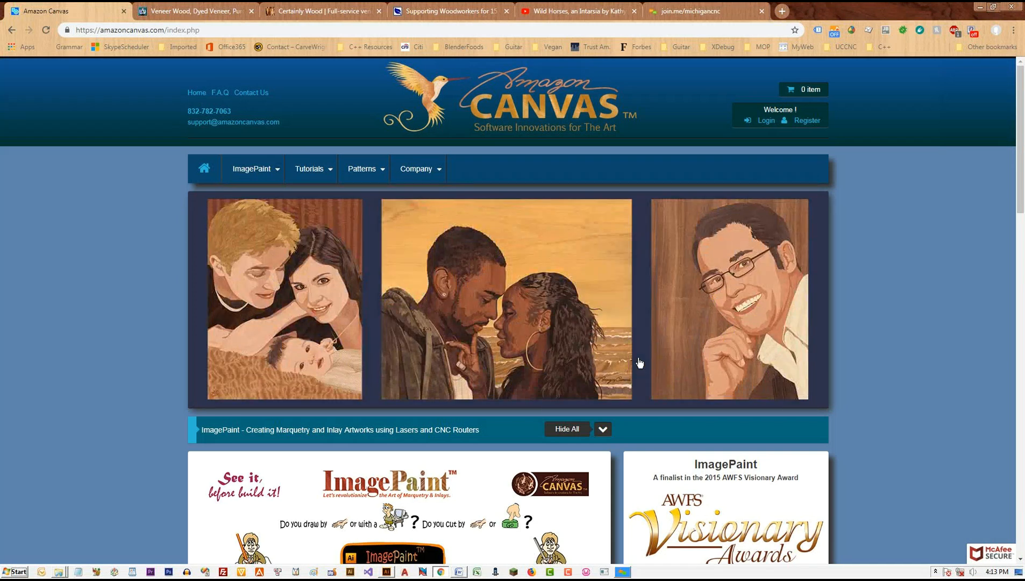
Step: Look over the Amazon Canvas home page down to the ImagePaint download options
{"action": "left_click", "coordinate": [626, 572]}
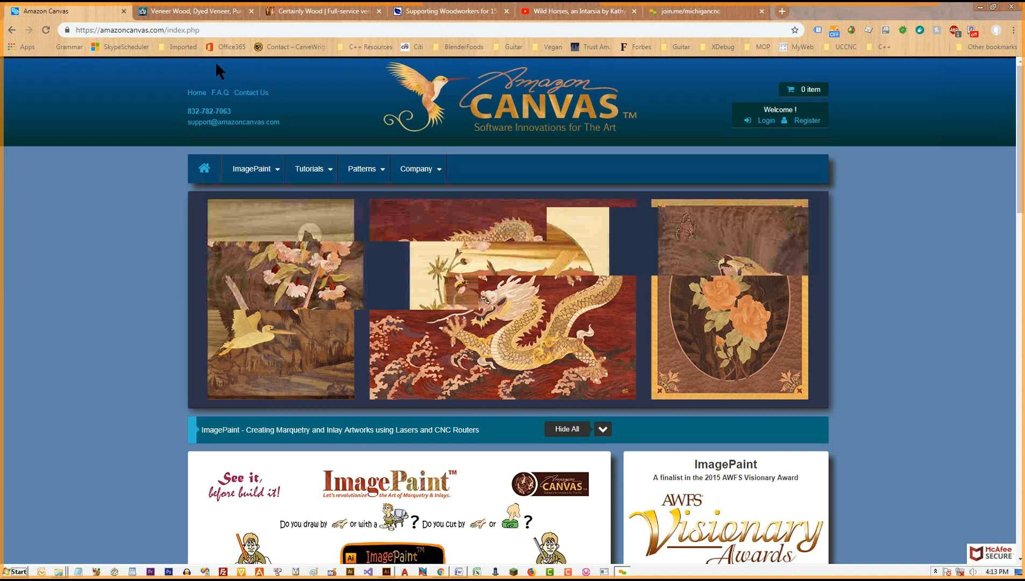
{"action": "scroll", "coordinate": [664, 379], "scroll_direction": "down", "scroll_amount": 5}
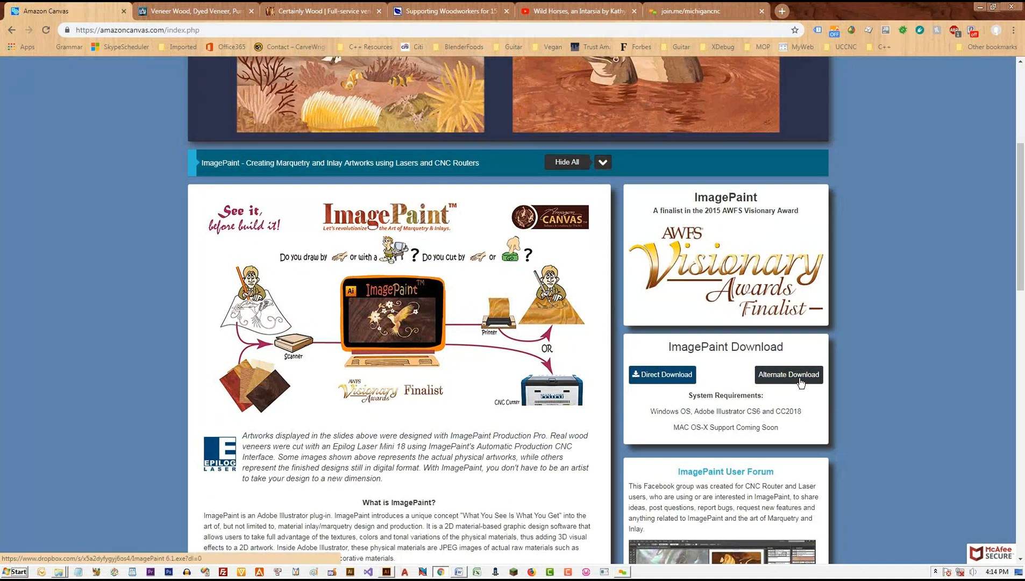
{"action": "scroll", "coordinate": [170, 339], "scroll_direction": "up", "scroll_amount": 5}
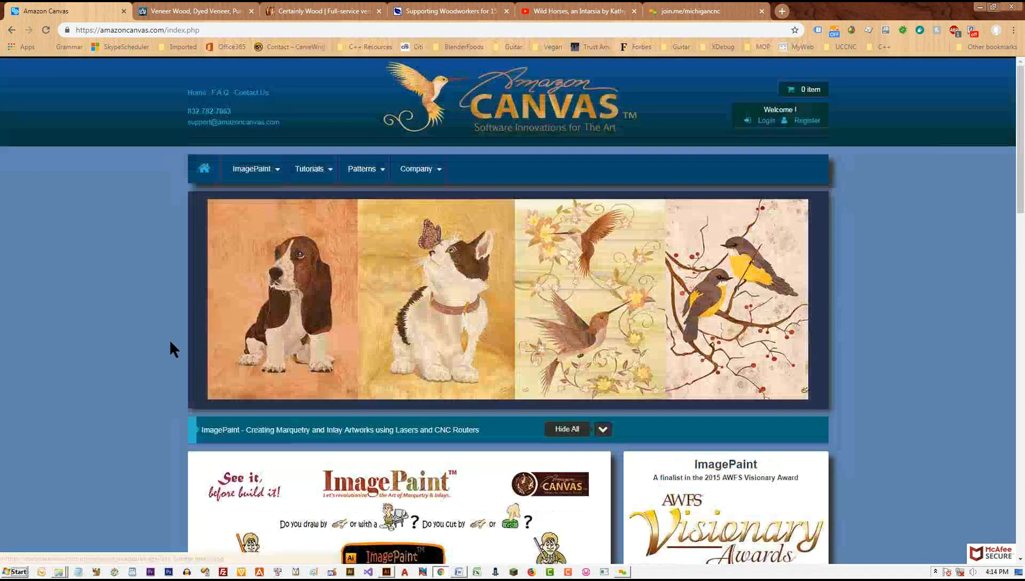
Step: Open the ImagePaint GCode Pro product page and look through its list of tutorial videos
{"action": "left_click", "coordinate": [255, 170]}
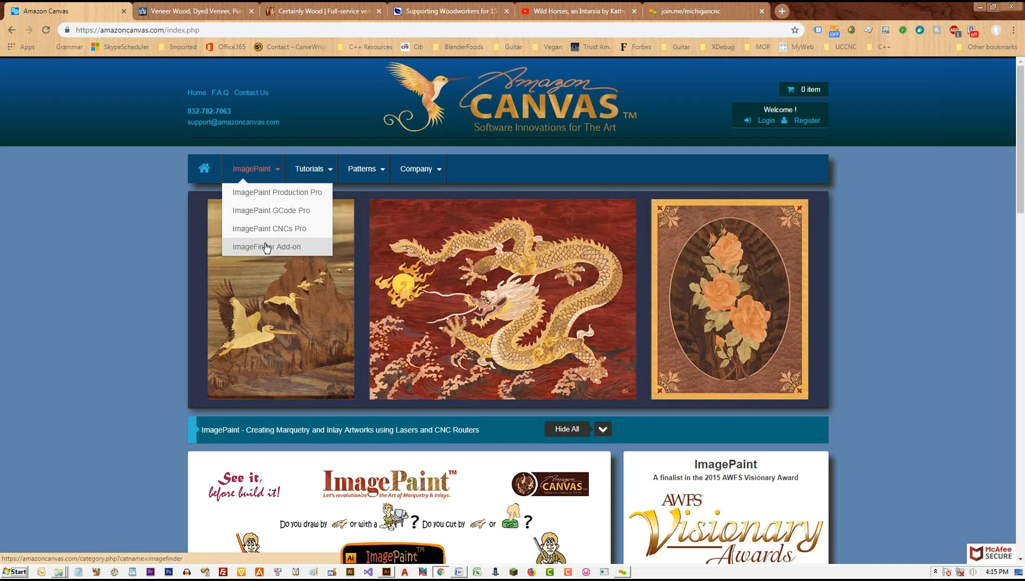
{"action": "left_click", "coordinate": [294, 218]}
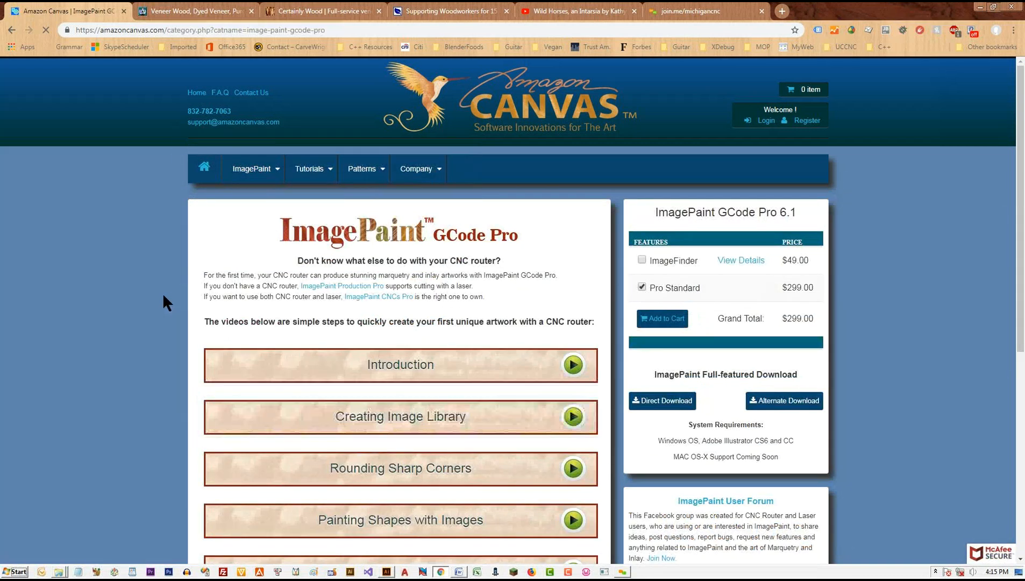
{"action": "scroll", "coordinate": [164, 296], "scroll_direction": "down", "scroll_amount": 5}
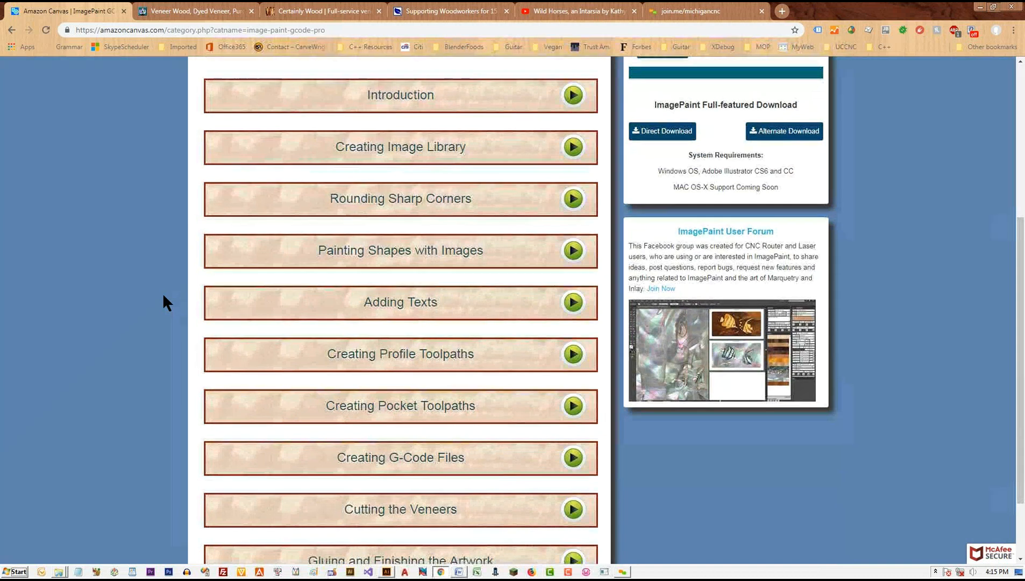
{"action": "scroll", "coordinate": [164, 296], "scroll_direction": "down", "scroll_amount": 3}
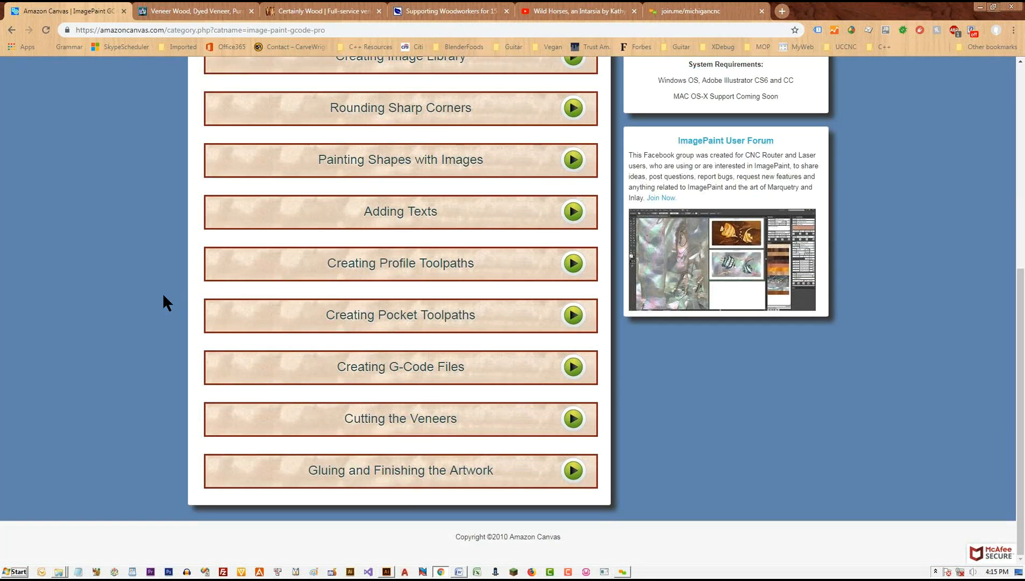
{"action": "scroll", "coordinate": [163, 296], "scroll_direction": "up", "scroll_amount": 3}
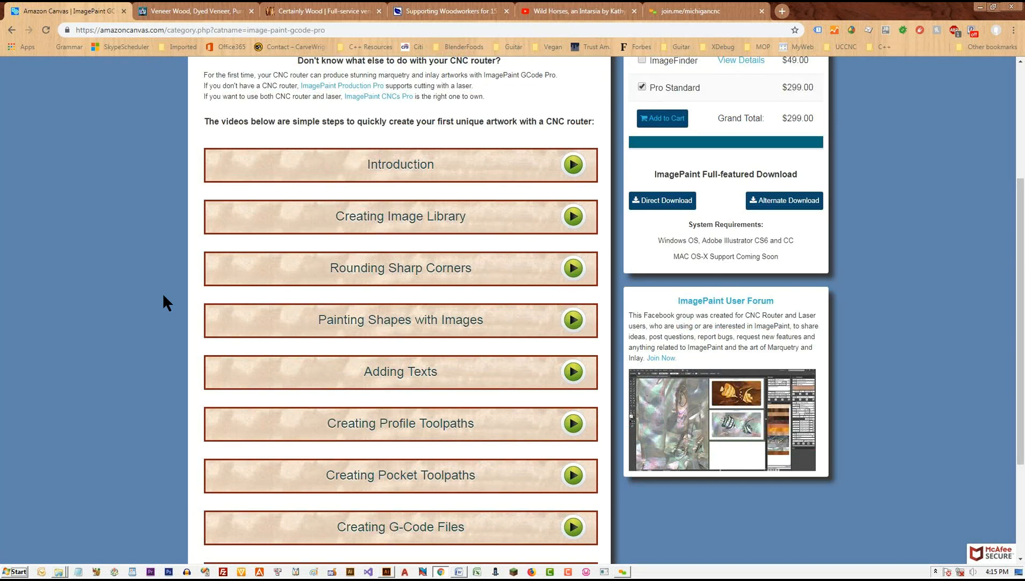
{"action": "scroll", "coordinate": [177, 267], "scroll_direction": "up", "scroll_amount": 3}
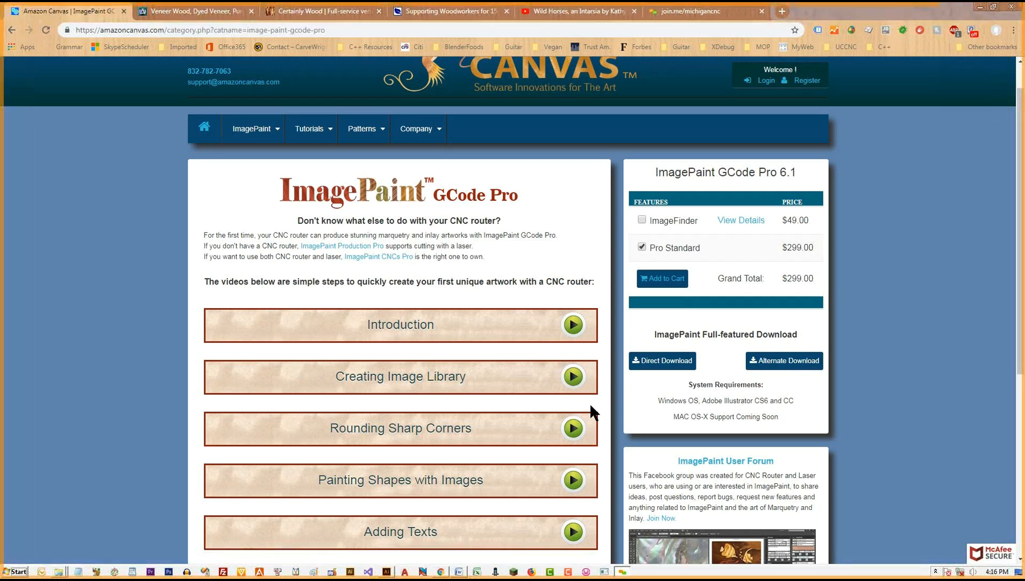
Step: Play the Creating Image Library tutorial video, pause it at the material database list, and close it
{"action": "left_click", "coordinate": [574, 377]}
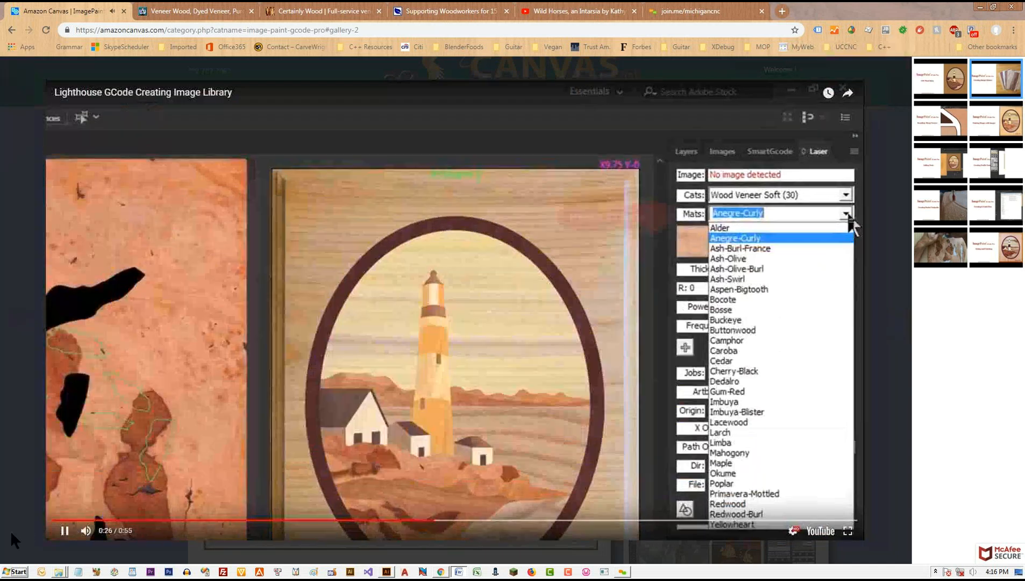
{"action": "left_click", "coordinate": [65, 531]}
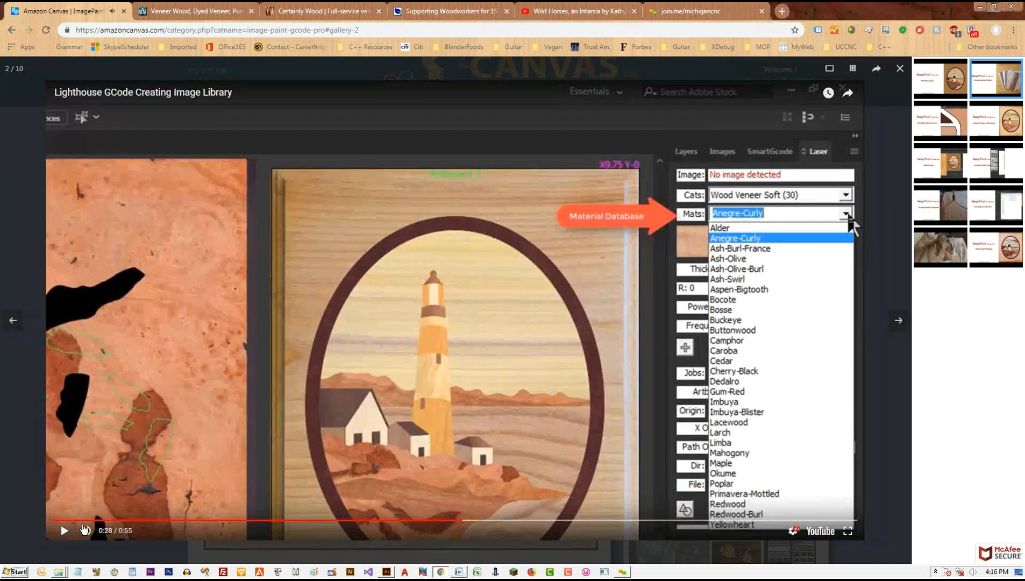
{"action": "left_click", "coordinate": [900, 70]}
Step: Replay the opening part of the Creating Image Library video and close the player
{"action": "scroll", "coordinate": [510, 342], "scroll_direction": "down", "scroll_amount": 3}
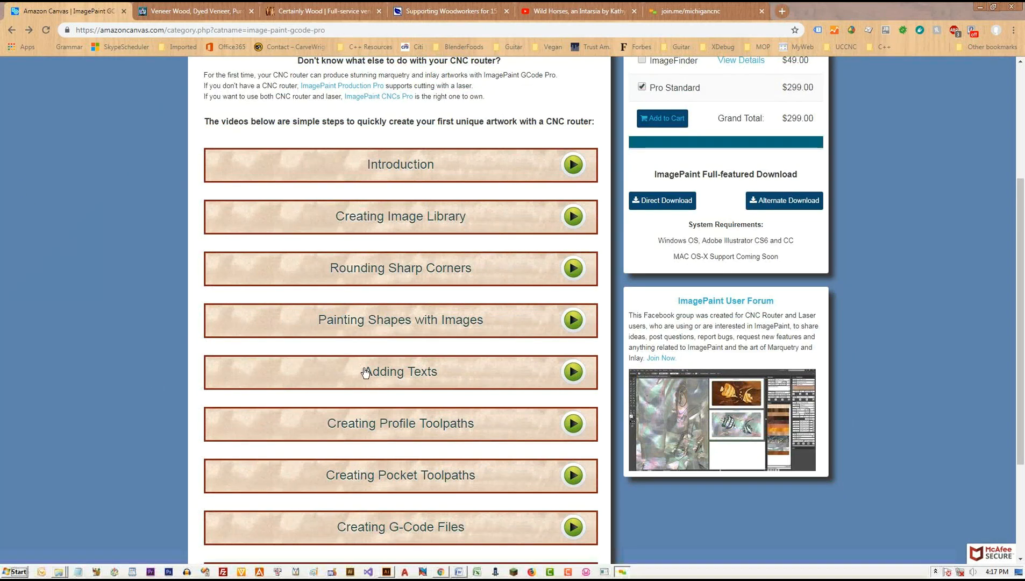
{"action": "left_click", "coordinate": [442, 232]}
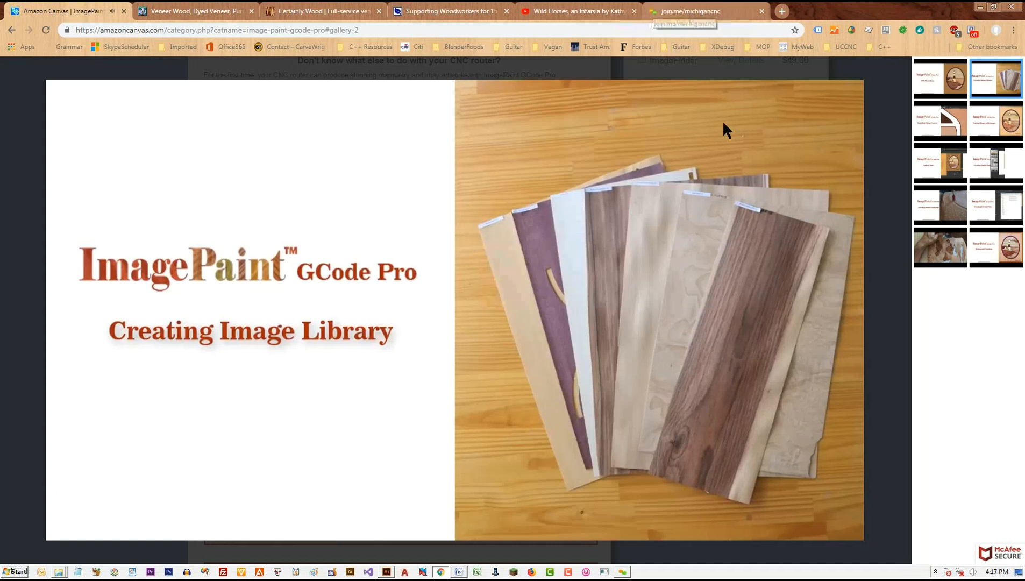
{"action": "mouse_move", "coordinate": [802, 130]}
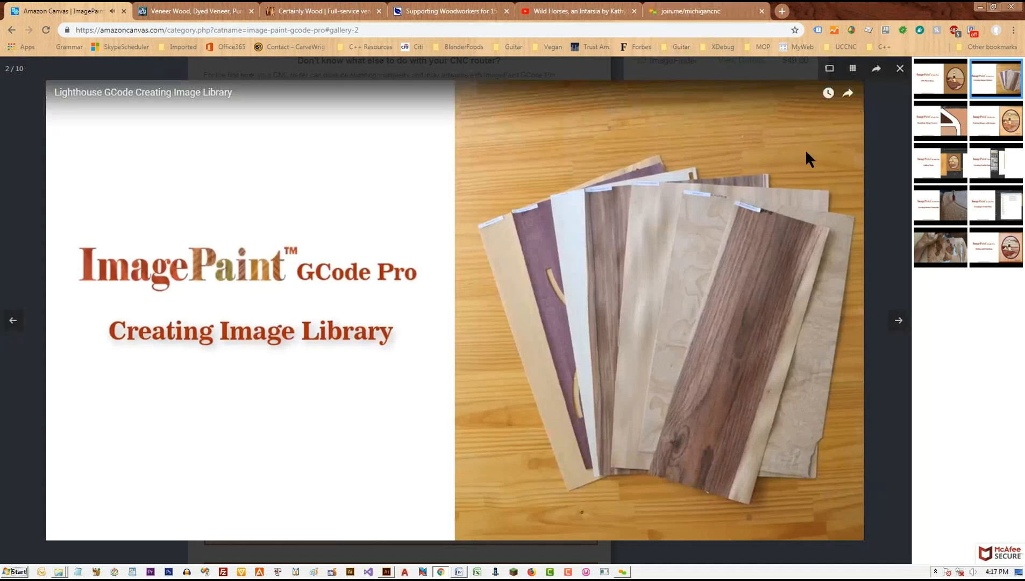
{"action": "left_click", "coordinate": [757, 170]}
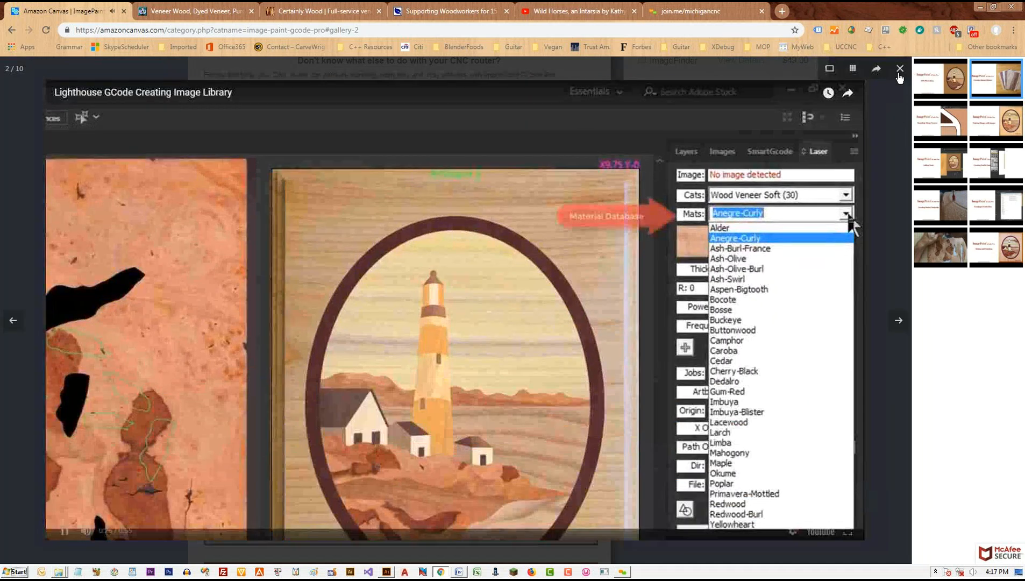
{"action": "left_click", "coordinate": [898, 71]}
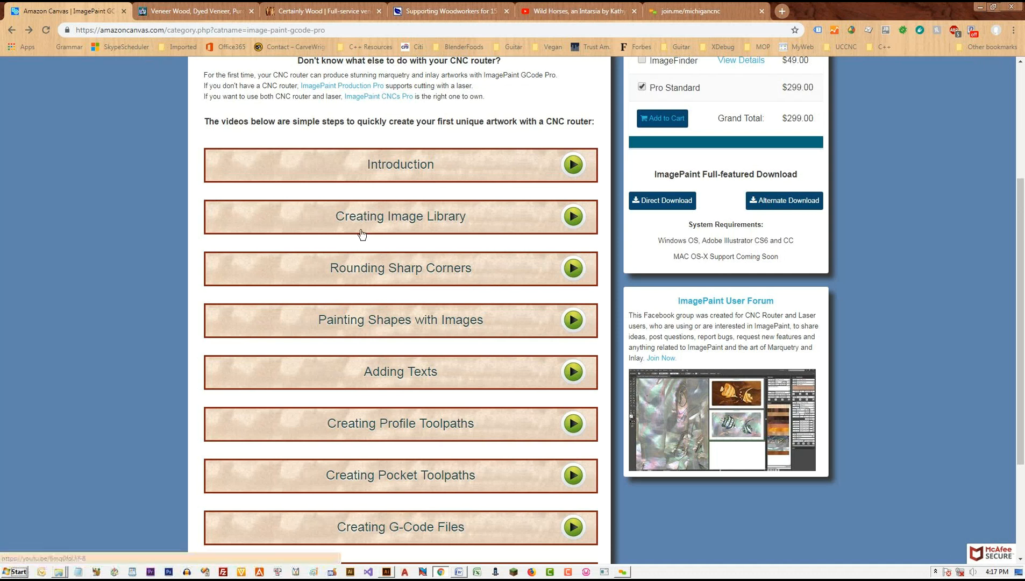
Step: Watch the Creating Image Library video through to its end and close the player
{"action": "left_click", "coordinate": [573, 218]}
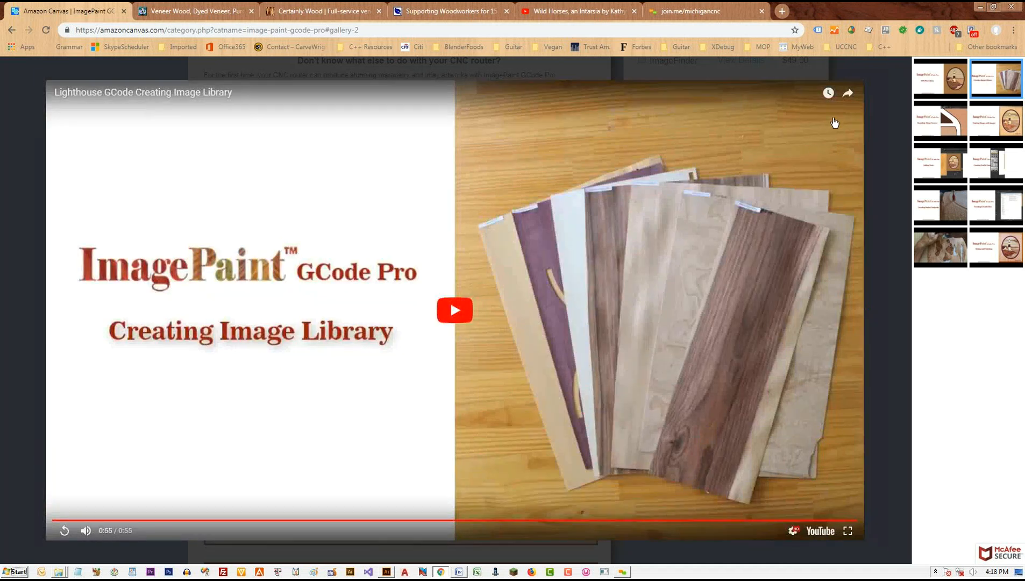
{"action": "mouse_move", "coordinate": [894, 88]}
{"action": "left_click", "coordinate": [900, 70]}
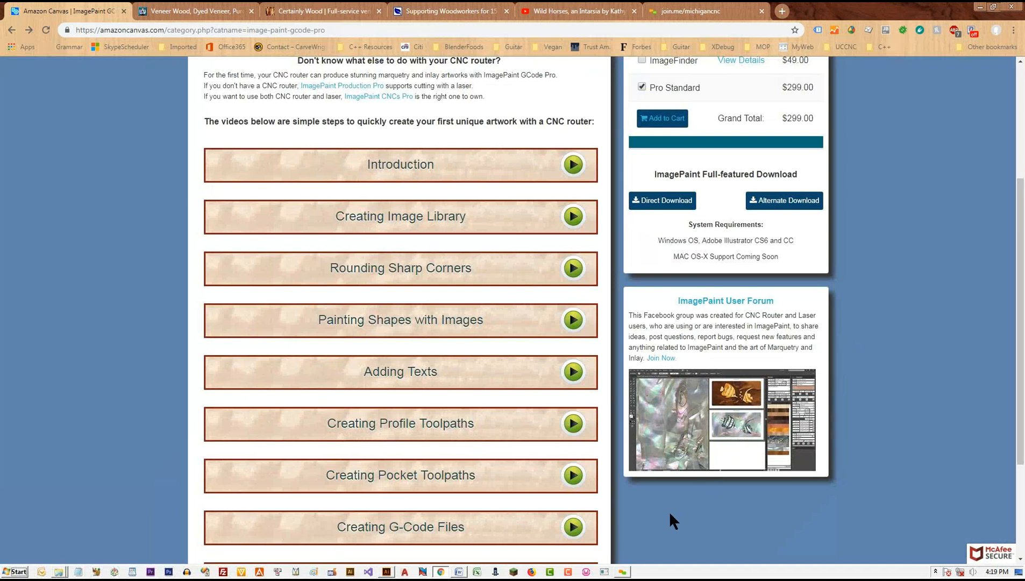
Step: Switch to Adobe Illustrator, where the lighthouse start.ai drawing is open
{"action": "scroll", "coordinate": [671, 515], "scroll_direction": "down", "scroll_amount": 3}
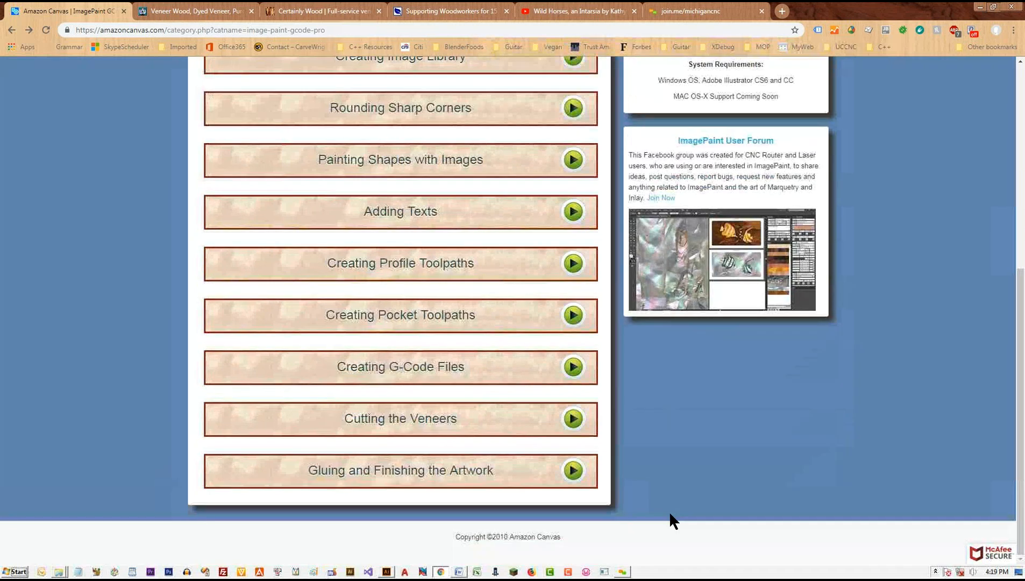
{"action": "scroll", "coordinate": [669, 514], "scroll_direction": "up", "scroll_amount": 1}
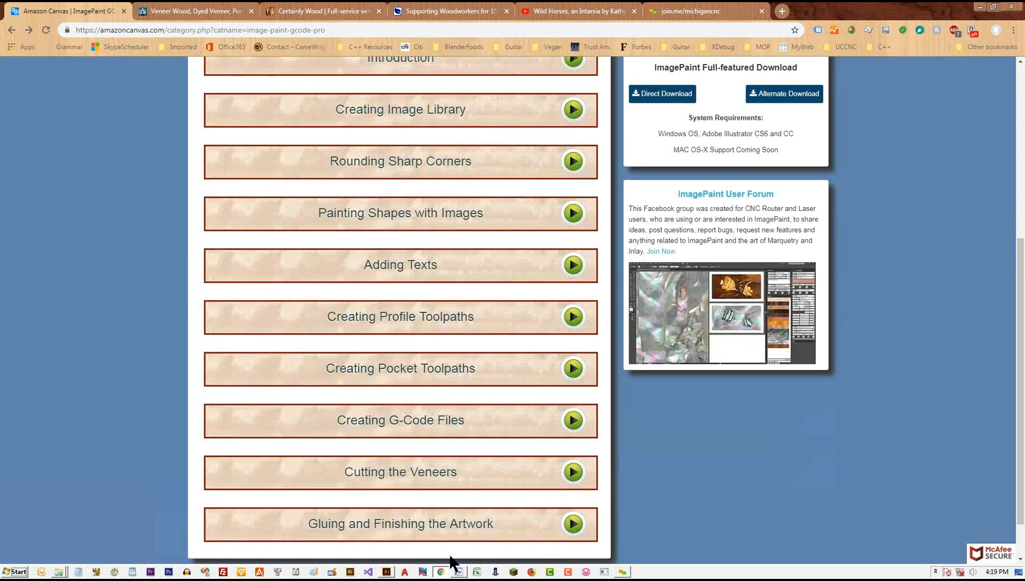
{"action": "left_click", "coordinate": [386, 573]}
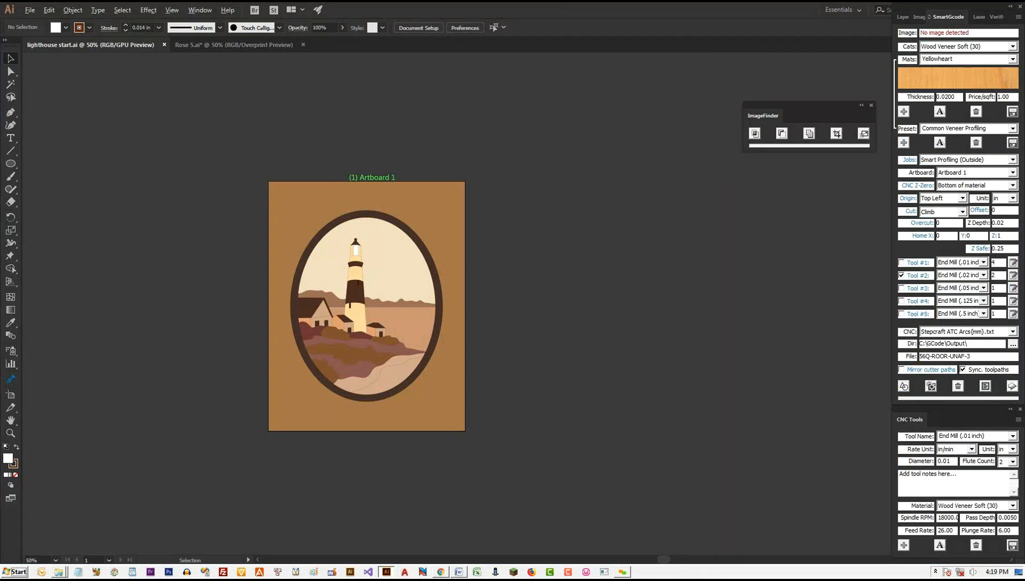
Step: Pull the sky shape and the distant hill strip out of the lighthouse picture, undoing each move, and deselect everything
{"action": "left_click_drag", "start_coordinate": [517, 242], "coordinate": [258, 216]}
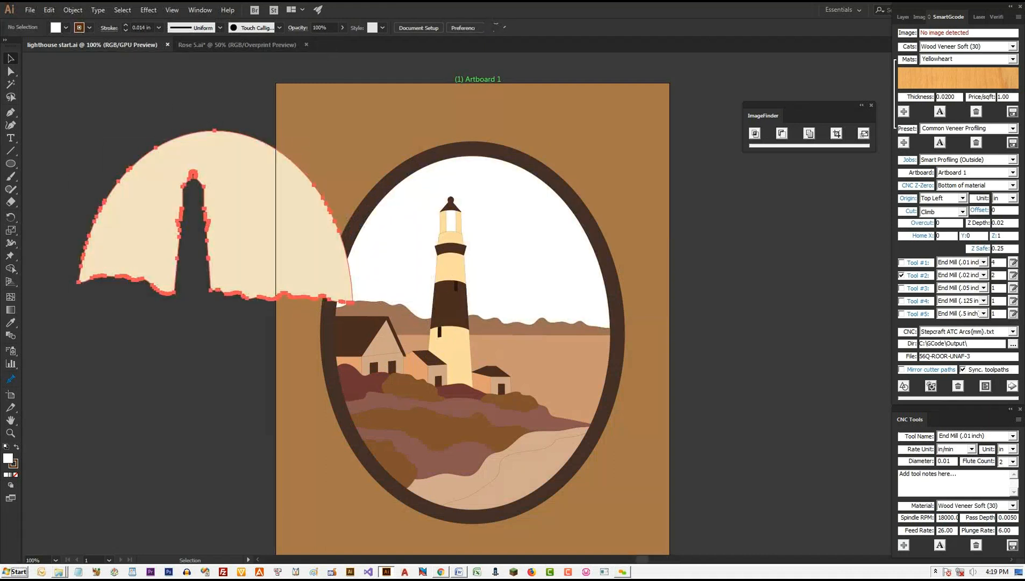
{"action": "key", "text": "ctrl+z"}
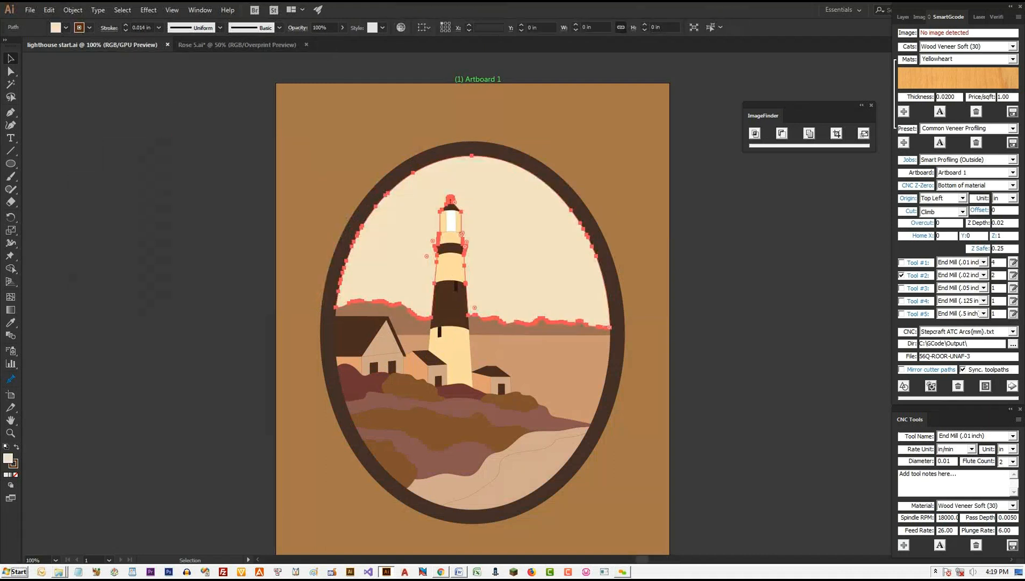
{"action": "left_click_drag", "start_coordinate": [495, 321], "coordinate": [611, 385]}
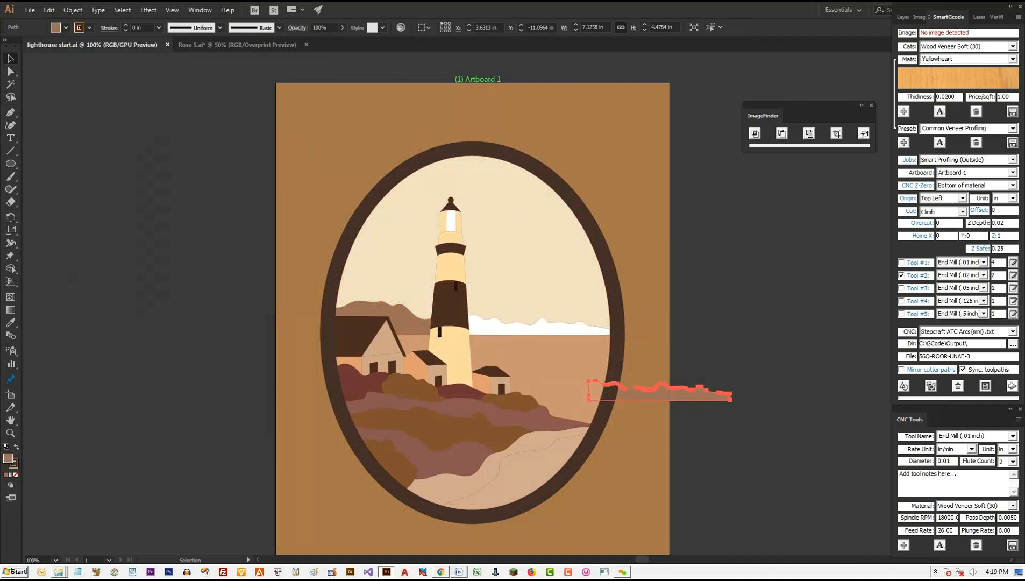
{"action": "key", "text": "ctrl+z"}
{"action": "key", "text": "ctrl+s"}
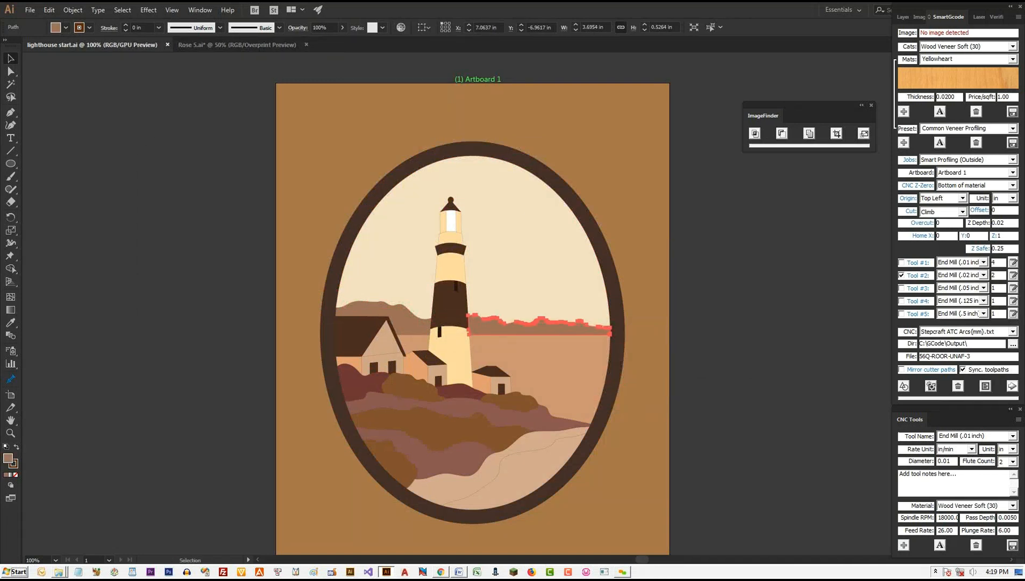
{"action": "key", "text": "ctrl+shift+a"}
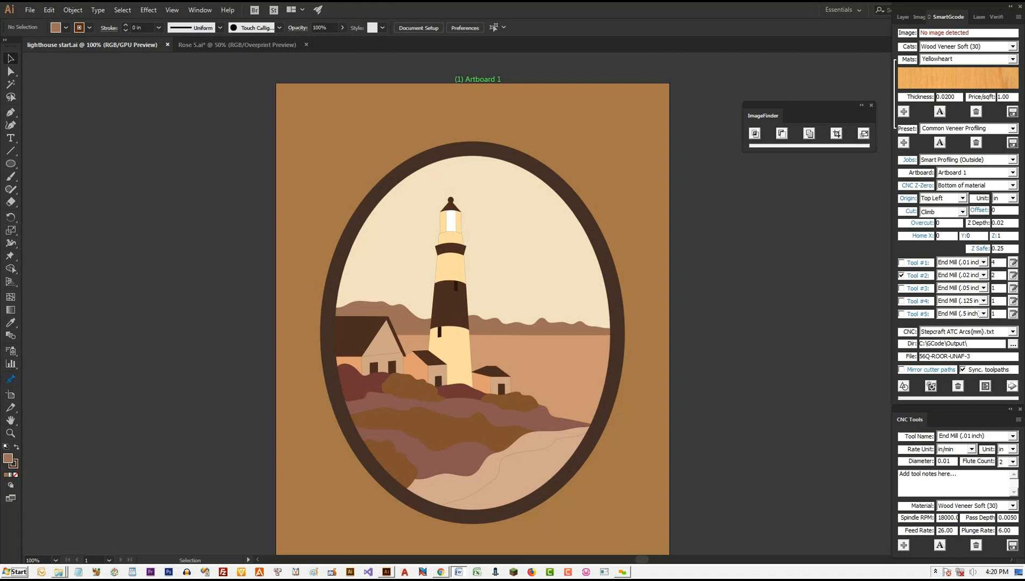
Step: Review the ImagePaint Production commands for the SmartGCode, CNC Tools and Laser panels without opening any
{"action": "scroll", "coordinate": [473, 294], "scroll_direction": "down", "scroll_amount": 2}
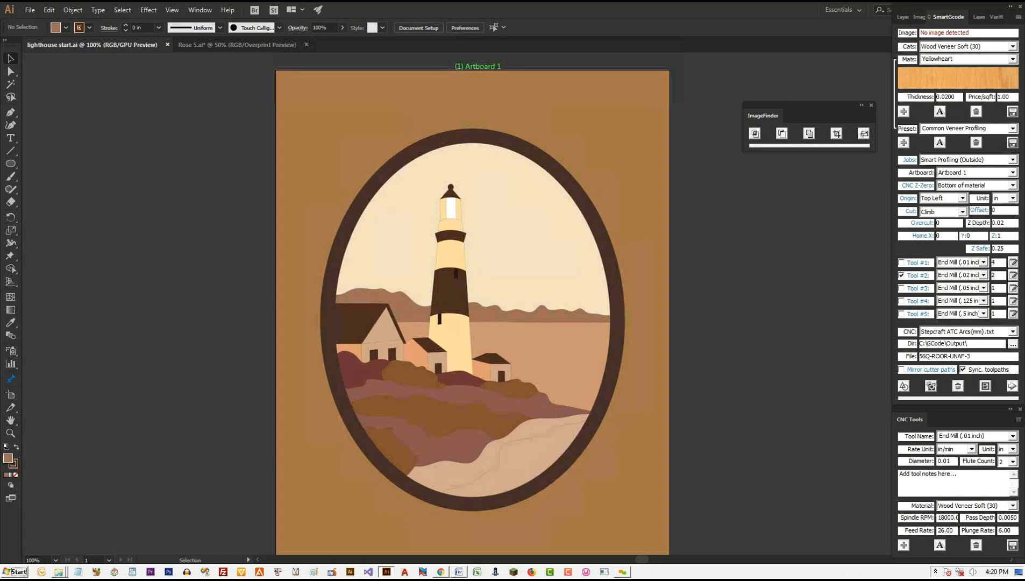
{"action": "scroll", "coordinate": [213, 292], "scroll_direction": "down", "scroll_amount": 2}
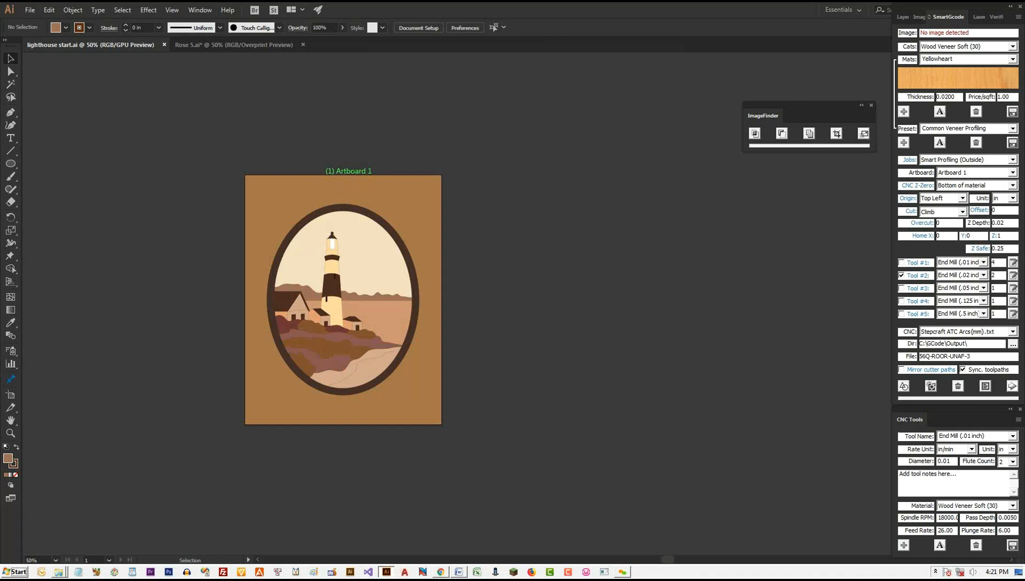
{"action": "left_click", "coordinate": [204, 12]}
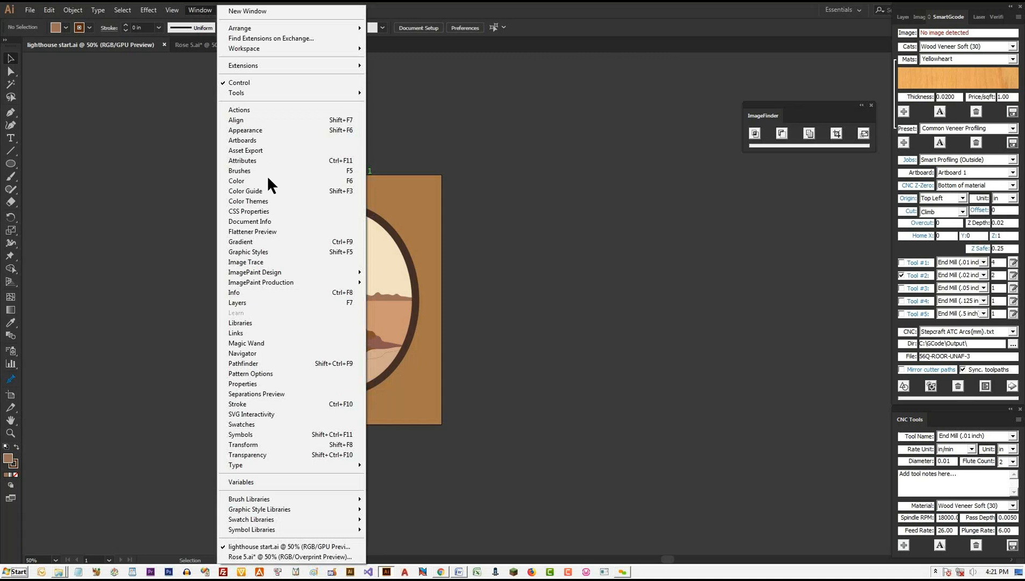
{"action": "mouse_move", "coordinate": [309, 277]}
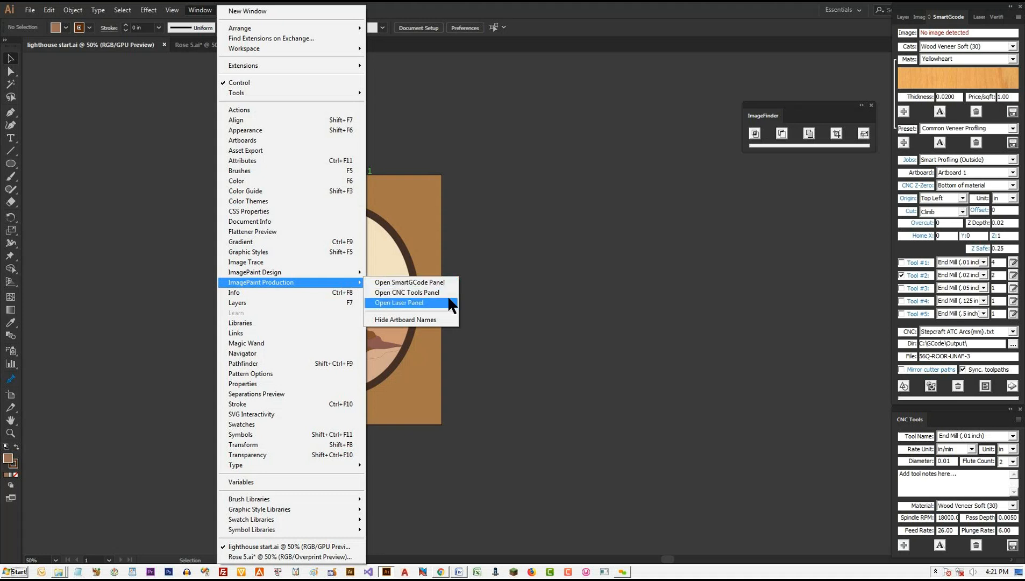
{"action": "left_click", "coordinate": [570, 302]}
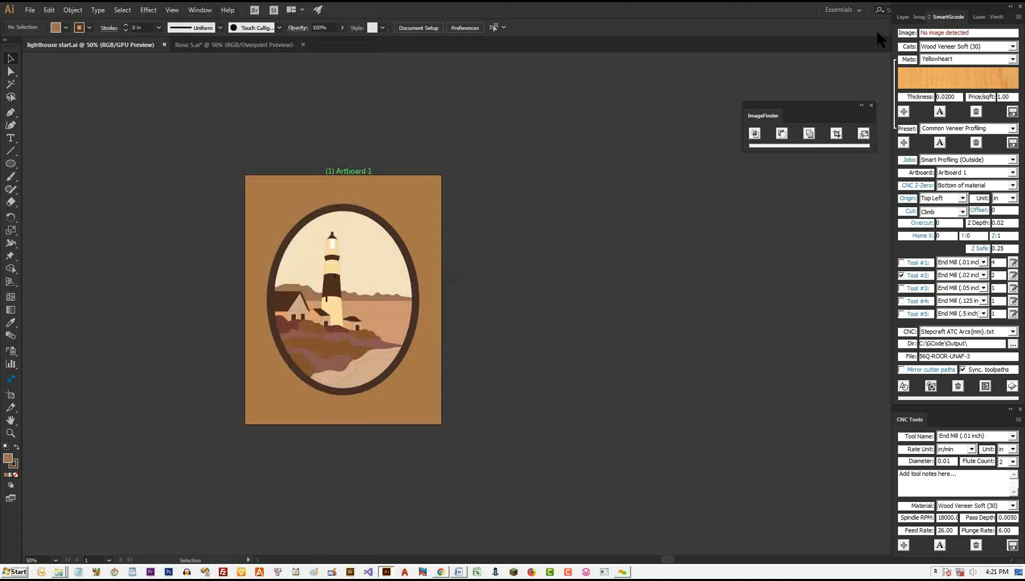
Step: Add all images from the current image folder to the document's ImagePaint image list
{"action": "left_click", "coordinate": [920, 17]}
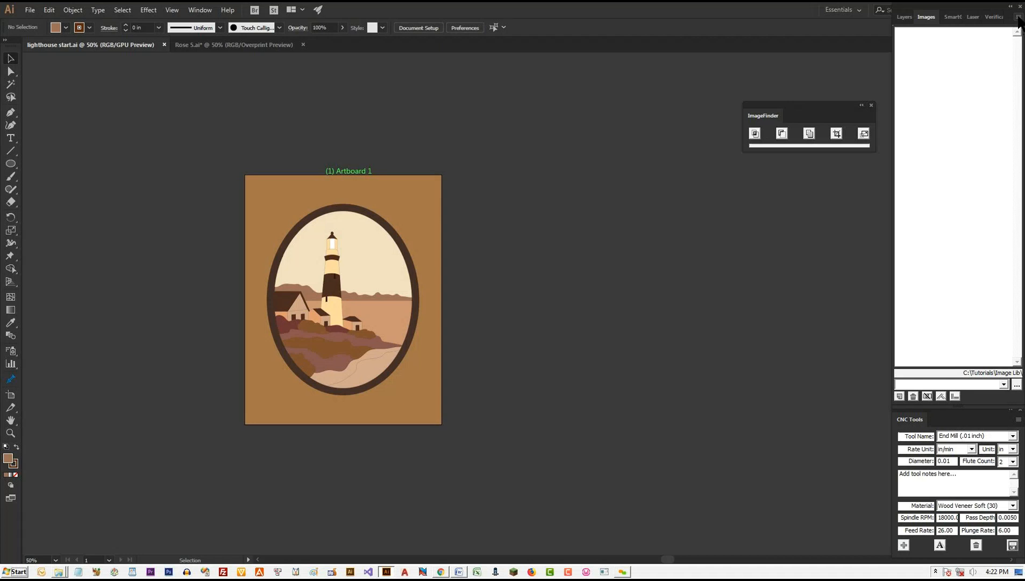
{"action": "left_click", "coordinate": [1018, 17]}
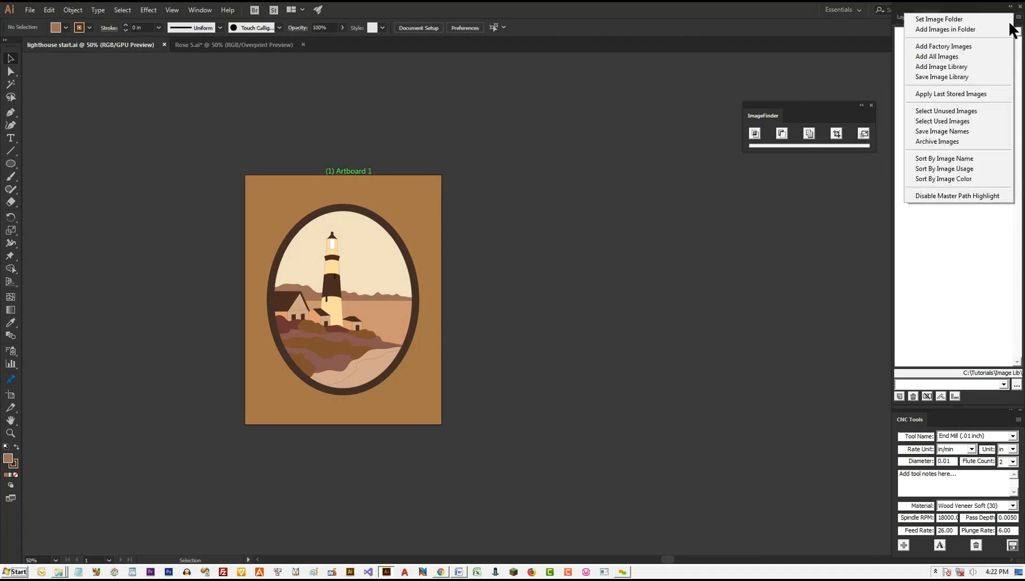
{"action": "left_click", "coordinate": [967, 56]}
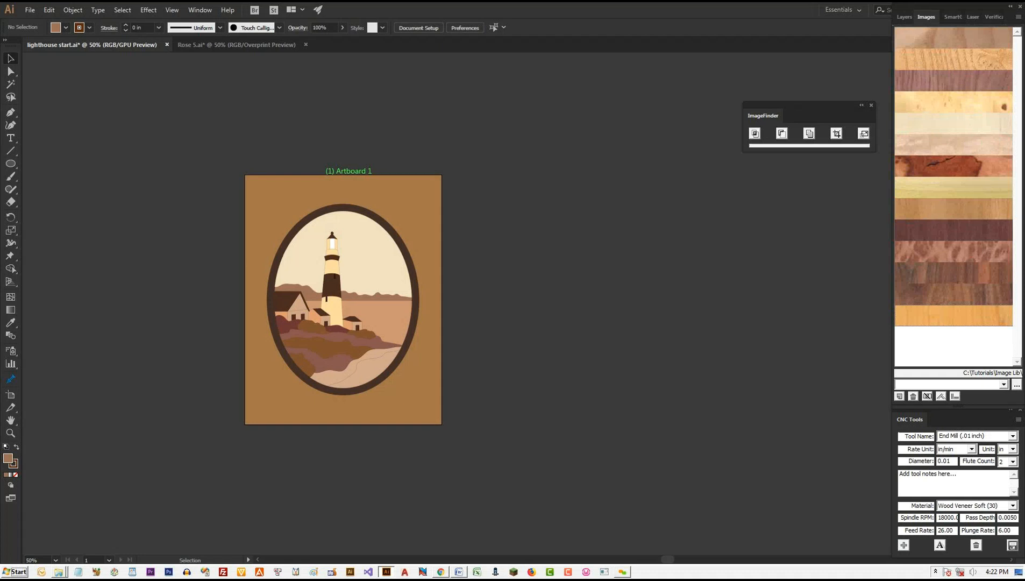
Step: Review the Laser and SmartGcode settings and the list of CNC tool names, and reposition ImageFinder
{"action": "left_click", "coordinate": [973, 17]}
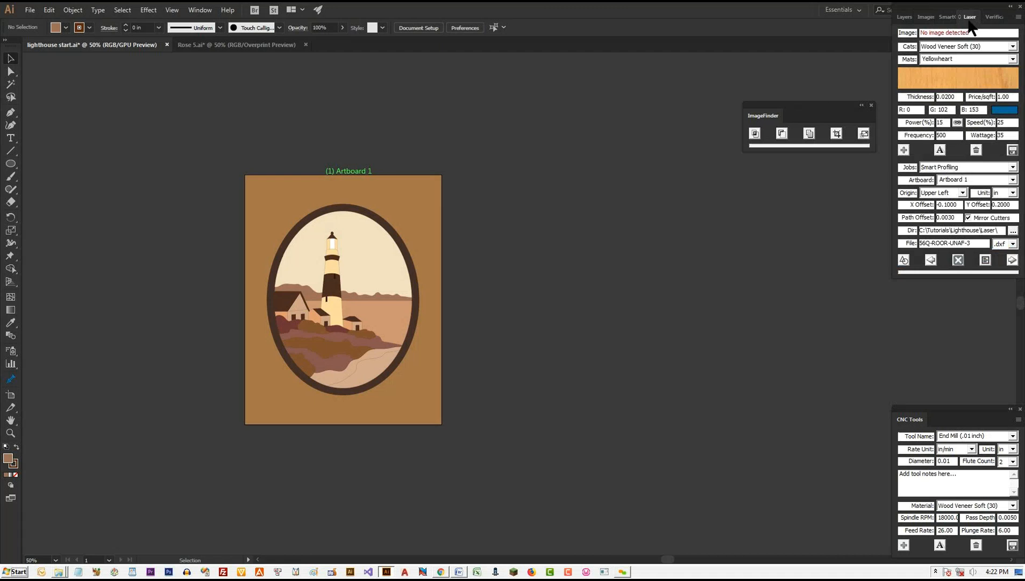
{"action": "left_click", "coordinate": [948, 17]}
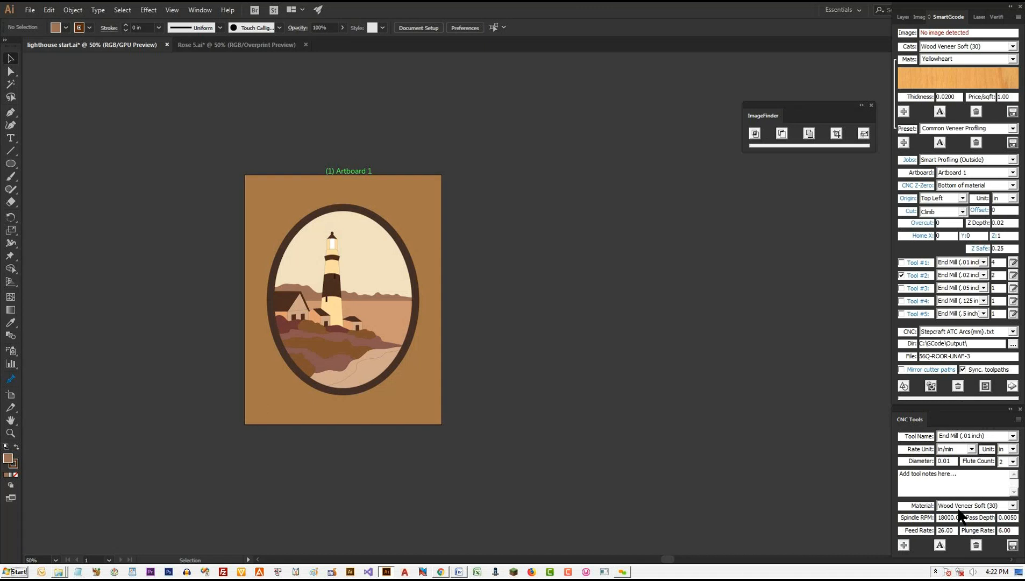
{"action": "left_click", "coordinate": [1014, 436]}
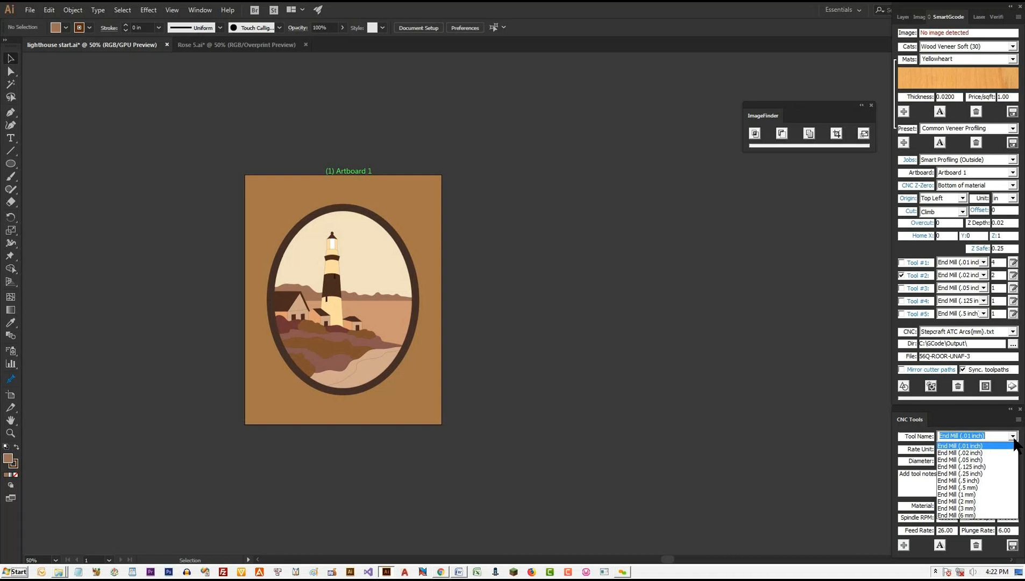
{"action": "left_click", "coordinate": [1014, 437]}
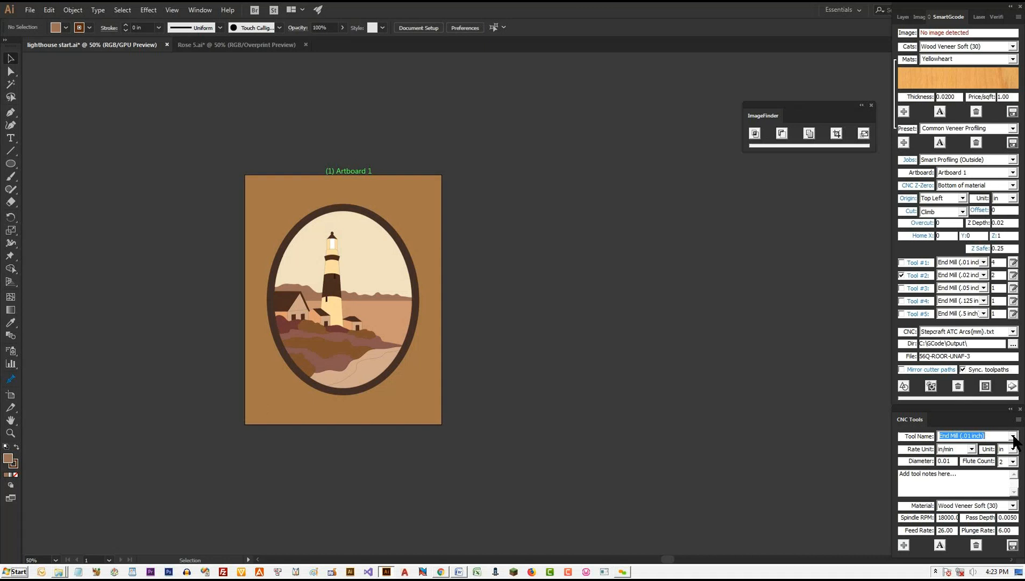
{"action": "left_click_drag", "start_coordinate": [783, 118], "coordinate": [759, 86]}
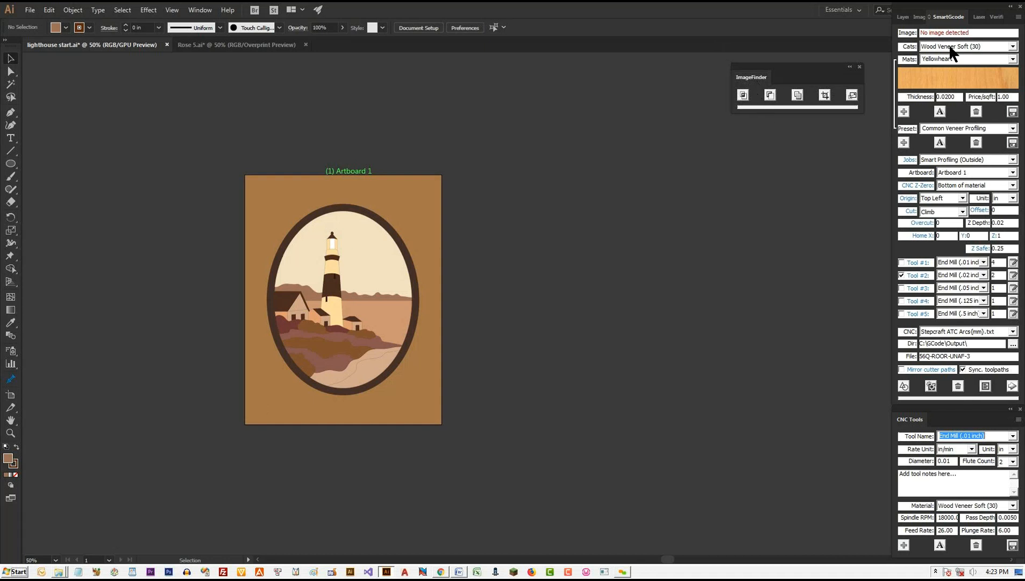
Step: Use Verification to narrow a selection of the whole lighthouse drawing to its tiny areas, inspect those paths, and delete them
{"action": "left_click", "coordinate": [998, 17]}
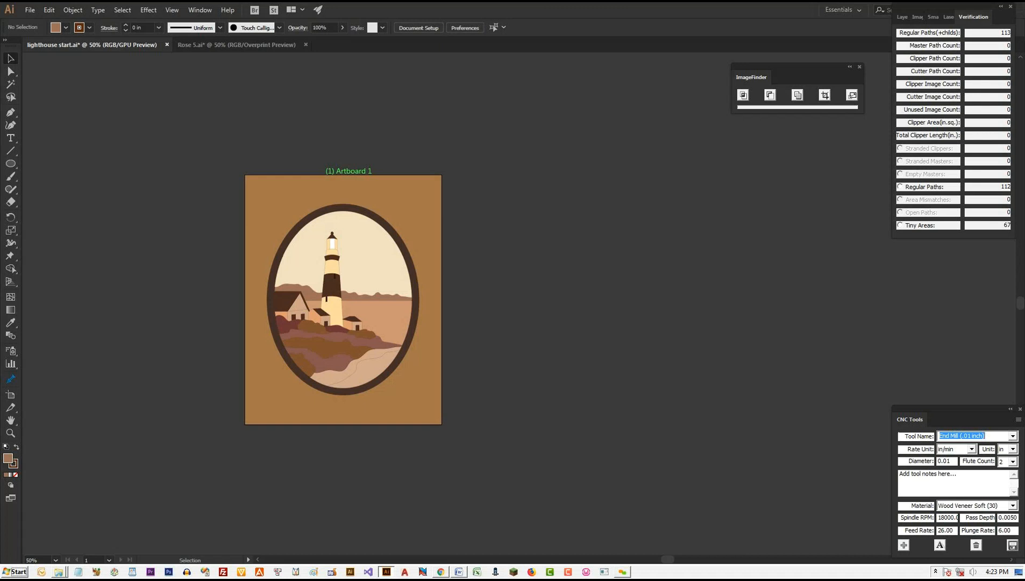
{"action": "left_click_drag", "start_coordinate": [487, 450], "coordinate": [205, 105]}
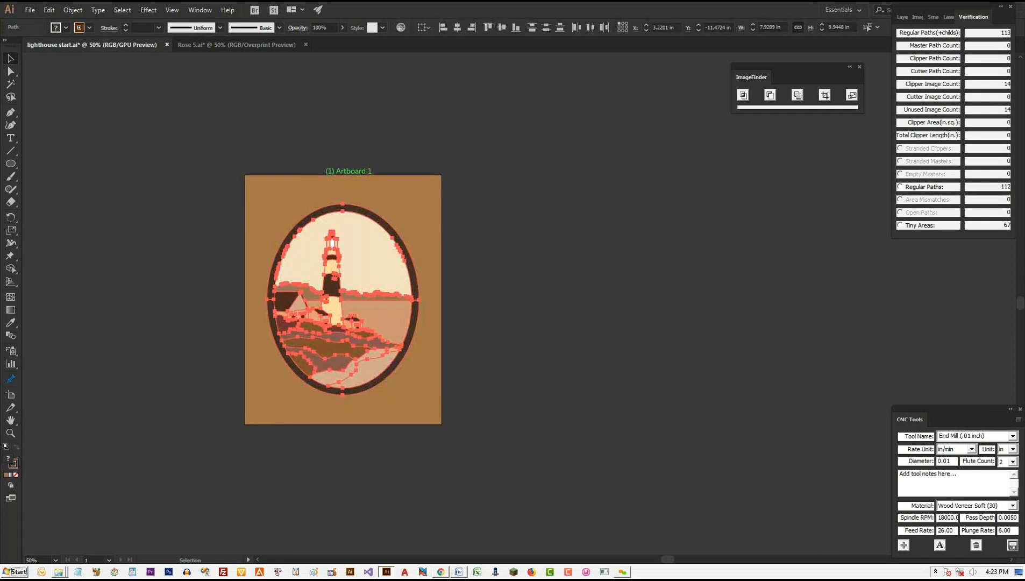
{"action": "scroll", "coordinate": [220, 279], "scroll_direction": "up", "scroll_amount": 3}
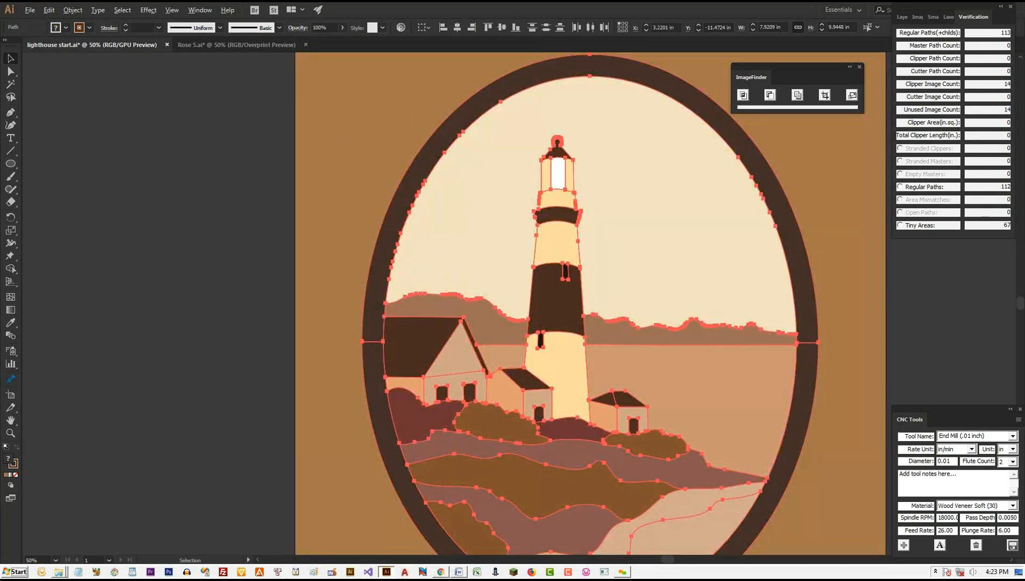
{"action": "key", "text": "ctrl+0"}
{"action": "key", "text": "ctrl+1"}
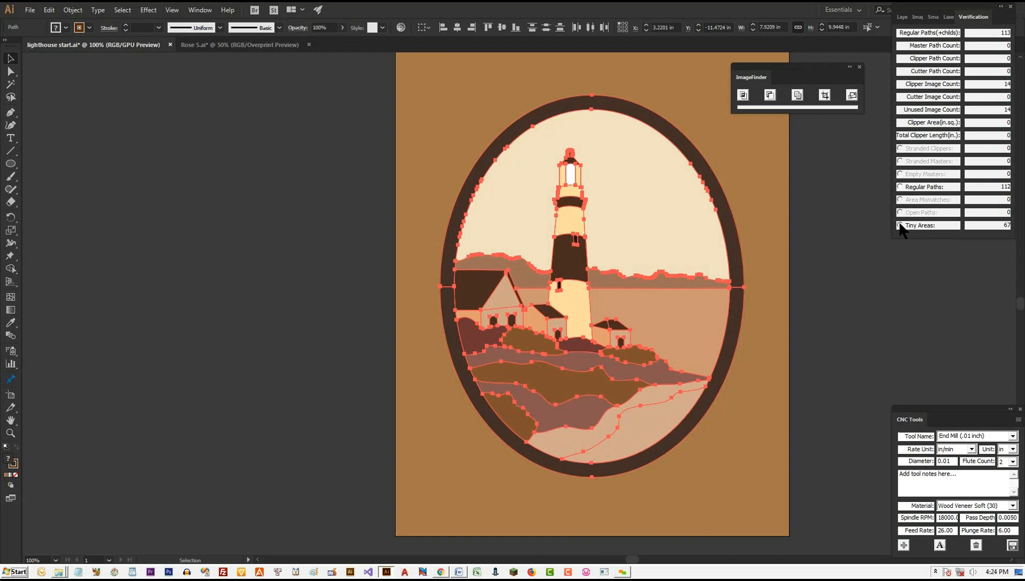
{"action": "left_click", "coordinate": [900, 226]}
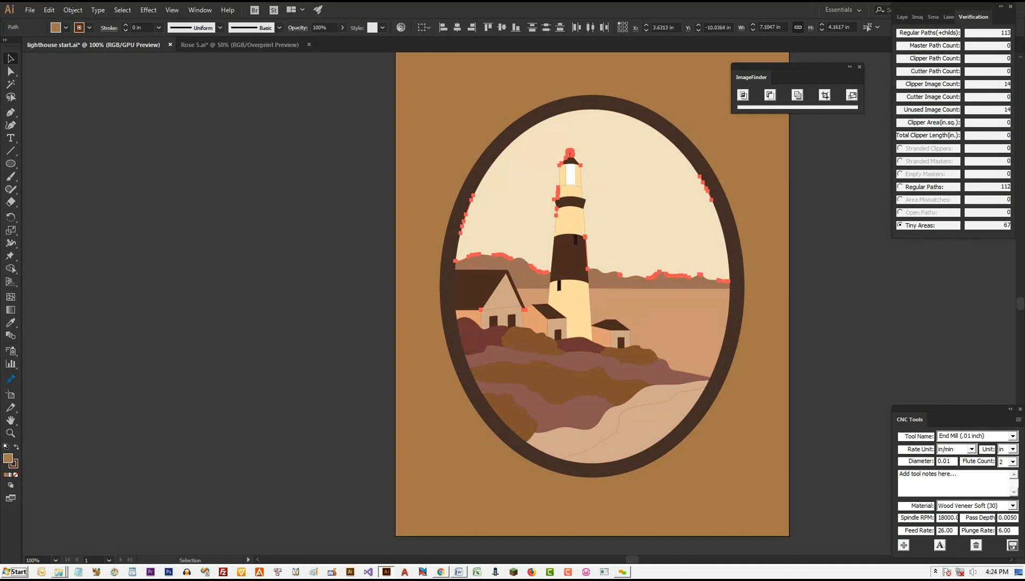
{"action": "scroll", "coordinate": [708, 189], "scroll_direction": "up", "scroll_amount": 7}
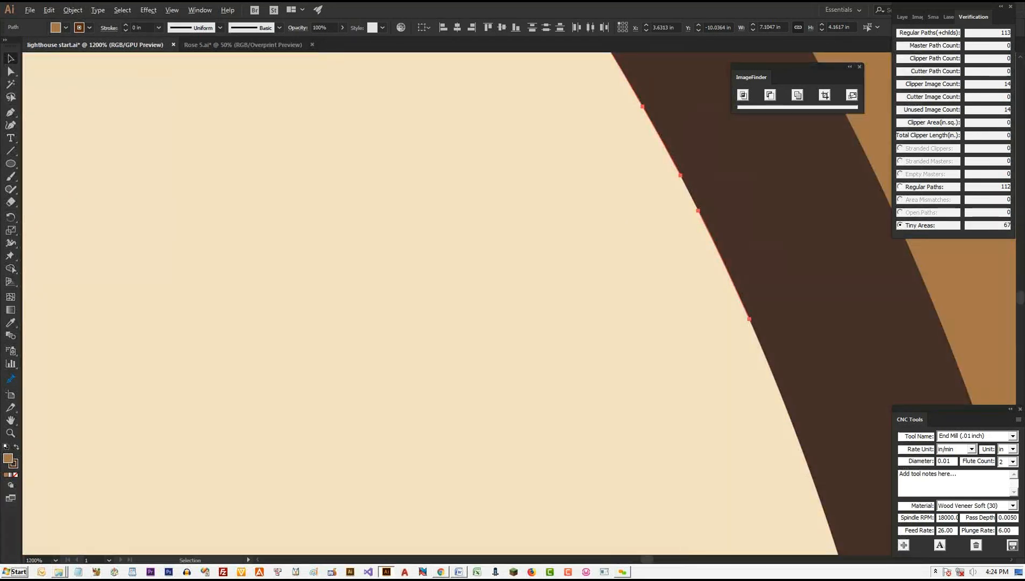
{"action": "scroll", "coordinate": [727, 206], "scroll_direction": "down", "scroll_amount": 2}
{"action": "scroll", "coordinate": [746, 199], "scroll_direction": "down", "scroll_amount": 3}
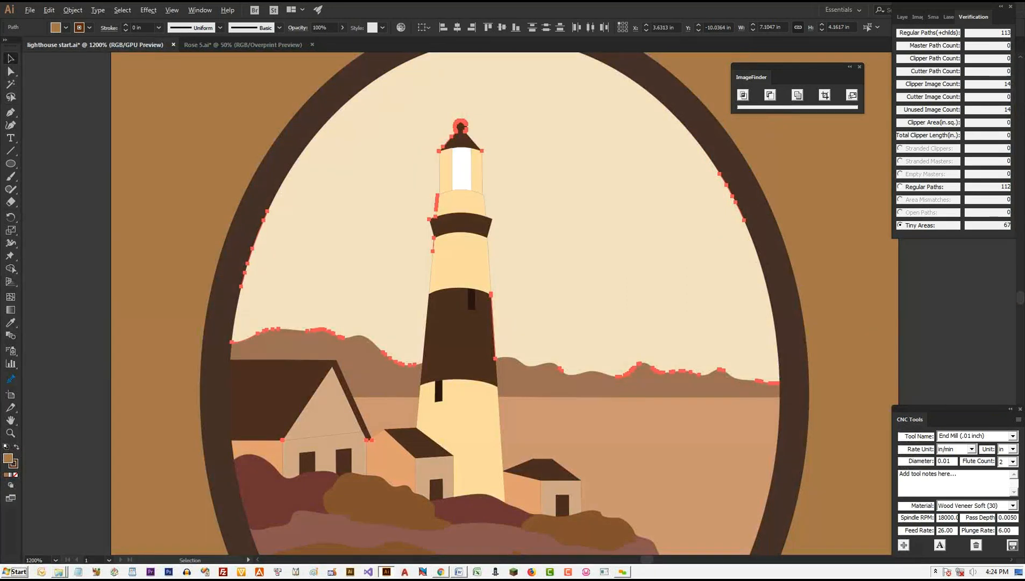
{"action": "scroll", "coordinate": [455, 126], "scroll_direction": "up", "scroll_amount": 4}
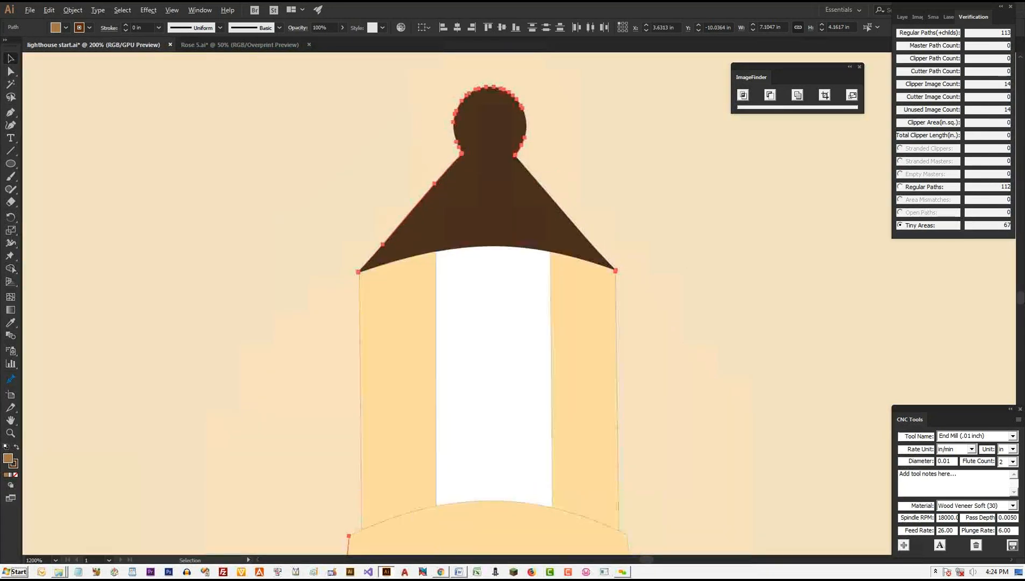
{"action": "scroll", "coordinate": [494, 123], "scroll_direction": "down", "scroll_amount": 4}
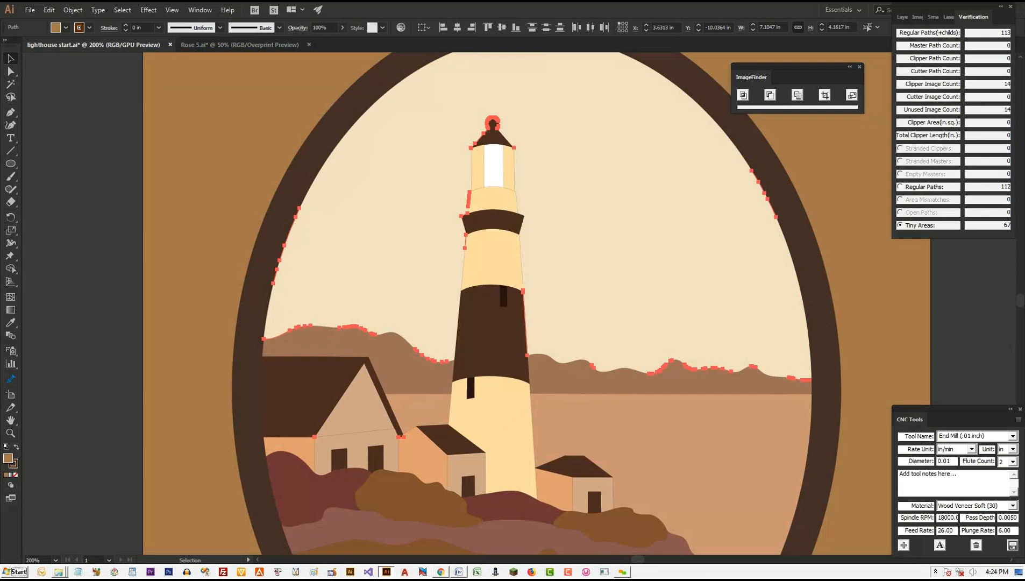
{"action": "scroll", "coordinate": [537, 303], "scroll_direction": "down", "scroll_amount": 3}
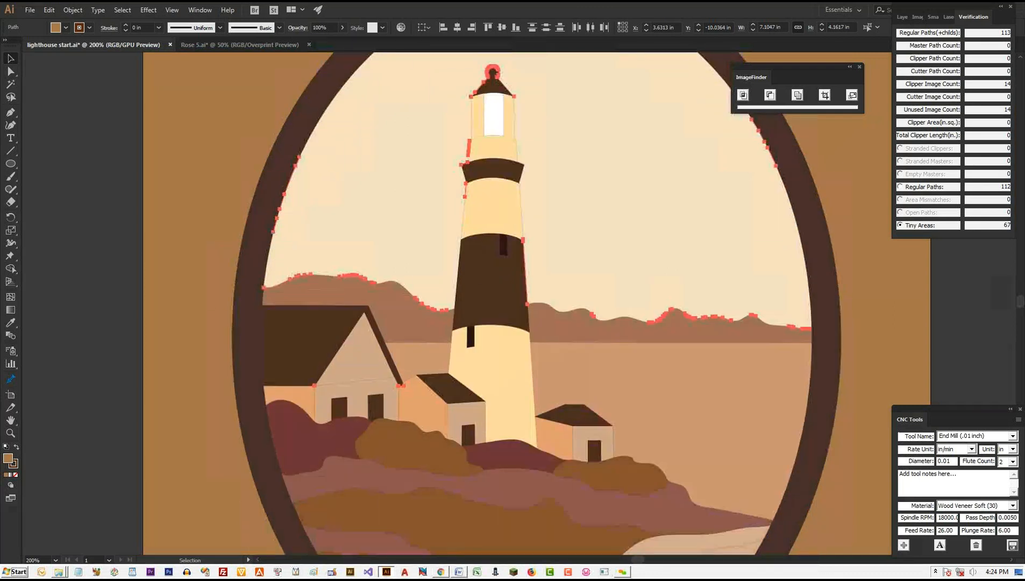
{"action": "scroll", "coordinate": [259, 350], "scroll_direction": "down", "scroll_amount": 2}
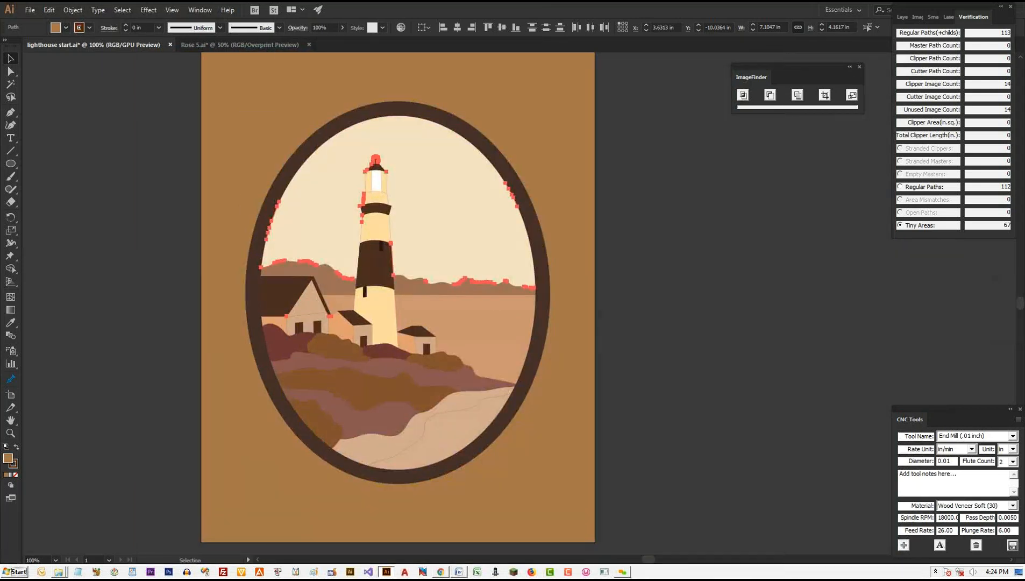
{"action": "key", "text": "Delete"}
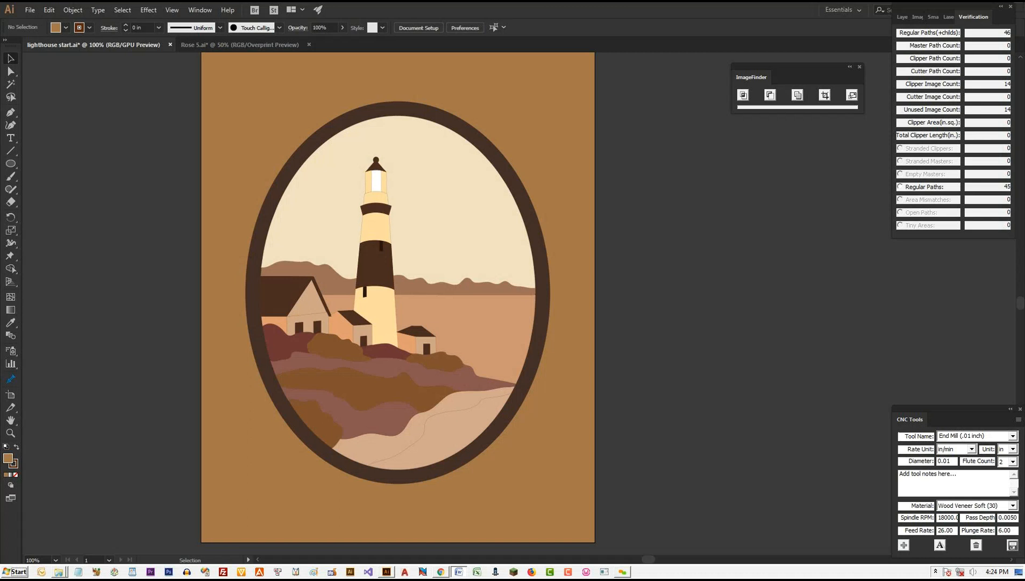
Step: Shift the door of the small house beside the lighthouse to show its sharp corners, and undo the move
{"action": "key", "text": "ctrl+space"}
{"action": "left_click_drag", "start_coordinate": [364, 340], "coordinate": [473, 340]}
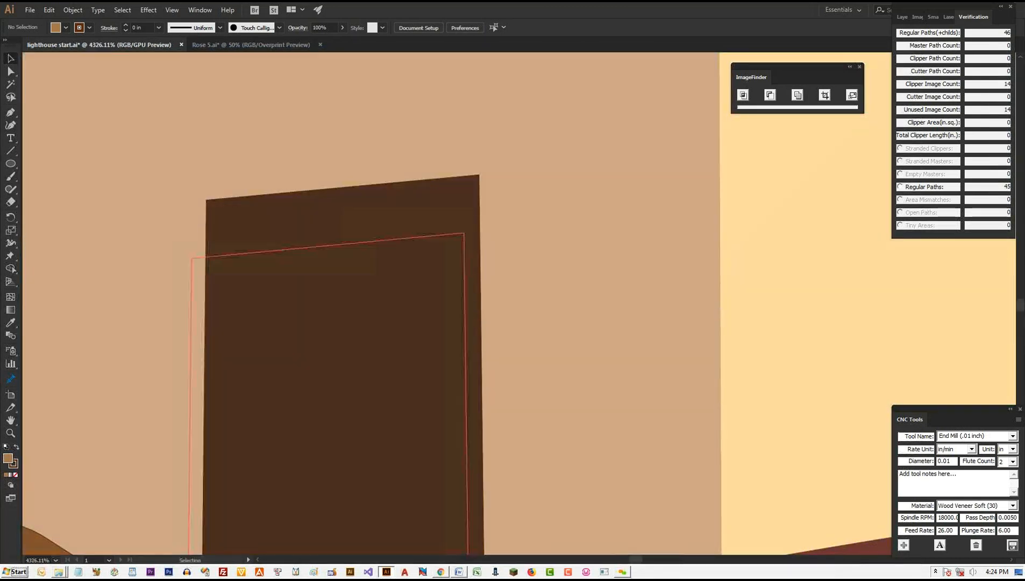
{"action": "left_click_drag", "start_coordinate": [343, 350], "coordinate": [327, 408]}
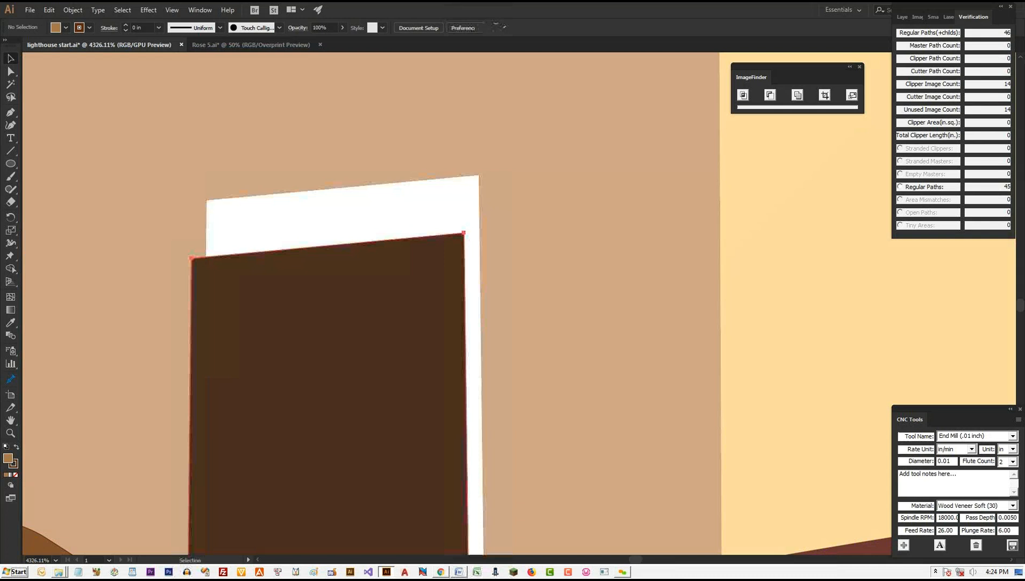
{"action": "key", "text": "ctrl+z"}
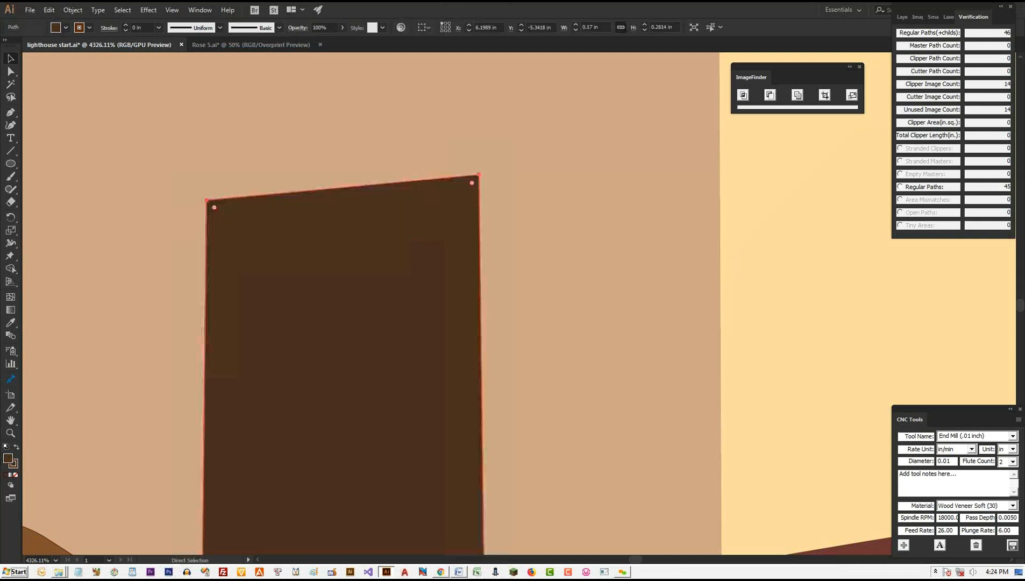
Step: Pull the lower tower shape's corner away from the small house's roof tip to expose the sharp inside corner, and undo it
{"action": "left_click_drag", "start_coordinate": [479, 124], "coordinate": [362, 484]}
{"action": "left_click_drag", "start_coordinate": [430, 108], "coordinate": [431, 483]}
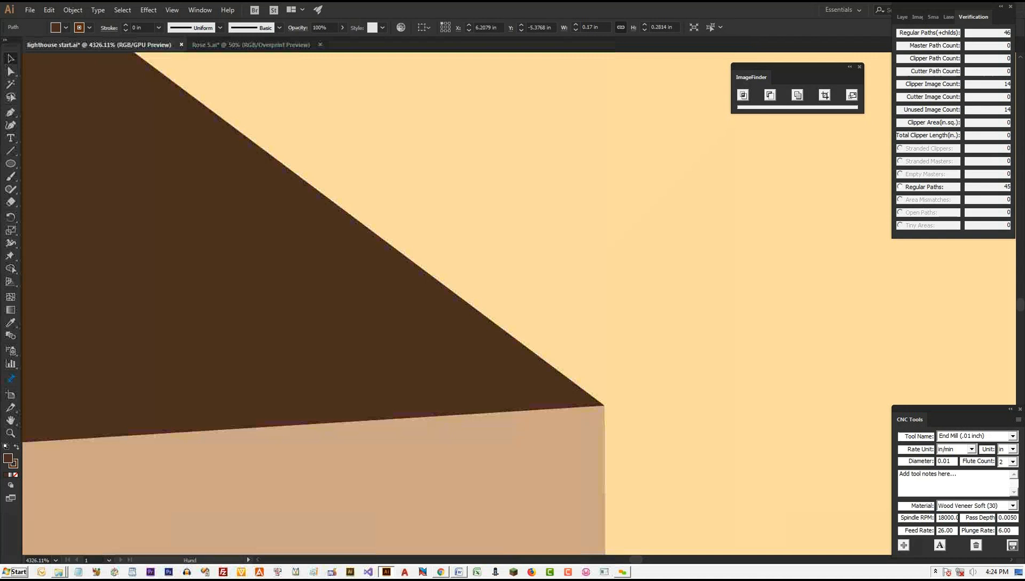
{"action": "left_click", "coordinate": [667, 377]}
{"action": "left_click_drag", "start_coordinate": [604, 406], "coordinate": [638, 386]}
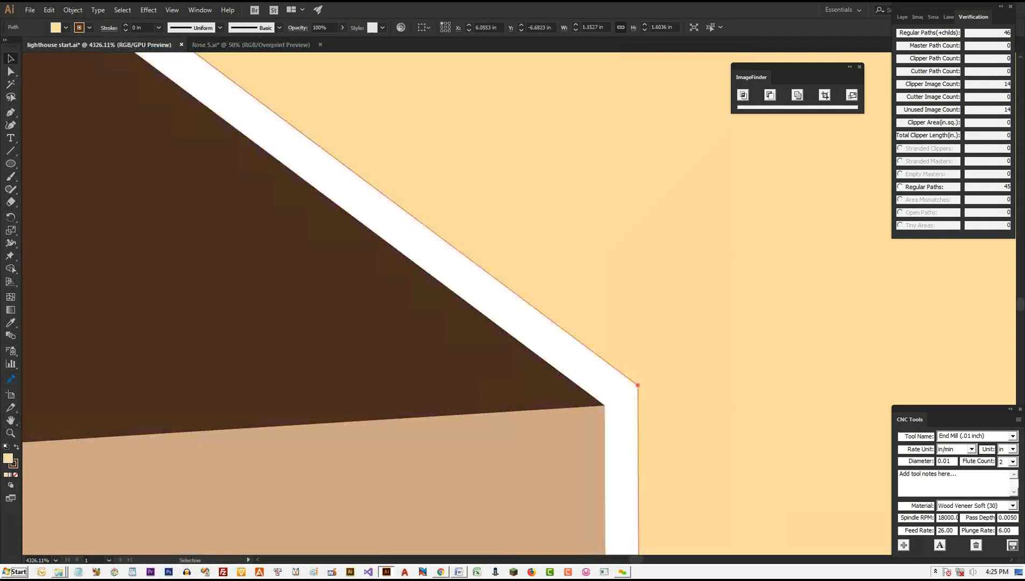
{"action": "left_click", "coordinate": [571, 446]}
{"action": "left_click", "coordinate": [560, 387]}
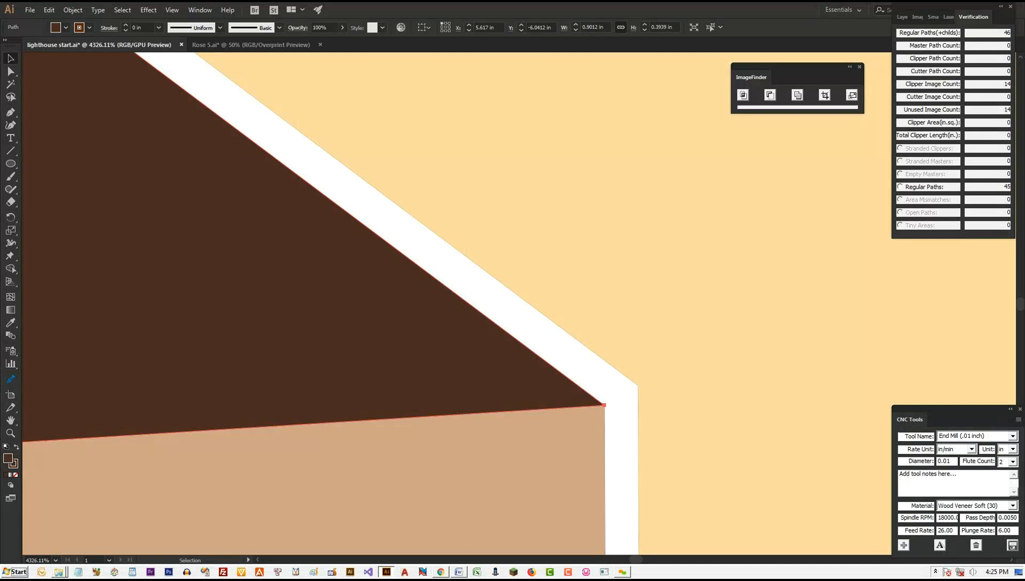
{"action": "key", "text": "a"}
{"action": "key", "text": "ctrl+z"}
Step: Round the corners of the whole lighthouse drawing for Smart Profiling (Outside) with End Mill (.02 inch), and deselect everything
{"action": "scroll", "coordinate": [614, 246], "scroll_direction": "down", "scroll_amount": 4}
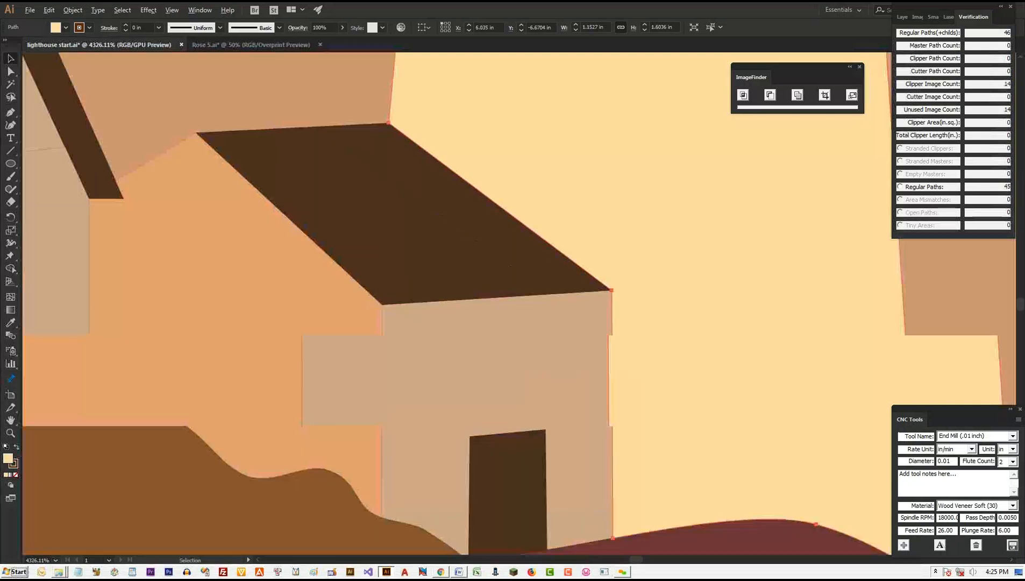
{"action": "scroll", "coordinate": [687, 340], "scroll_direction": "down", "scroll_amount": 3}
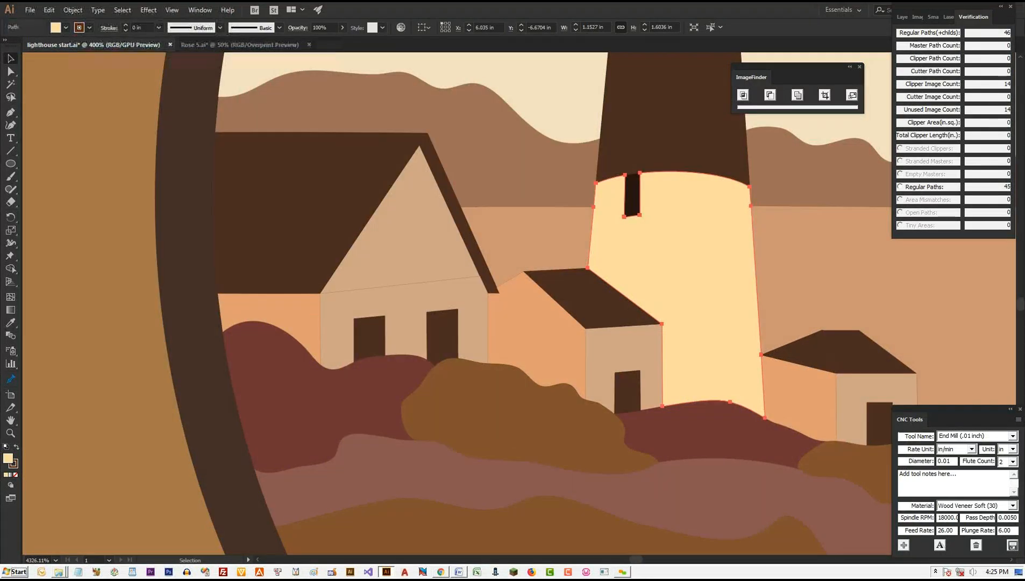
{"action": "scroll", "coordinate": [458, 302], "scroll_direction": "up", "scroll_amount": 2}
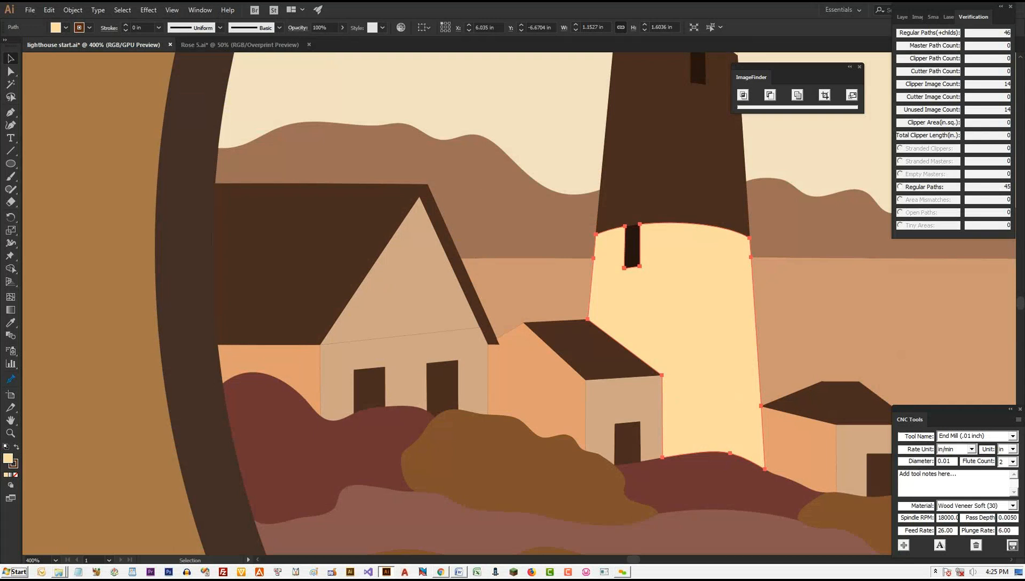
{"action": "scroll", "coordinate": [278, 280], "scroll_direction": "down", "scroll_amount": 2}
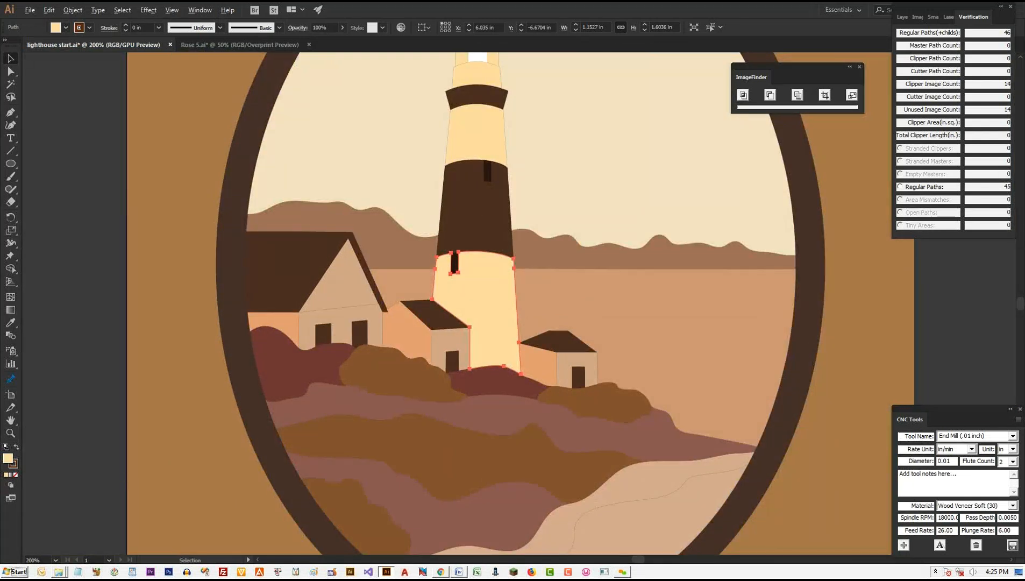
{"action": "scroll", "coordinate": [348, 315], "scroll_direction": "down", "scroll_amount": 3}
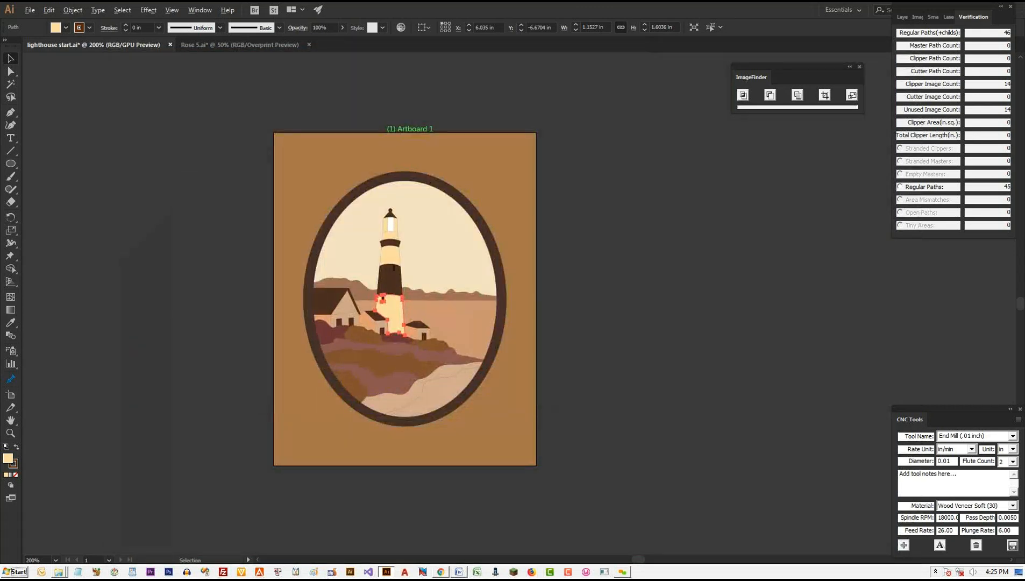
{"action": "scroll", "coordinate": [348, 316], "scroll_direction": "up", "scroll_amount": 1}
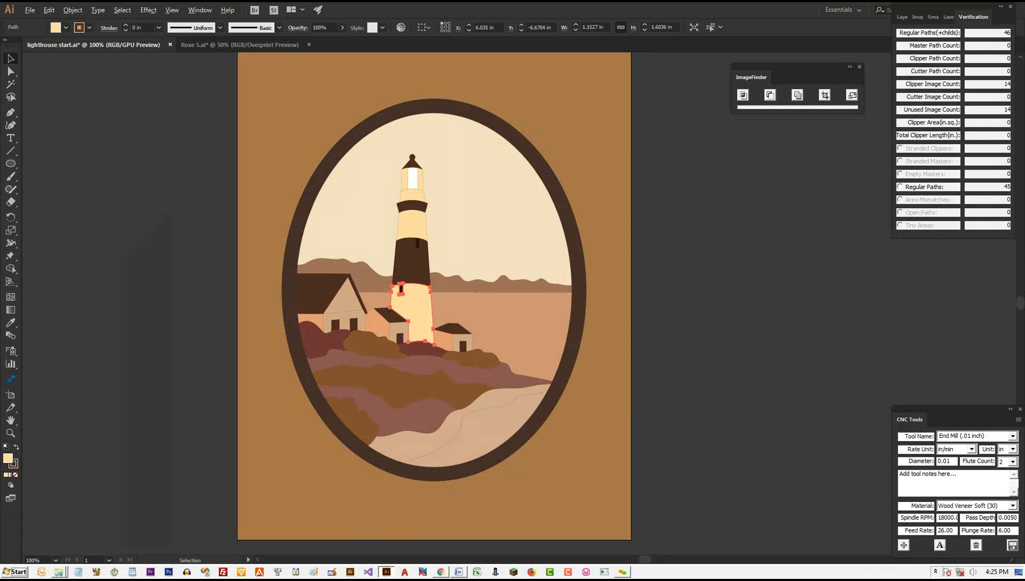
{"action": "scroll", "coordinate": [555, 457], "scroll_direction": "down", "scroll_amount": 1}
{"action": "left_click_drag", "start_coordinate": [298, 155], "coordinate": [644, 525]}
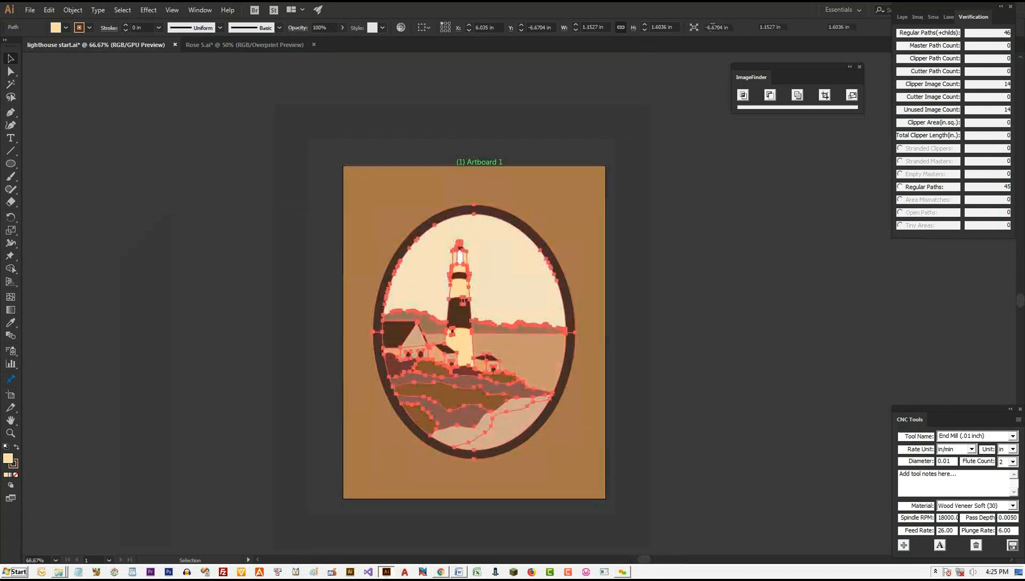
{"action": "left_click", "coordinate": [933, 18]}
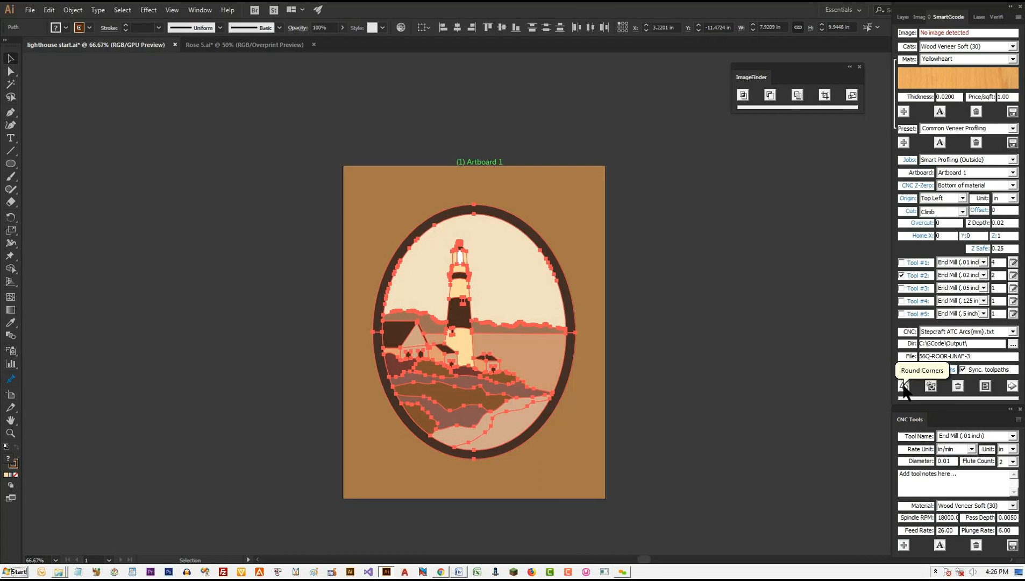
{"action": "left_click", "coordinate": [904, 386]}
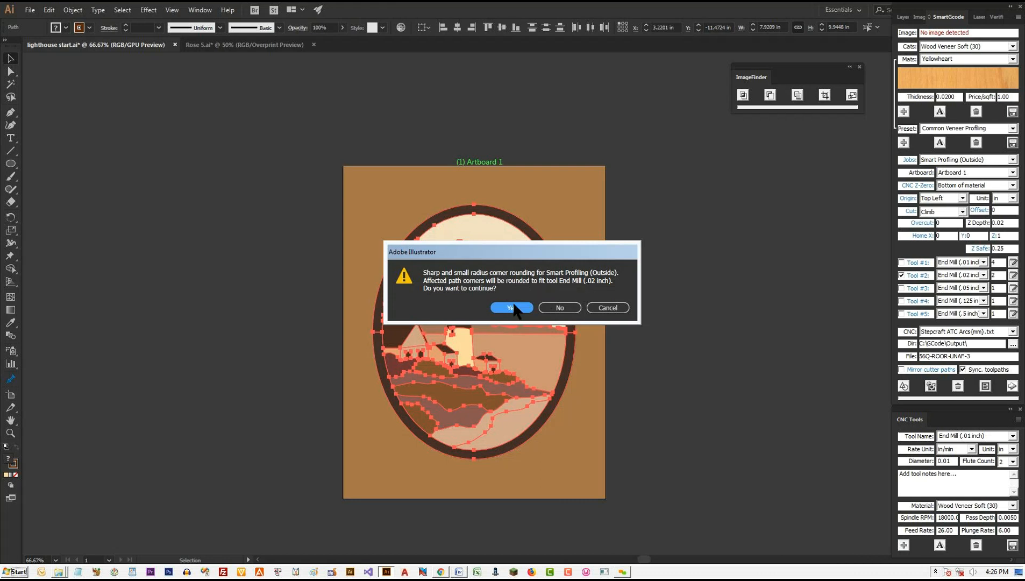
{"action": "left_click", "coordinate": [512, 311]}
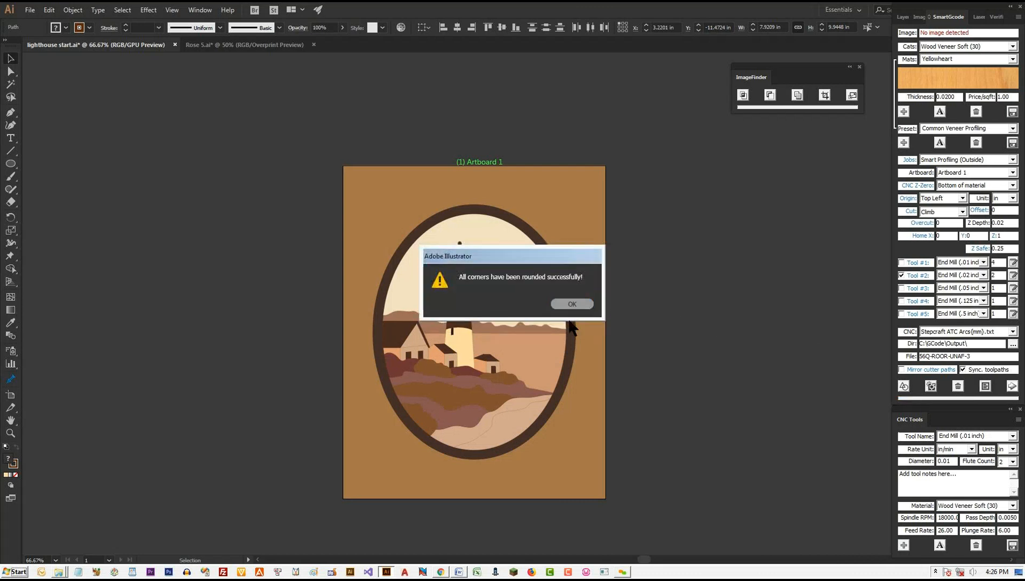
{"action": "left_click", "coordinate": [573, 304]}
{"action": "key", "text": "ctrl+shift+a"}
Step: Shift the small house's rounded door piece out of its opening to show the matching rounded corners
{"action": "key", "text": "ctrl+space"}
{"action": "left_click_drag", "start_coordinate": [442, 362], "coordinate": [487, 362]}
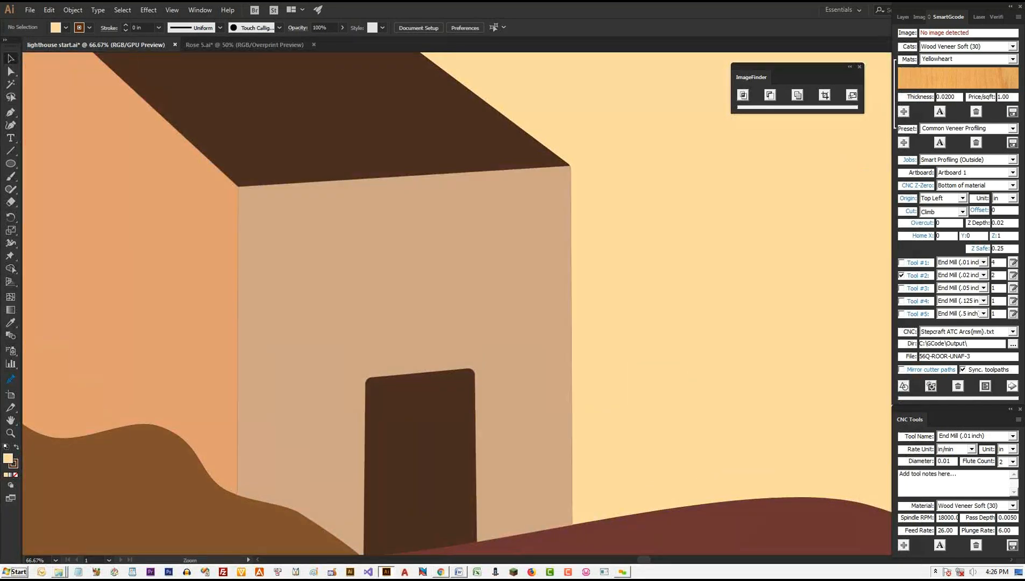
{"action": "left_click_drag", "start_coordinate": [420, 430], "coordinate": [406, 462]}
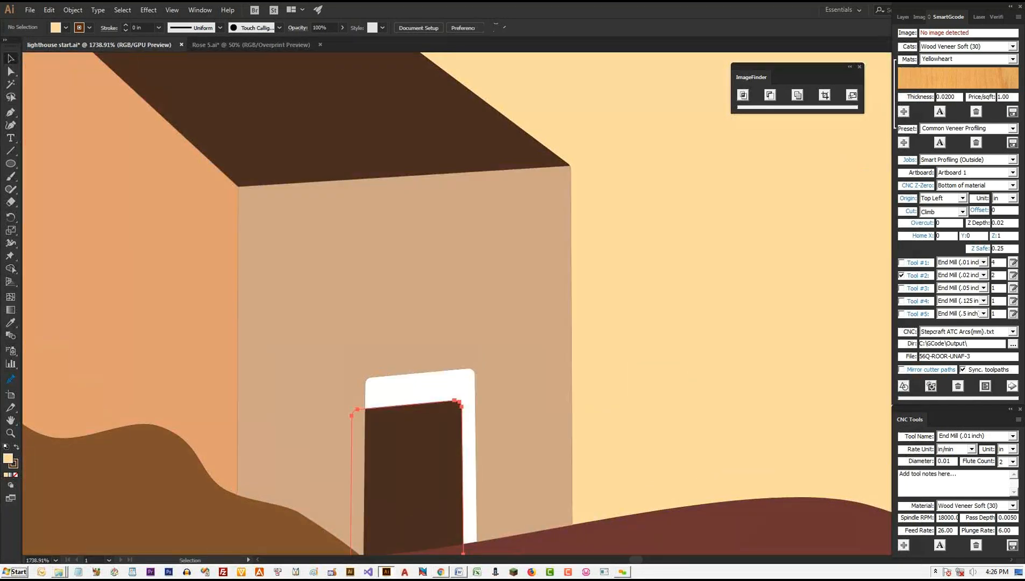
Step: Undo the door shift, pull the lower tower and front wall pieces away at the small house's roof tip to expose the rounding, and undo
{"action": "key", "text": "ctrl+z"}
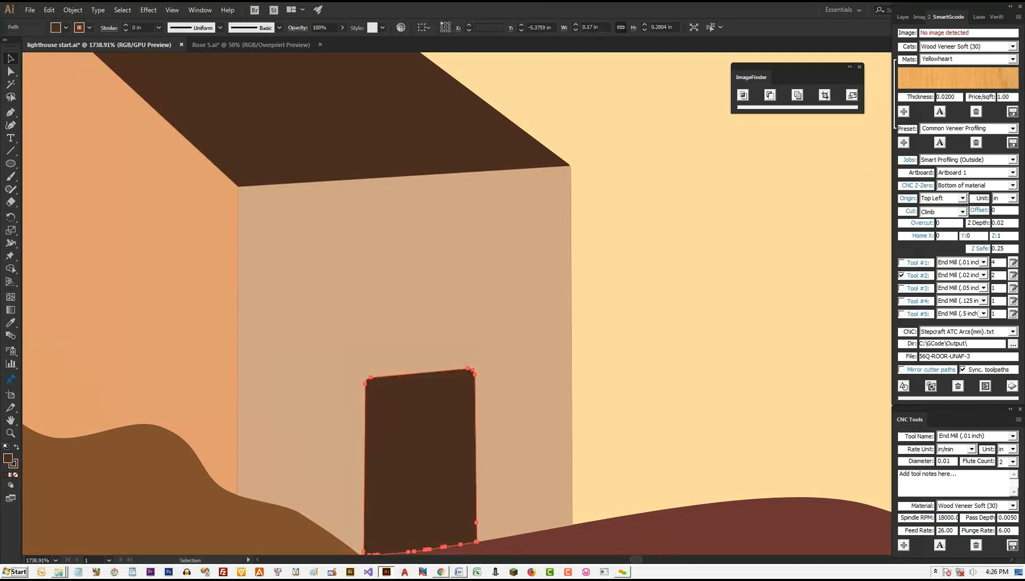
{"action": "left_click_drag", "start_coordinate": [570, 166], "coordinate": [608, 166]}
{"action": "left_click", "coordinate": [608, 165]}
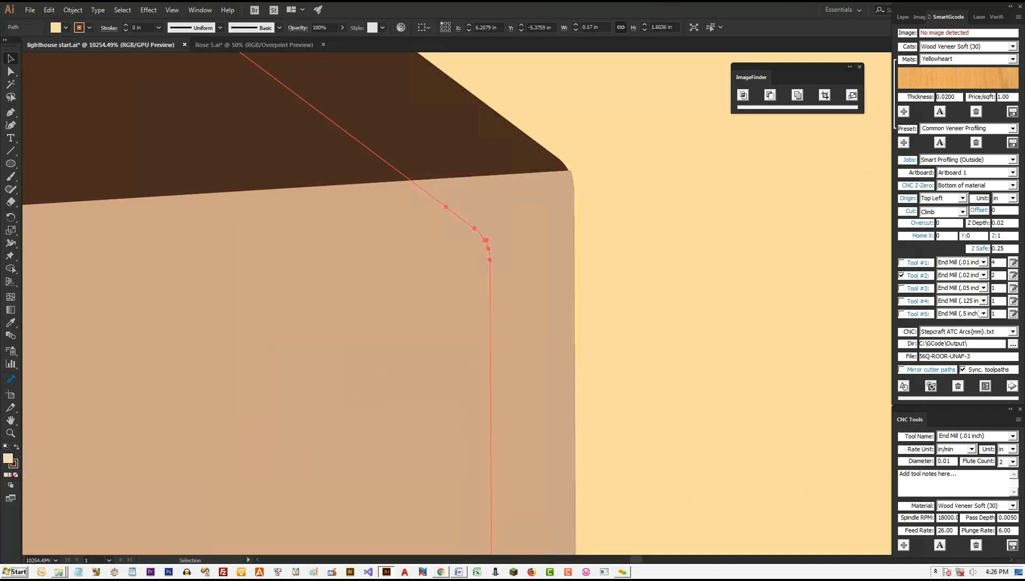
{"action": "left_click", "coordinate": [485, 140]}
{"action": "left_click_drag", "start_coordinate": [504, 60], "coordinate": [505, 48]}
{"action": "left_click_drag", "start_coordinate": [484, 269], "coordinate": [355, 324]}
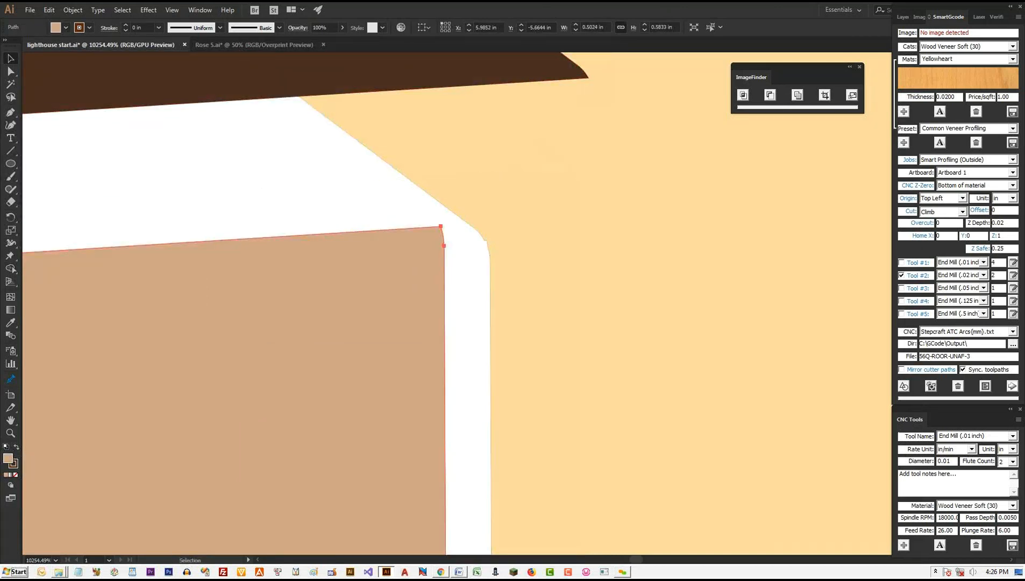
{"action": "key", "text": "ctrl+z"}
{"action": "key", "text": "ctrl+z"}
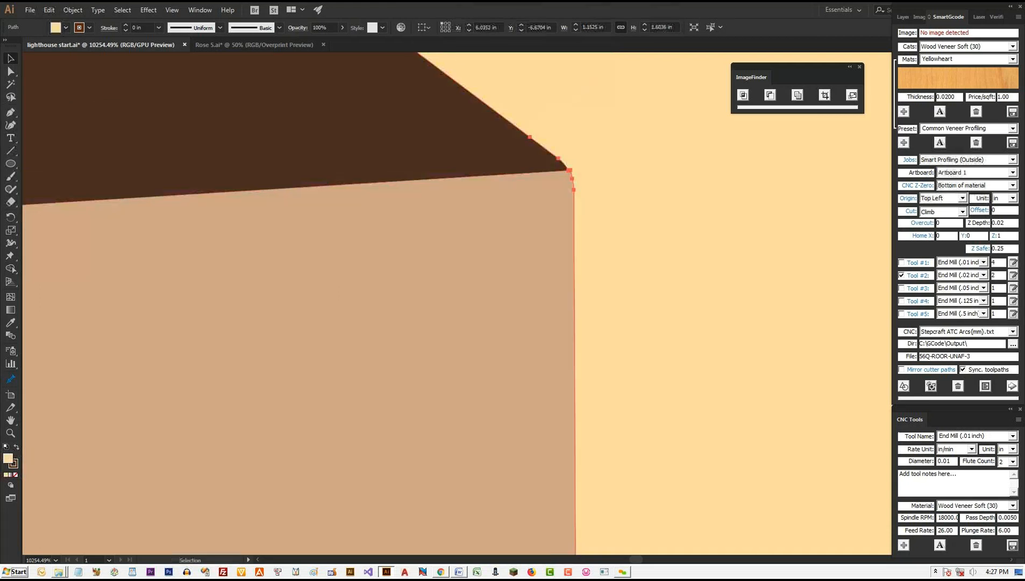
Step: Pull the small house's side and front wall pieces away from the roof's inner junction to expose the corners there, and restore both pieces
{"action": "scroll", "coordinate": [693, 229], "scroll_direction": "down", "scroll_amount": 2}
{"action": "scroll", "coordinate": [683, 323], "scroll_direction": "down", "scroll_amount": 3}
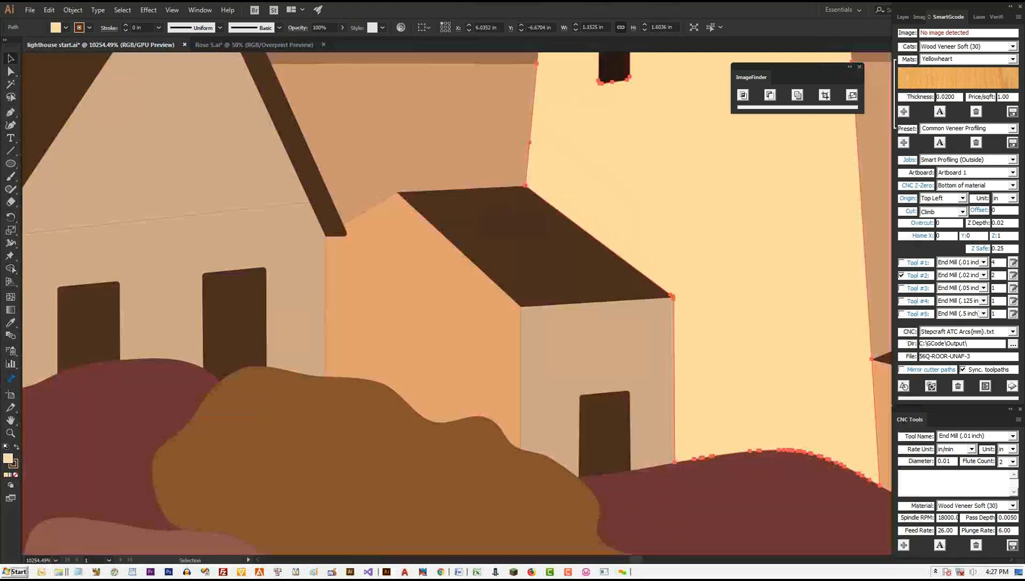
{"action": "scroll", "coordinate": [542, 308], "scroll_direction": "up", "scroll_amount": 3}
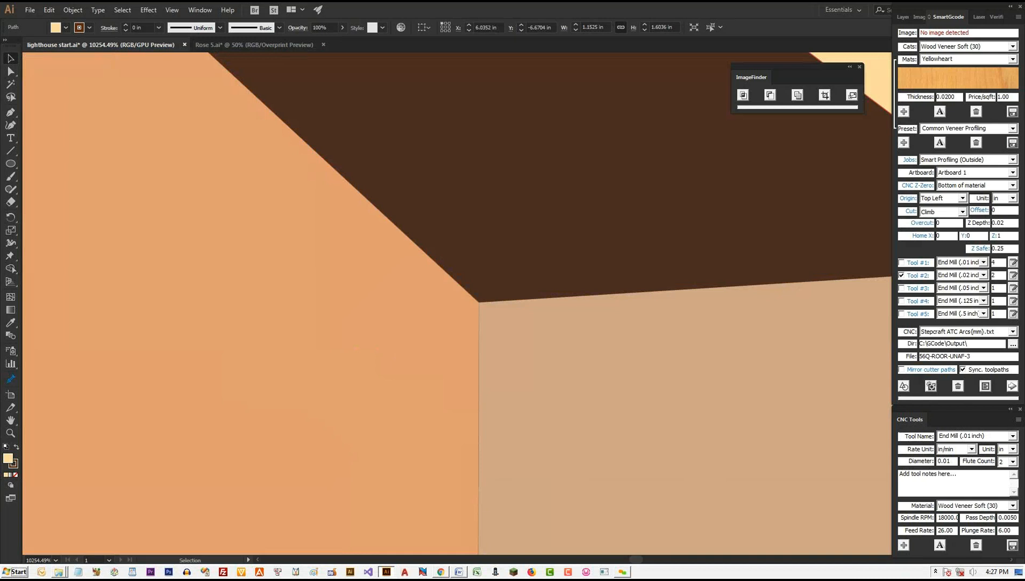
{"action": "left_click_drag", "start_coordinate": [431, 323], "coordinate": [408, 341]}
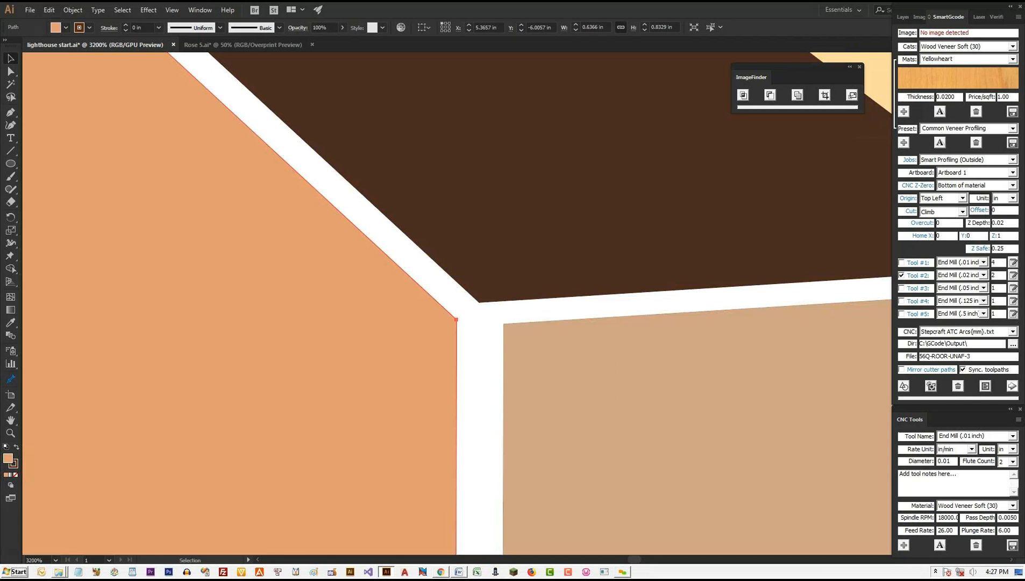
{"action": "key", "text": "a"}
{"action": "left_click_drag", "start_coordinate": [456, 320], "coordinate": [480, 302]}
{"action": "scroll", "coordinate": [508, 306], "scroll_direction": "down", "scroll_amount": 3}
{"action": "scroll", "coordinate": [494, 260], "scroll_direction": "down", "scroll_amount": 2}
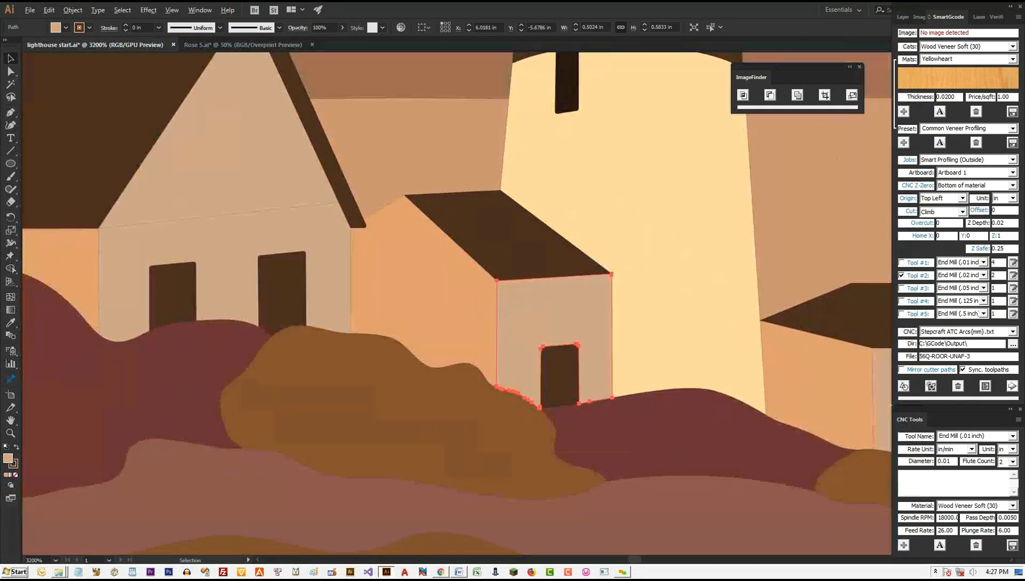
Step: Shift the large house's sloping roof trim to check its lower end, undo the move, and deselect everything
{"action": "scroll", "coordinate": [335, 205], "scroll_direction": "up", "scroll_amount": 3}
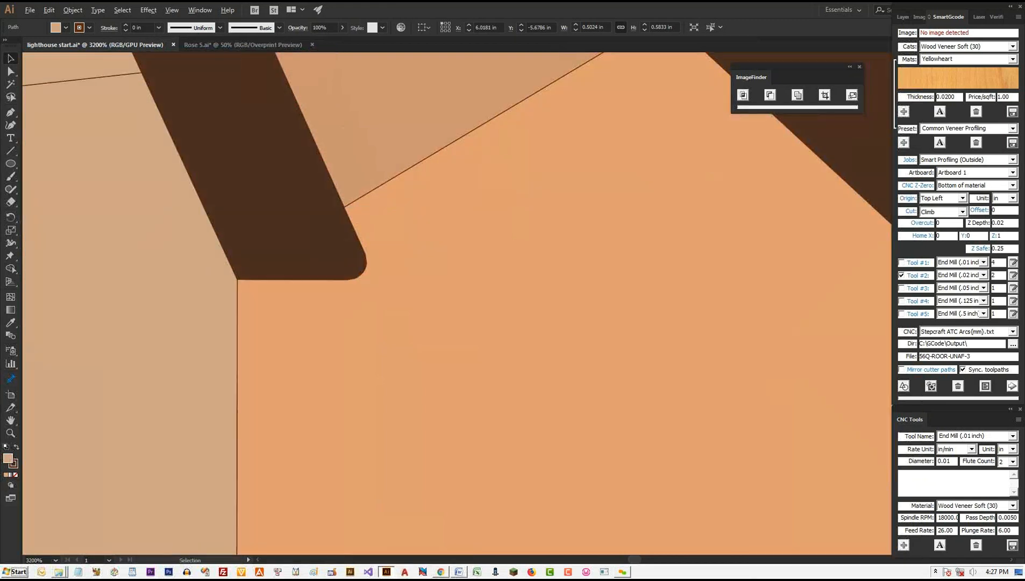
{"action": "left_click_drag", "start_coordinate": [237, 279], "coordinate": [211, 260]}
{"action": "key", "text": "ctrl+z"}
{"action": "scroll", "coordinate": [446, 277], "scroll_direction": "down", "scroll_amount": 8}
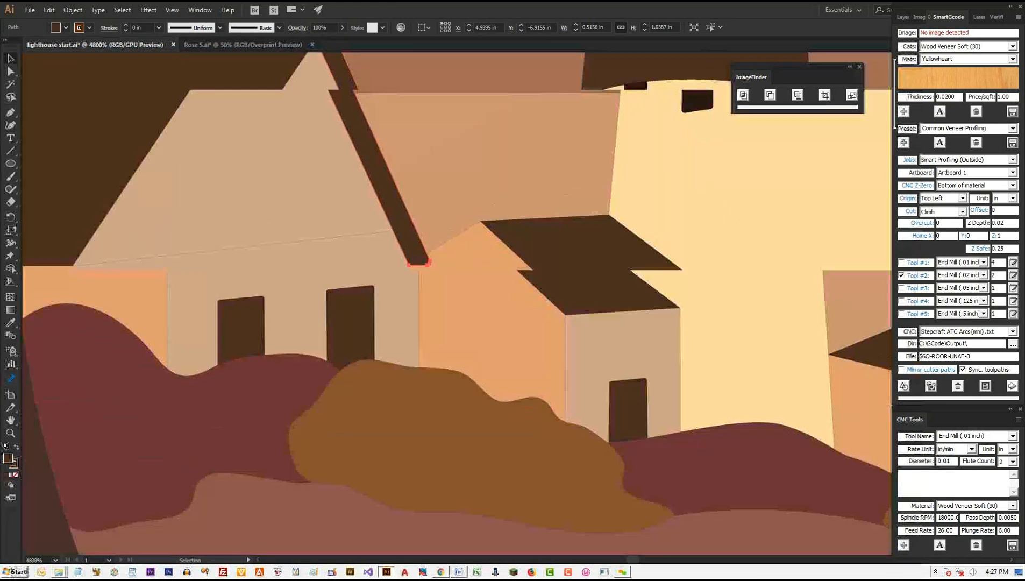
{"action": "key", "text": "ctrl+0"}
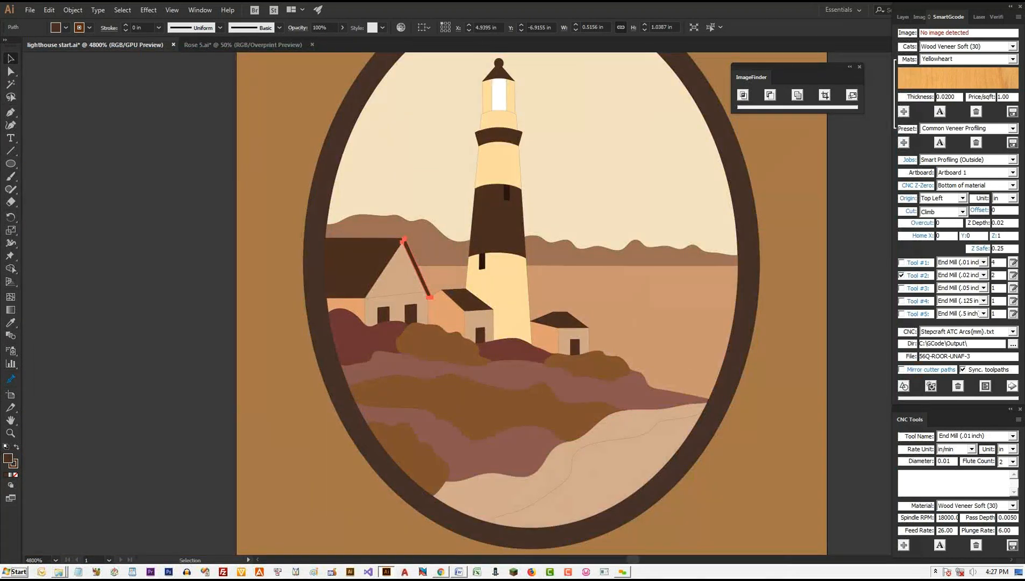
{"action": "key", "text": "ctrl+shift+a"}
{"action": "key", "text": "ctrl+1"}
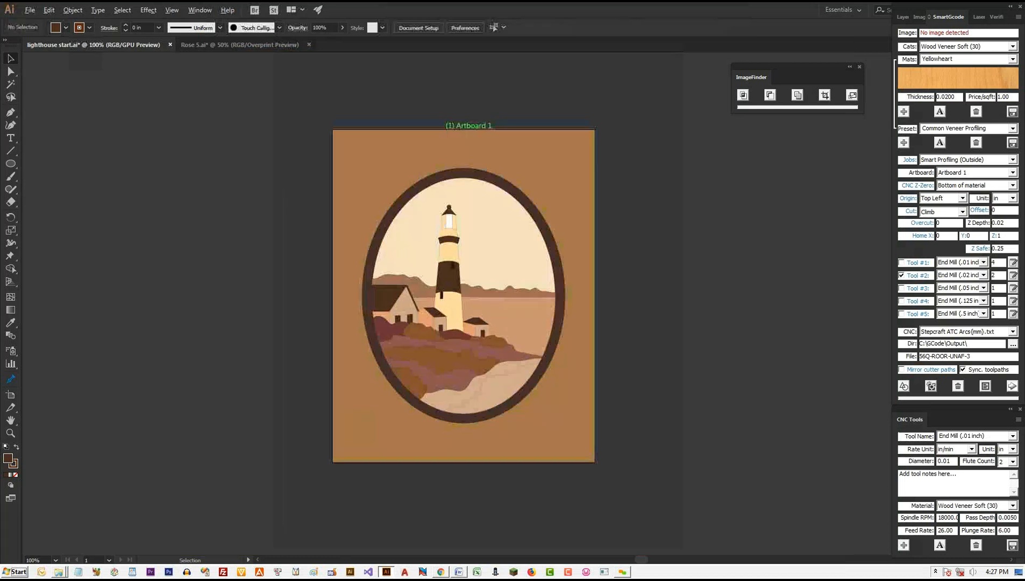
{"action": "key", "text": "ctrl+minus"}
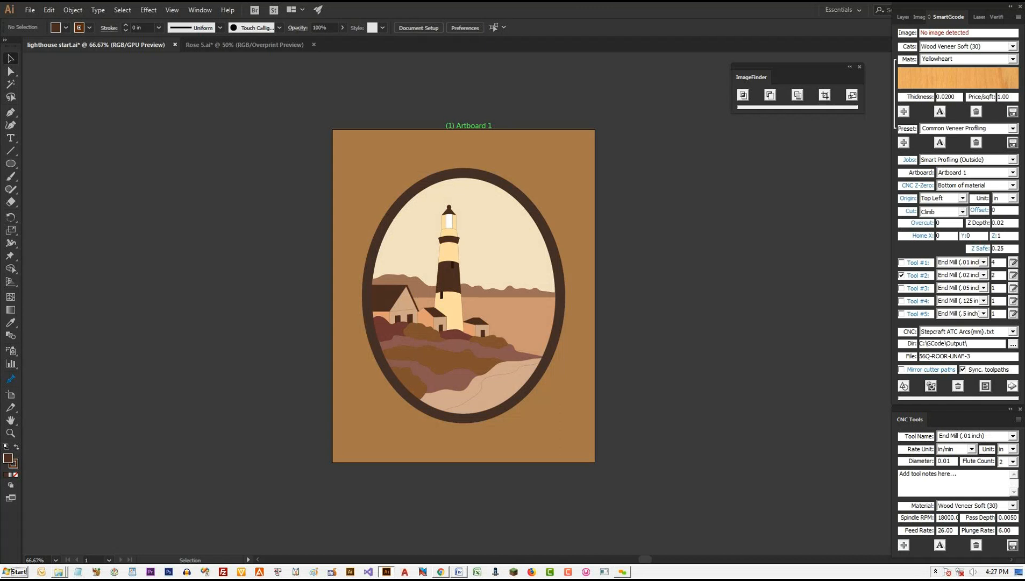
Step: Simplify all paths of the lighthouse drawing with 100% curve precision and a 170° angle threshold, and deselect everything
{"action": "left_click_drag", "start_coordinate": [643, 487], "coordinate": [285, 69]}
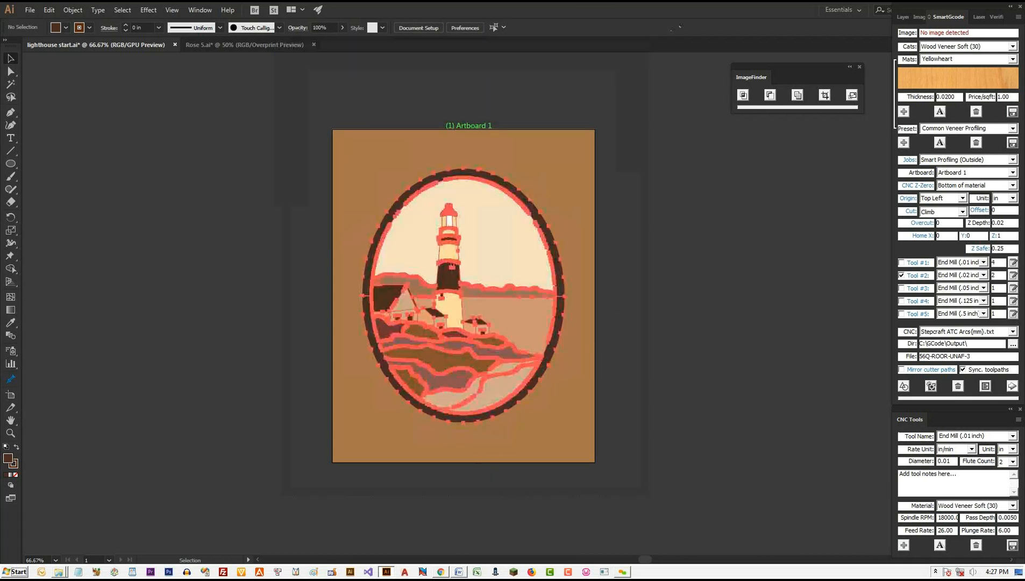
{"action": "left_click", "coordinate": [73, 9]}
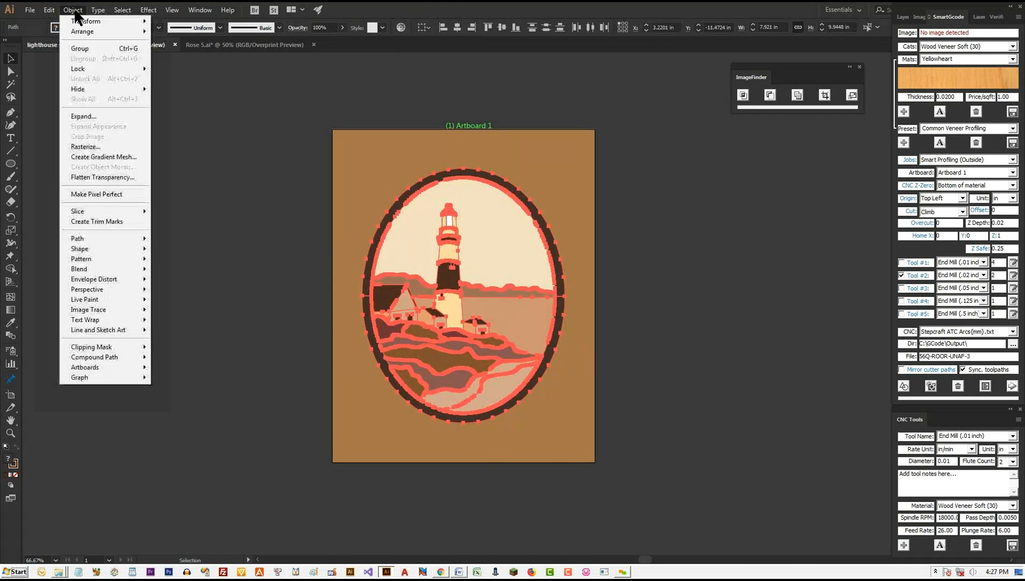
{"action": "mouse_move", "coordinate": [115, 237]}
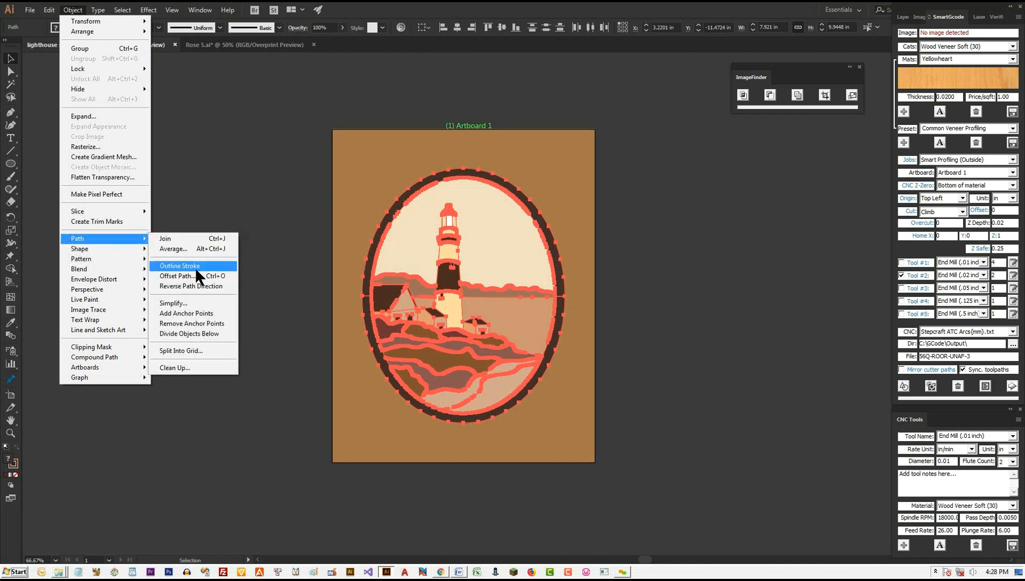
{"action": "left_click", "coordinate": [205, 304]}
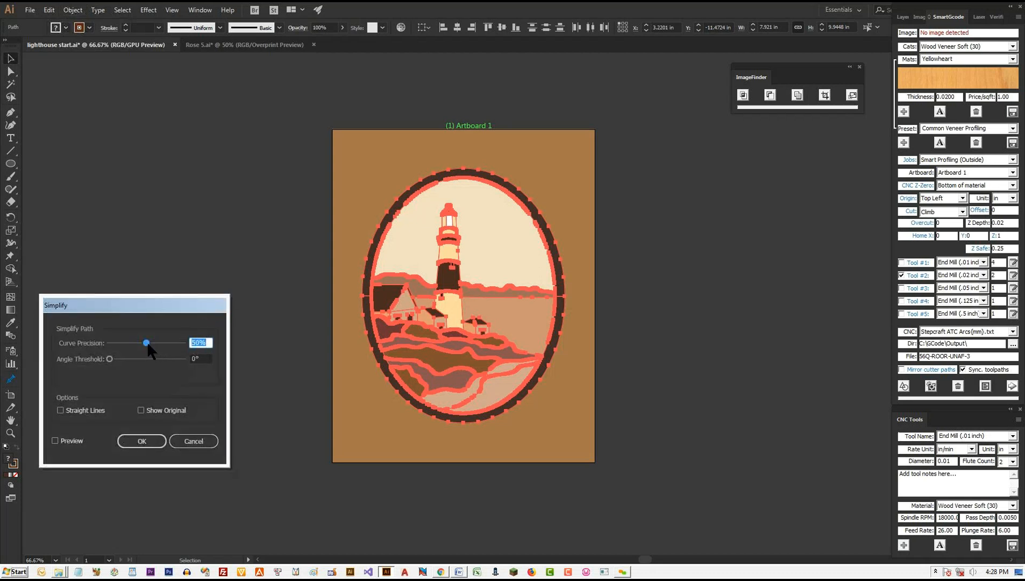
{"action": "left_click_drag", "start_coordinate": [147, 345], "coordinate": [184, 344]}
{"action": "left_click_drag", "start_coordinate": [110, 360], "coordinate": [175, 364]}
{"action": "left_click", "coordinate": [72, 441]}
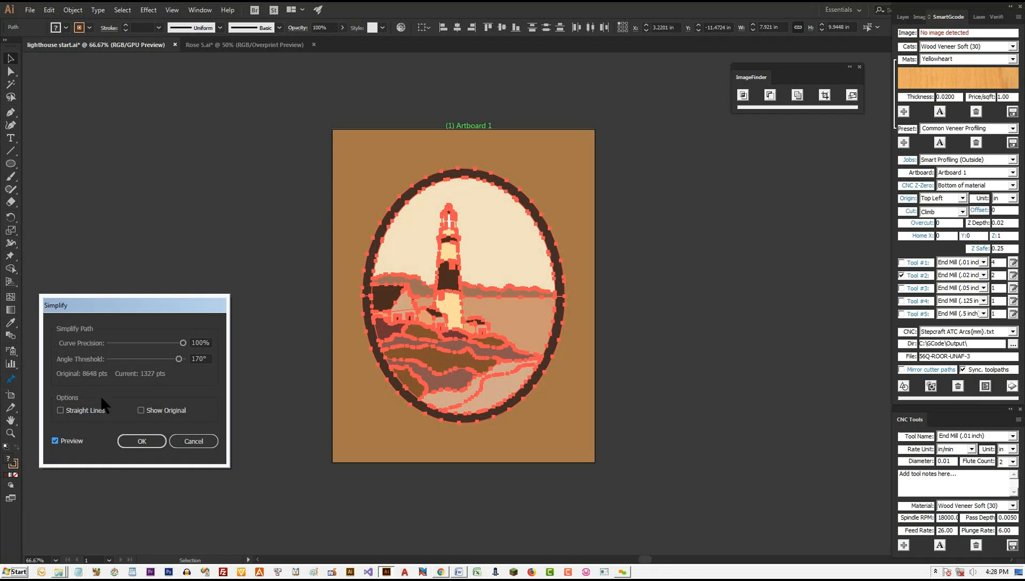
{"action": "left_click", "coordinate": [154, 444]}
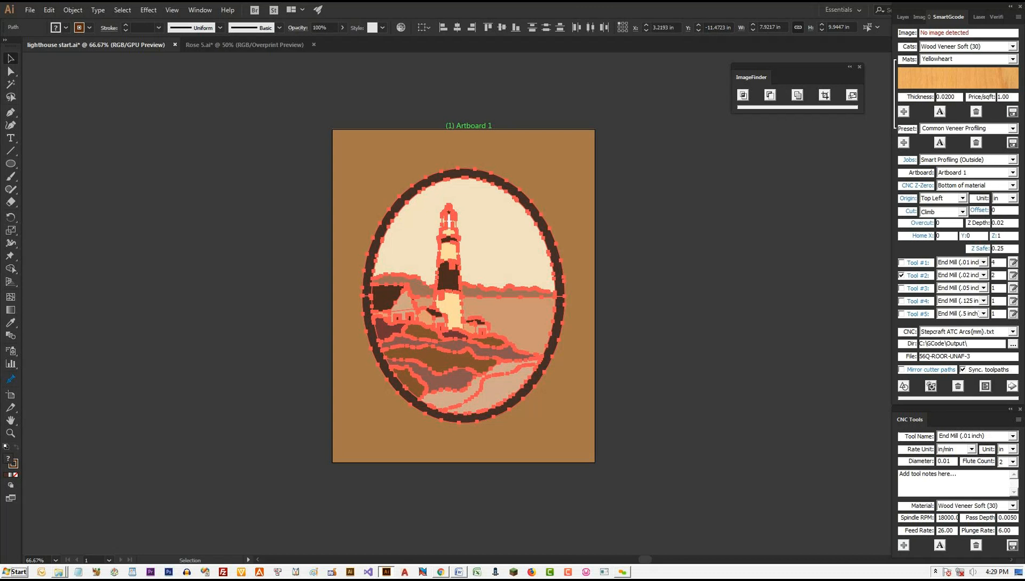
{"action": "key", "text": "ctrl+h"}
{"action": "key", "text": "ctrl+shift+a"}
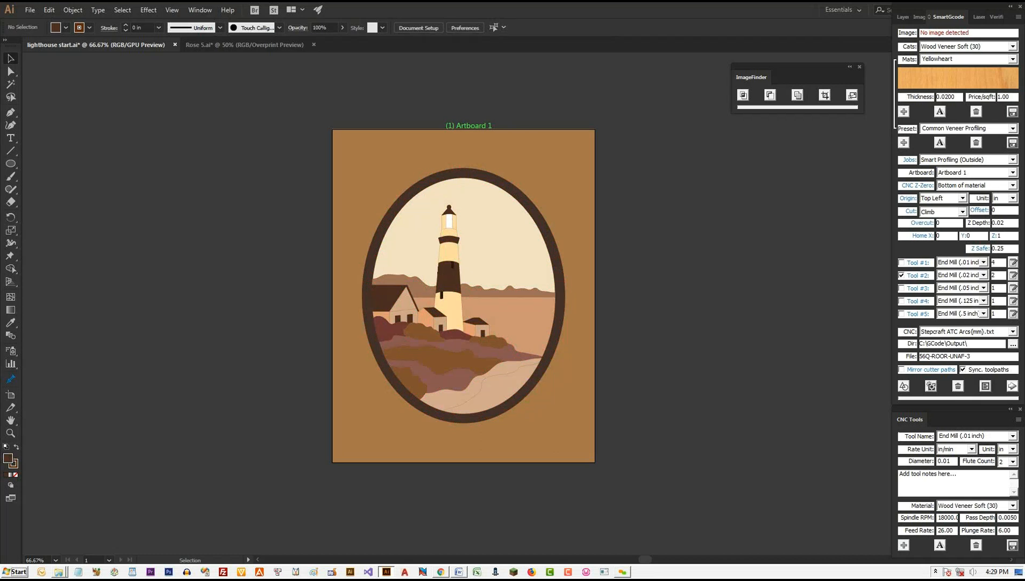
Step: Try the Pimentowood-Burl-10 veneer on the sky and move its outline over the upper dark burl on the sheet
{"action": "left_click", "coordinate": [997, 16]}
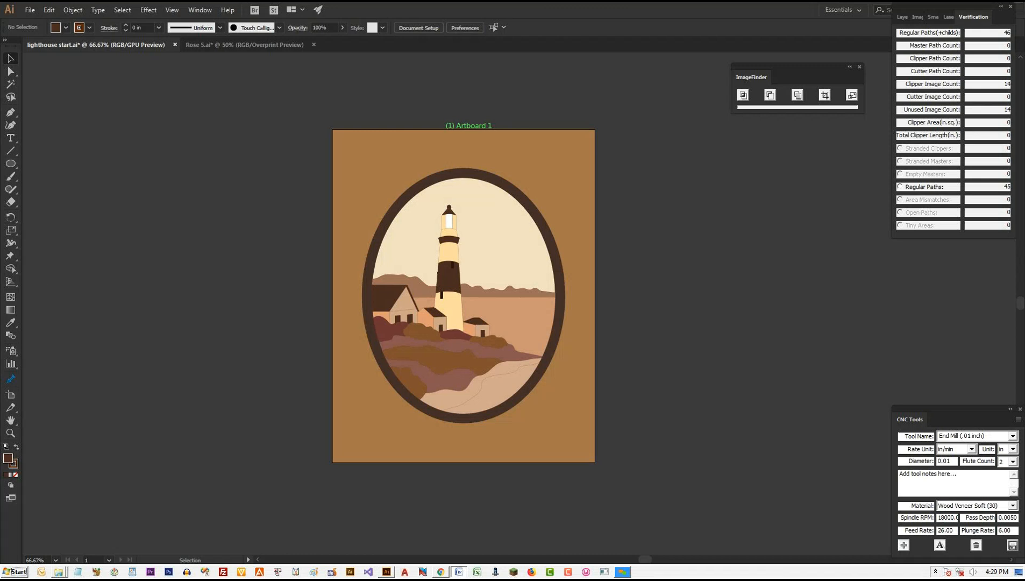
{"action": "left_click", "coordinate": [918, 17]}
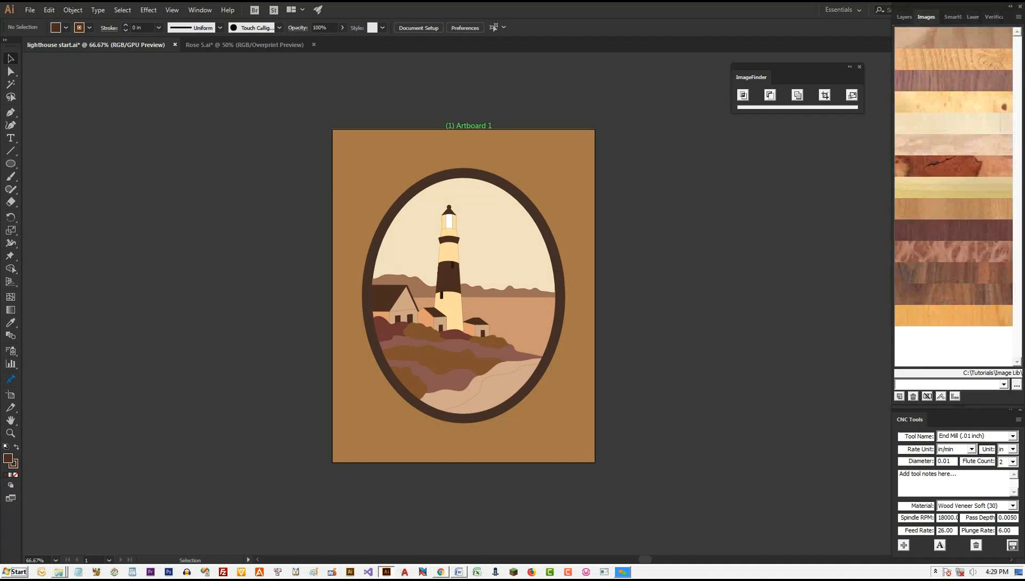
{"action": "left_click", "coordinate": [501, 236]}
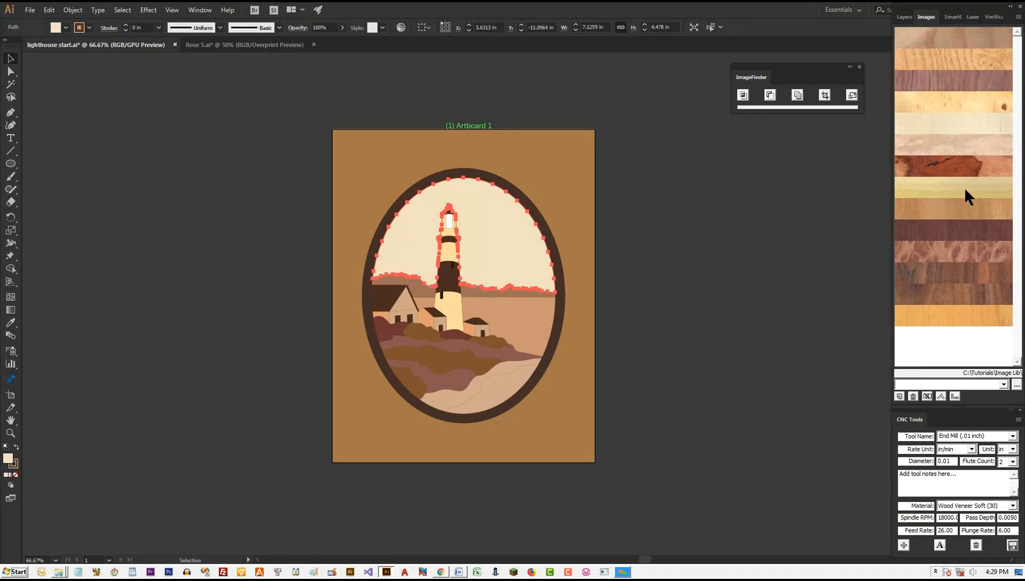
{"action": "left_click", "coordinate": [967, 167]}
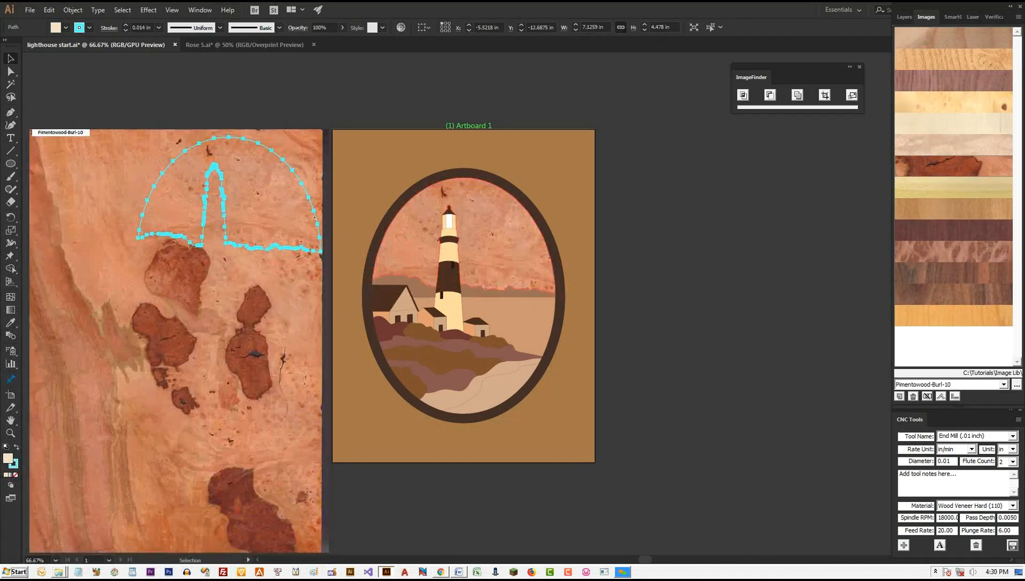
{"action": "left_click_drag", "start_coordinate": [225, 215], "coordinate": [158, 281]}
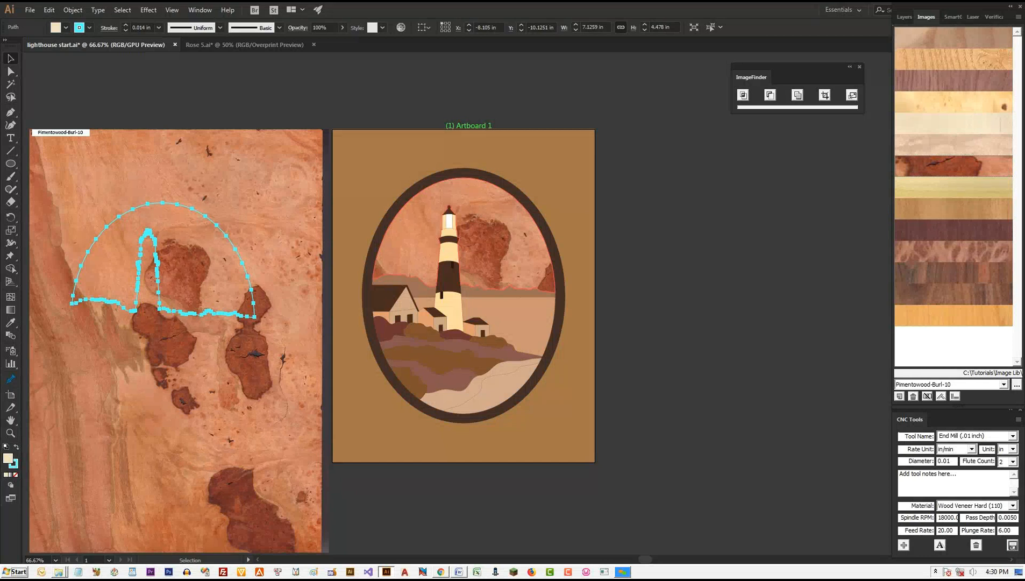
Step: Assign the Poplar-10 veneer to the sky, placing its outline beside the knot and rotating it slightly clockwise
{"action": "left_click", "coordinate": [957, 185]}
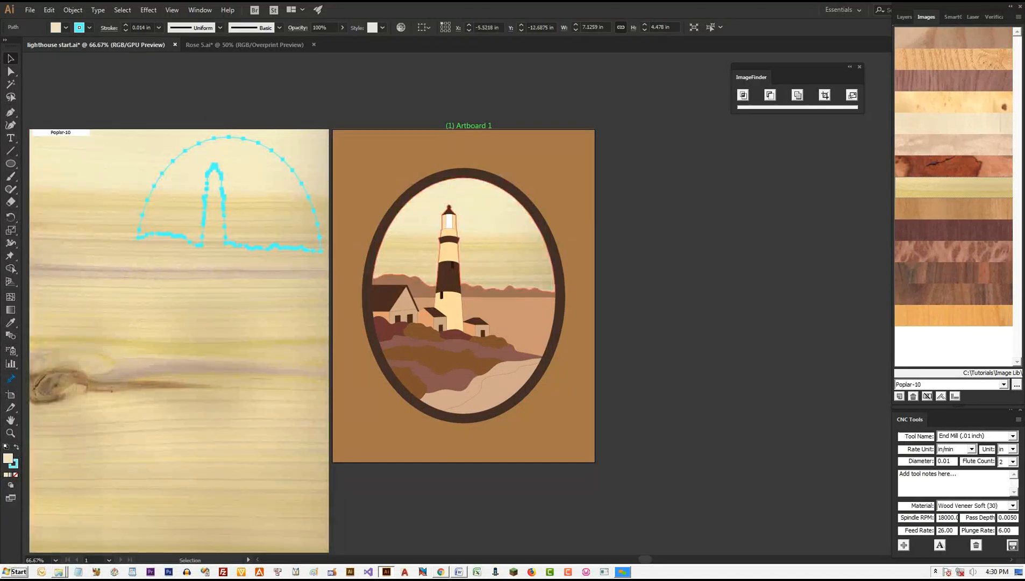
{"action": "left_click_drag", "start_coordinate": [138, 342], "coordinate": [136, 334]}
{"action": "key", "text": "ctrl+shift+a"}
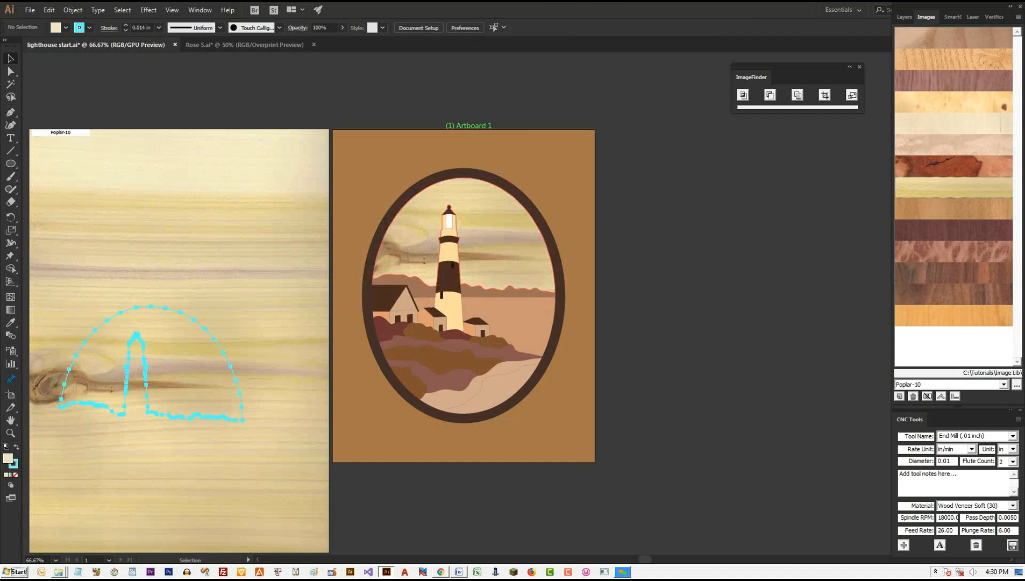
{"action": "key", "text": "r"}
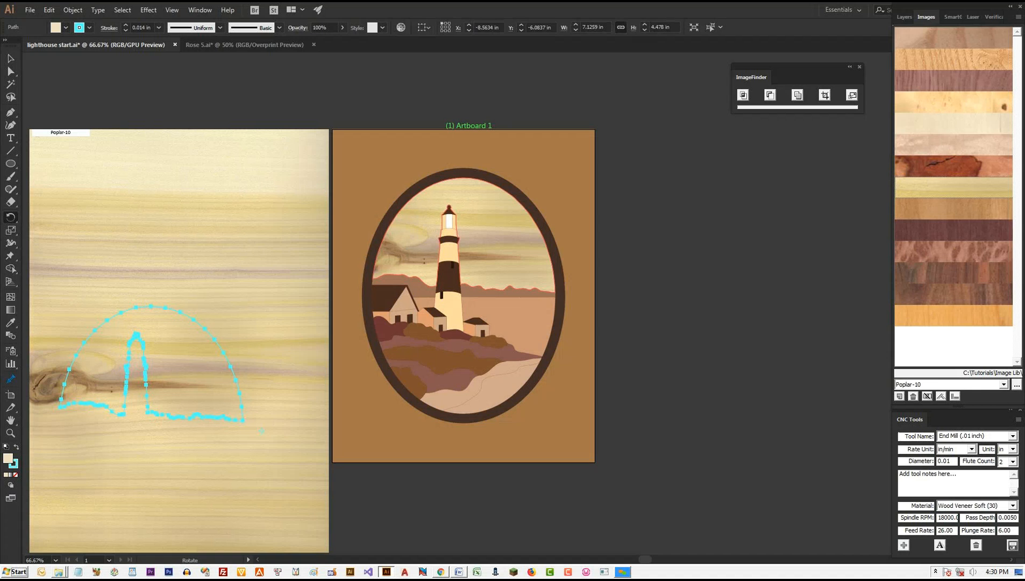
{"action": "mouse_move", "coordinate": [243, 420]}
{"action": "left_mouse_down"}
{"action": "mouse_move", "coordinate": [253, 386]}
{"action": "mouse_move", "coordinate": [241, 425]}
{"action": "left_mouse_up"}
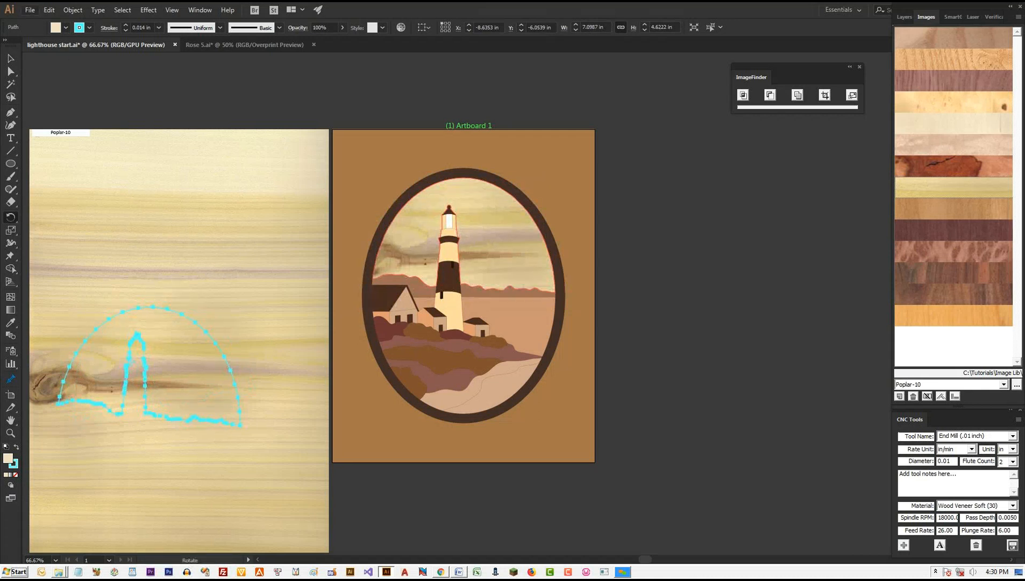
Step: Set the Magic Wand's fill color tolerance to 1 and close its settings
{"action": "double_click", "coordinate": [10, 84]}
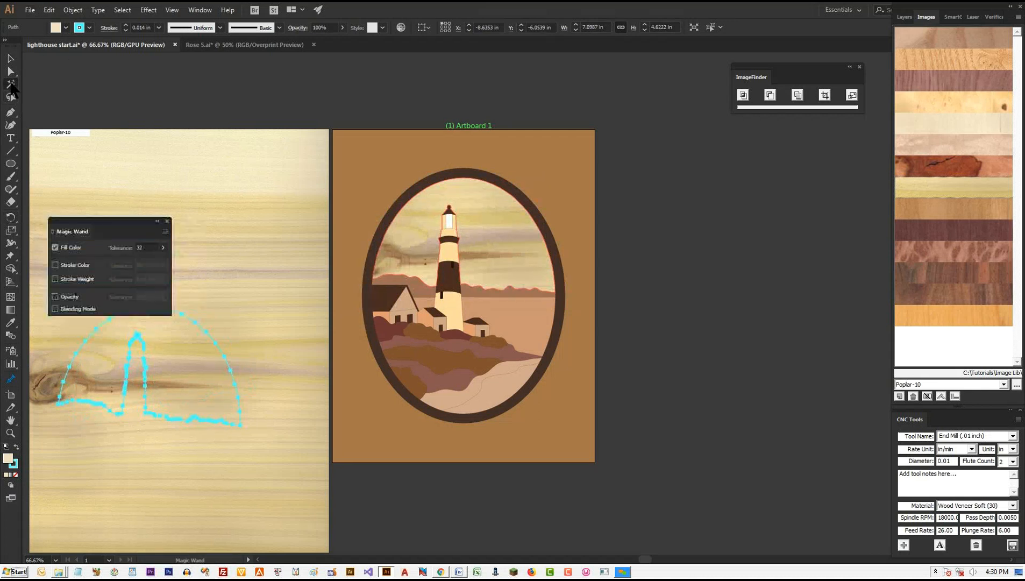
{"action": "left_click", "coordinate": [144, 247]}
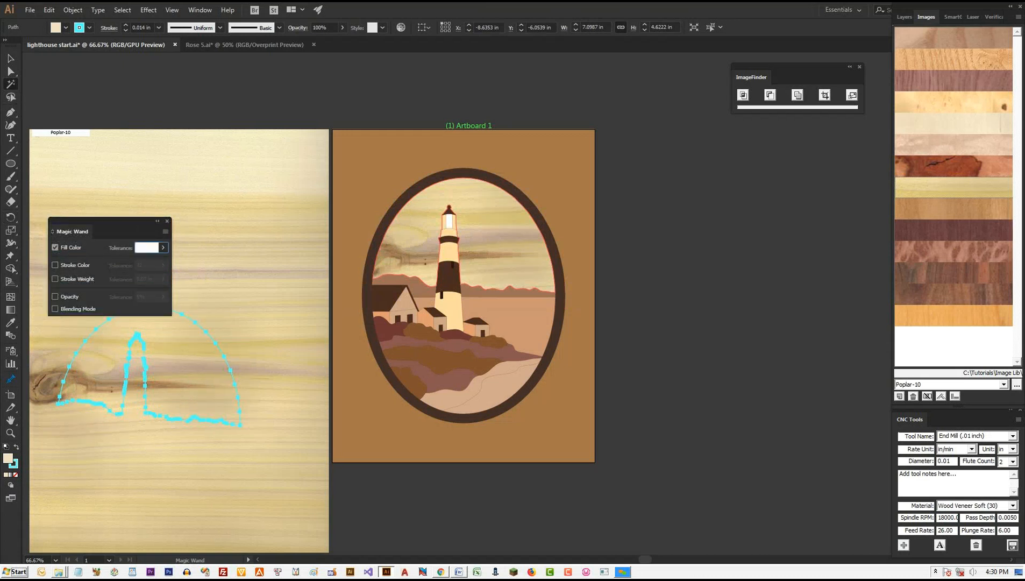
{"action": "type", "text": "1"}
{"action": "key", "text": "Return"}
{"action": "left_click", "coordinate": [168, 221]}
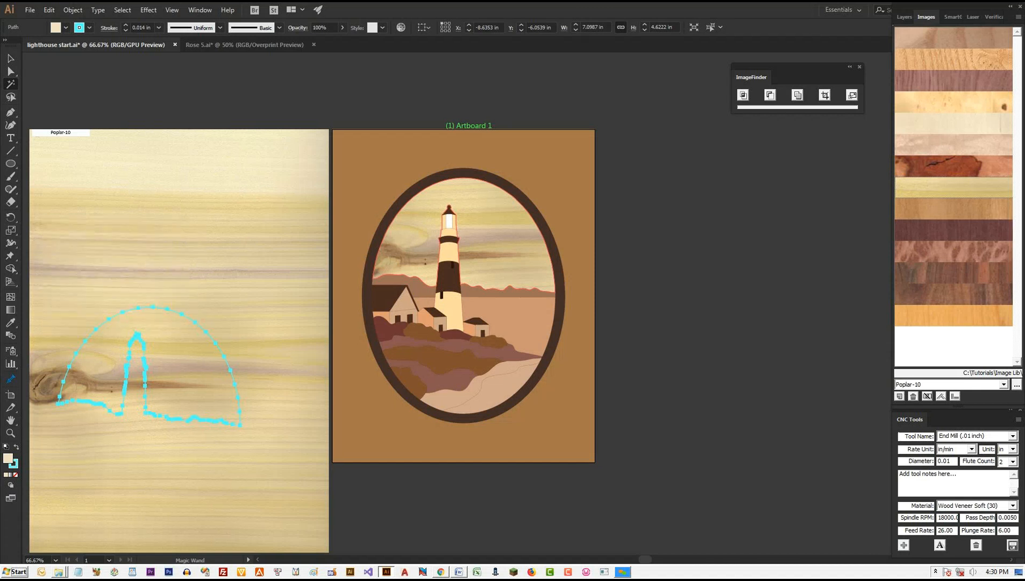
Step: Select the water pieces by matching fill color, assign the Ash-Olive-10 veneer, and shift their outlines slightly down along the grain
{"action": "left_click", "coordinate": [508, 317]}
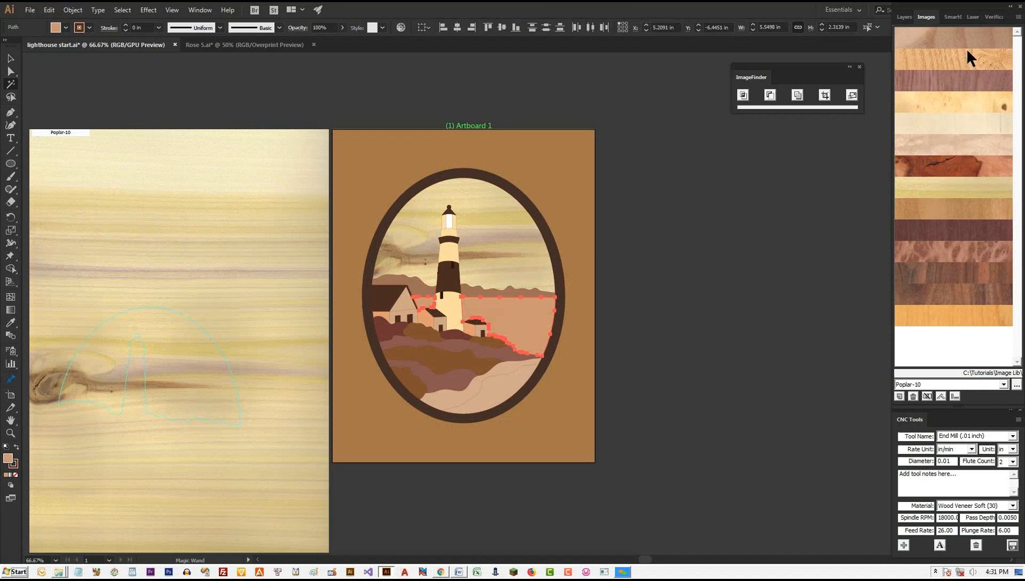
{"action": "left_click", "coordinate": [966, 34]}
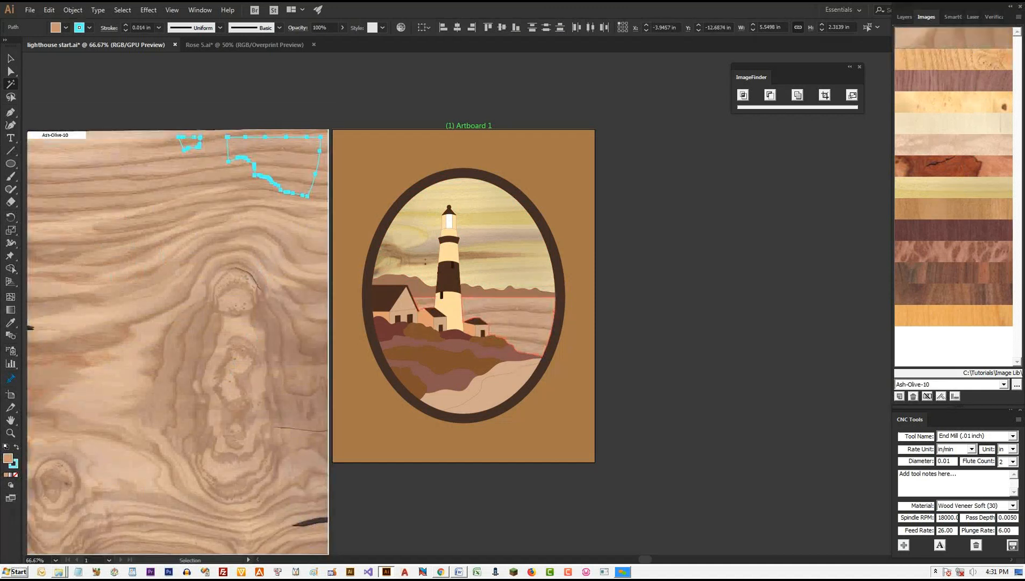
{"action": "left_click_drag", "start_coordinate": [274, 162], "coordinate": [262, 184]}
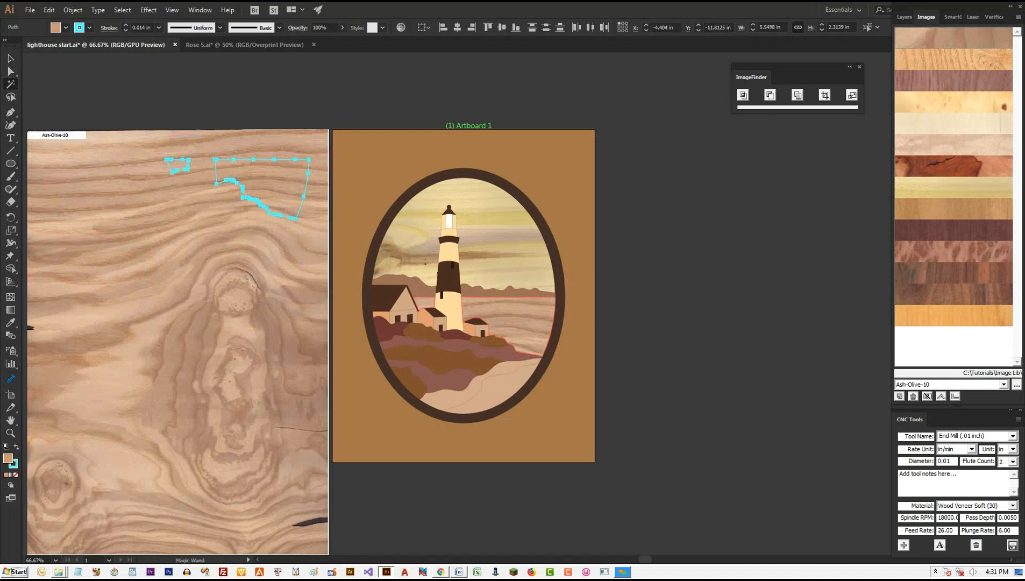
Step: Select the distant hills by matching fill color and assign them the Pimentowood-Burl-10 veneer
{"action": "left_click", "coordinate": [177, 341]}
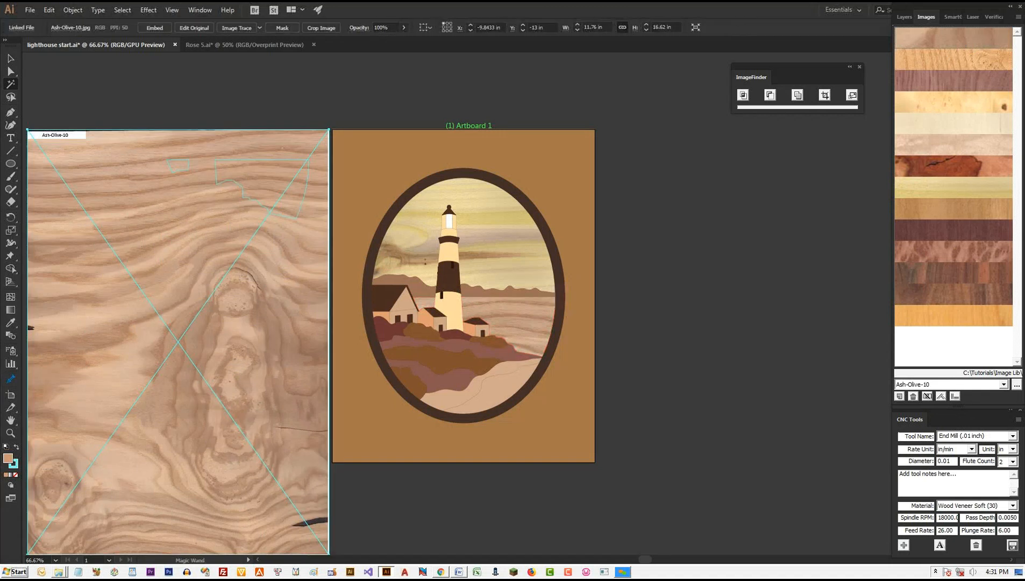
{"action": "left_click", "coordinate": [399, 280]}
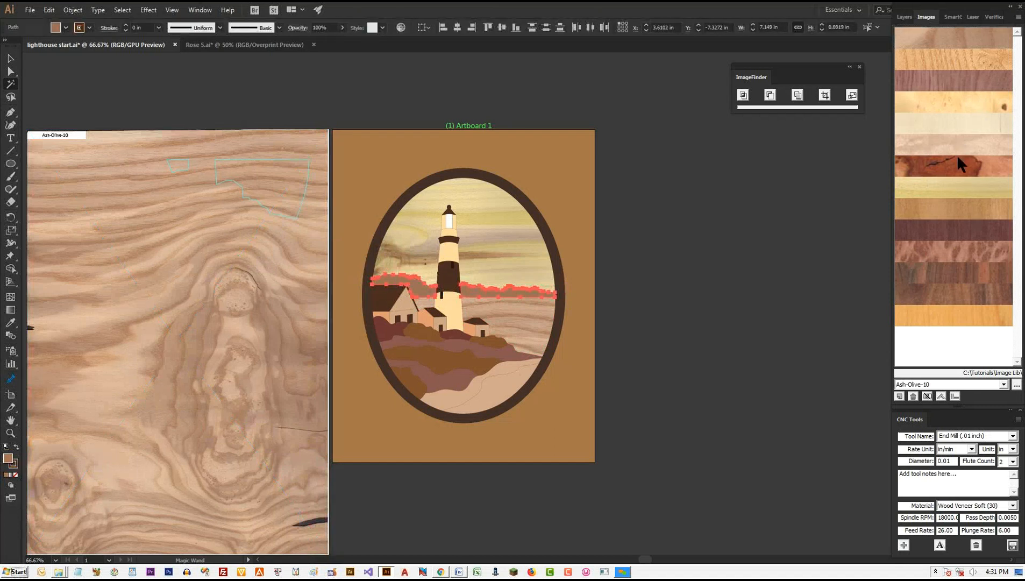
{"action": "left_click", "coordinate": [957, 172]}
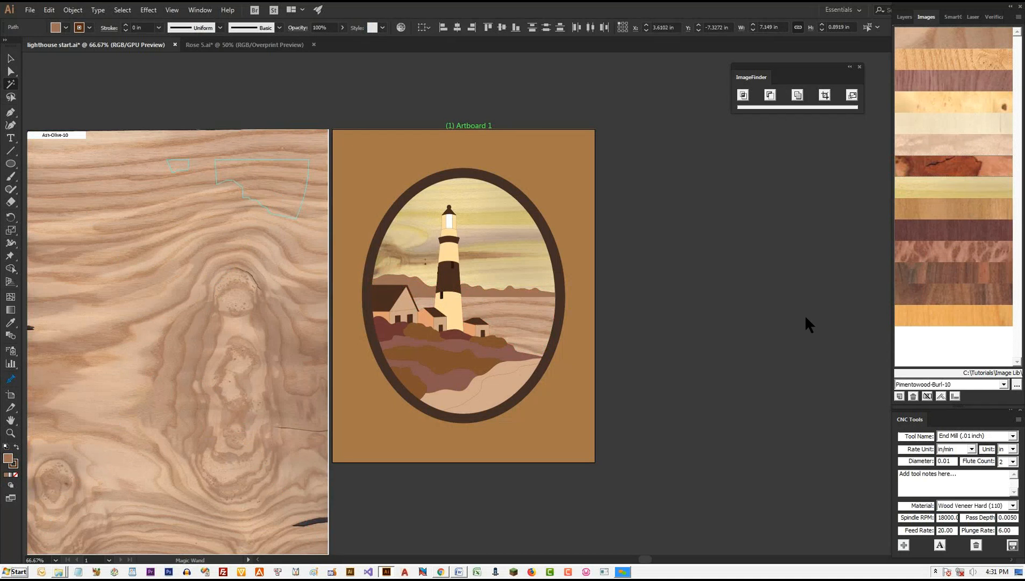
Step: Move the hills' outlines onto the streaked edge of the Pimentowood-Burl-10 sheet, rotate them nearly upright along the grain, and deselect them
{"action": "key", "text": "ctrl"}
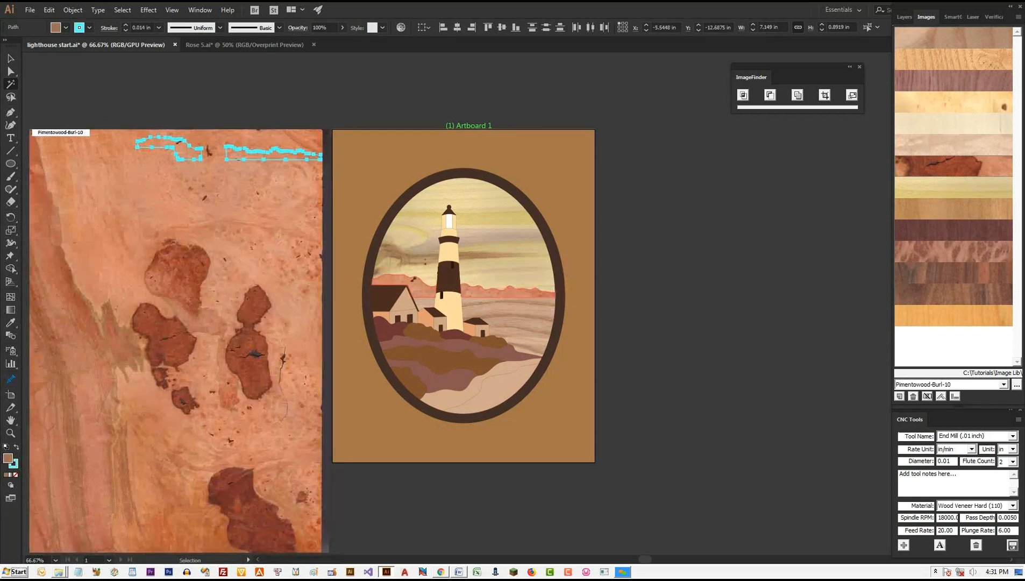
{"action": "left_click_drag", "start_coordinate": [177, 150], "coordinate": [84, 269]}
{"action": "key", "text": "r"}
{"action": "left_click_drag", "start_coordinate": [223, 273], "coordinate": [95, 345]}
{"action": "key", "text": "ctrl"}
{"action": "left_click", "coordinate": [60, 215], "text": "ctrl+shift"}
{"action": "key", "text": "ctrl+shift+a"}
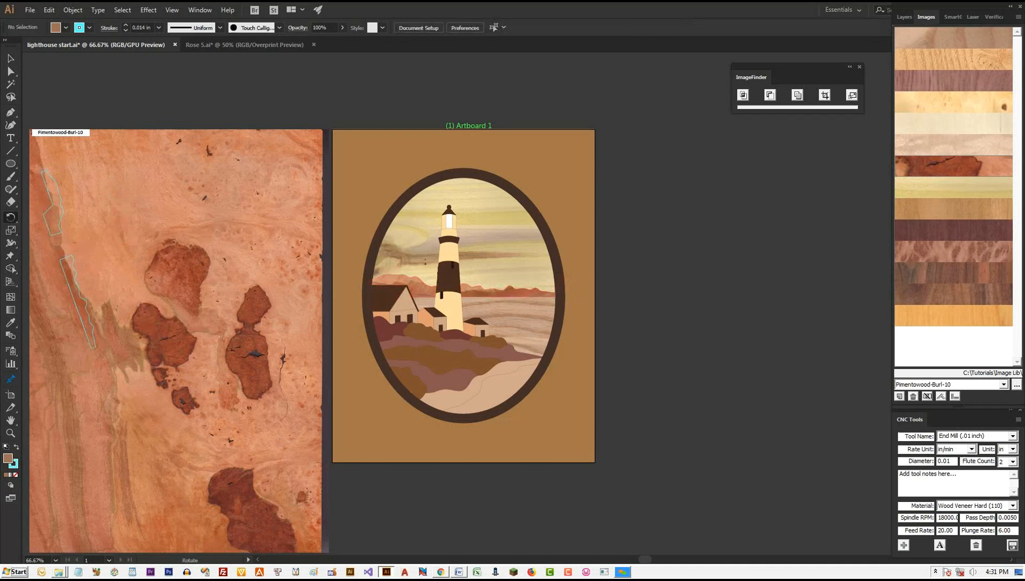
Step: Assign the Ash-Olive veneer to the foreground surf piece and rotate its outline over the curved grain above the knot
{"action": "left_click", "coordinate": [10, 59]}
{"action": "scroll", "coordinate": [286, 308], "scroll_direction": "up", "scroll_amount": 2}
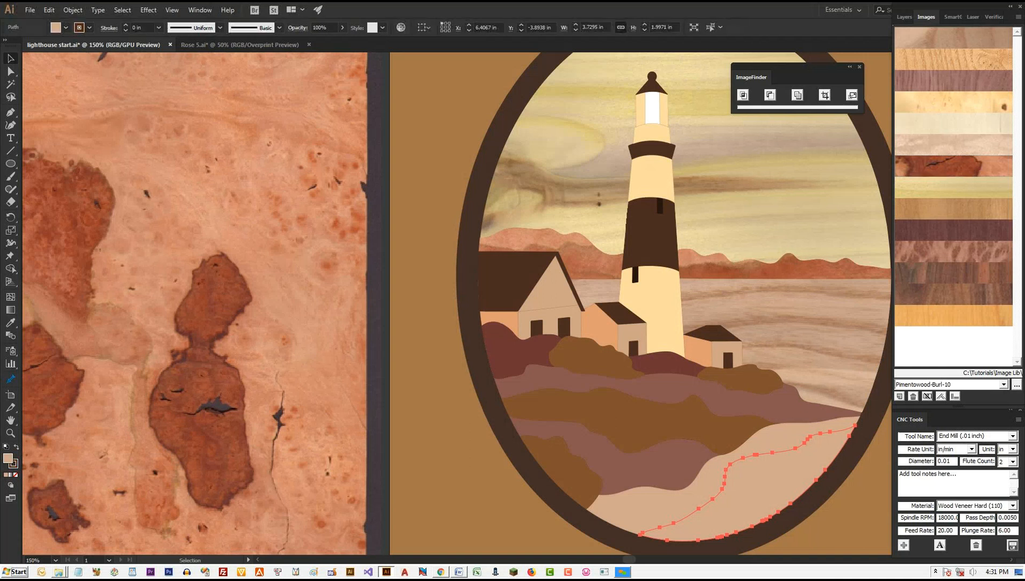
{"action": "left_click", "coordinate": [10, 379]}
{"action": "left_click_drag", "start_coordinate": [260, 216], "coordinate": [239, 194]}
{"action": "key", "text": "r"}
{"action": "left_click_drag", "start_coordinate": [263, 241], "coordinate": [177, 192]}
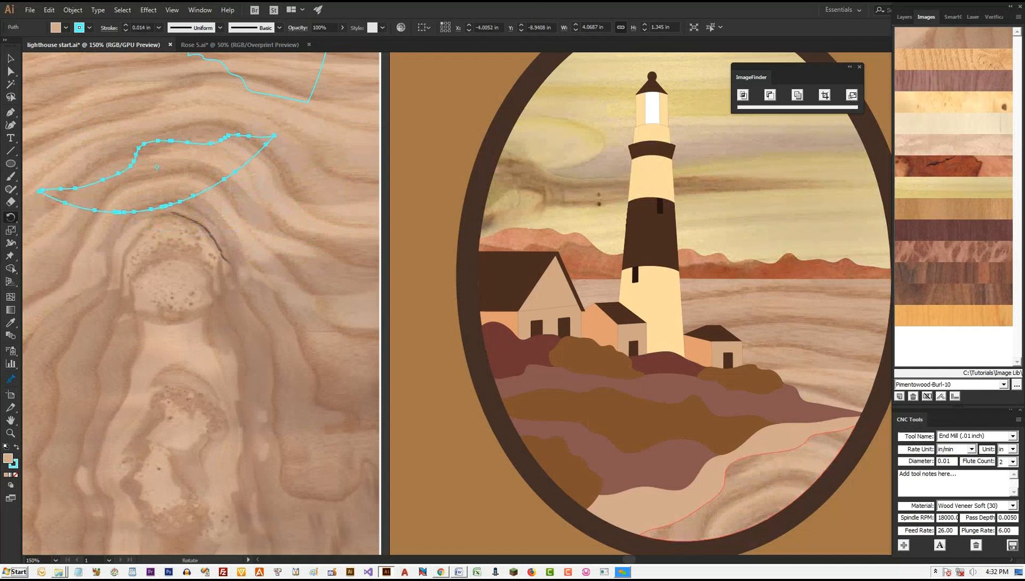
Step: Select all the rock and shrub pieces plus the sand strip, and assign them the Pimentowood-Burl-10 veneer
{"action": "left_click", "coordinate": [685, 476]}
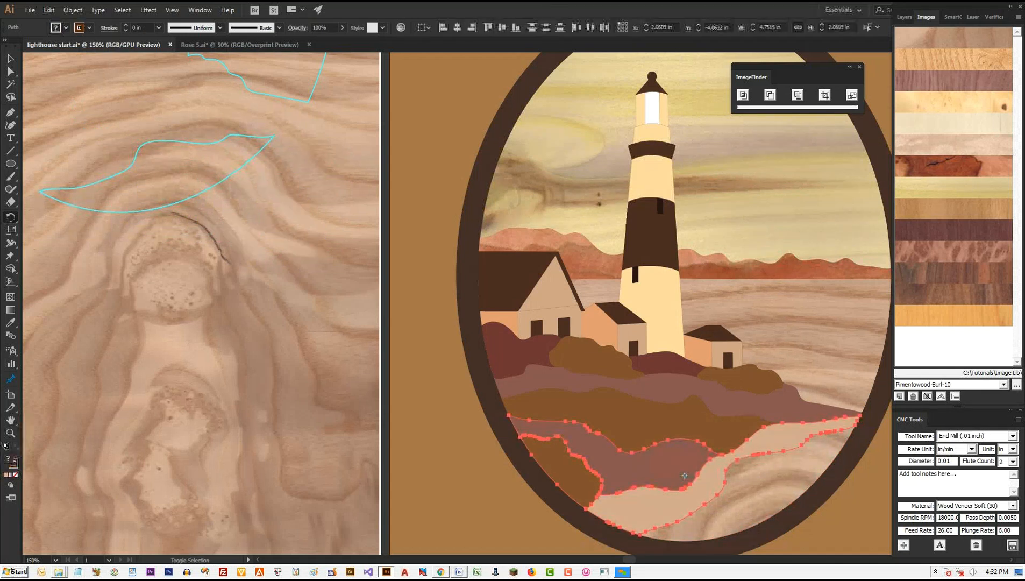
{"action": "left_click", "coordinate": [679, 426], "text": "ctrl+shift"}
{"action": "left_click", "coordinate": [681, 461], "text": "shift"}
{"action": "left_click", "coordinate": [665, 363], "text": "ctrl+shift"}
{"action": "left_click", "coordinate": [587, 355], "text": "ctrl+shift"}
{"action": "left_click", "coordinate": [511, 353], "text": "ctrl+shift"}
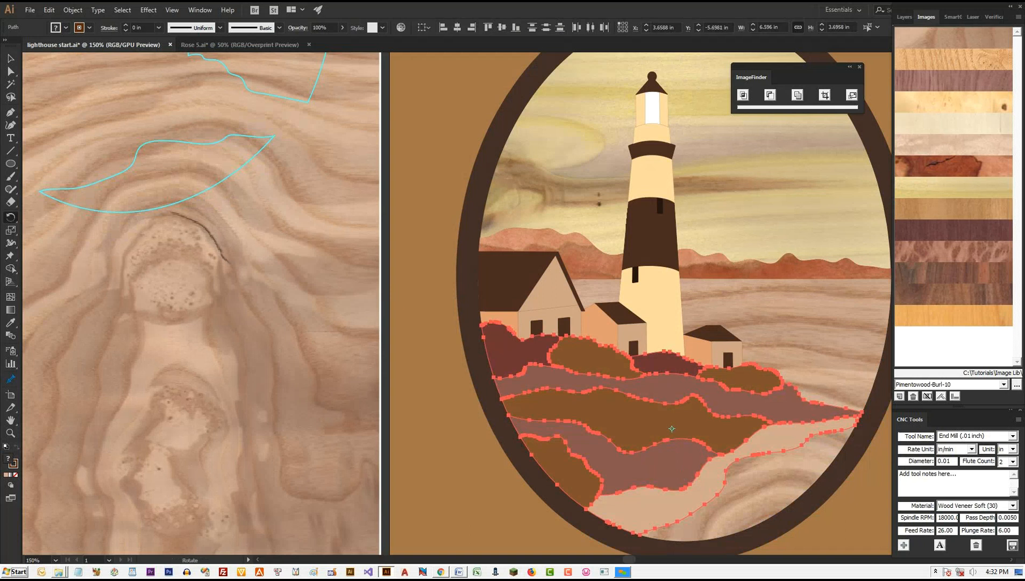
{"action": "left_click", "coordinate": [10, 379]}
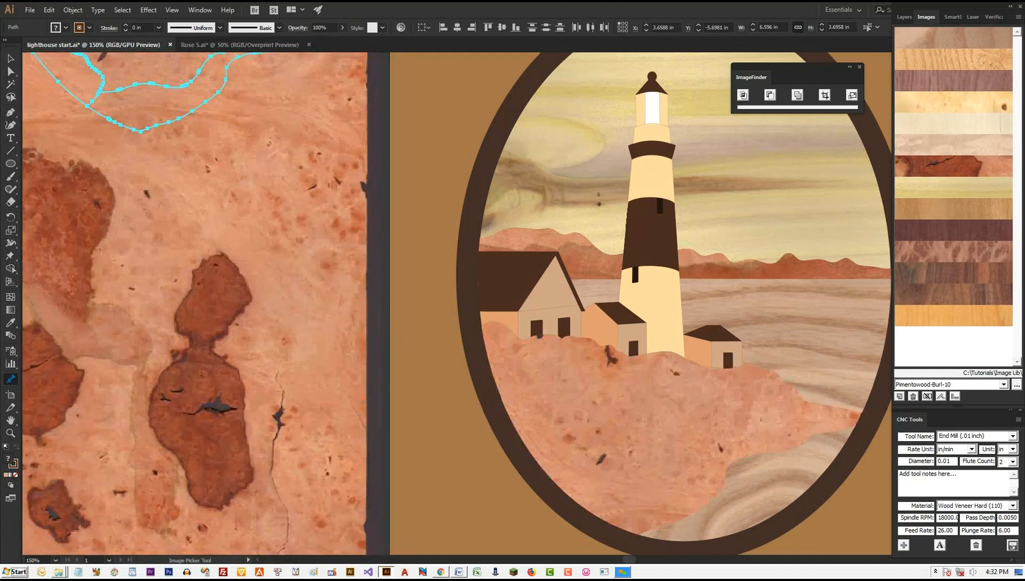
Step: Move the sand strip's outline across the dark burls and the lowest corner rock's outline onto the upper dark burl
{"action": "scroll", "coordinate": [677, 355], "scroll_direction": "down", "scroll_amount": 2}
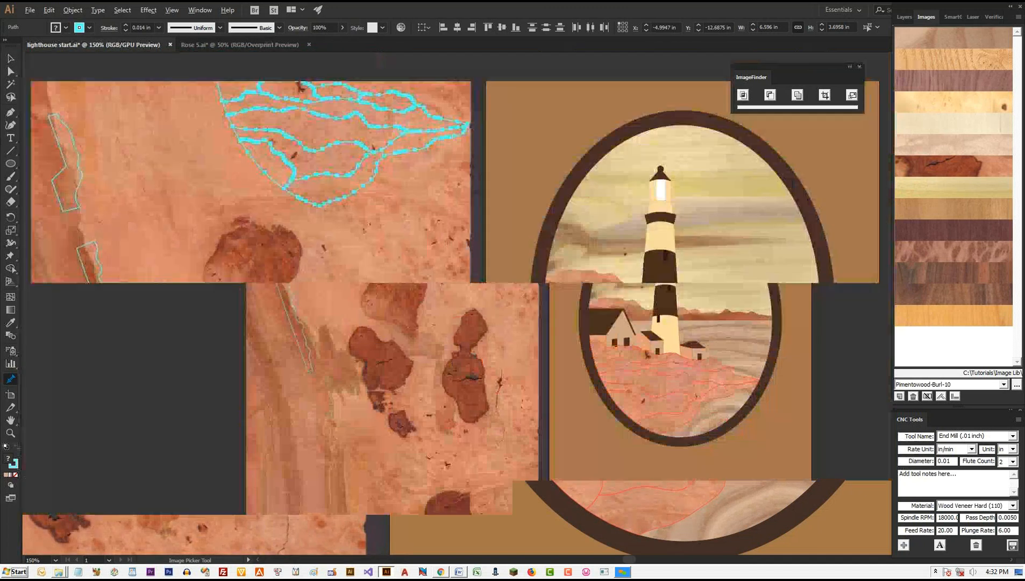
{"action": "left_click", "coordinate": [11, 58]}
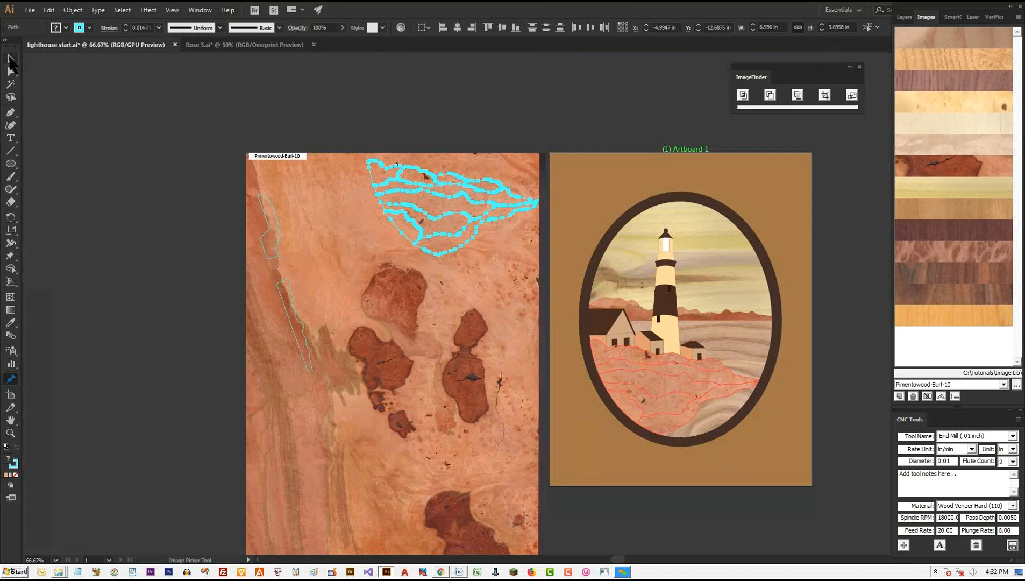
{"action": "left_click_drag", "start_coordinate": [457, 240], "coordinate": [442, 352]}
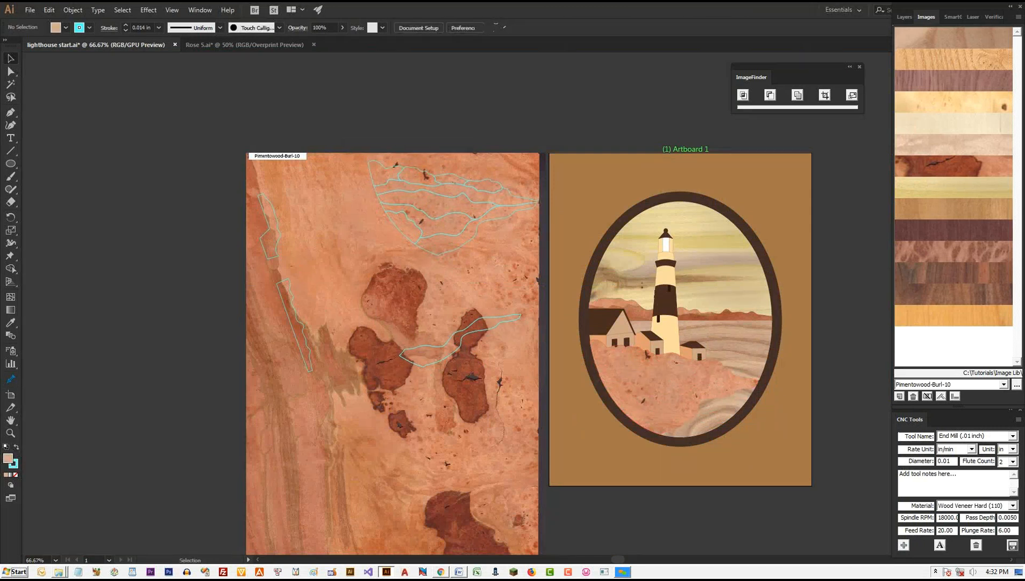
{"action": "left_click", "coordinate": [403, 229]}
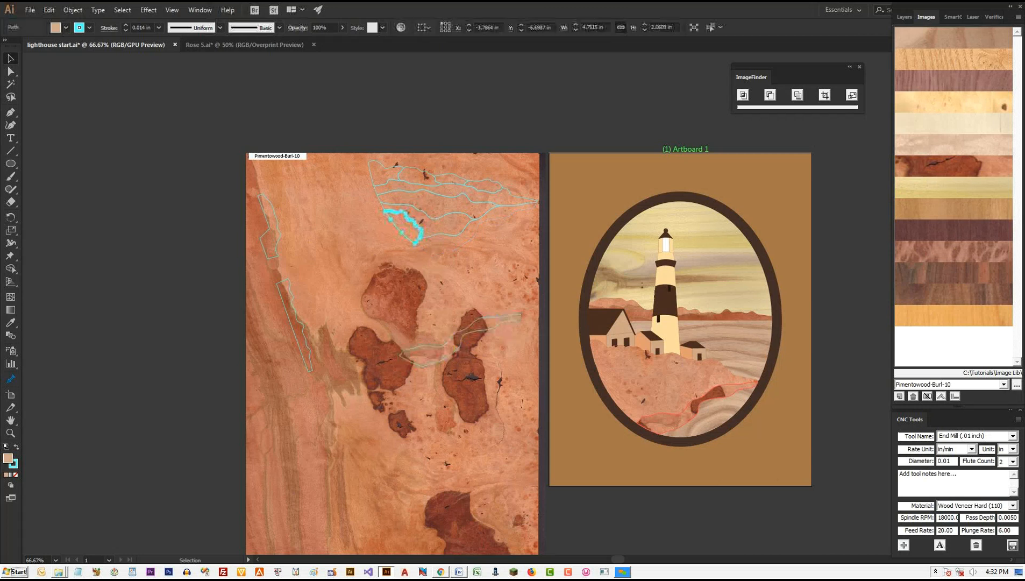
{"action": "left_click_drag", "start_coordinate": [403, 229], "coordinate": [408, 283]}
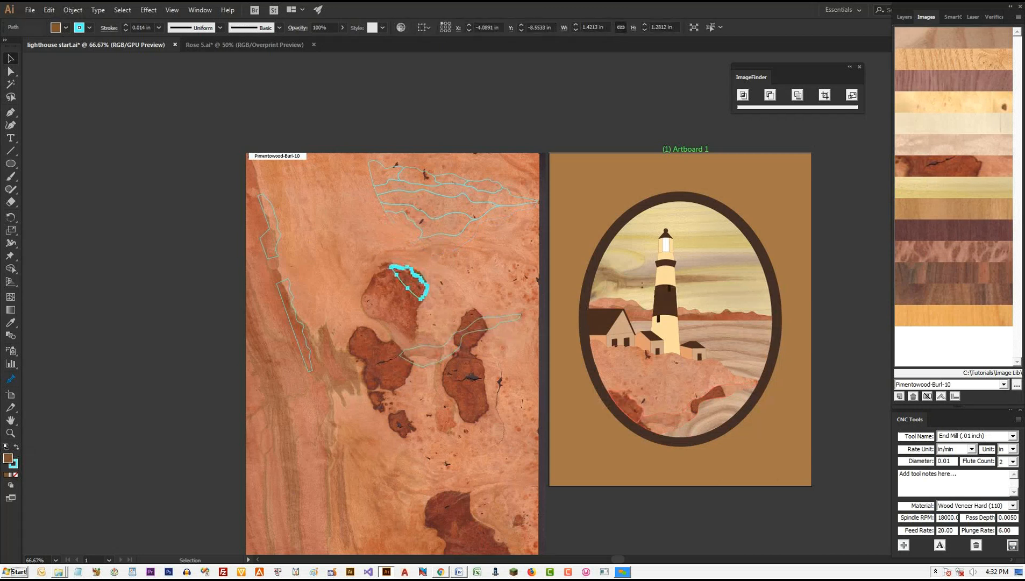
Step: Move the two middle rock bands' outlines to new grain areas, rotating the larger one upright along the sheet's dark streaks
{"action": "left_click_drag", "start_coordinate": [430, 226], "coordinate": [362, 316]}
{"action": "left_click_drag", "start_coordinate": [430, 211], "coordinate": [374, 491]}
{"action": "key", "text": "r"}
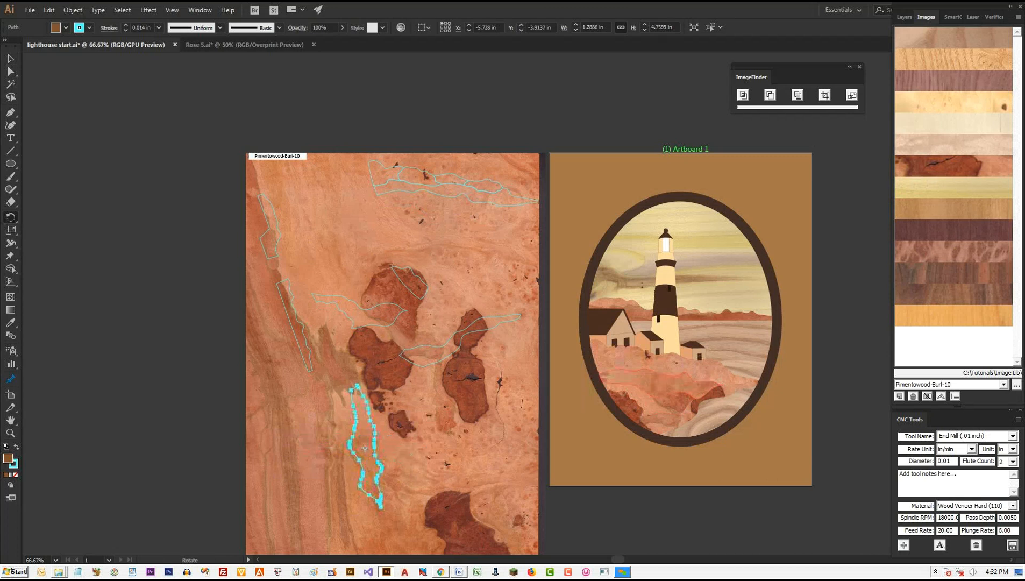
{"action": "key", "text": "v"}
{"action": "left_click_drag", "start_coordinate": [366, 446], "coordinate": [347, 449]}
Step: Spread the remaining upper rock outlines individually over the burls and lower grain of the Pimentowood sheet, then deselect them
{"action": "left_click_drag", "start_coordinate": [456, 193], "coordinate": [444, 461]}
{"action": "left_click_drag", "start_coordinate": [434, 183], "coordinate": [476, 313]}
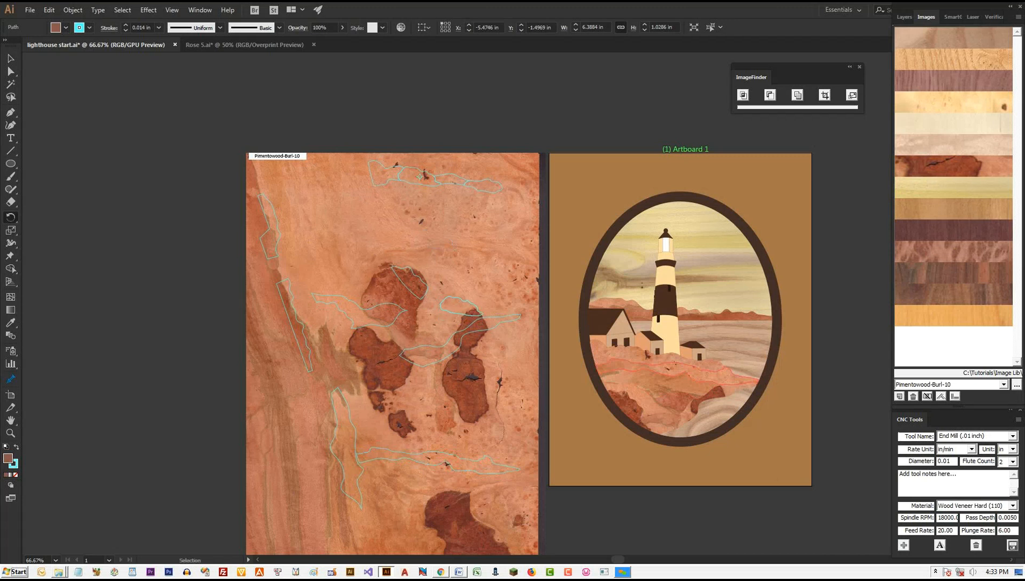
{"action": "key", "text": "ctrl+z"}
{"action": "left_click_drag", "start_coordinate": [386, 173], "coordinate": [371, 285]}
{"action": "left_click_drag", "start_coordinate": [452, 180], "coordinate": [447, 421]}
{"action": "left_click_drag", "start_coordinate": [484, 186], "coordinate": [423, 327]}
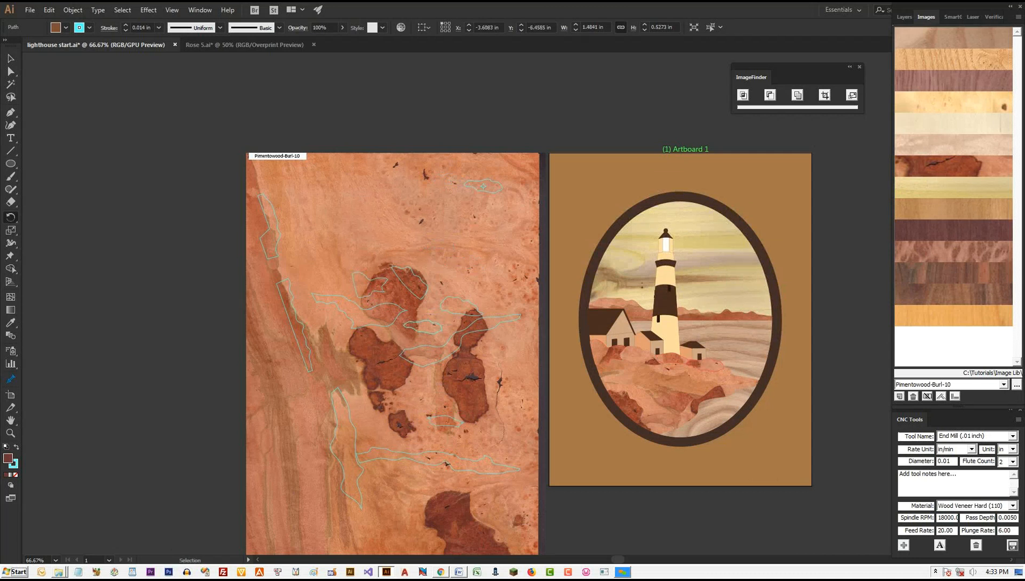
{"action": "key", "text": "ctrl+shift+a"}
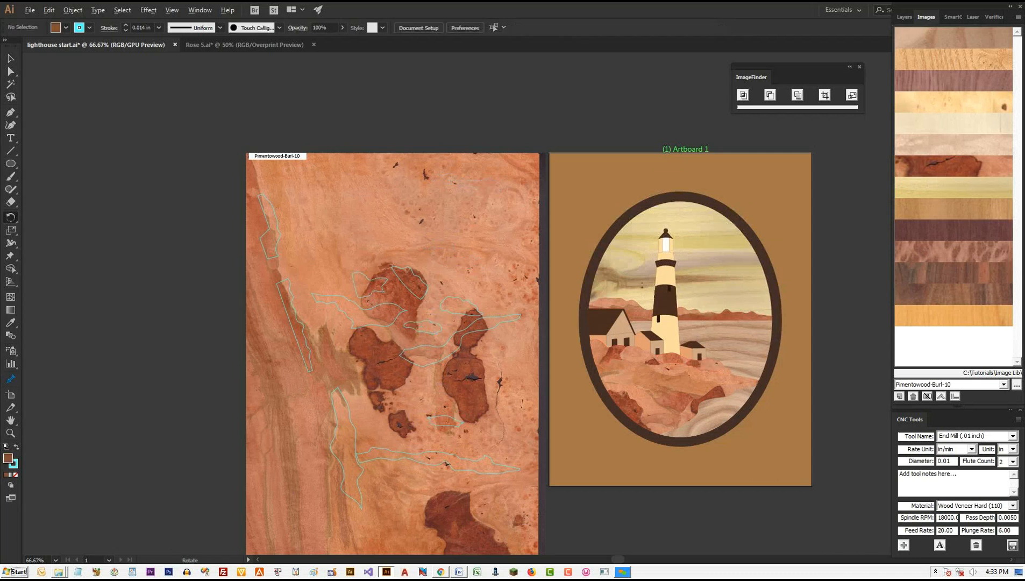
Step: Select the front walls of the three houses by matching fill color and assign them the Holly-10 veneer
{"action": "scroll", "coordinate": [710, 355], "scroll_direction": "up", "scroll_amount": 3}
{"action": "scroll", "coordinate": [712, 353], "scroll_direction": "up", "scroll_amount": 1}
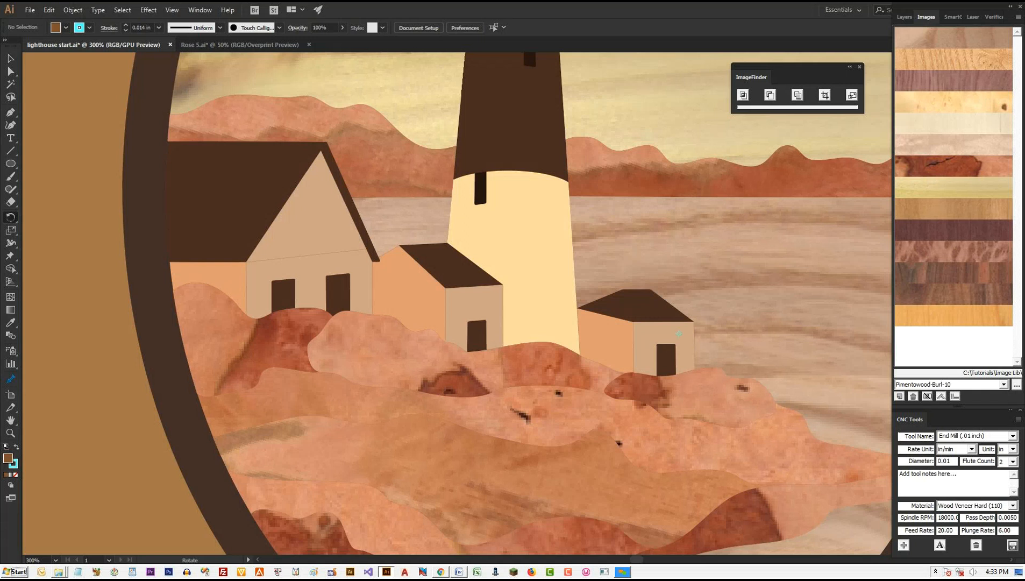
{"action": "left_click", "coordinate": [11, 84]}
{"action": "left_click", "coordinate": [310, 285]}
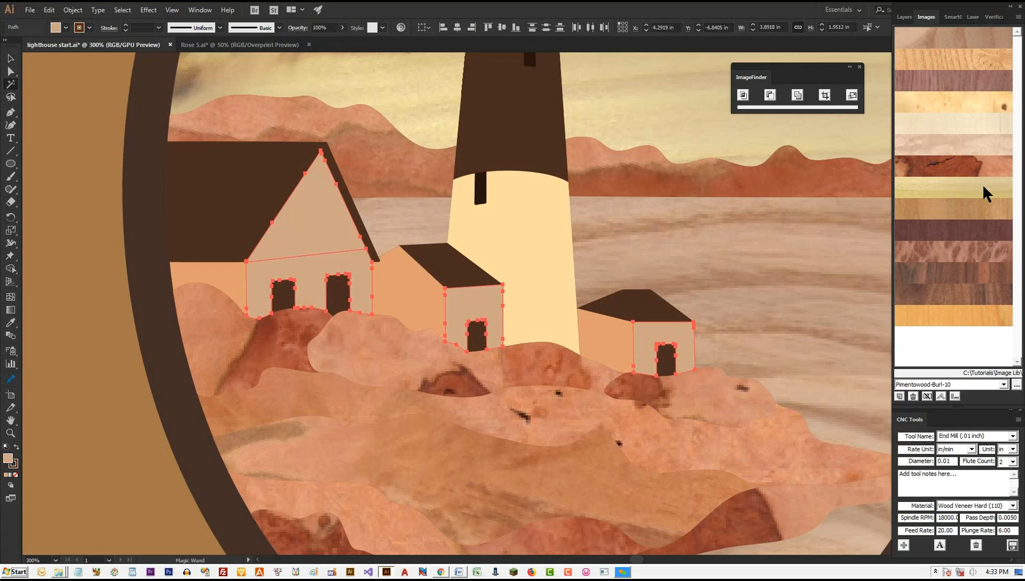
{"action": "left_click", "coordinate": [978, 122]}
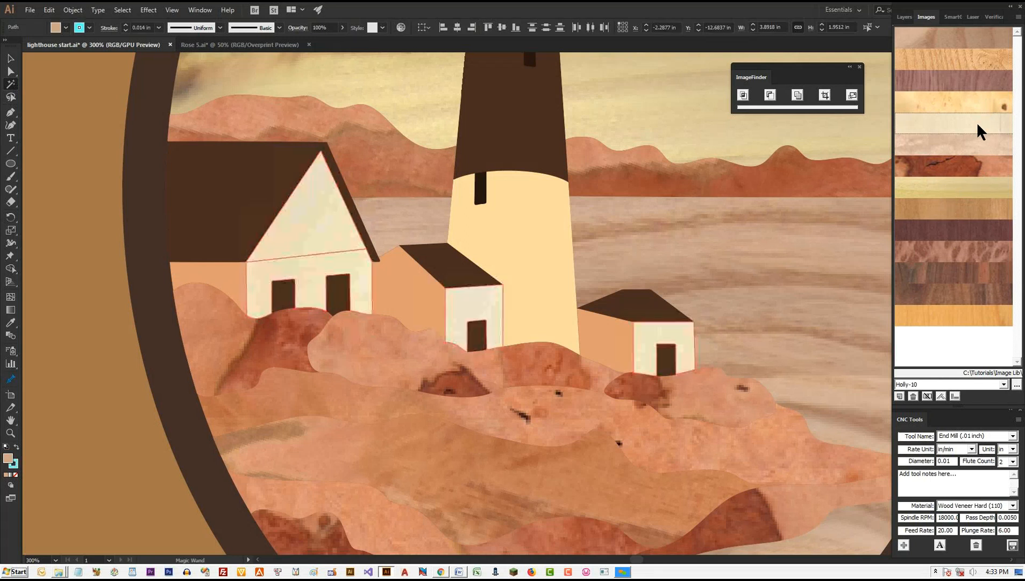
Step: Assign Buckeye-10 to the light tower sections and Rosewood-Arruda-10 to the dark tower bands, roofs and doors
{"action": "left_click", "coordinate": [517, 235]}
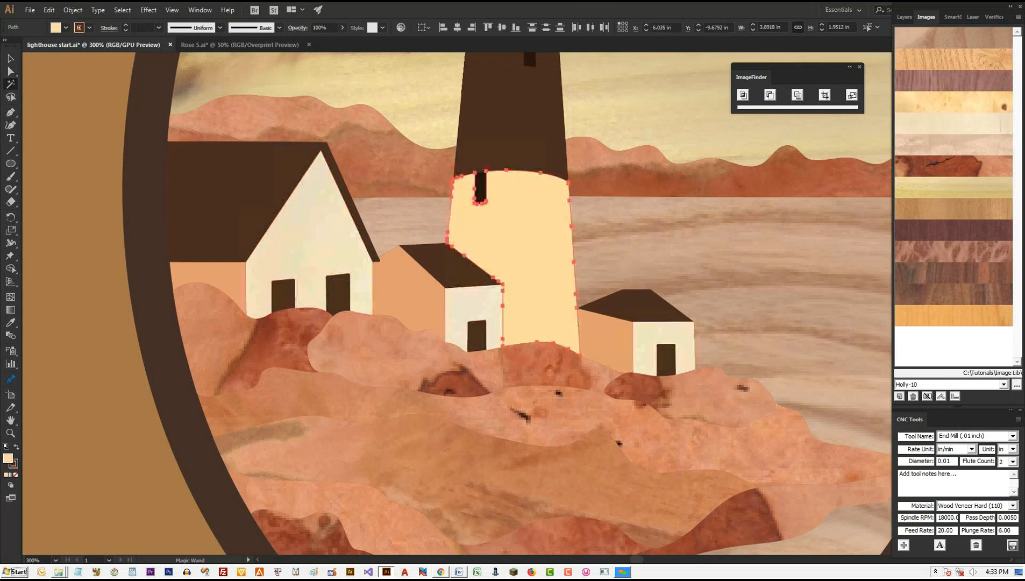
{"action": "left_click", "coordinate": [970, 99]}
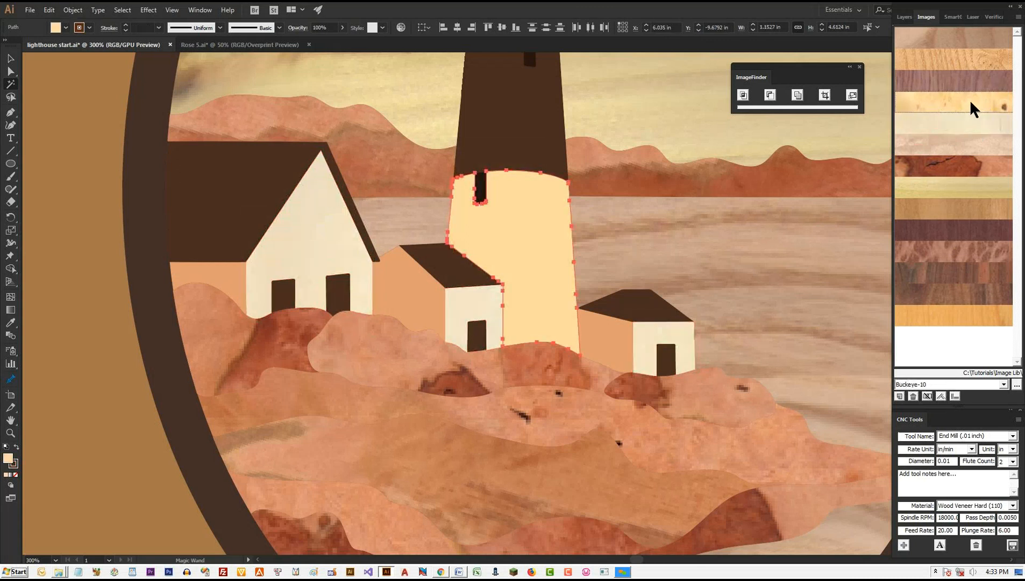
{"action": "left_click", "coordinate": [527, 134]}
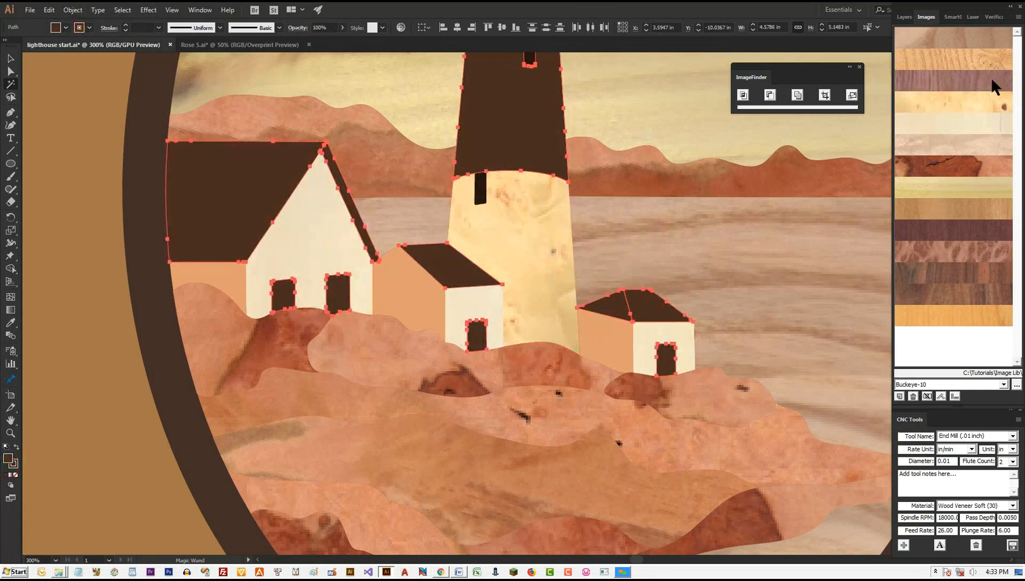
{"action": "left_click", "coordinate": [971, 271]}
Step: Assign Ash-Olive-10 to the houses' side walls and Rosewood-Arruda-10 to the two lighthouse windows
{"action": "left_click", "coordinate": [409, 291]}
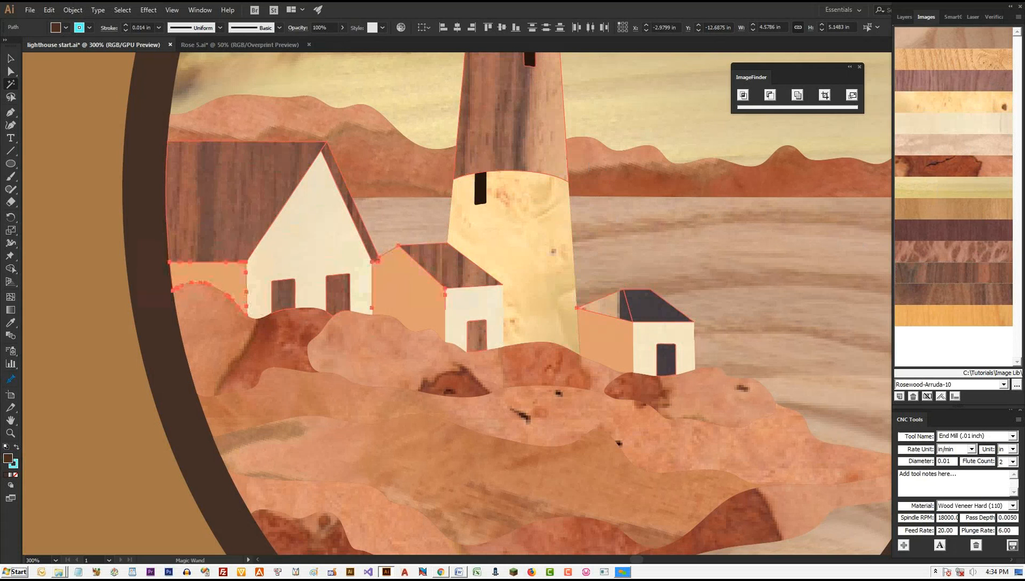
{"action": "left_click", "coordinate": [980, 39]}
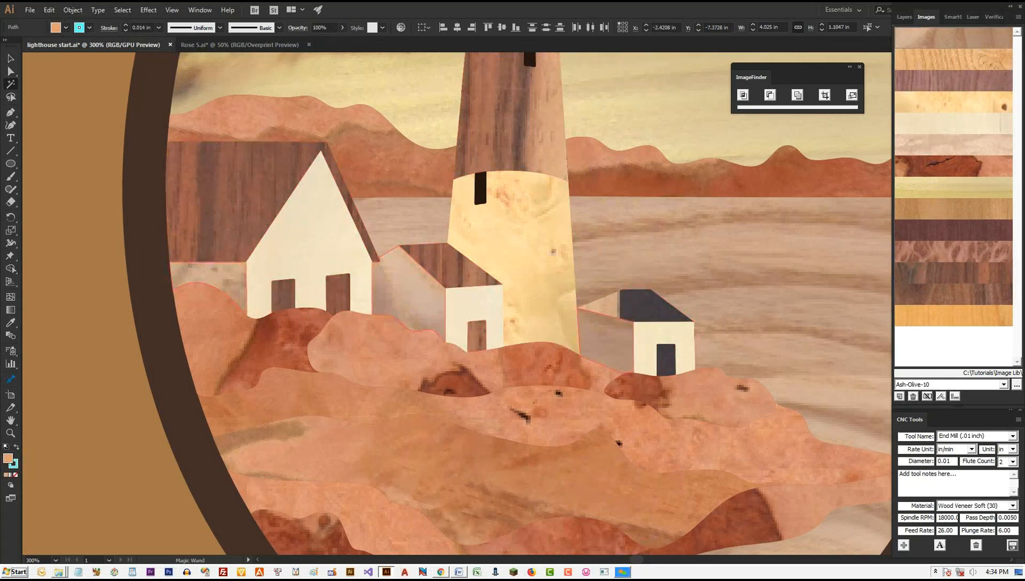
{"action": "scroll", "coordinate": [528, 303], "scroll_direction": "up", "scroll_amount": 5}
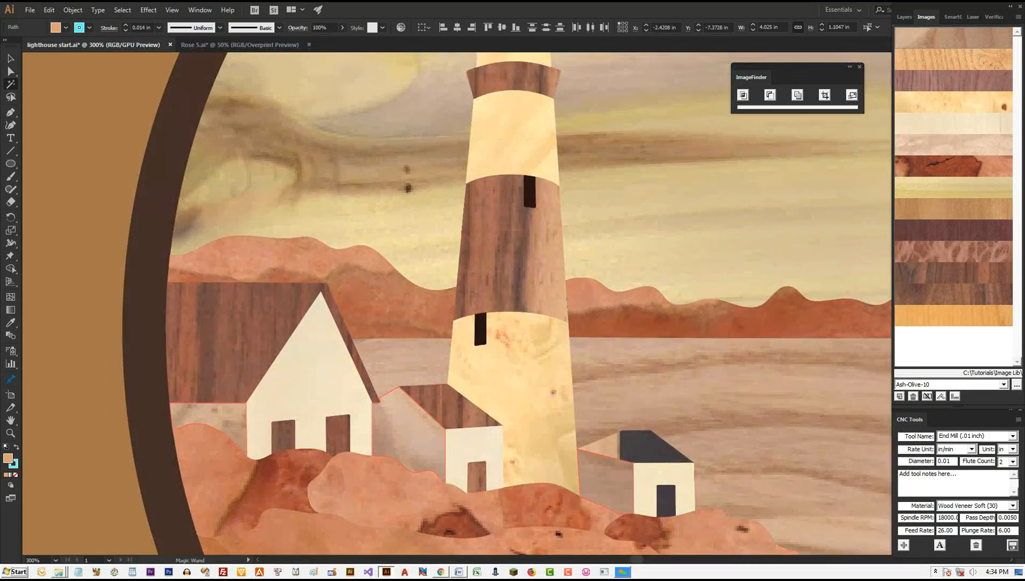
{"action": "left_click", "coordinate": [530, 193]}
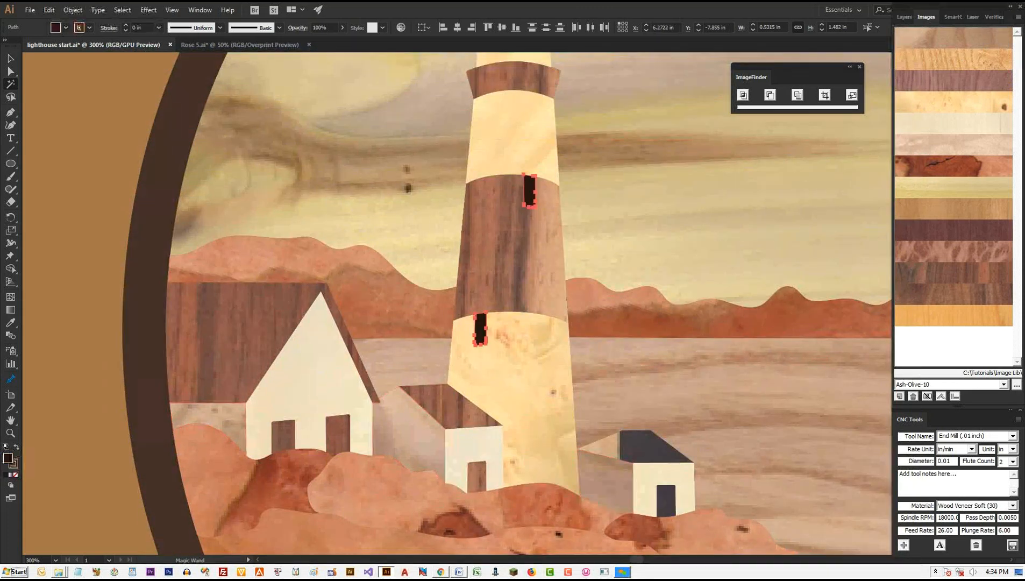
{"action": "left_click", "coordinate": [962, 281]}
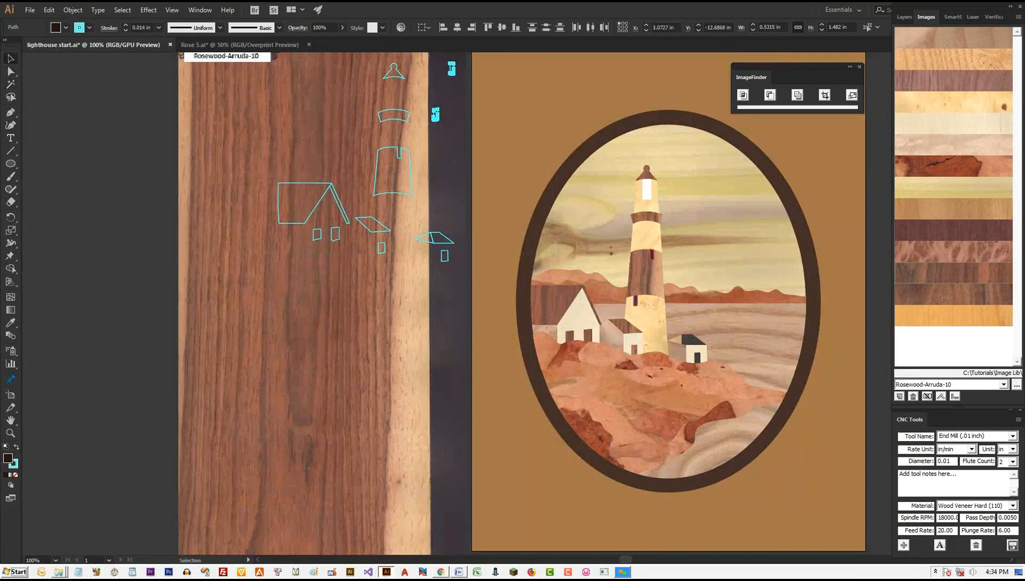
Step: Shift the dark tower section and gallery band outlines across the rosewood's sapwood edge, rotating the gallery band slightly clockwise
{"action": "scroll", "coordinate": [522, 304], "scroll_direction": "up", "scroll_amount": 2}
{"action": "left_click_drag", "start_coordinate": [399, 209], "coordinate": [400, 222]}
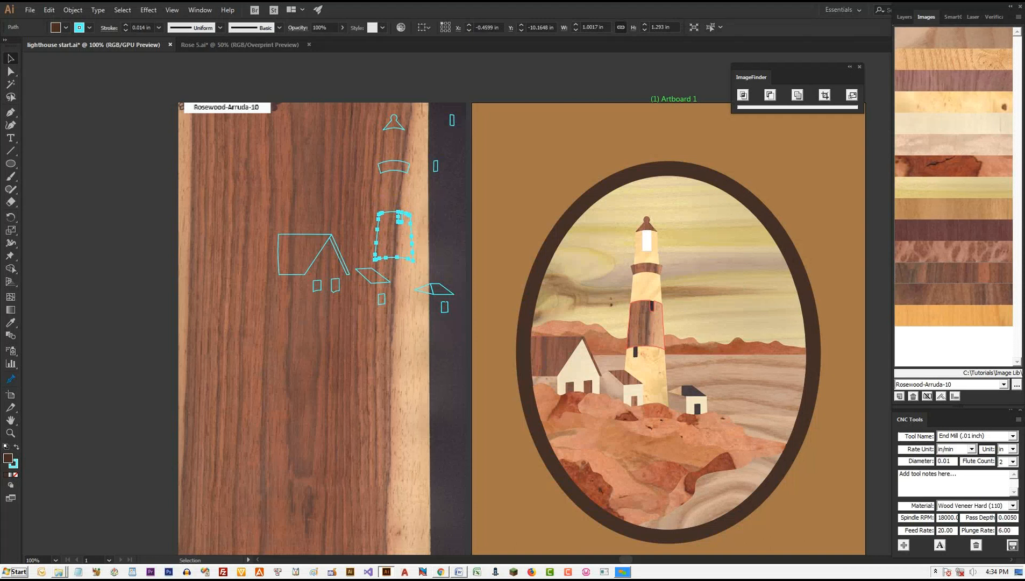
{"action": "left_click_drag", "start_coordinate": [394, 171], "coordinate": [400, 188]}
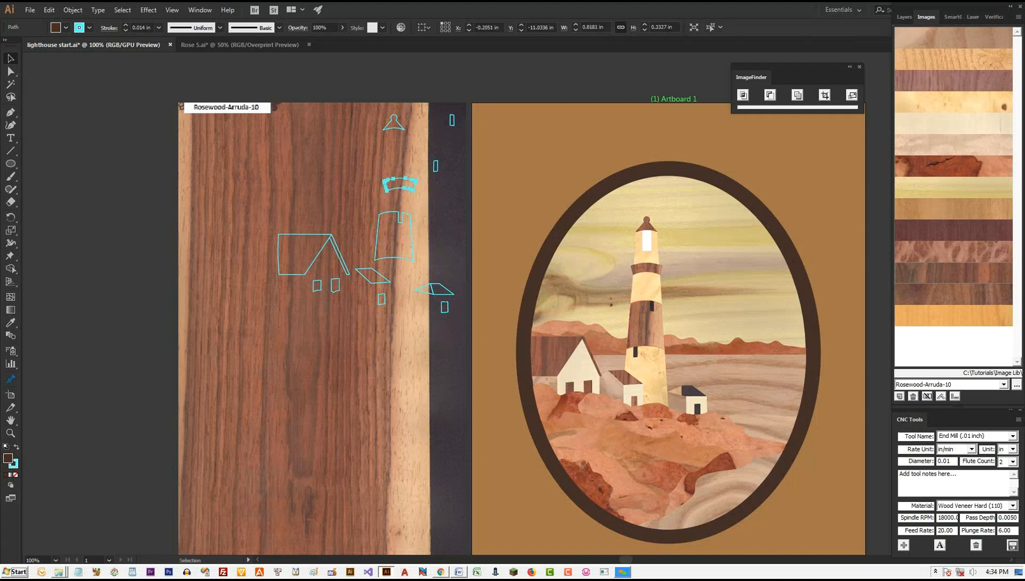
{"action": "key", "text": "r"}
{"action": "left_click_drag", "start_coordinate": [415, 182], "coordinate": [415, 189]}
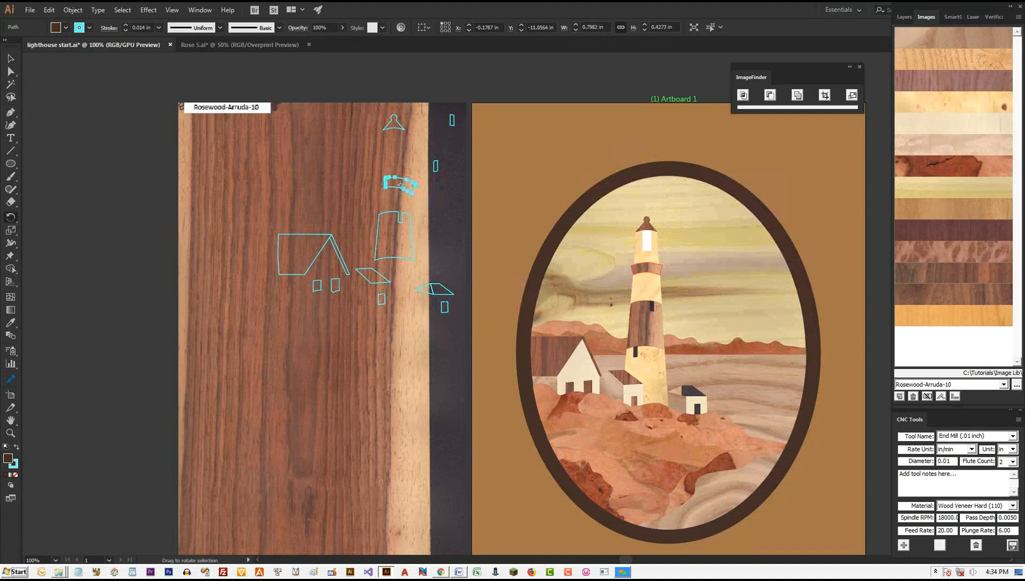
Step: Move the lighthouse cap's outline toward the sapwood edge, and shift and rotate the large house roof's outline on the rosewood heartwood
{"action": "left_click_drag", "start_coordinate": [394, 122], "coordinate": [405, 154]}
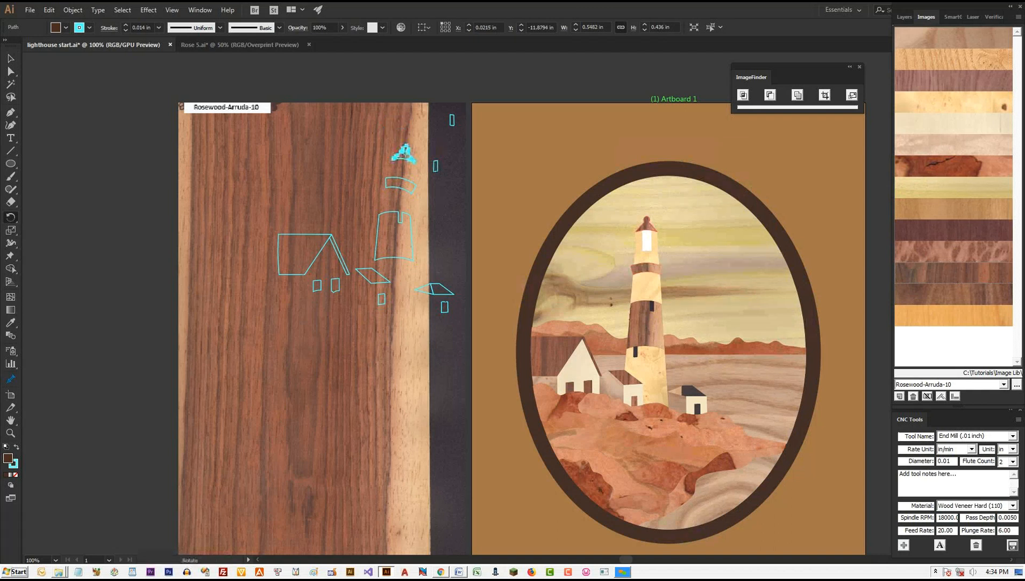
{"action": "left_click_drag", "start_coordinate": [305, 255], "coordinate": [291, 225]}
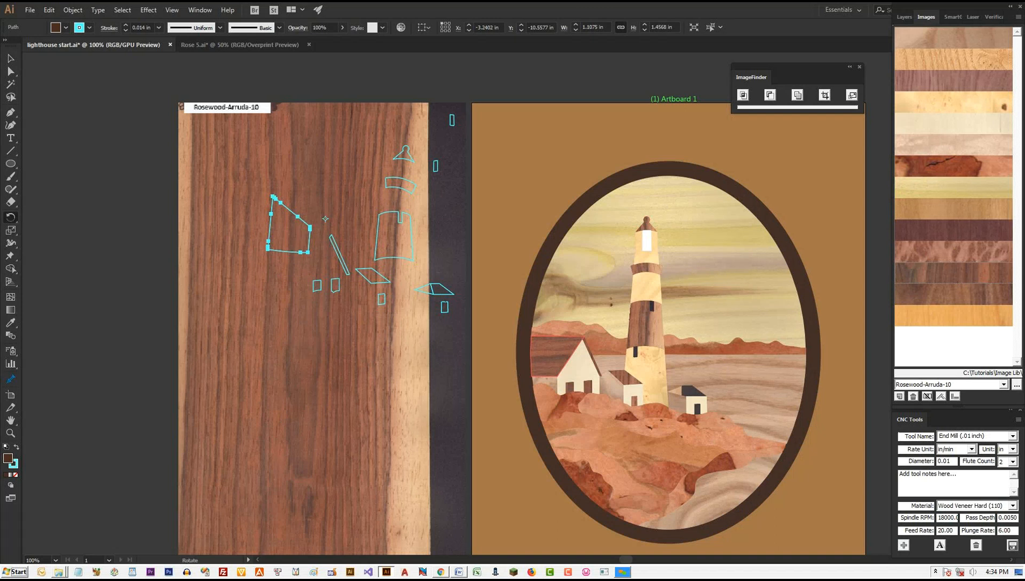
Step: Move the smallest house's two roof outlines off the dark strip onto the rosewood heartwood, rotating the front roof piece steeply clockwise
{"action": "left_click", "coordinate": [10, 58]}
{"action": "left_click", "coordinate": [676, 391]}
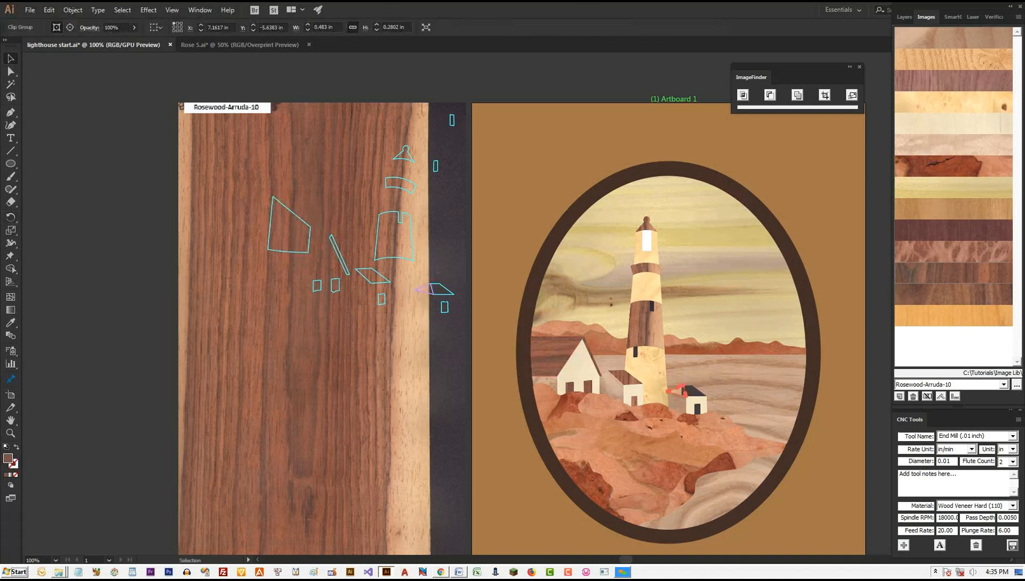
{"action": "left_click_drag", "start_coordinate": [429, 293], "coordinate": [363, 330]}
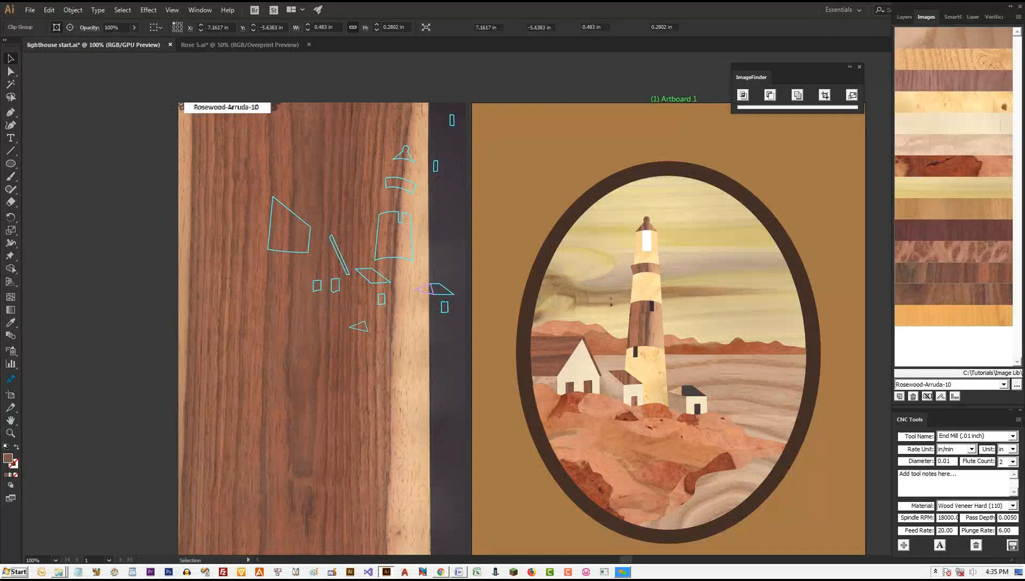
{"action": "left_click", "coordinate": [691, 390]}
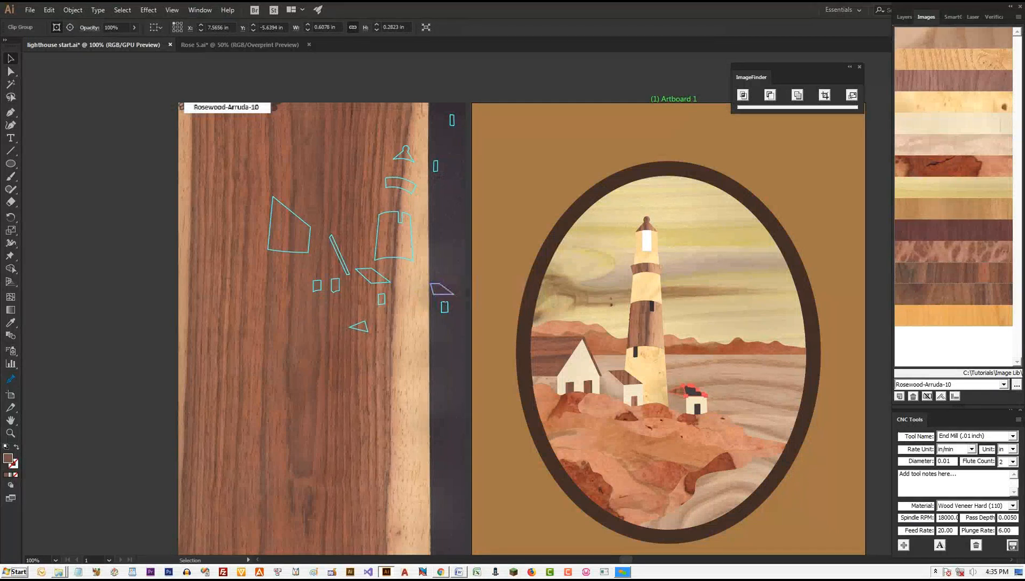
{"action": "left_click_drag", "start_coordinate": [443, 289], "coordinate": [375, 349]}
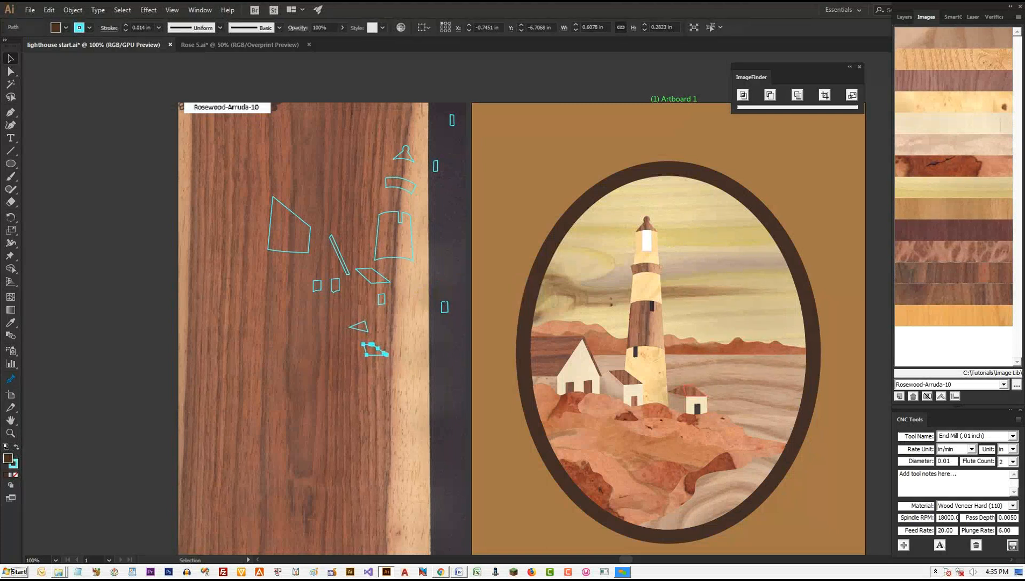
{"action": "key", "text": "r"}
{"action": "left_click_drag", "start_coordinate": [387, 355], "coordinate": [380, 361]}
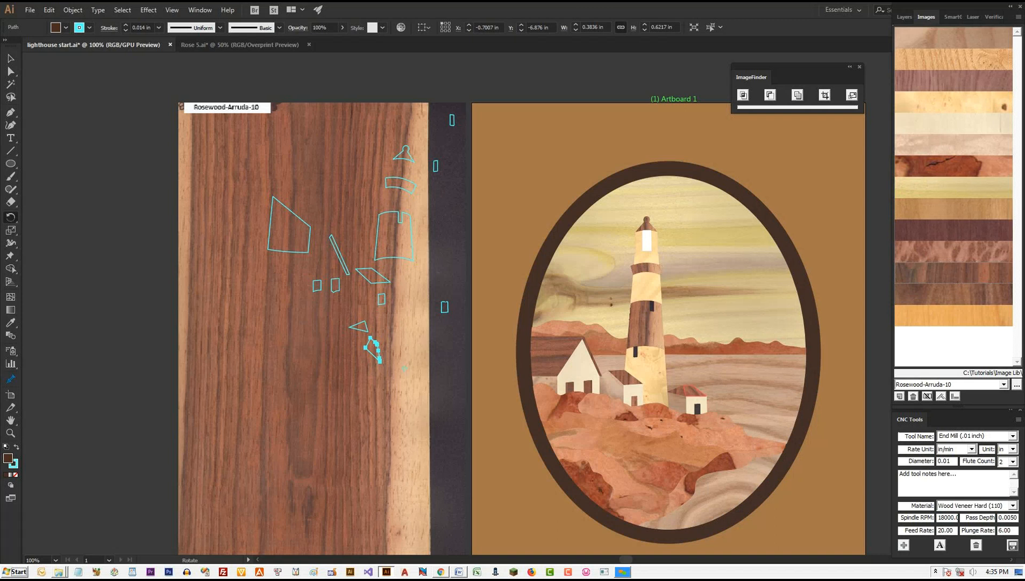
Step: Refresh the verification counts for the design and select the remaining regular paths, leaving the background out of the selection
{"action": "left_click", "coordinate": [647, 241], "text": "ctrl"}
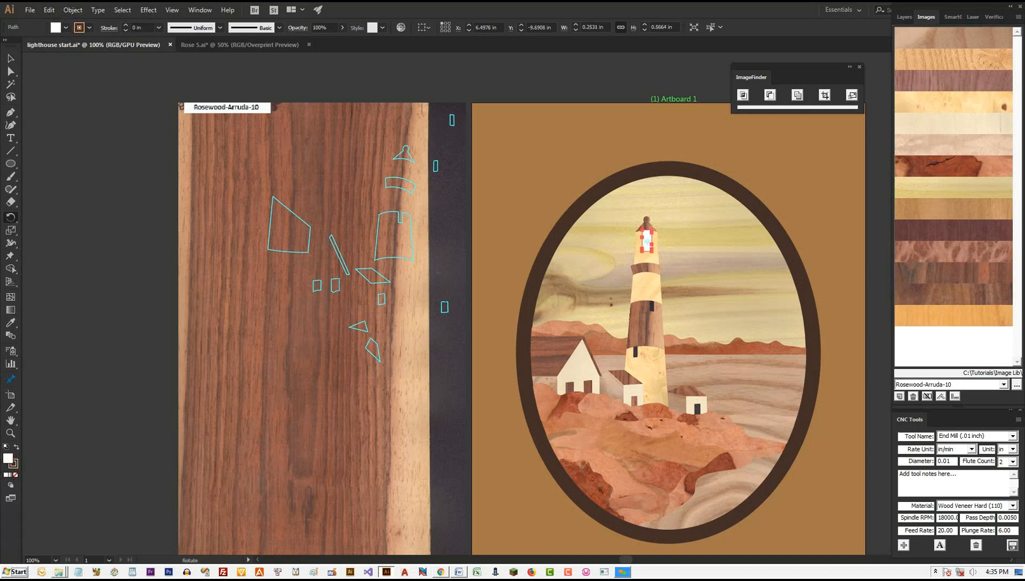
{"action": "key", "text": "ctrl+shift+a"}
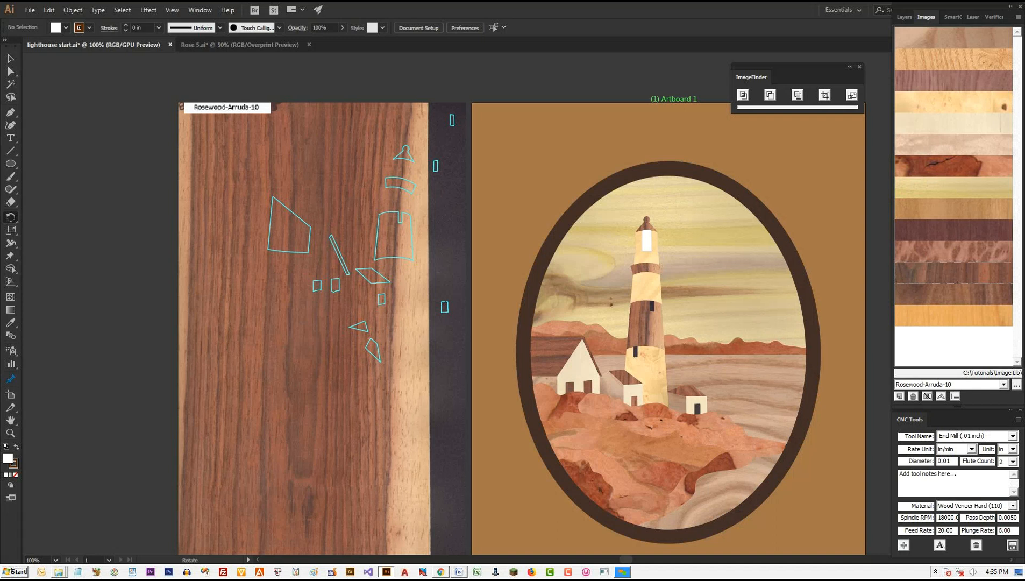
{"action": "left_click", "coordinate": [995, 16]}
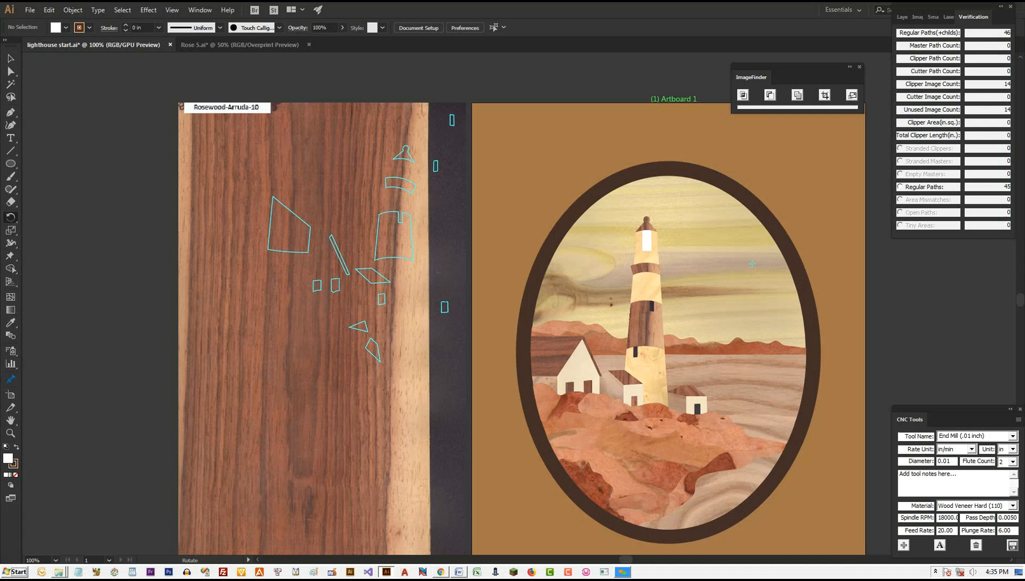
{"action": "key", "text": "v"}
{"action": "left_click", "coordinate": [688, 245]}
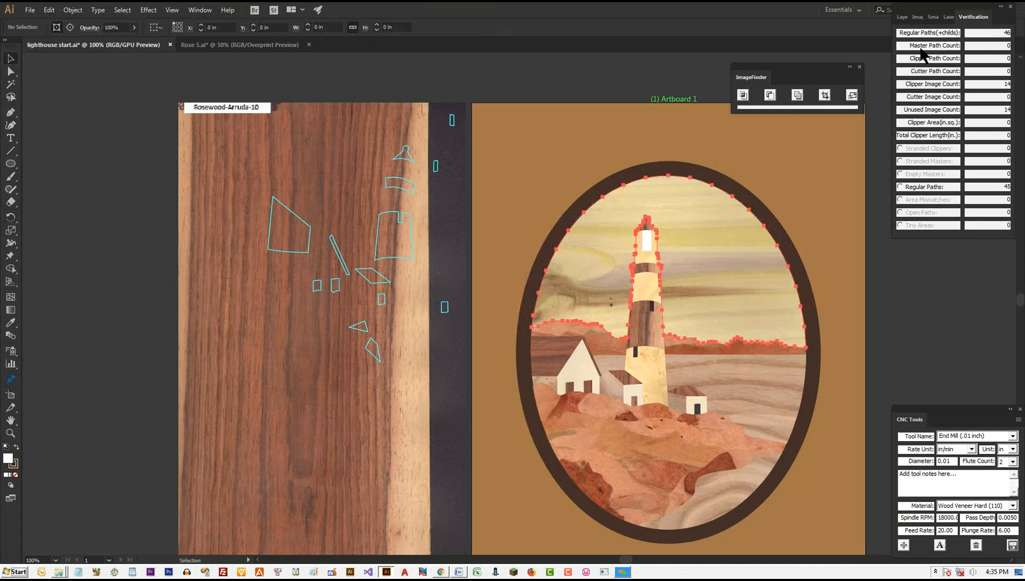
{"action": "left_click", "coordinate": [939, 47]}
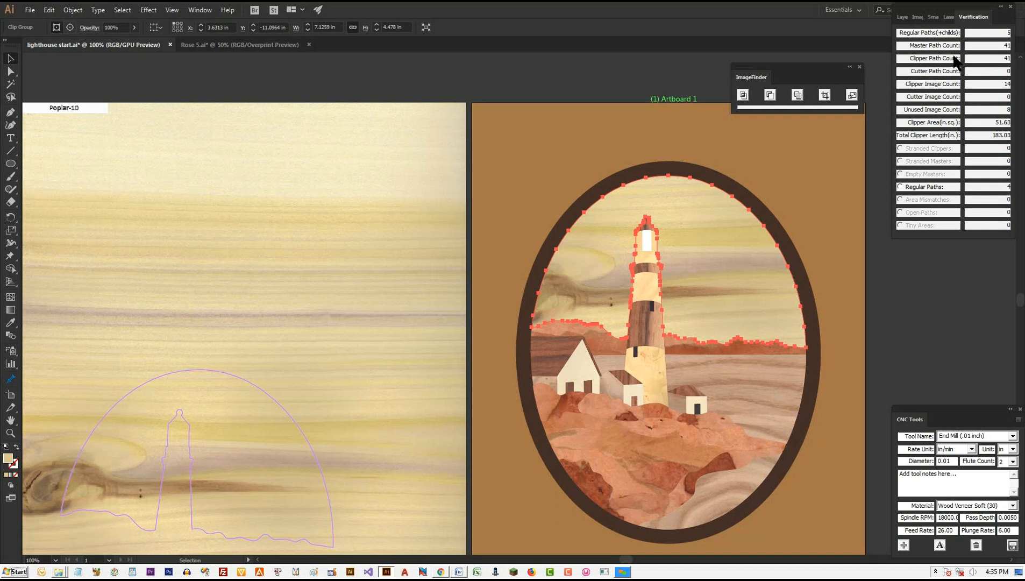
{"action": "left_click", "coordinate": [192, 484]}
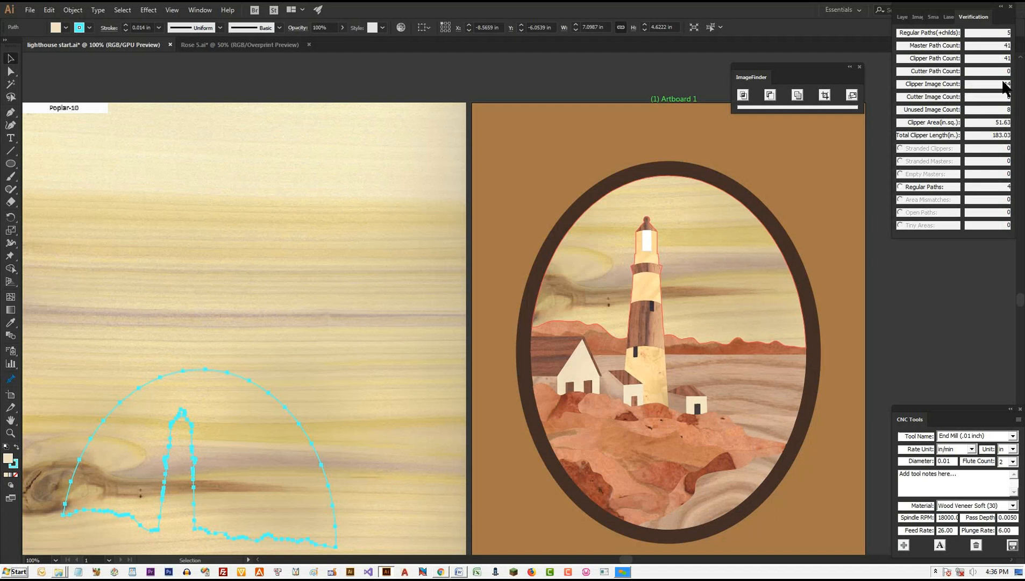
{"action": "left_click", "coordinate": [901, 187]}
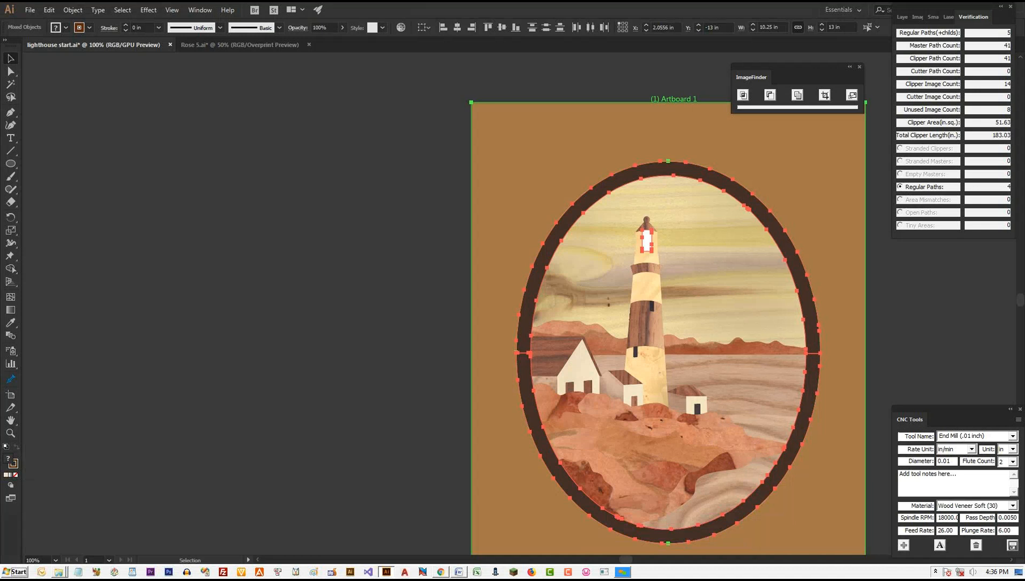
{"action": "left_click", "coordinate": [843, 316], "text": "shift"}
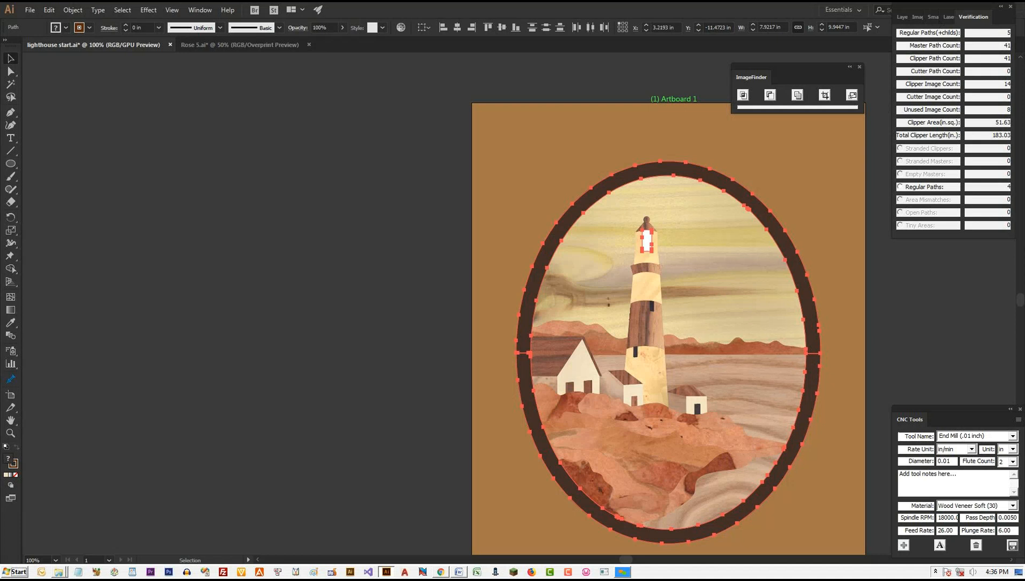
Step: Float the Verification panel beside the artwork and assign Purpleheart-10 to the upper and lower halves of the oval frame
{"action": "key", "text": "ctrl+h"}
{"action": "left_click", "coordinate": [669, 169]}
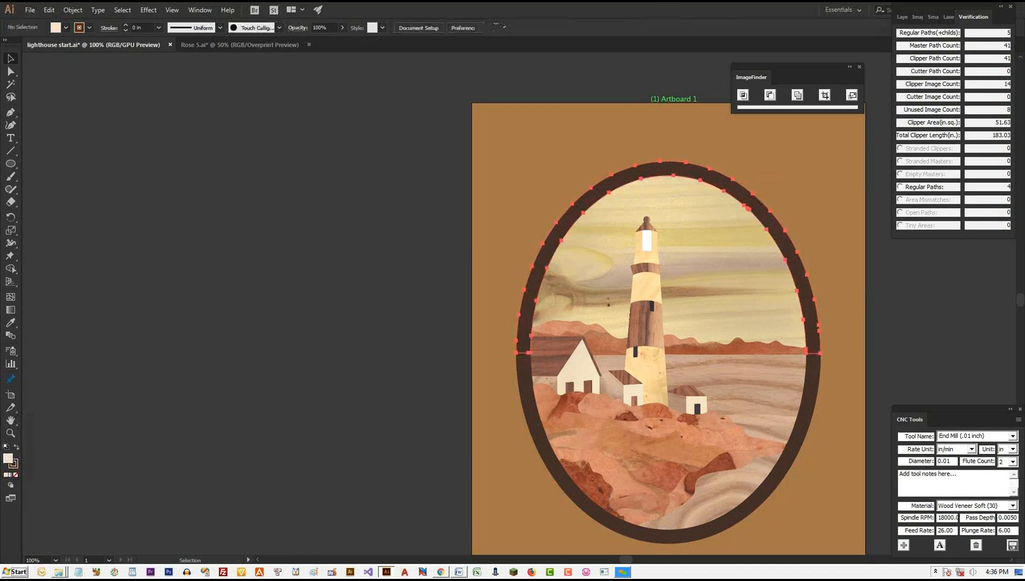
{"action": "left_click_drag", "start_coordinate": [973, 17], "coordinate": [365, 149]}
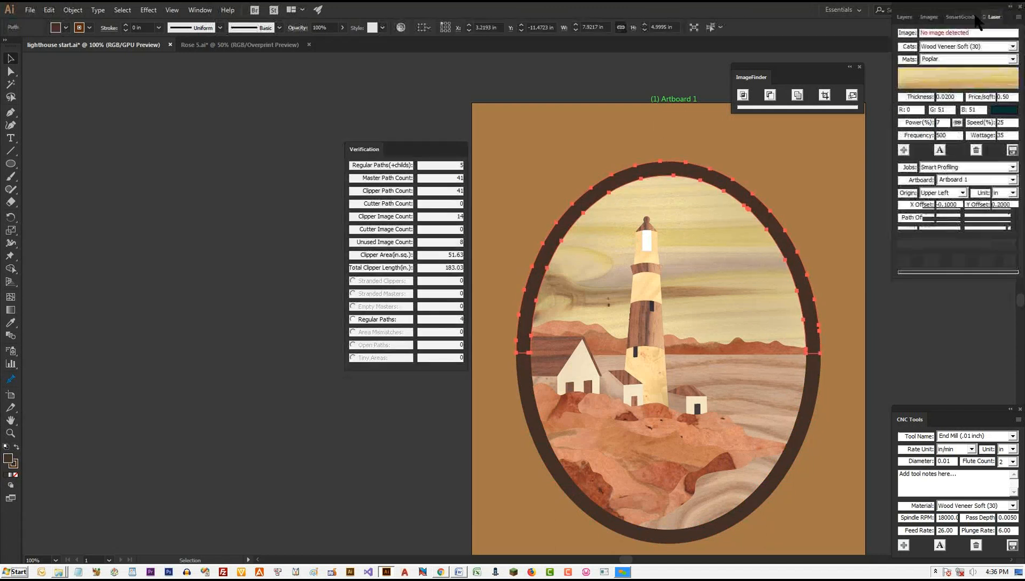
{"action": "left_click", "coordinate": [928, 16]}
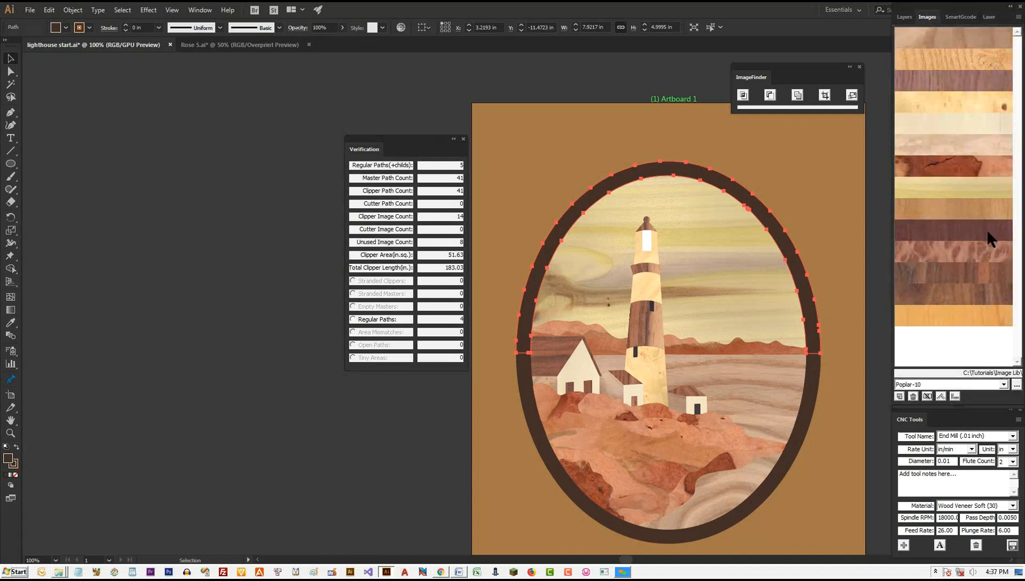
{"action": "left_click", "coordinate": [987, 230]}
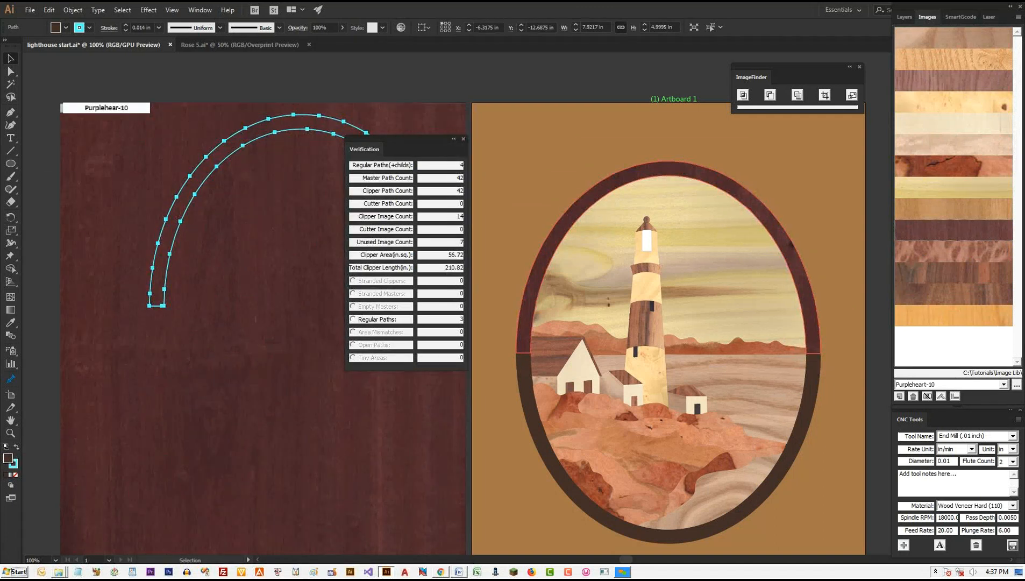
{"action": "left_click", "coordinate": [667, 536]}
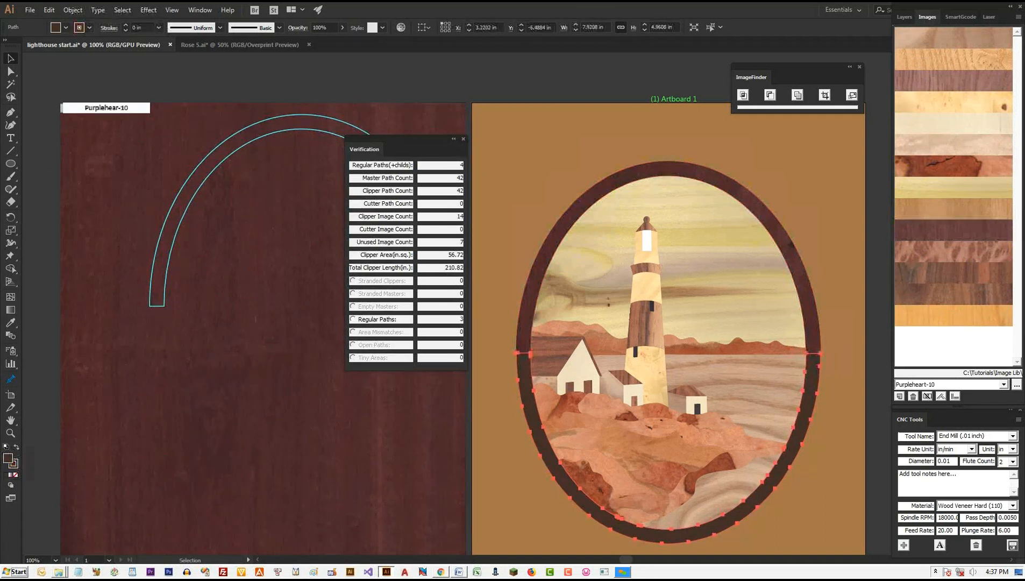
{"action": "left_click", "coordinate": [976, 228]}
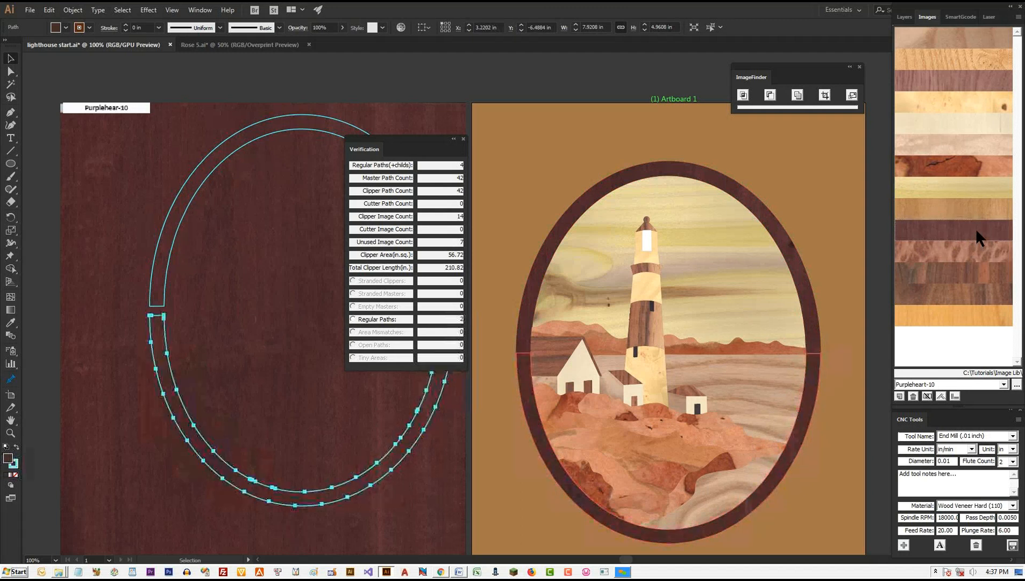
Step: Highlight the regular paths that still lack a veneer, clear the selection, and collapse the Verification panel
{"action": "left_click", "coordinate": [354, 318]}
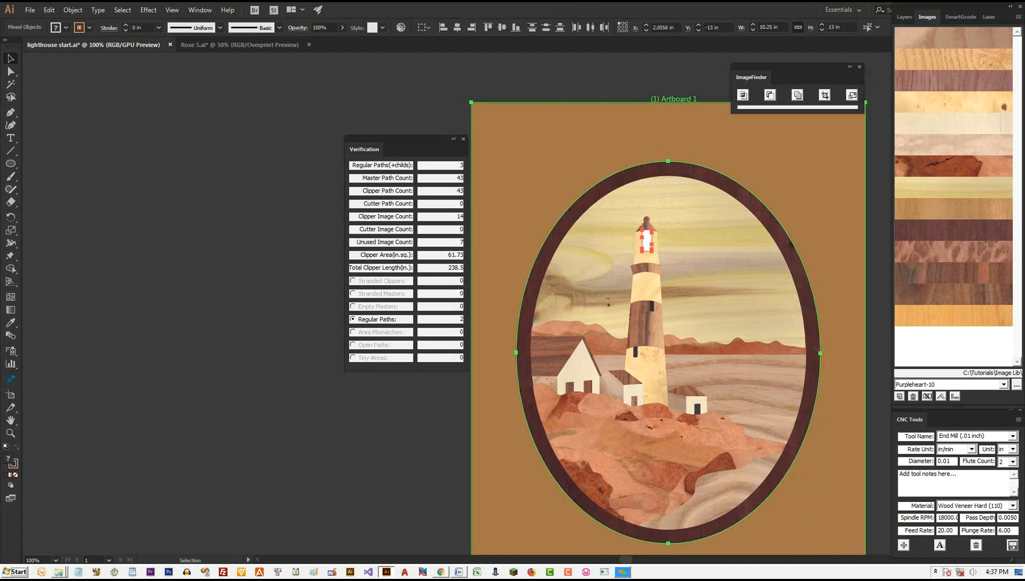
{"action": "key", "text": "ctrl+shift+a"}
{"action": "left_click_drag", "start_coordinate": [435, 139], "coordinate": [416, 124]}
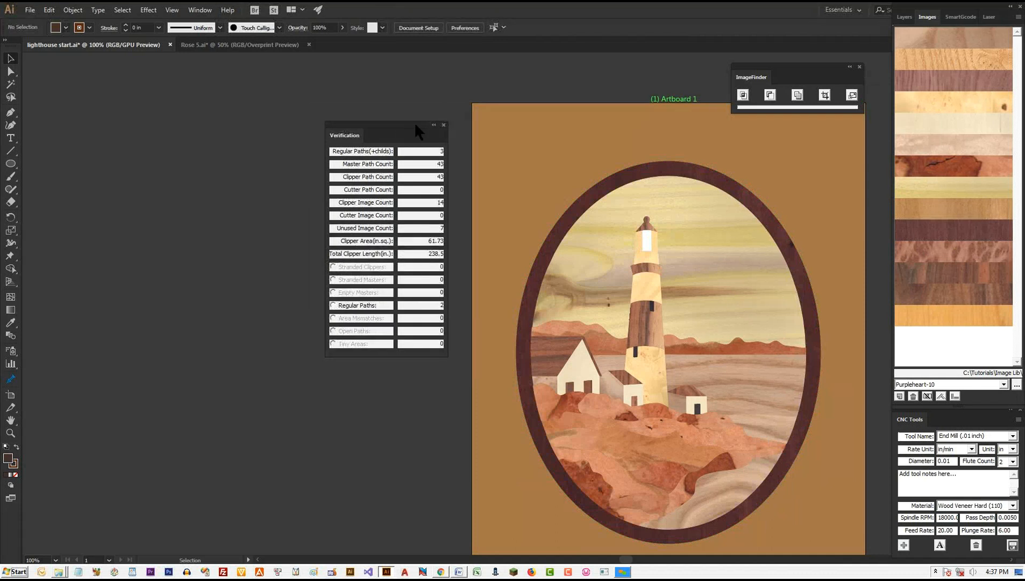
{"action": "double_click", "coordinate": [434, 127]}
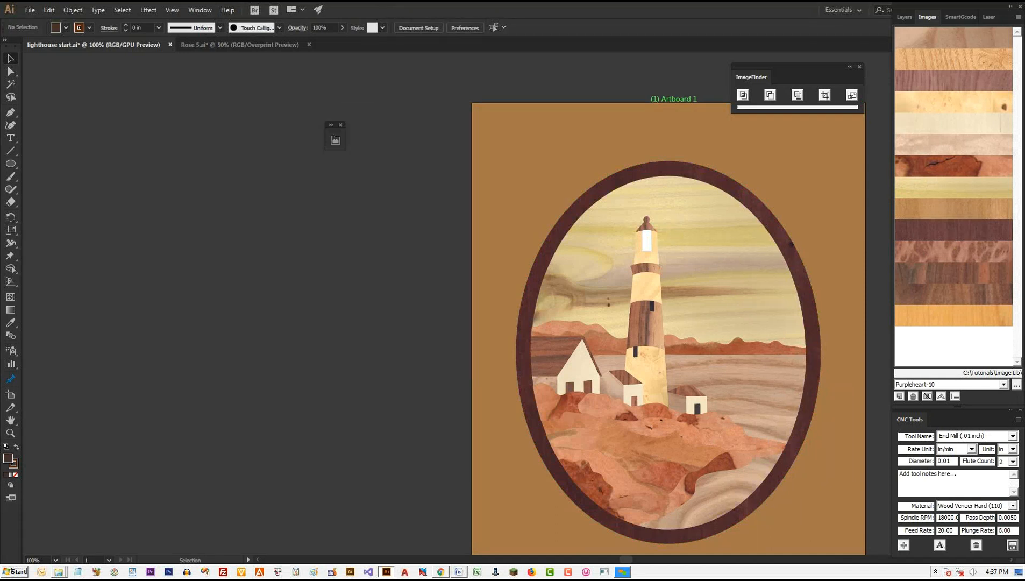
Step: Reposition the dark tower section's outline farther down the Rosewood-Arruda-10 board, where the heartwood meets the sapwood edge
{"action": "key", "text": "ctrl+minus"}
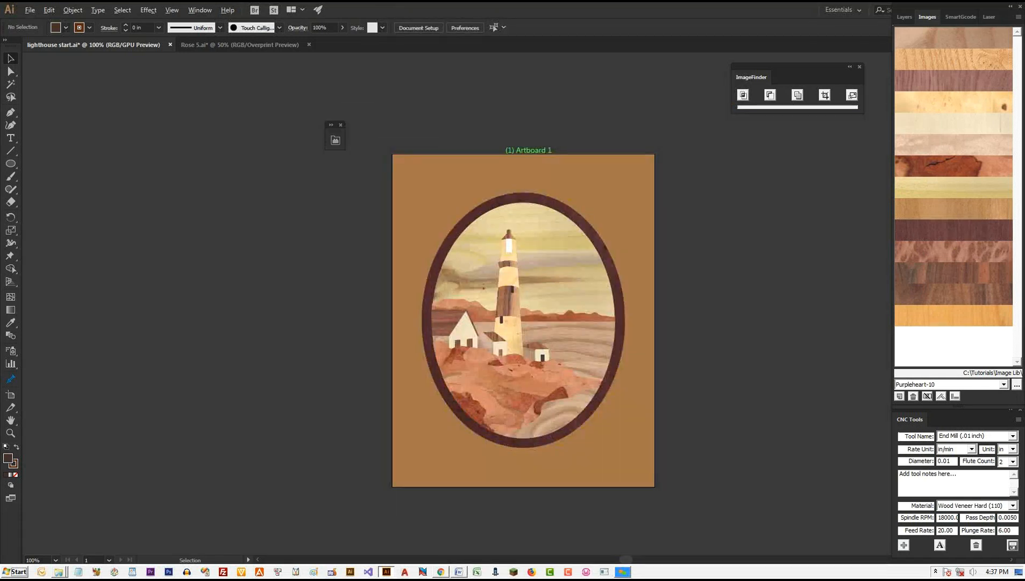
{"action": "key", "text": "ctrl+plus"}
{"action": "key", "text": "ctrl+plus"}
{"action": "key", "text": "ctrl+plus"}
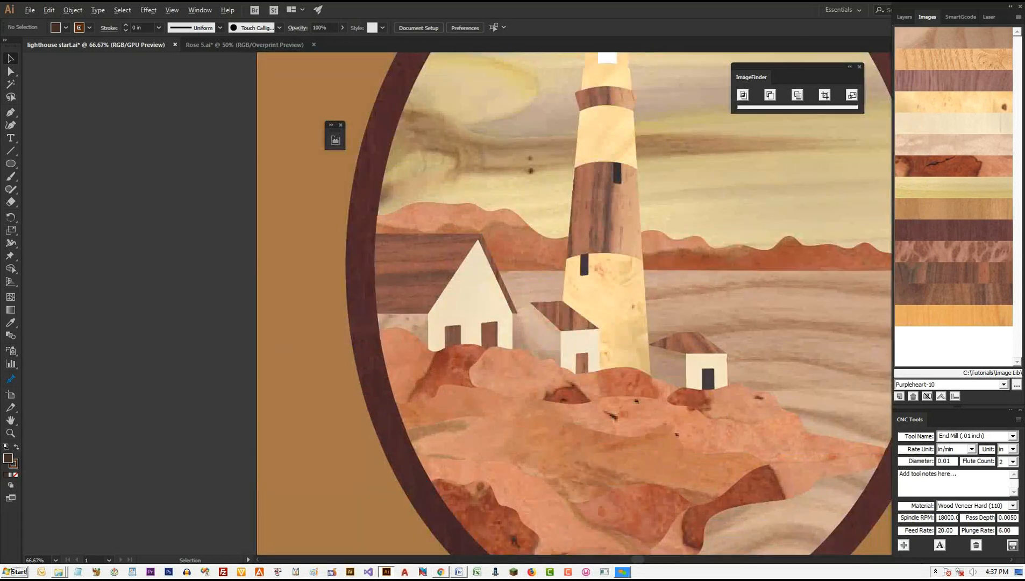
{"action": "scroll", "coordinate": [389, 359], "scroll_direction": "up", "scroll_amount": 3}
{"action": "scroll", "coordinate": [358, 340], "scroll_direction": "down", "scroll_amount": 6}
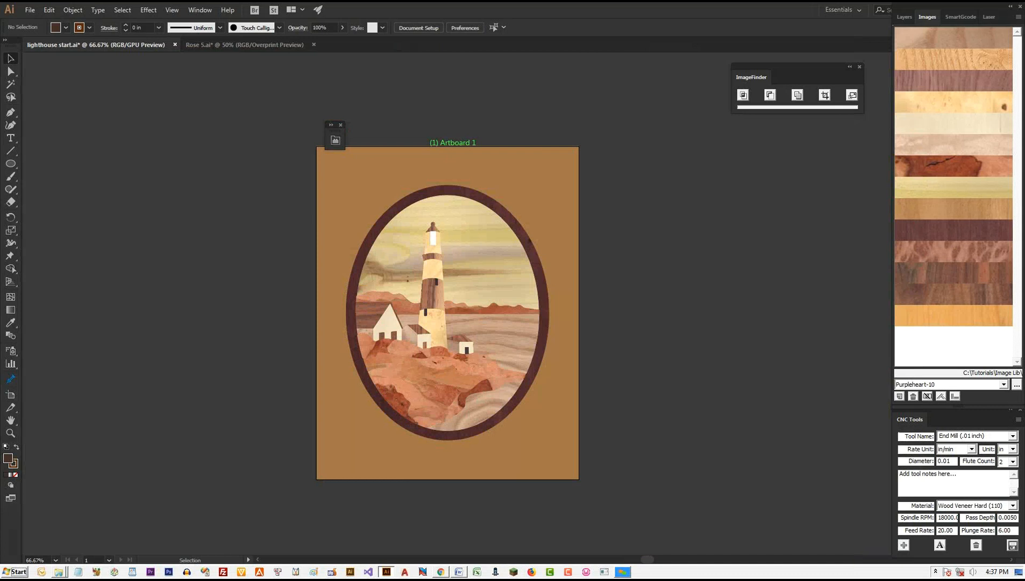
{"action": "left_click_drag", "start_coordinate": [358, 340], "coordinate": [461, 331]}
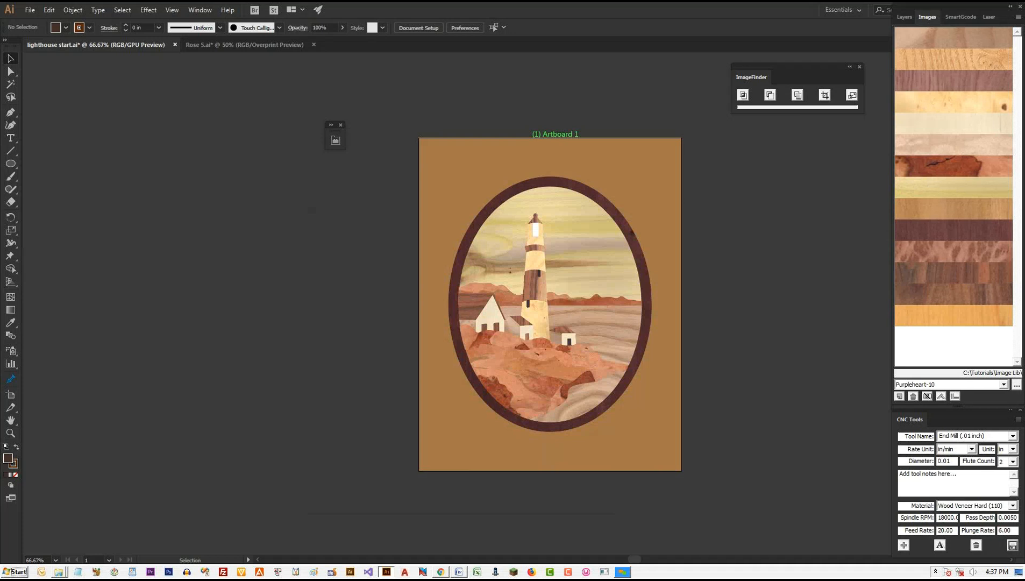
{"action": "left_click", "coordinate": [535, 285]}
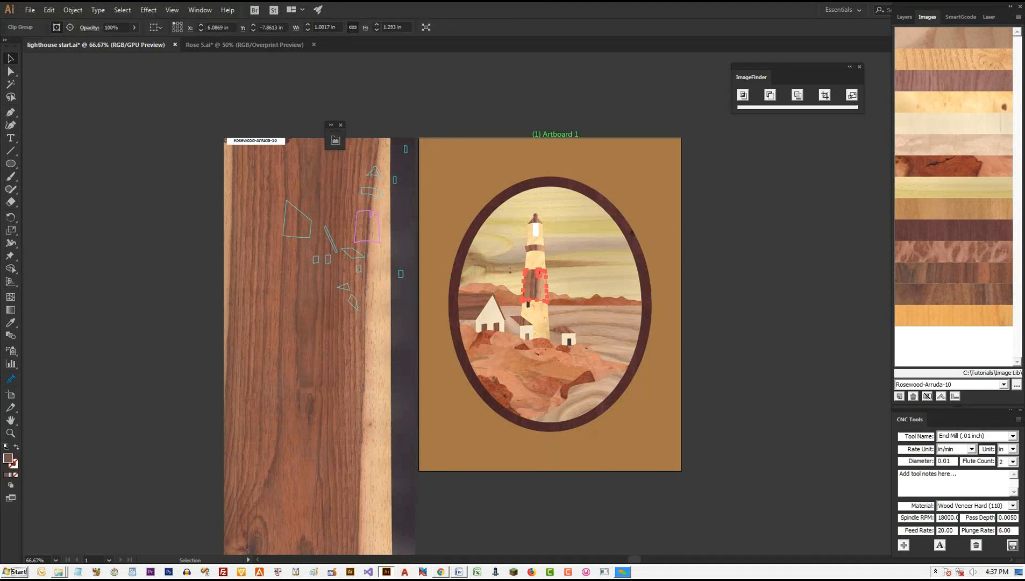
{"action": "left_click_drag", "start_coordinate": [367, 227], "coordinate": [364, 341]}
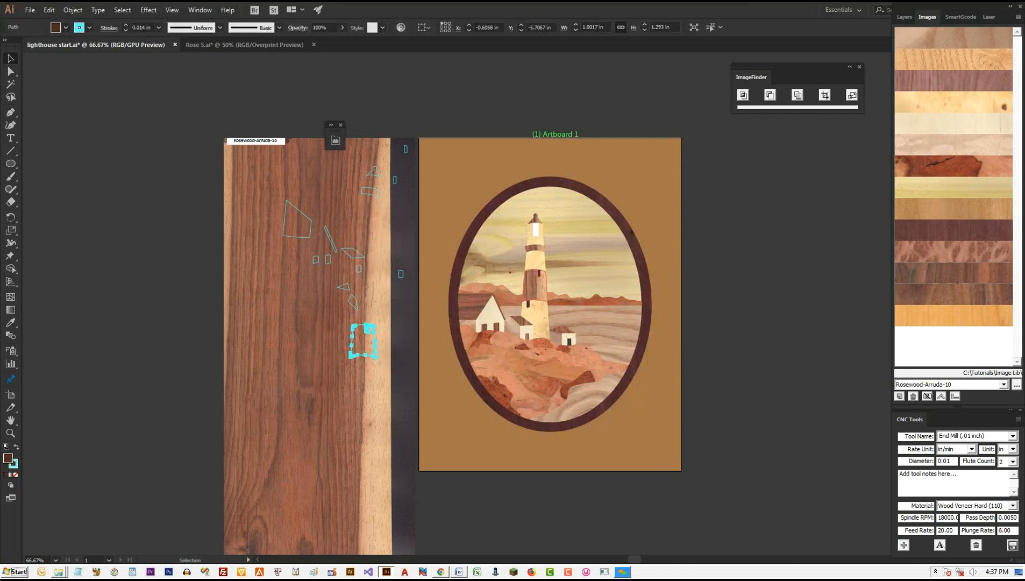
Step: Display the sea area's Ash-Olive-10 board and review the SmartGcode and laser-cutting settings for that veneer
{"action": "left_click", "coordinate": [602, 334]}
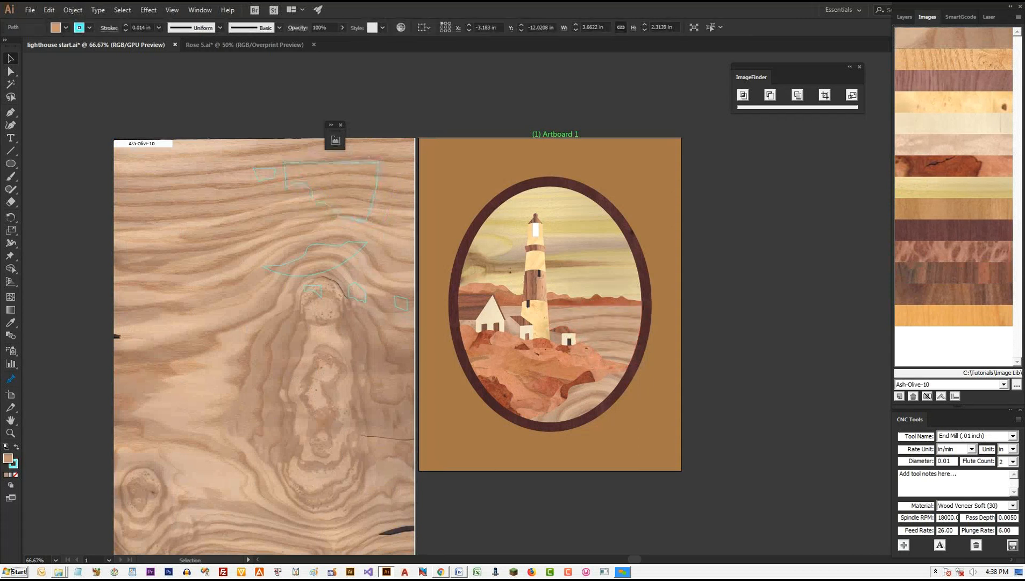
{"action": "key", "text": "alt+Tab"}
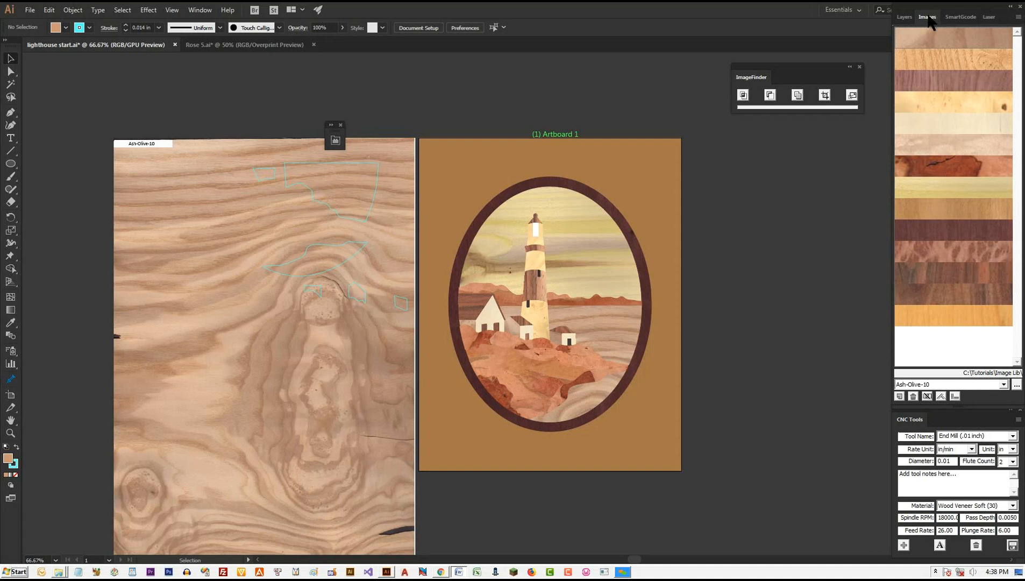
{"action": "left_click", "coordinate": [955, 18]}
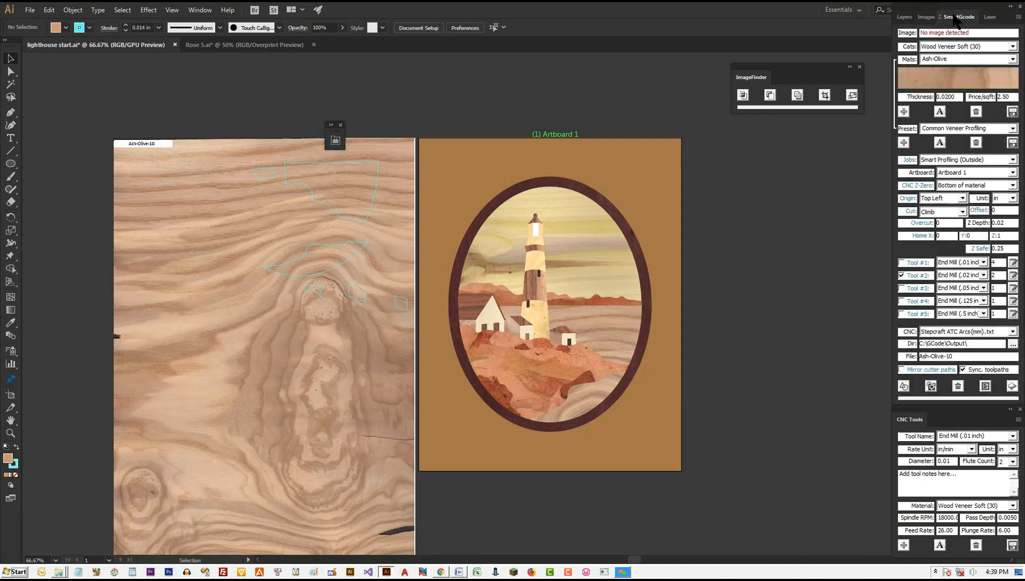
{"action": "left_click", "coordinate": [991, 19]}
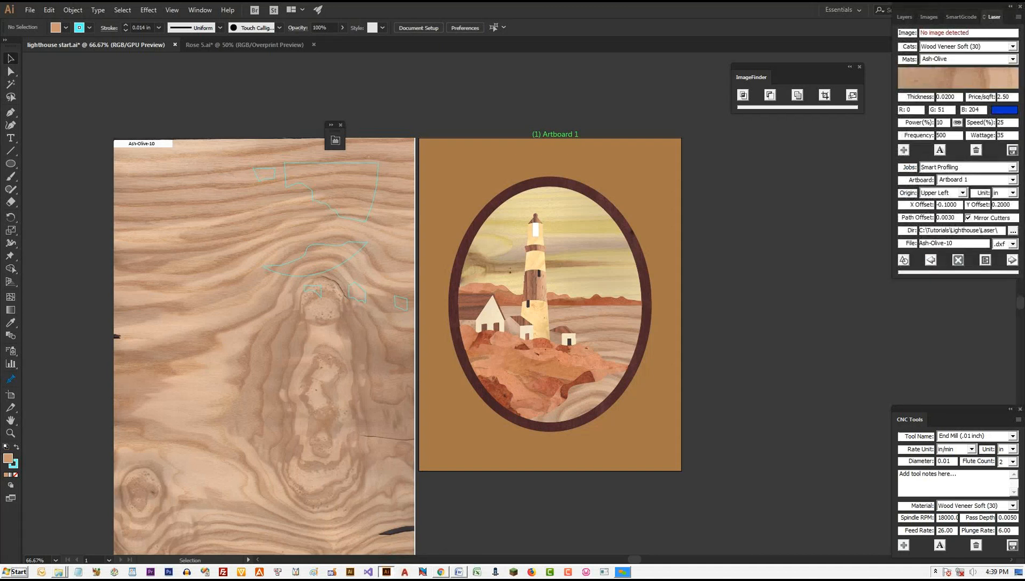
Step: Review the verification counts once more and move the ImageFinder and collapsed Verification panels clear of the artwork and veneer
{"action": "left_click_drag", "start_coordinate": [673, 159], "coordinate": [731, 139]}
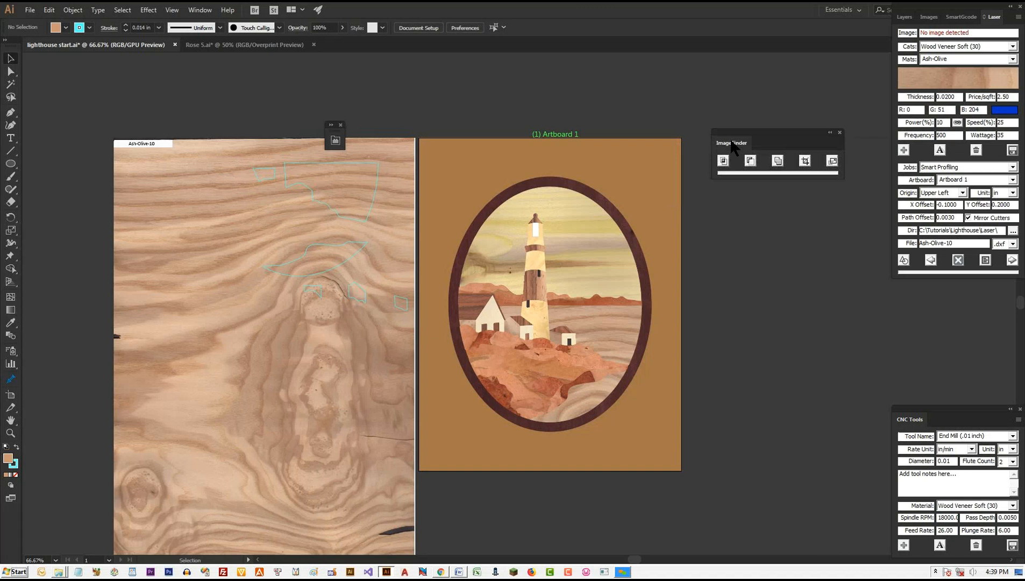
{"action": "left_click", "coordinate": [335, 140]}
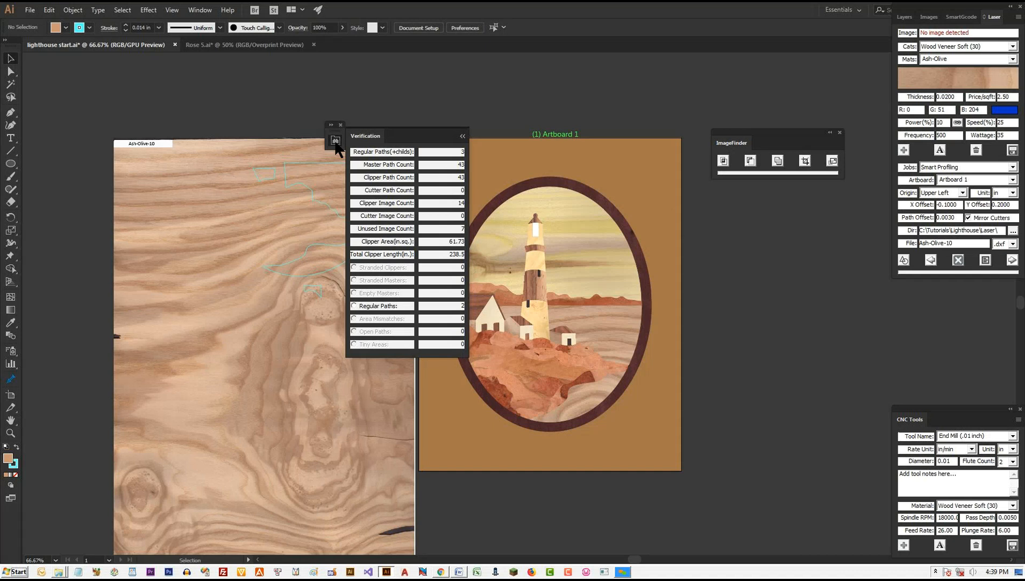
{"action": "left_click", "coordinate": [335, 140]}
{"action": "left_click_drag", "start_coordinate": [336, 144], "coordinate": [304, 100]}
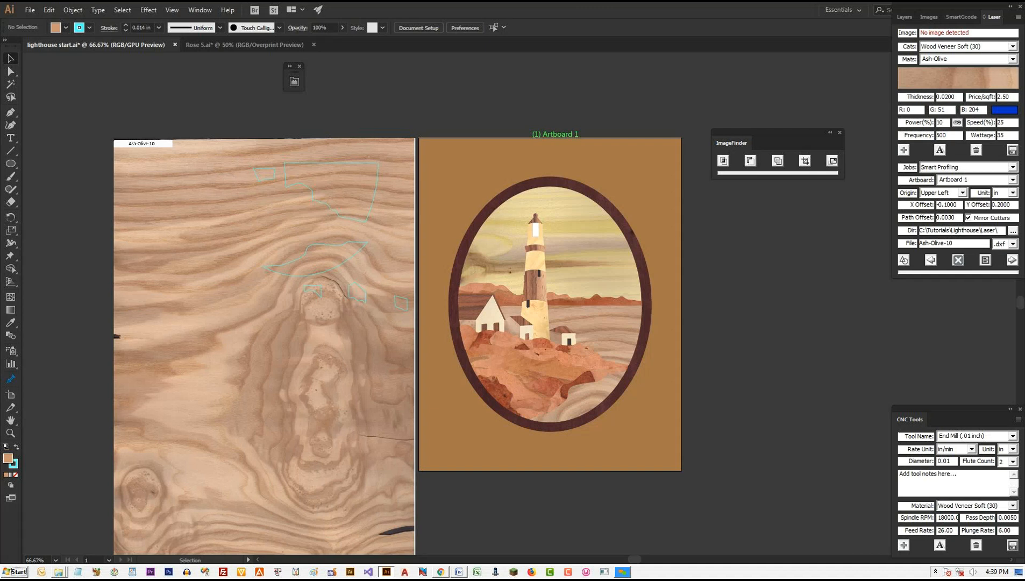
Step: Review the Epilog Engraver WinX64 driver's printing preferences through the print setup, and cancel without printing
{"action": "left_click", "coordinate": [1013, 244]}
{"action": "key", "text": "Escape"}
{"action": "left_click", "coordinate": [30, 11]}
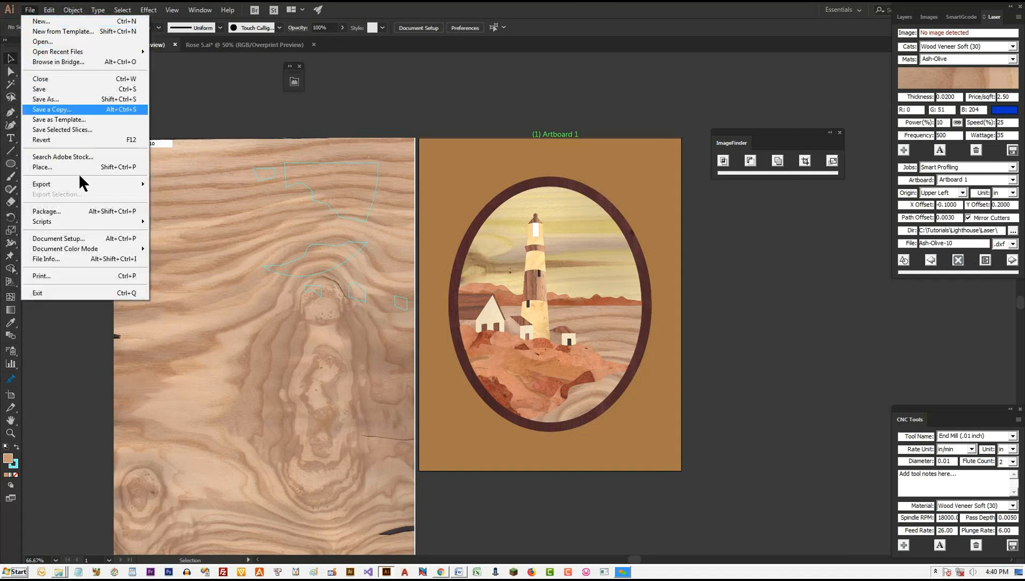
{"action": "left_click", "coordinate": [89, 274]}
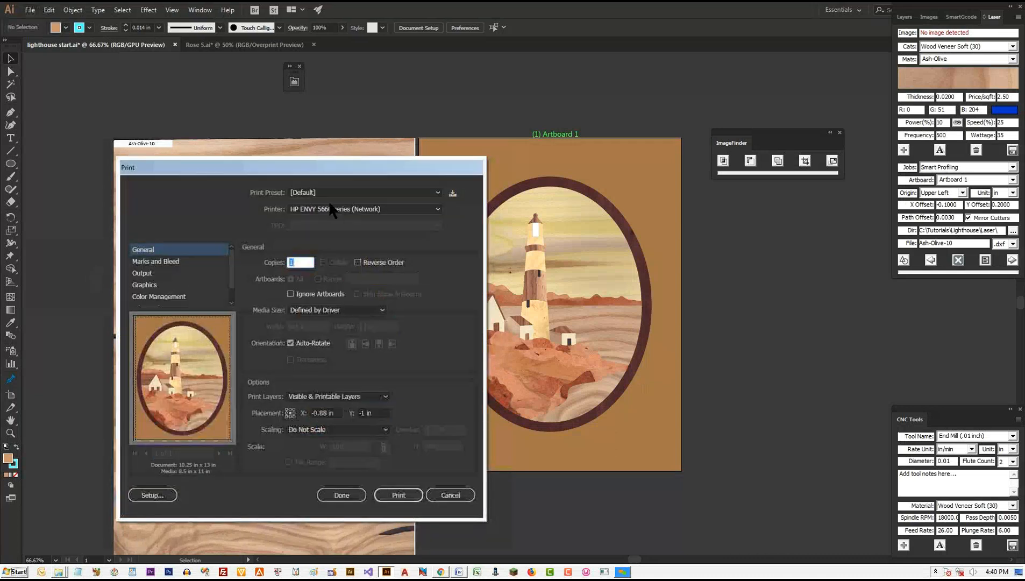
{"action": "left_click", "coordinate": [333, 208]}
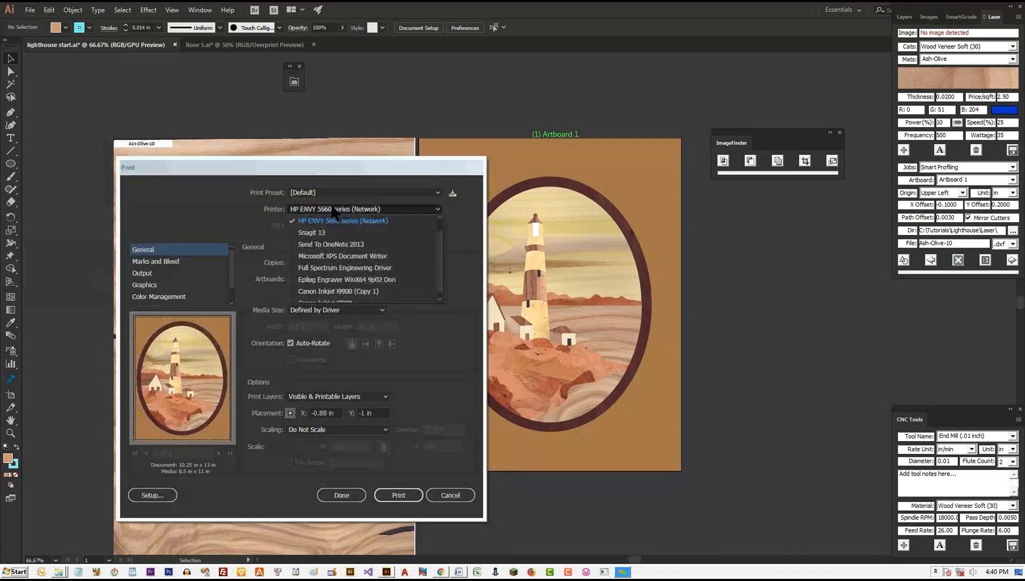
{"action": "left_click", "coordinate": [335, 280]}
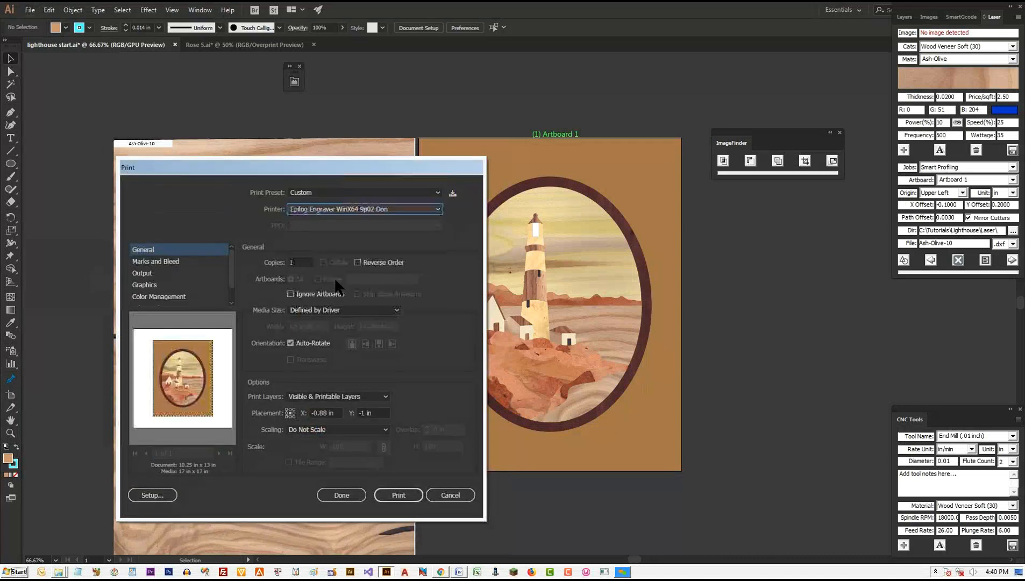
{"action": "left_click", "coordinate": [163, 495]}
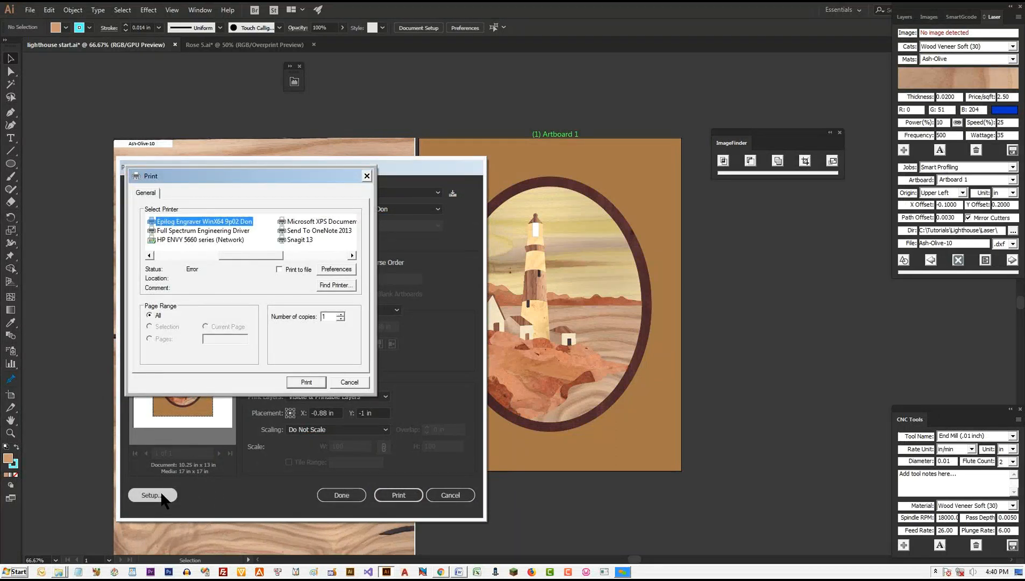
{"action": "left_click", "coordinate": [338, 269]}
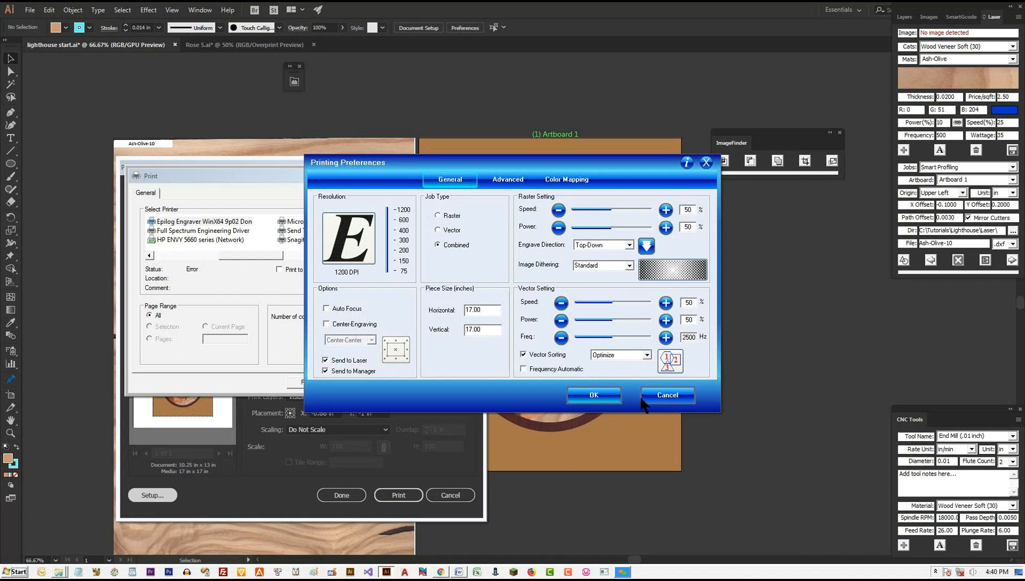
{"action": "left_click", "coordinate": [665, 395]}
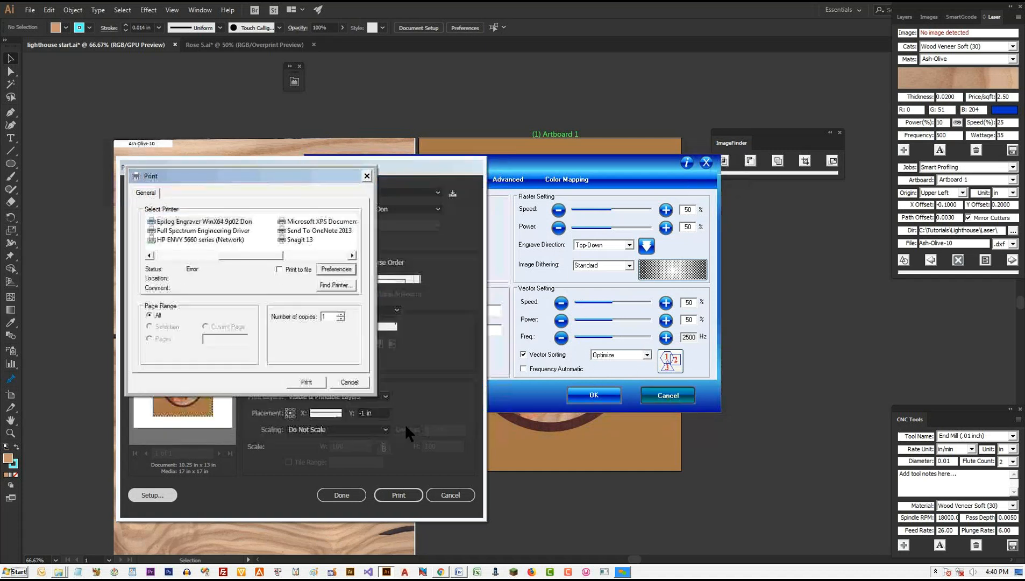
{"action": "left_click", "coordinate": [349, 382]}
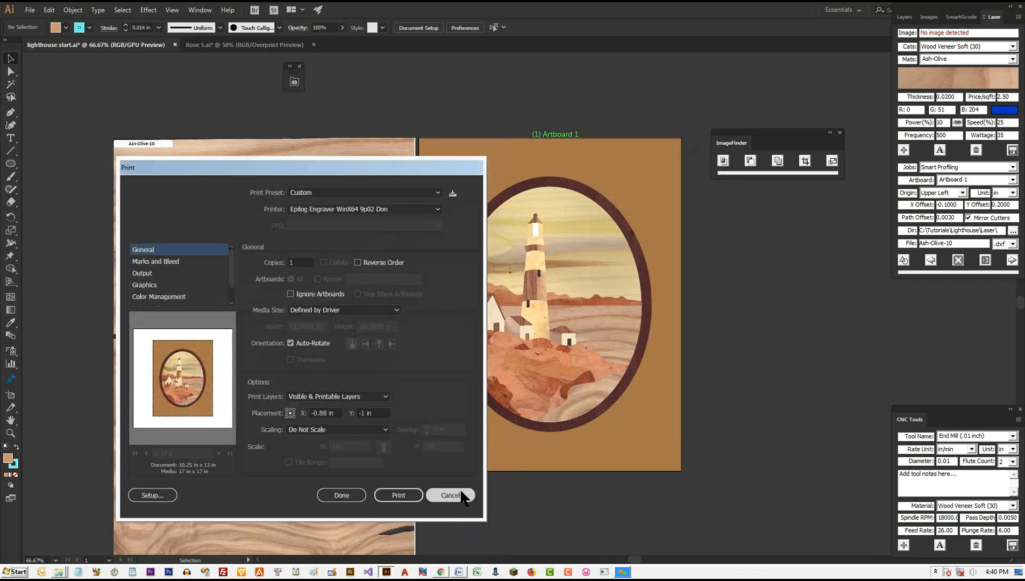
{"action": "left_click", "coordinate": [460, 492]}
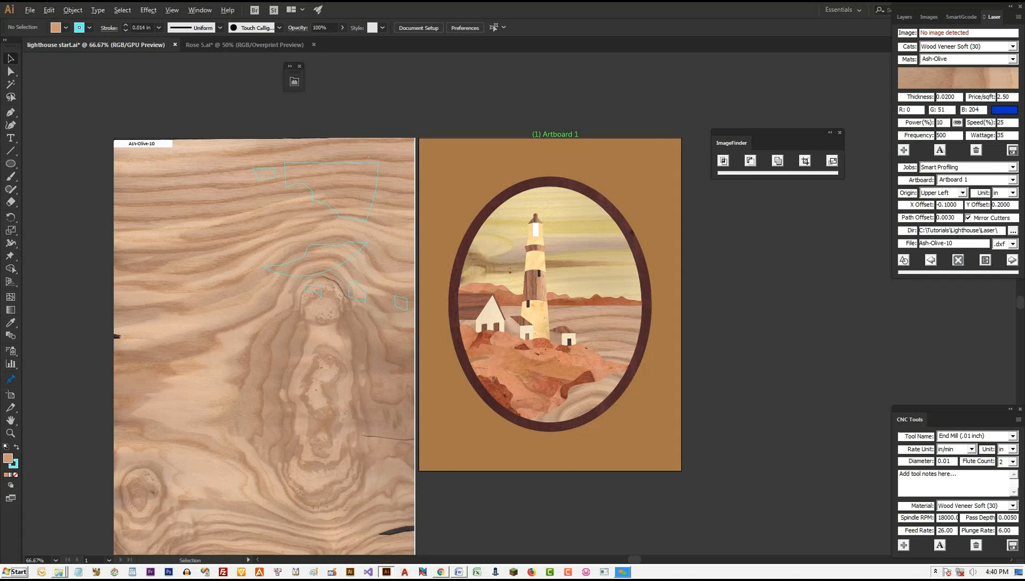
Step: Draw a second artboard above the lighthouse artboard, about 11.89 in wide and 7.92 in high
{"action": "scroll", "coordinate": [224, 392], "scroll_direction": "down", "scroll_amount": 1}
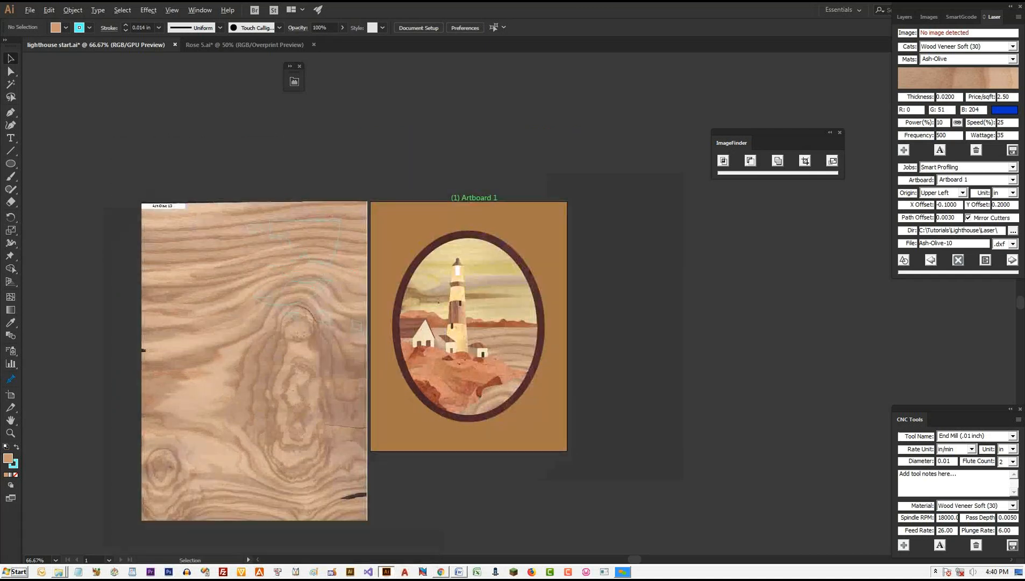
{"action": "left_click", "coordinate": [11, 396]}
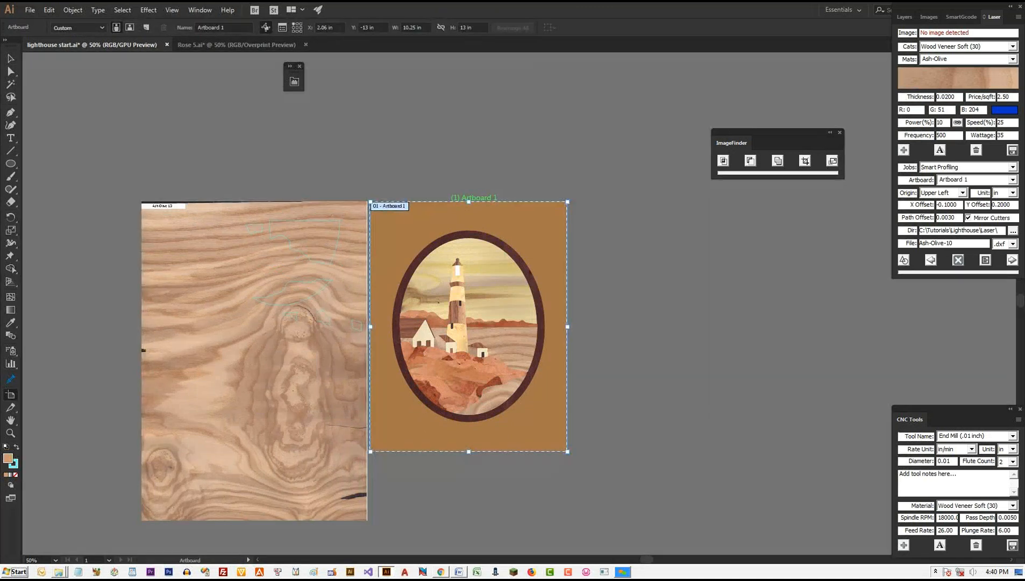
{"action": "left_click_drag", "start_coordinate": [371, 200], "coordinate": [600, 61]}
{"action": "scroll", "coordinate": [371, 306], "scroll_direction": "up", "scroll_amount": 2}
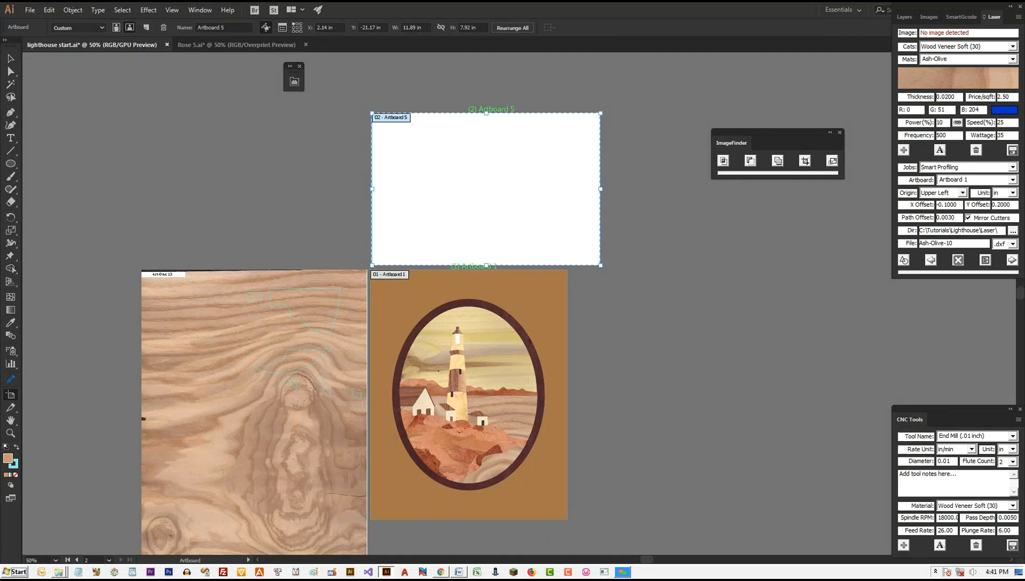
{"action": "left_click", "coordinate": [10, 60]}
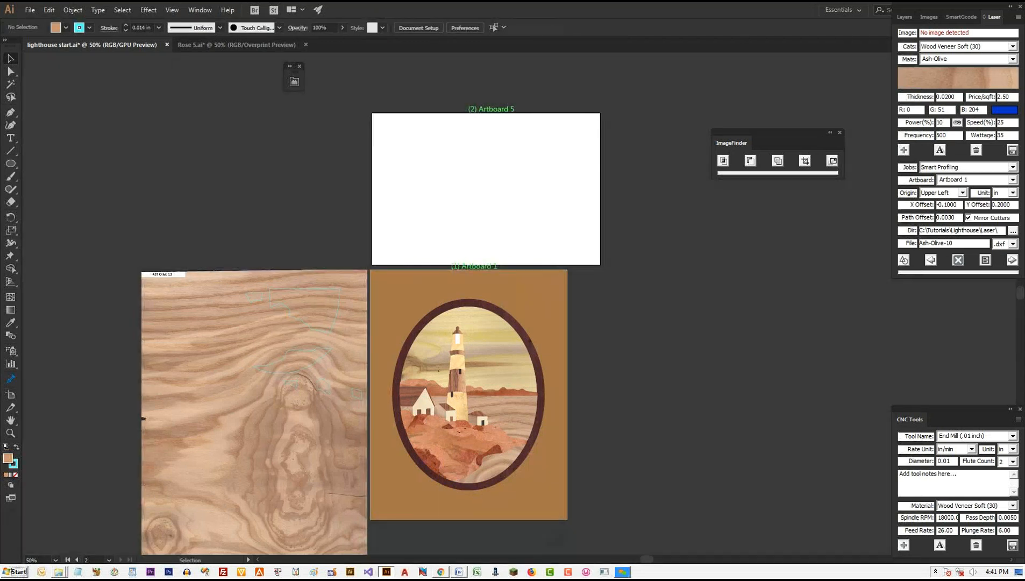
Step: Move the brown background piece with the oval opening off the lighthouse design and up onto the new artboard
{"action": "left_click", "coordinate": [568, 519]}
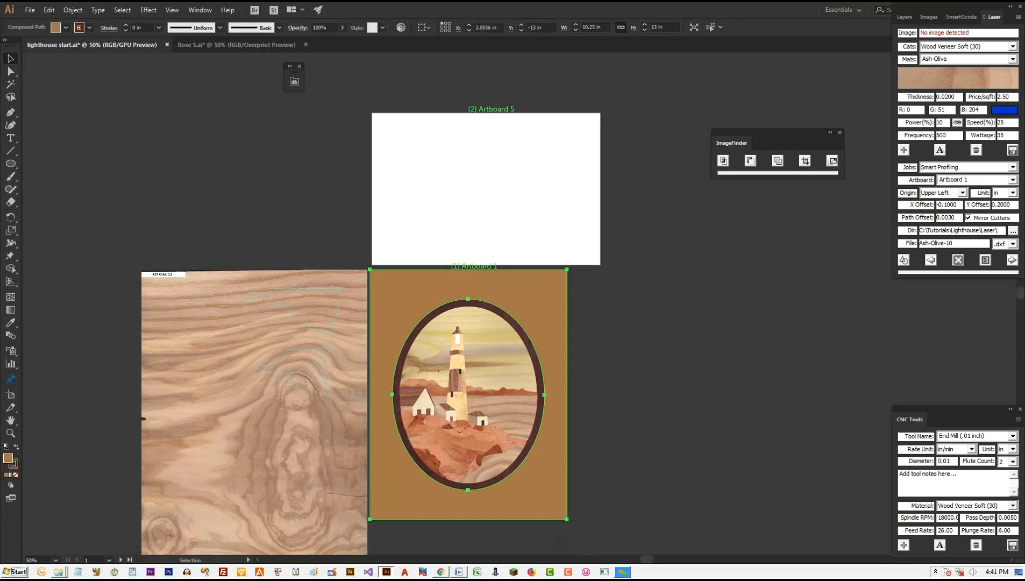
{"action": "left_click_drag", "start_coordinate": [566, 519], "coordinate": [576, 262]}
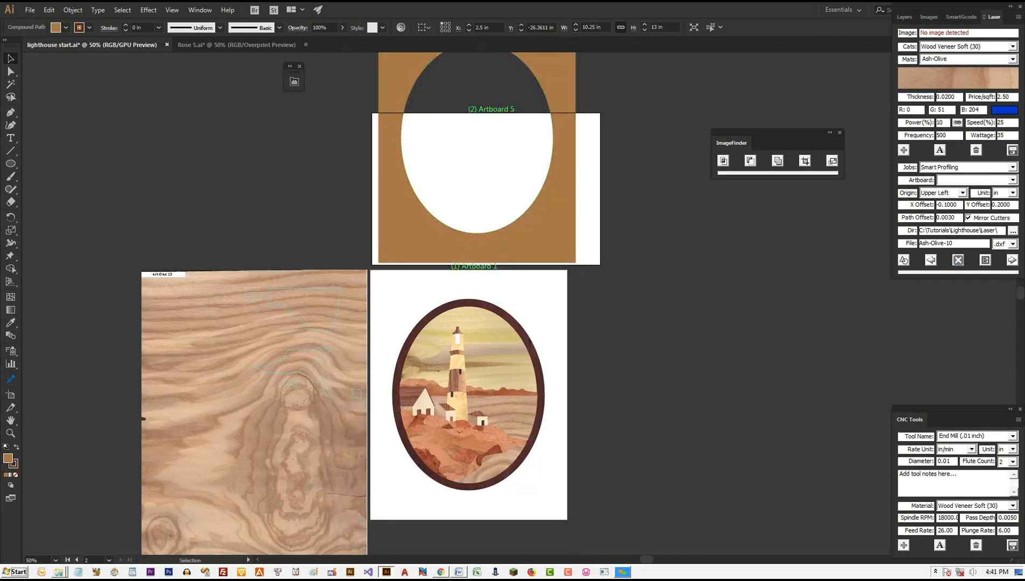
{"action": "scroll", "coordinate": [371, 303], "scroll_direction": "up", "scroll_amount": 3}
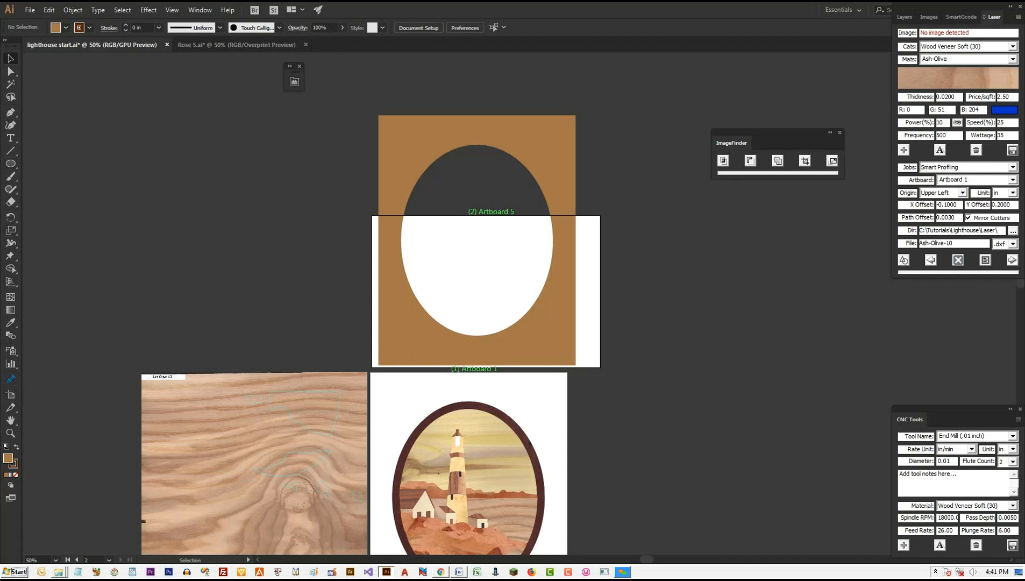
Step: Turn off Smart Guides and extend the new artboard up to the brown piece's top edge, about 13.14 in high
{"action": "left_click", "coordinate": [173, 10]}
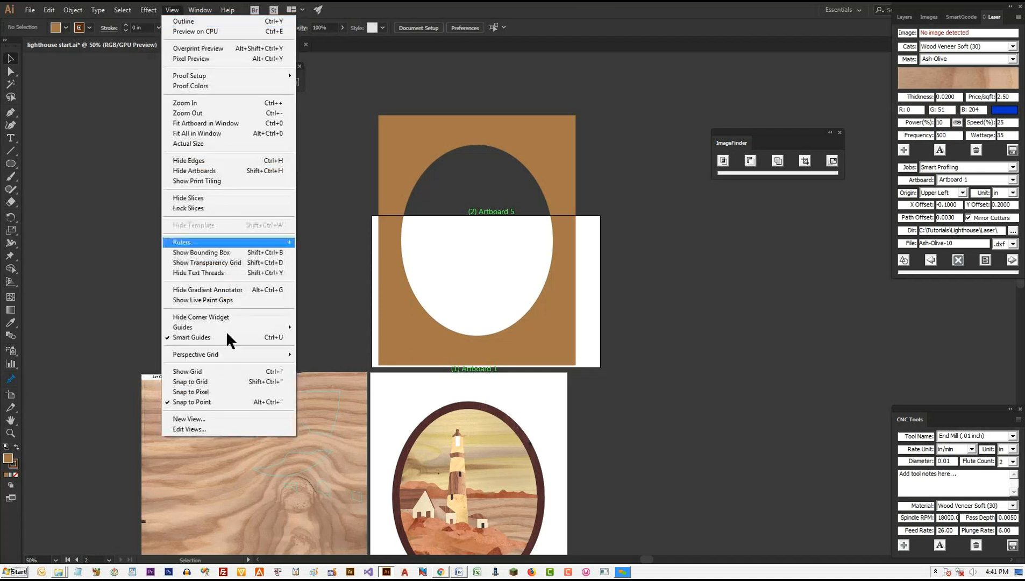
{"action": "left_click", "coordinate": [221, 337]}
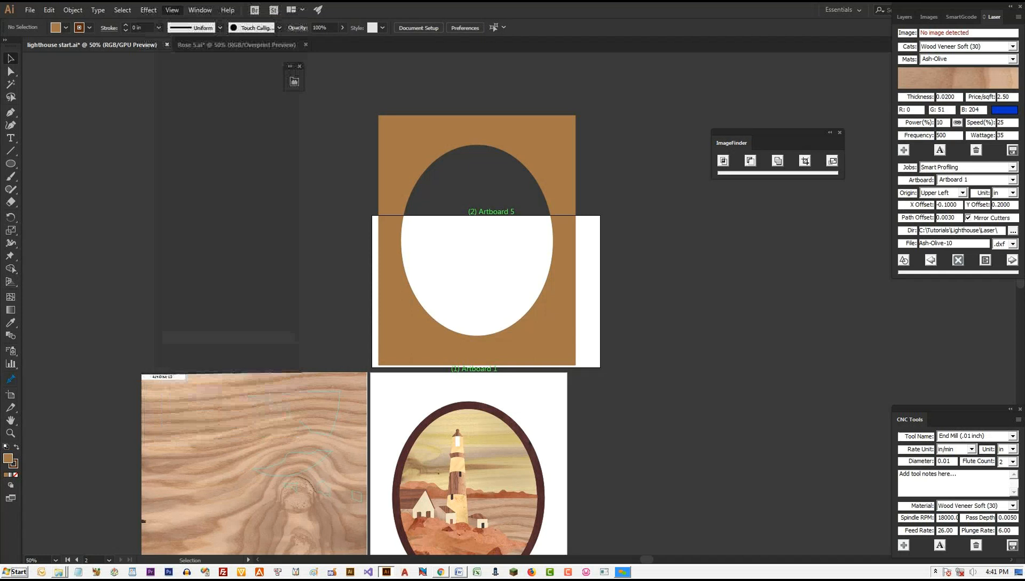
{"action": "left_click", "coordinate": [174, 9]}
{"action": "left_click", "coordinate": [205, 336]}
{"action": "left_click", "coordinate": [11, 395]}
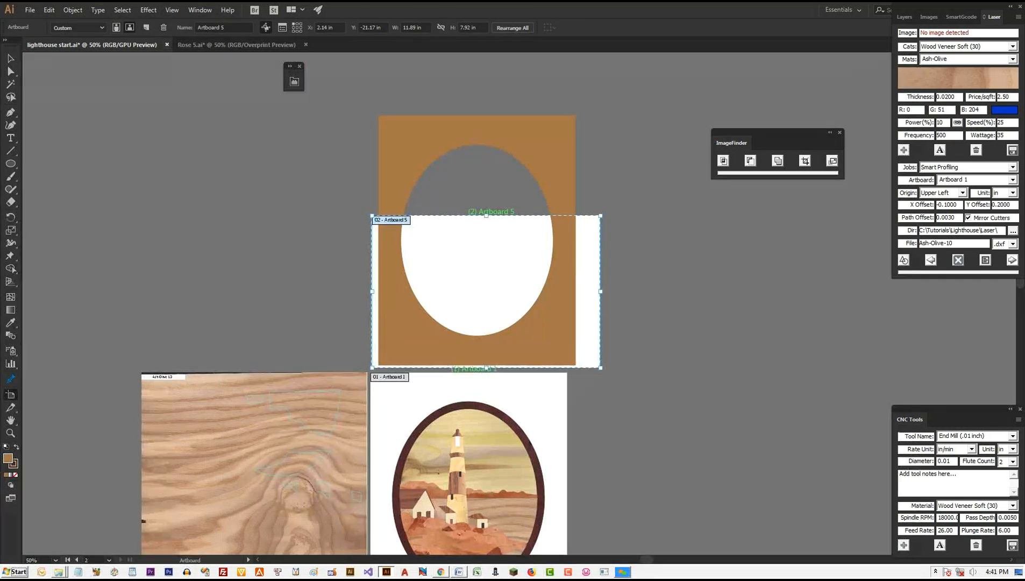
{"action": "left_click_drag", "start_coordinate": [487, 216], "coordinate": [486, 211]}
{"action": "left_click_drag", "start_coordinate": [486, 106], "coordinate": [487, 115]}
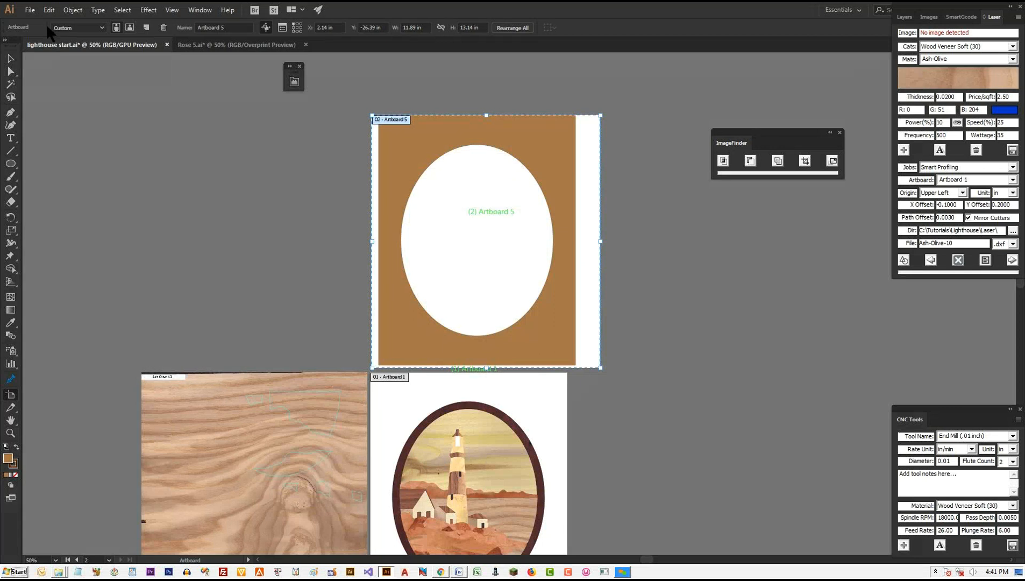
{"action": "key", "text": "v"}
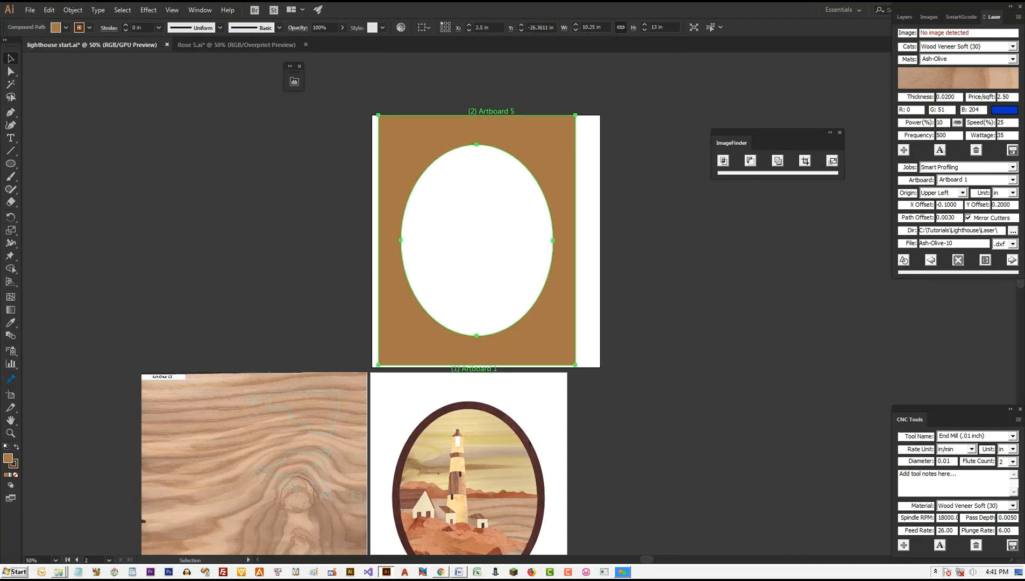
Step: Set the new artboard's width to 12 in
{"action": "left_click", "coordinate": [10, 394]}
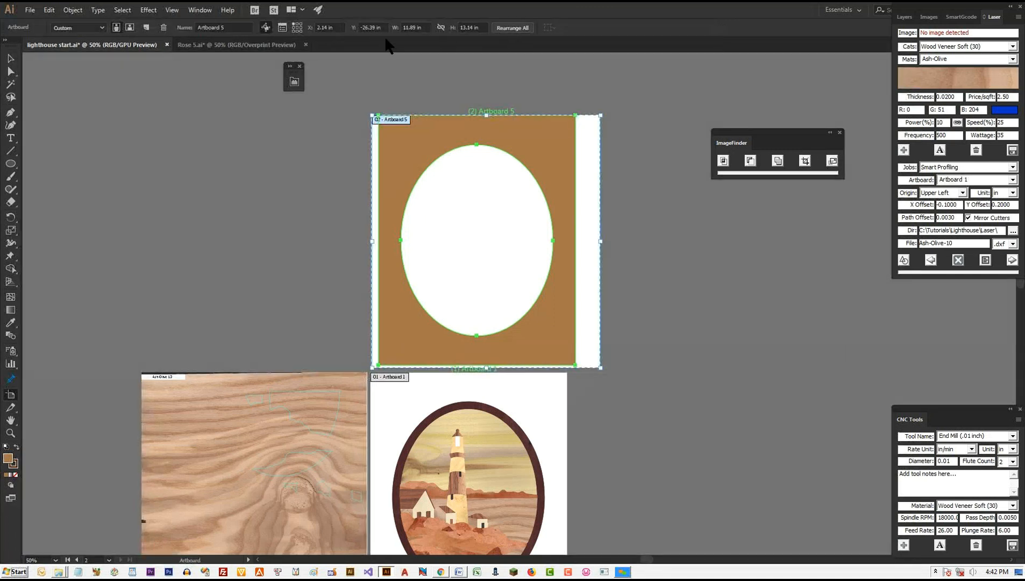
{"action": "left_click_drag", "start_coordinate": [423, 27], "coordinate": [348, 27]}
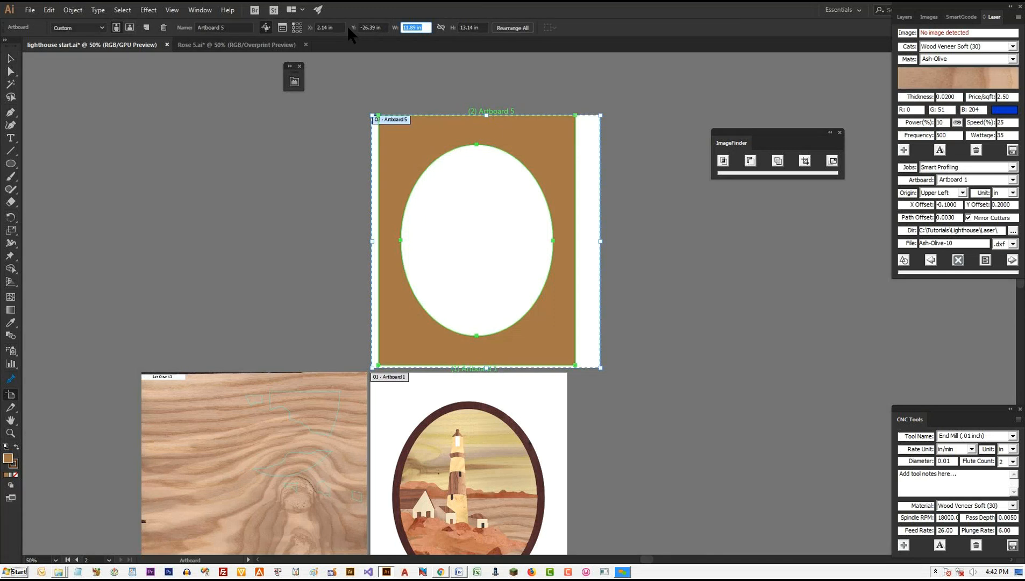
{"action": "type", "text": "12."}
{"action": "left_click", "coordinate": [7, 57]}
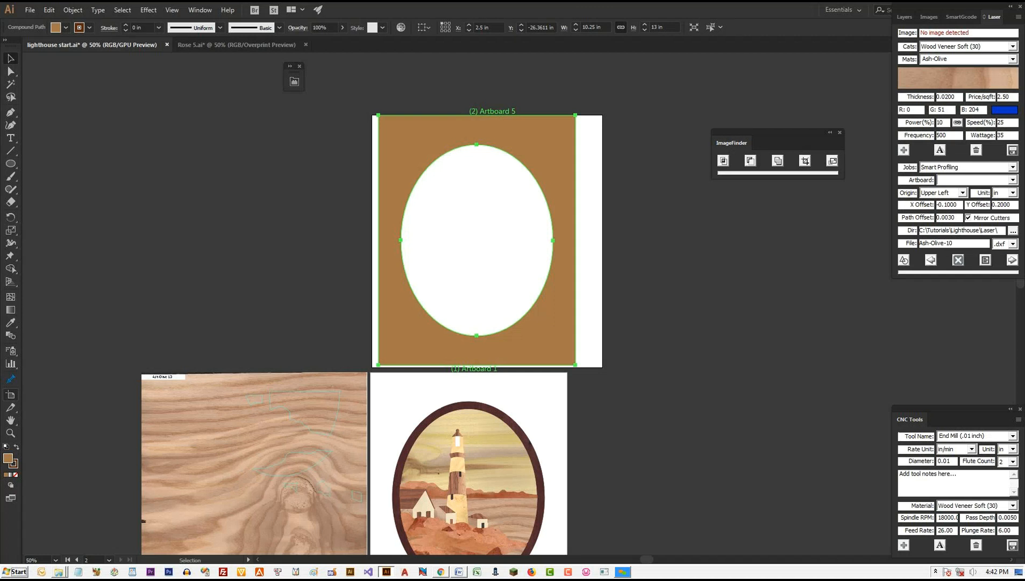
Step: Resize the new artboard to 10.25 in wide and 13 in high, matching the brown background piece
{"action": "left_click", "coordinate": [10, 394]}
{"action": "left_click", "coordinate": [420, 27]}
{"action": "type", "text": "1"}
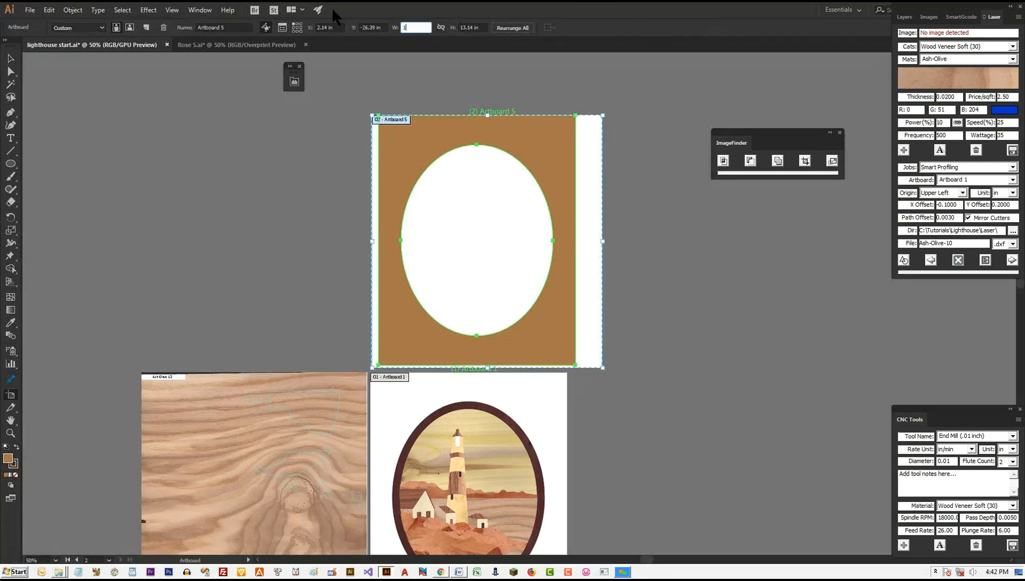
{"action": "type", "text": "."}
{"action": "type", "text": "25"}
{"action": "type", "text": "0"}
{"action": "key", "text": "Tab"}
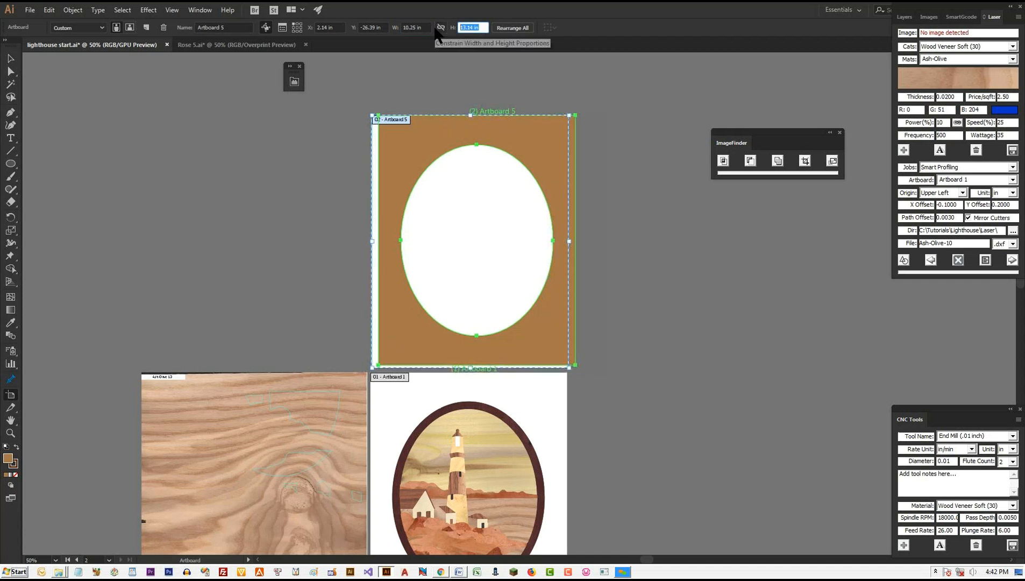
{"action": "type", "text": "13"}
{"action": "key", "text": "Return"}
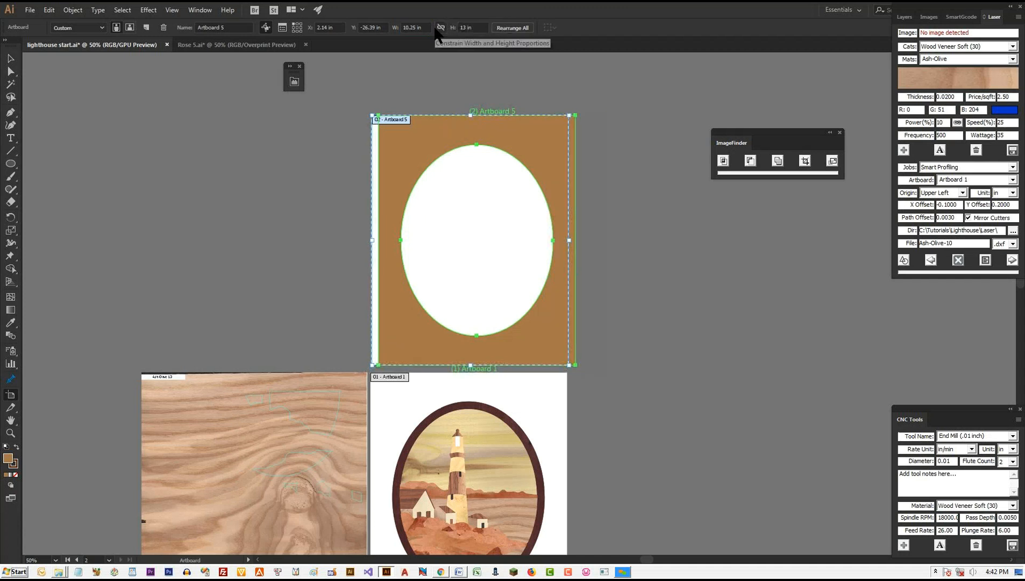
Step: Move the brown background piece close to the new artboard's upper-left corner
{"action": "left_click", "coordinate": [10, 59]}
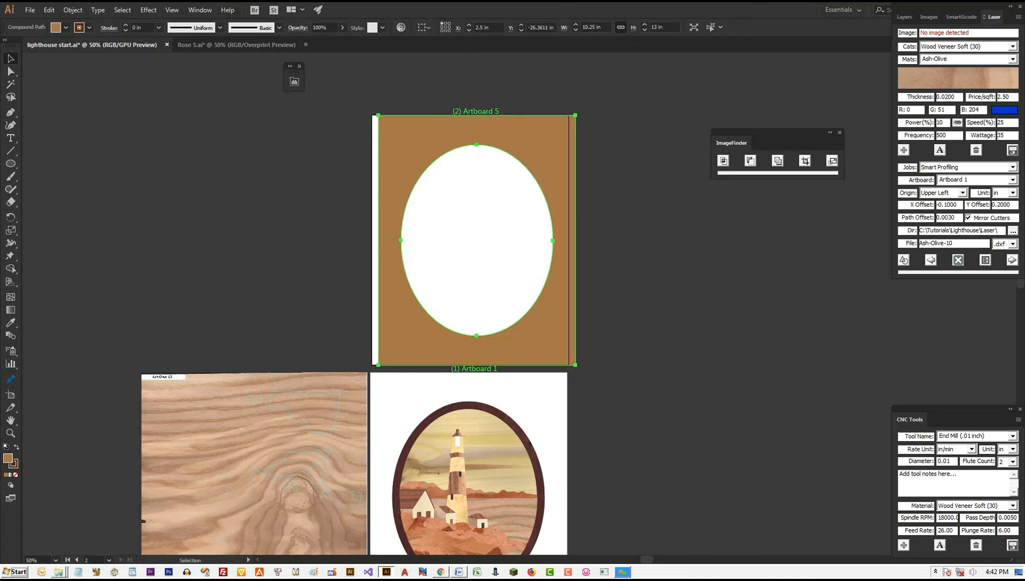
{"action": "mouse_move", "coordinate": [538, 339]}
{"action": "left_mouse_down"}
{"action": "mouse_move", "coordinate": [541, 364]}
{"action": "mouse_move", "coordinate": [538, 352]}
{"action": "left_mouse_up"}
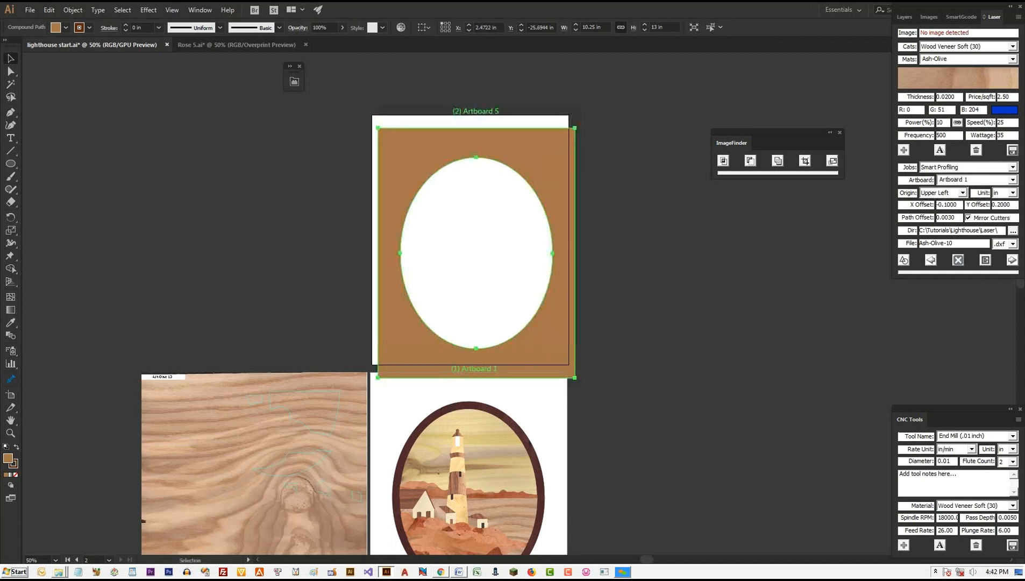
{"action": "scroll", "coordinate": [354, 108], "scroll_direction": "up", "scroll_amount": 3}
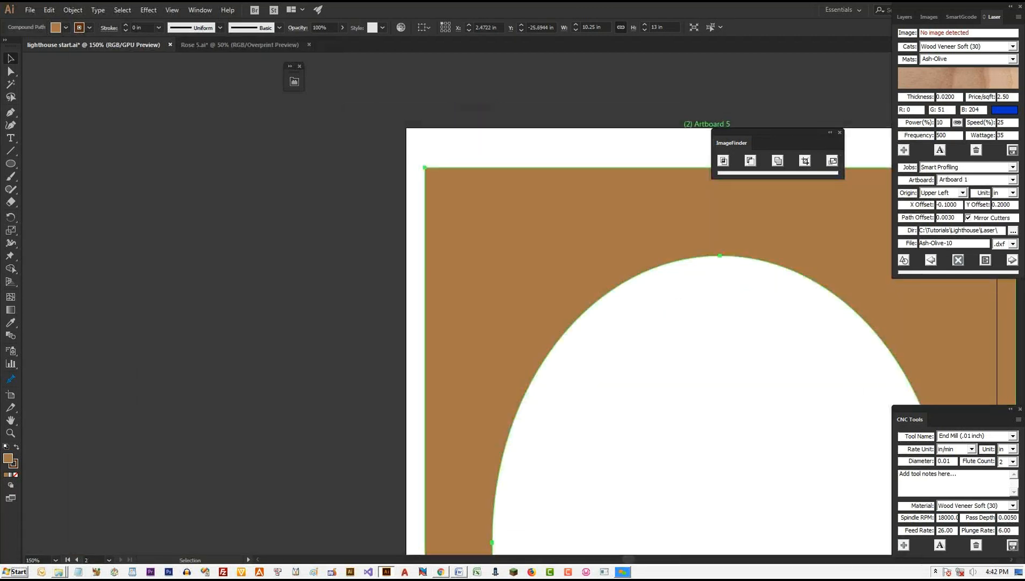
{"action": "left_click_drag", "start_coordinate": [425, 168], "coordinate": [406, 130]}
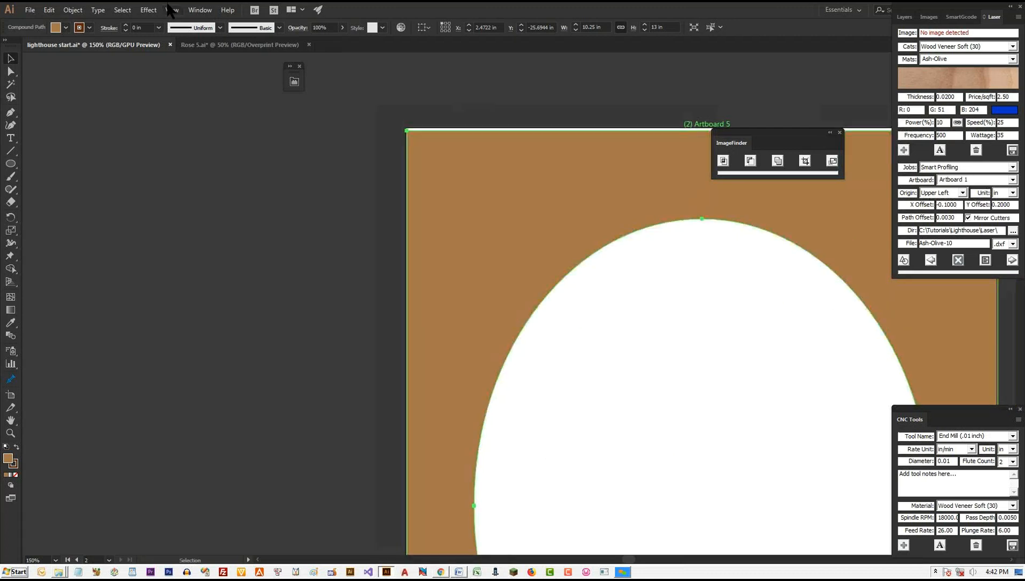
Step: Turn on Smart Guides and snap the brown piece's upper-left corner exactly to the new artboard's corner
{"action": "left_click", "coordinate": [172, 10]}
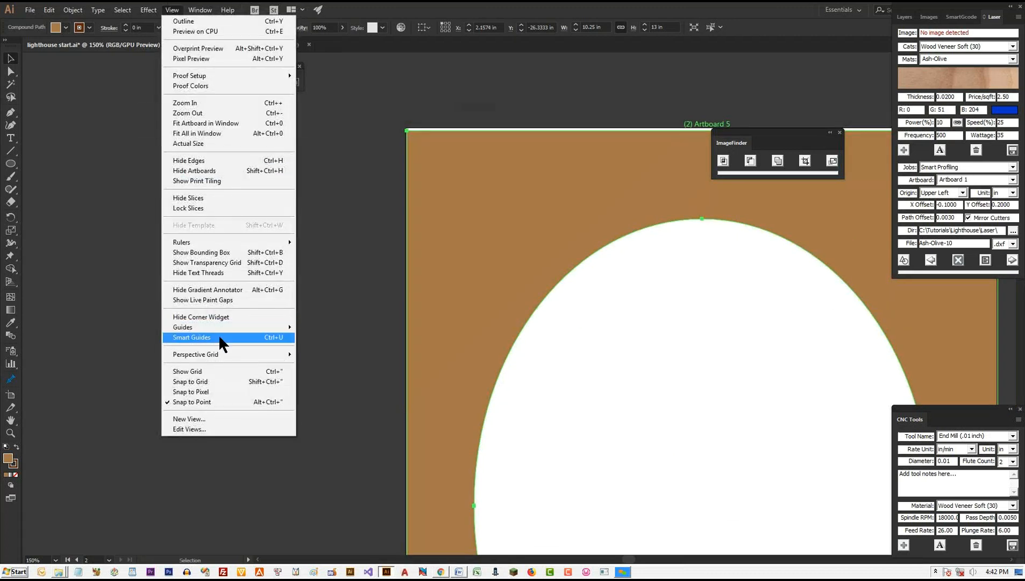
{"action": "left_click", "coordinate": [219, 337]}
{"action": "mouse_move", "coordinate": [407, 130]}
{"action": "left_mouse_down"}
{"action": "mouse_move", "coordinate": [514, 172]}
{"action": "mouse_move", "coordinate": [406, 127]}
{"action": "left_mouse_up"}
{"action": "key", "text": "ctrl+minus"}
{"action": "key", "text": "ctrl+minus"}
{"action": "key", "text": "ctrl+minus"}
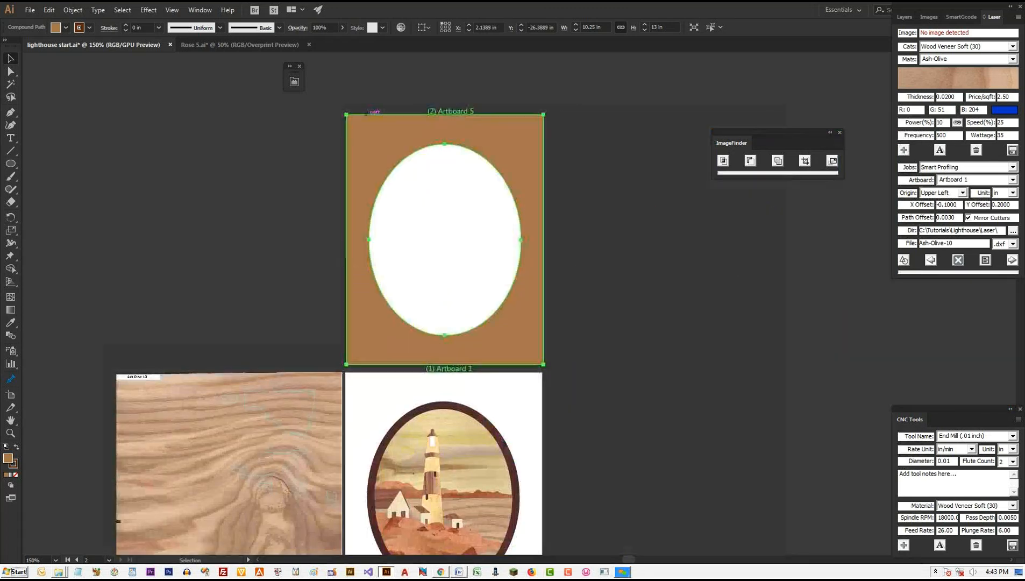
{"action": "right_click", "coordinate": [499, 140]}
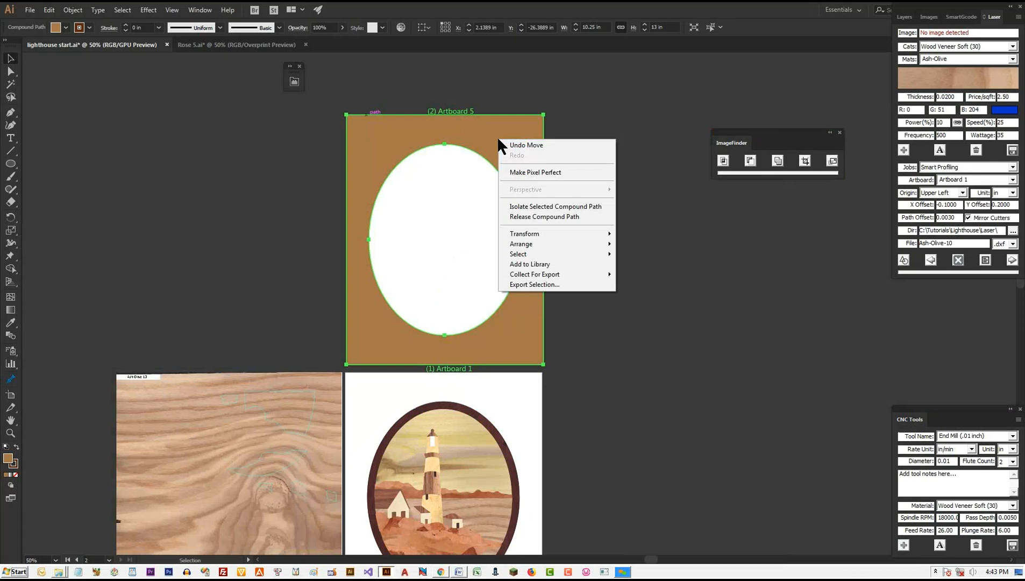
{"action": "key", "text": "Escape"}
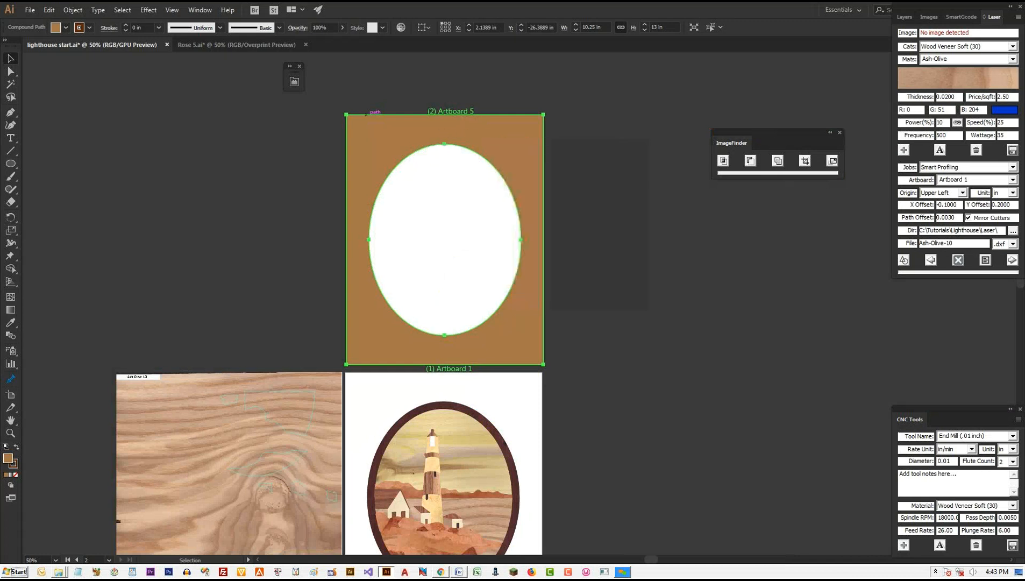
Step: Release the brown background piece's compound path and delete its outer rectangle, leaving only the oval on Artboard 5
{"action": "left_click", "coordinate": [384, 101]}
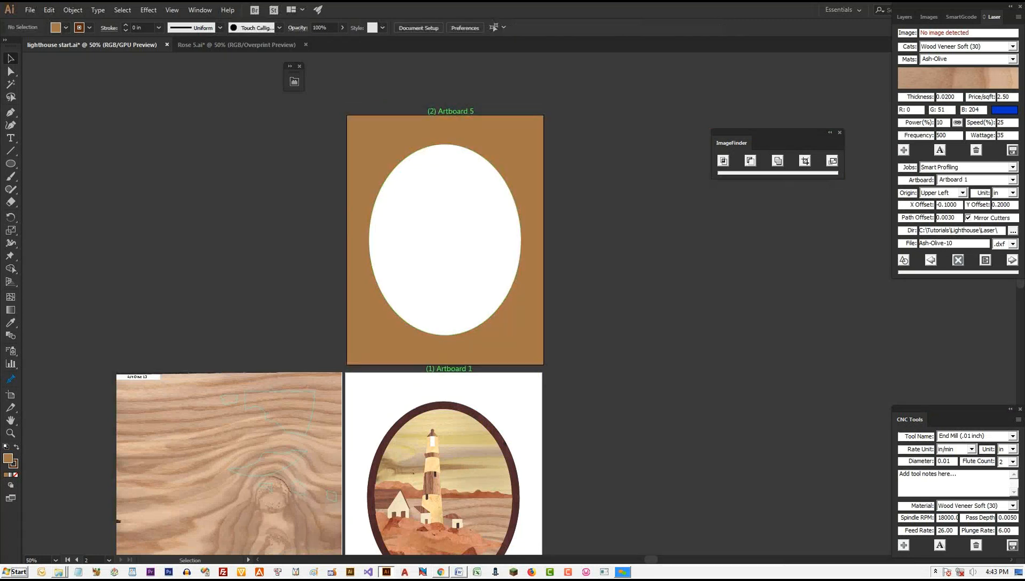
{"action": "left_click", "coordinate": [544, 128]}
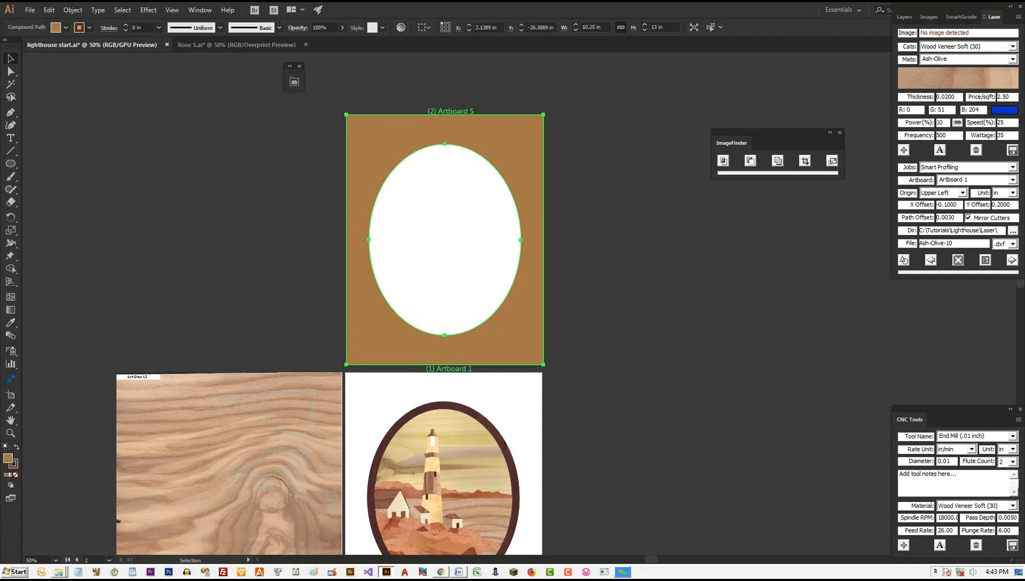
{"action": "right_click", "coordinate": [504, 155]}
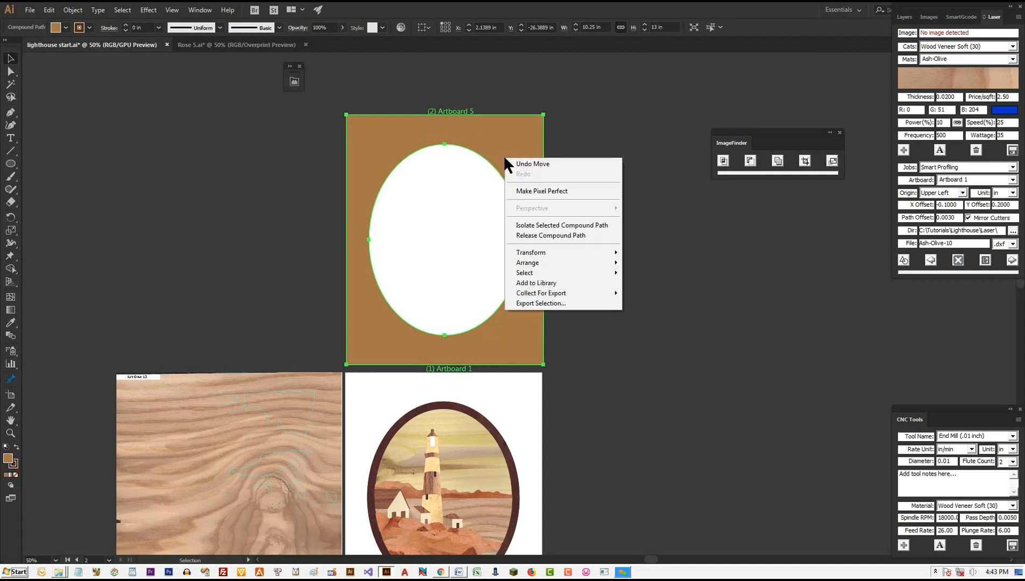
{"action": "left_click", "coordinate": [537, 235]}
{"action": "key", "text": "ctrl+shift+a"}
{"action": "left_click", "coordinate": [533, 235]}
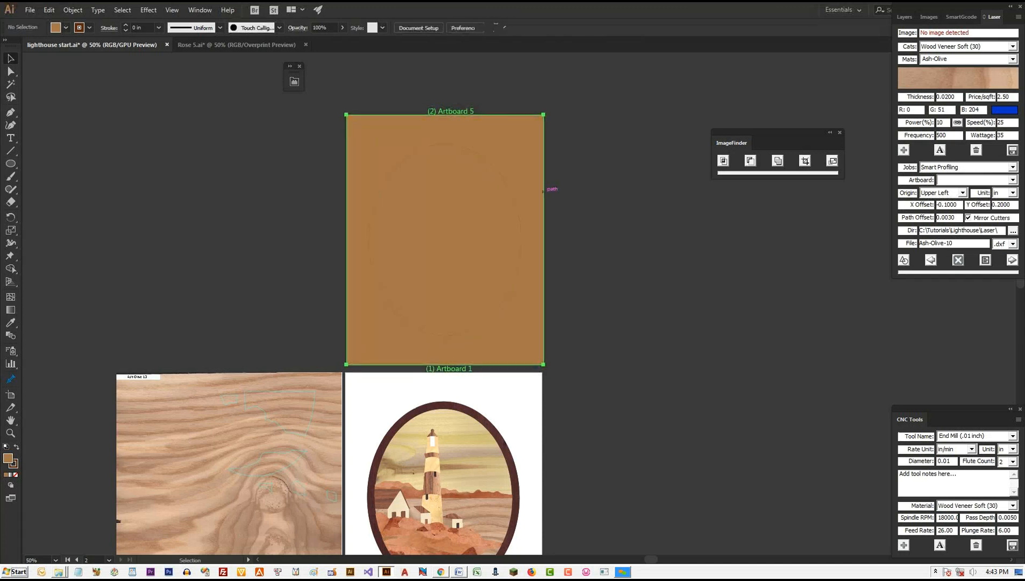
{"action": "key", "text": "Delete"}
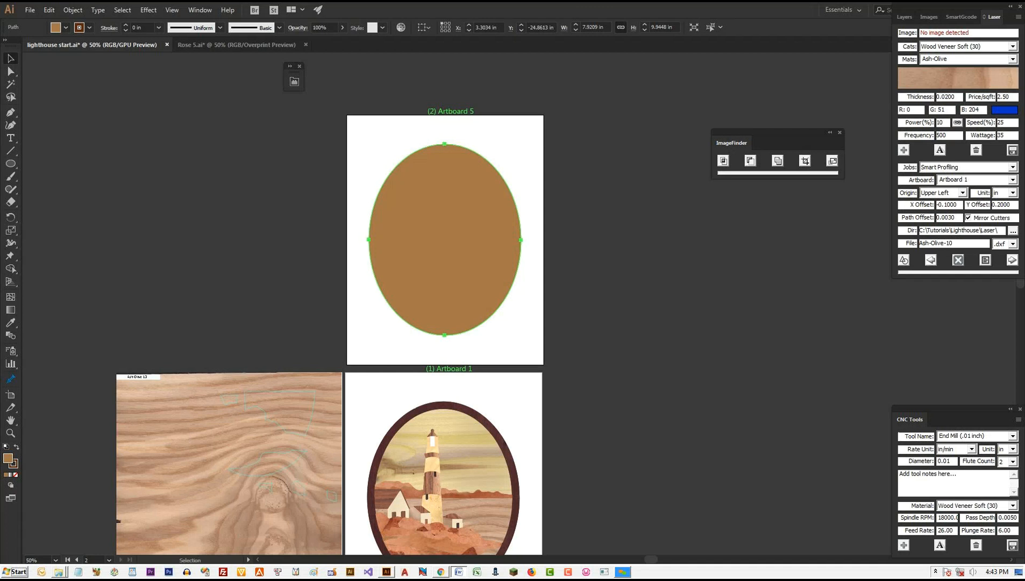
Step: Draw a new artboard about 14.53 in wide and 17.92 in high directly beside the lighthouse picture's Artboard 1
{"action": "scroll", "coordinate": [330, 303], "scroll_direction": "down", "scroll_amount": 4}
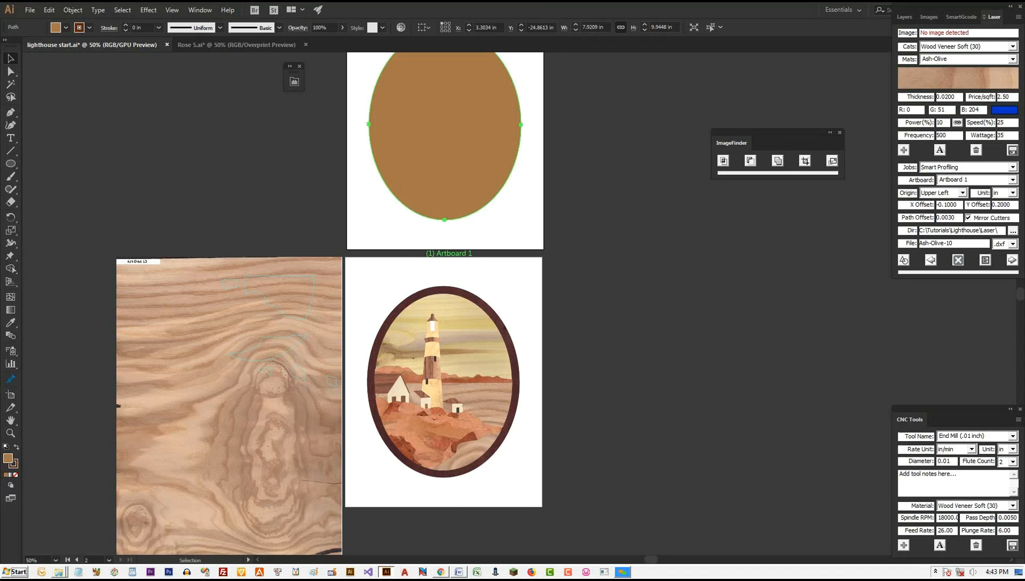
{"action": "left_click", "coordinate": [9, 396]}
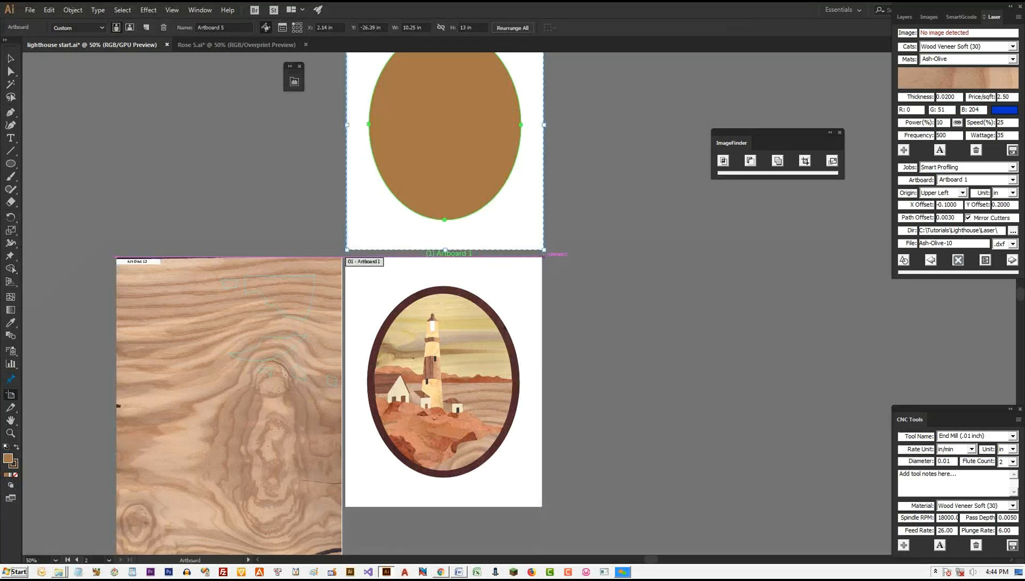
{"action": "left_click_drag", "start_coordinate": [545, 258], "coordinate": [823, 533]}
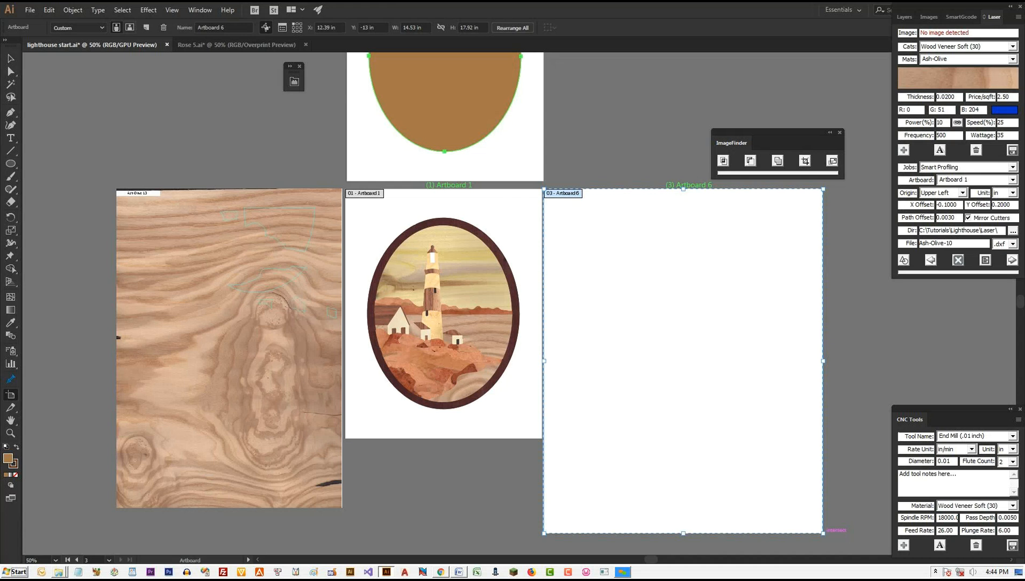
{"action": "left_click", "coordinate": [11, 59]}
{"action": "key", "text": "ctrl+shift+a"}
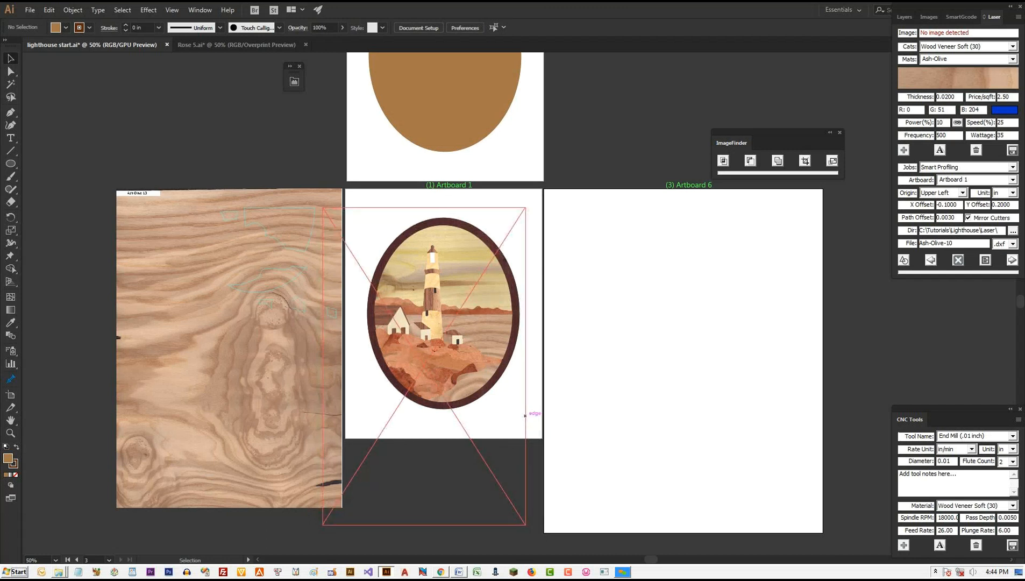
Step: Turn off Smart Guides and select all pieces of the lighthouse picture on Artboard 1
{"action": "left_click", "coordinate": [171, 9]}
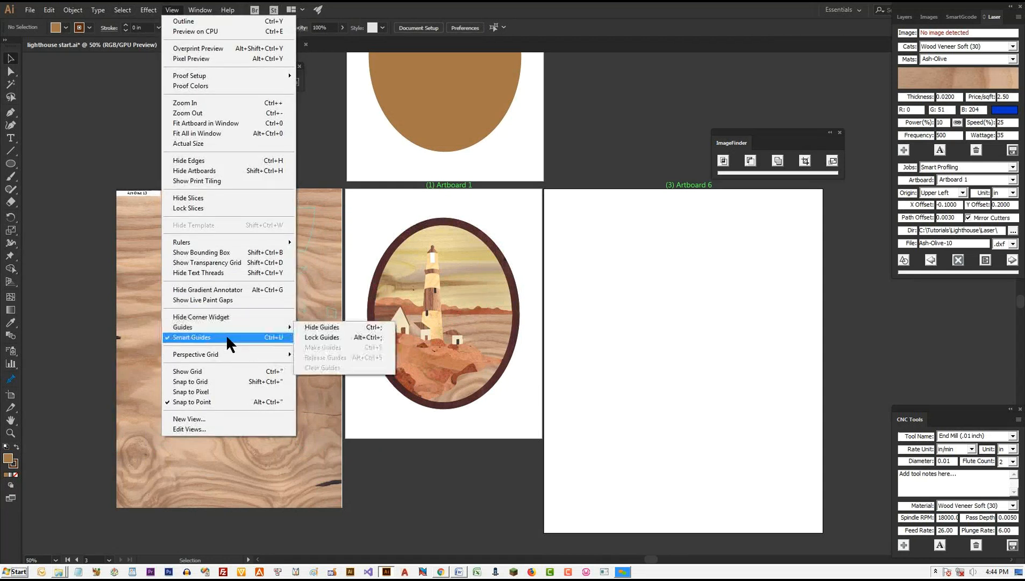
{"action": "left_click", "coordinate": [225, 338]}
{"action": "left_click_drag", "start_coordinate": [355, 205], "coordinate": [525, 426]}
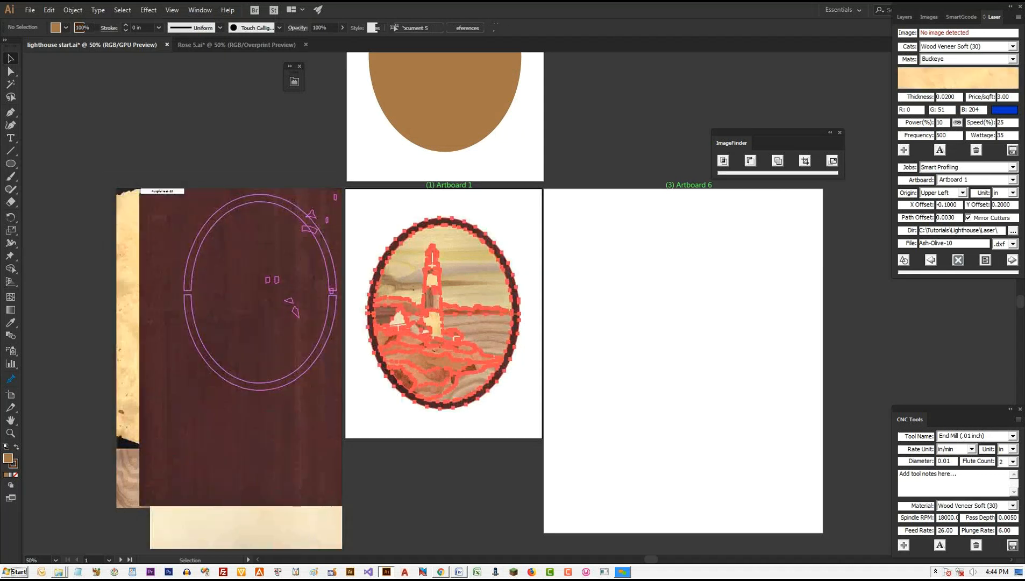
Step: In SmartGcode, set the output artboard to Artboard 6 and create toolpaths for all selected lighthouse pieces
{"action": "left_click", "coordinate": [960, 19]}
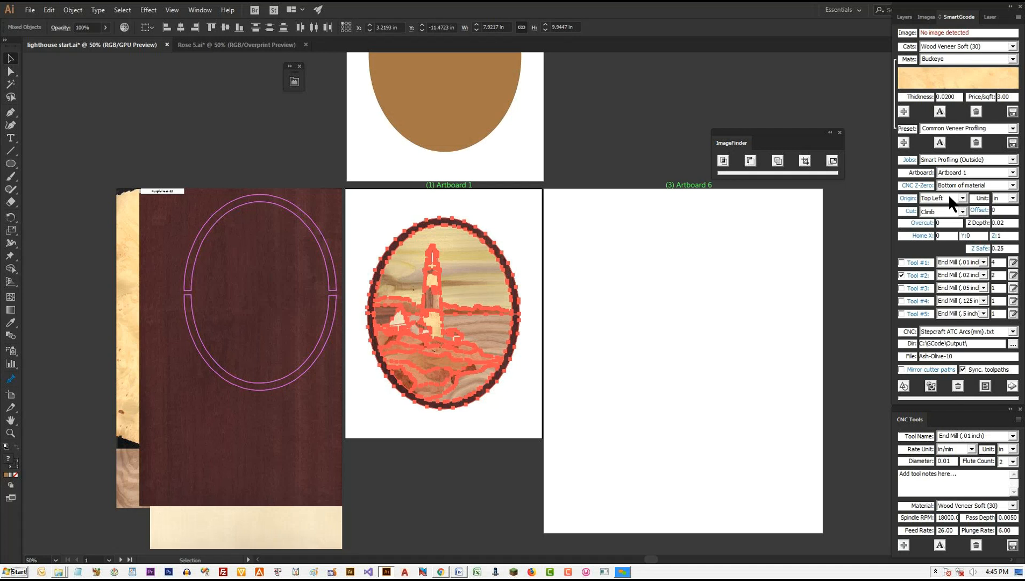
{"action": "left_click", "coordinate": [1013, 174]}
{"action": "left_click", "coordinate": [979, 196]}
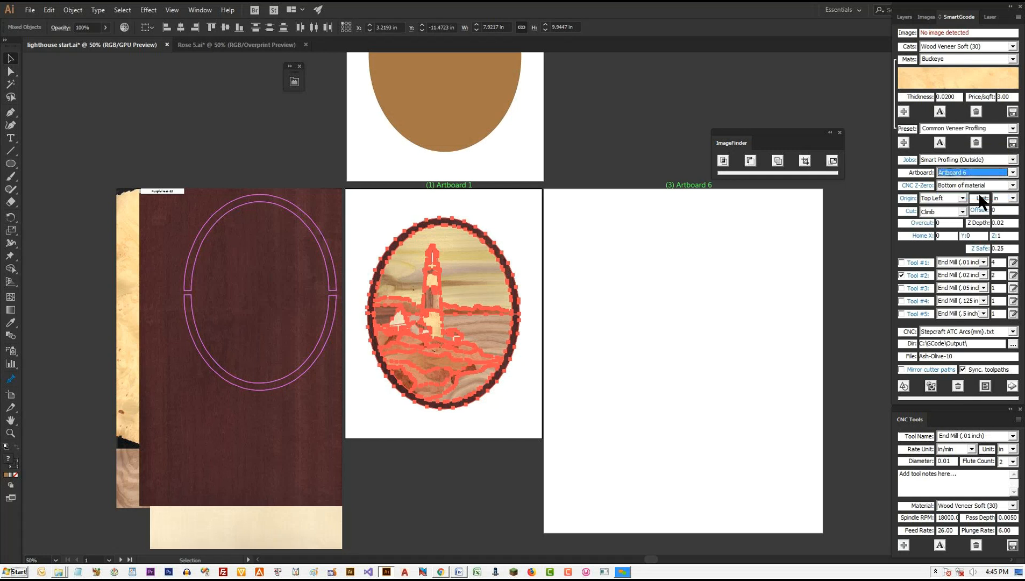
{"action": "left_click", "coordinate": [932, 386]}
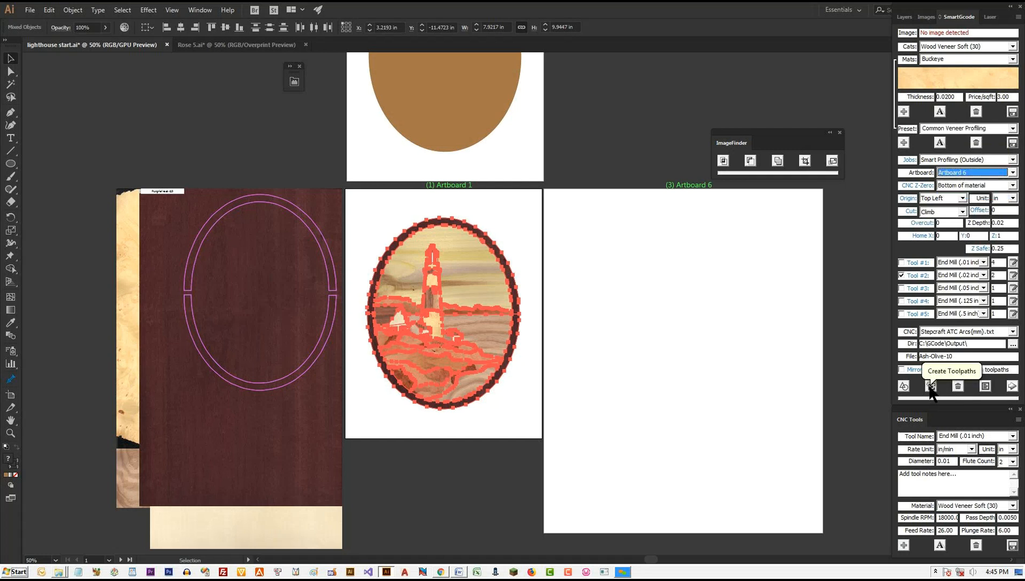
{"action": "left_click", "coordinate": [930, 387]}
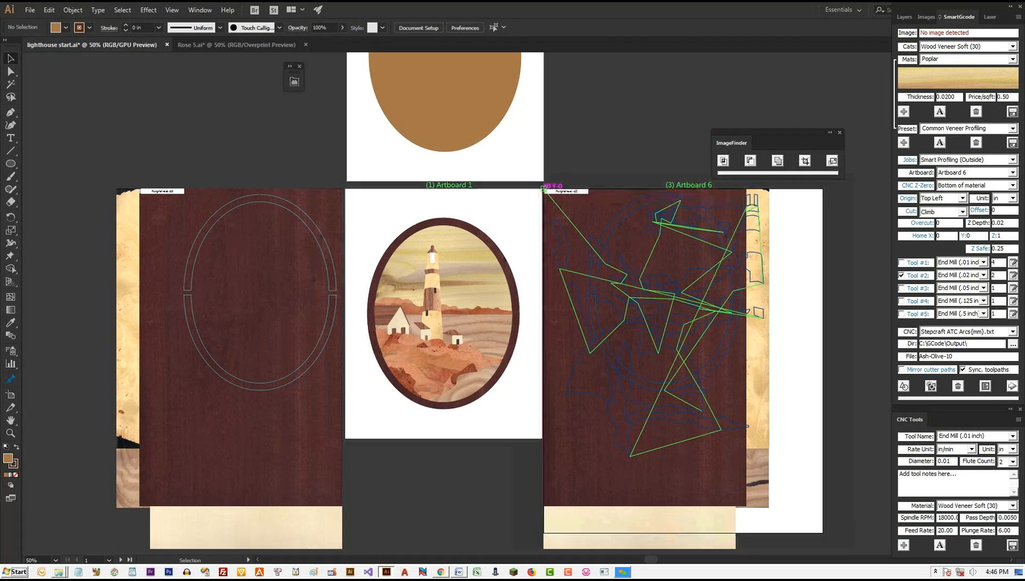
Step: Select the sky piece in the lighthouse picture and create the Poplar toolpath for it alone on Artboard 6
{"action": "left_click_drag", "start_coordinate": [725, 235], "coordinate": [637, 247]}
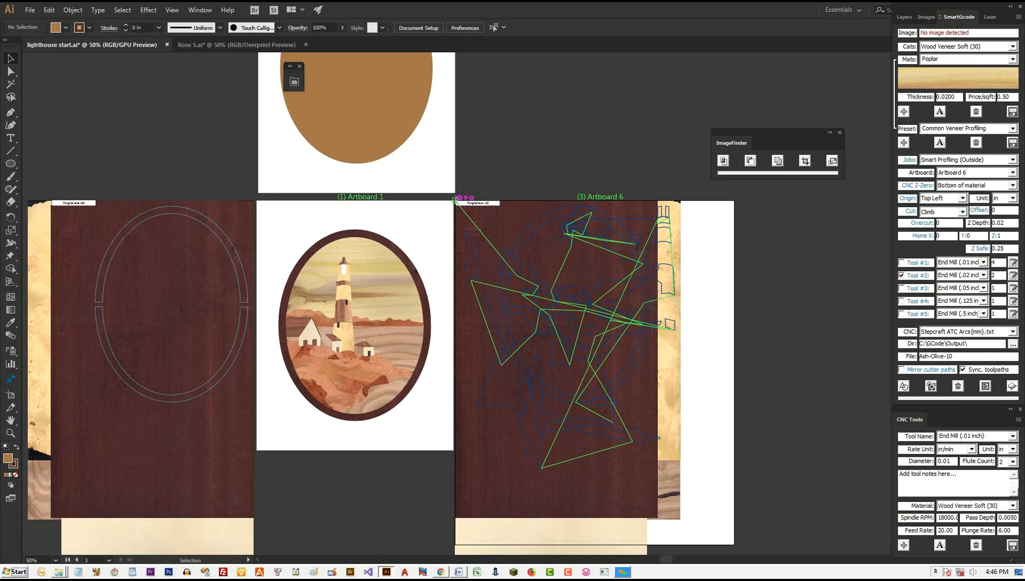
{"action": "left_click", "coordinate": [381, 280]}
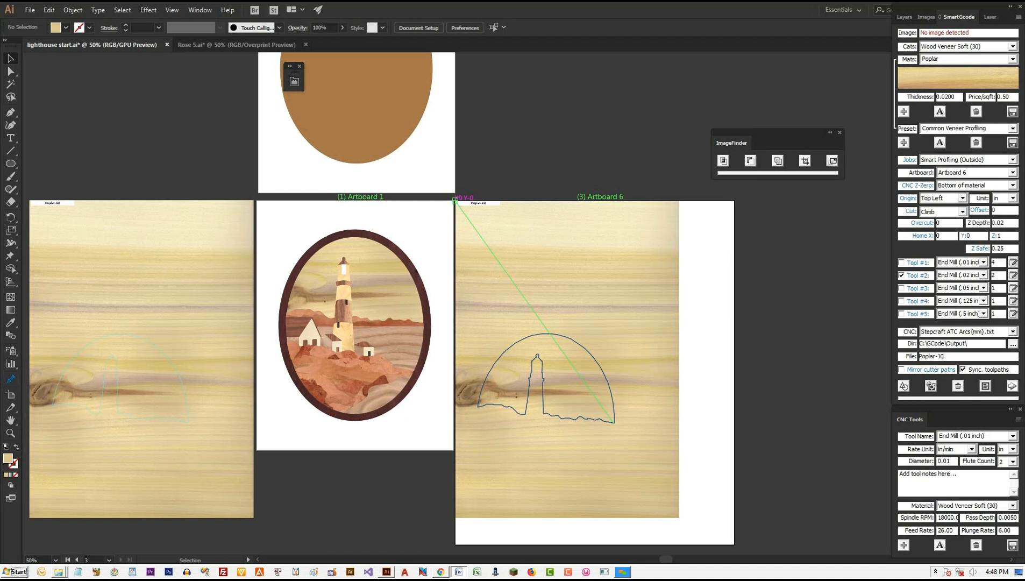
Step: Turn on tool diameter simulation to show the cutter's width along the lower-right corner of the poplar sky toolpath
{"action": "key", "text": "ctrl+space"}
{"action": "left_click_drag", "start_coordinate": [612, 422], "coordinate": [667, 422]}
{"action": "left_click_drag", "start_coordinate": [617, 421], "coordinate": [778, 421]}
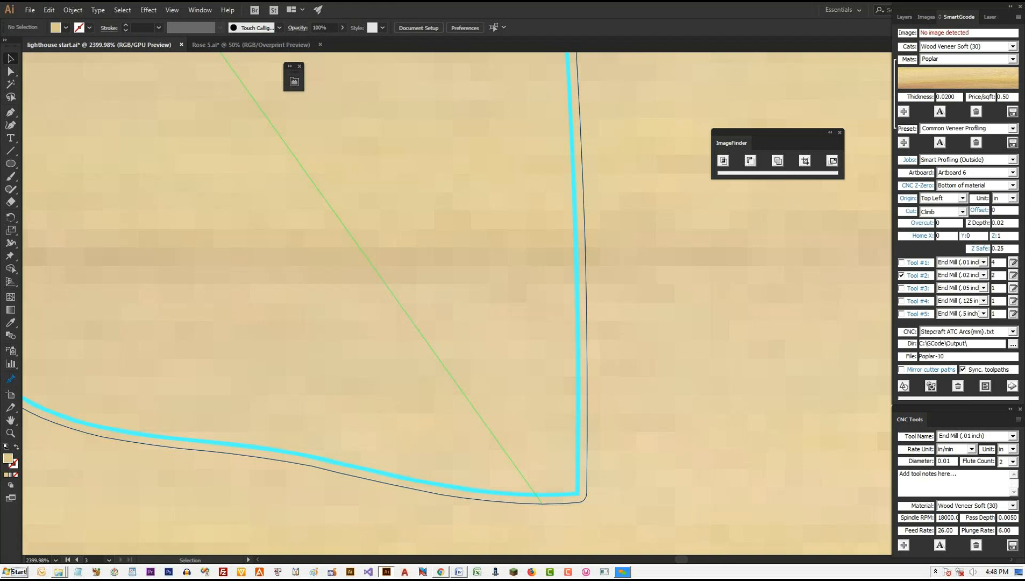
{"action": "left_click", "coordinate": [1019, 18]}
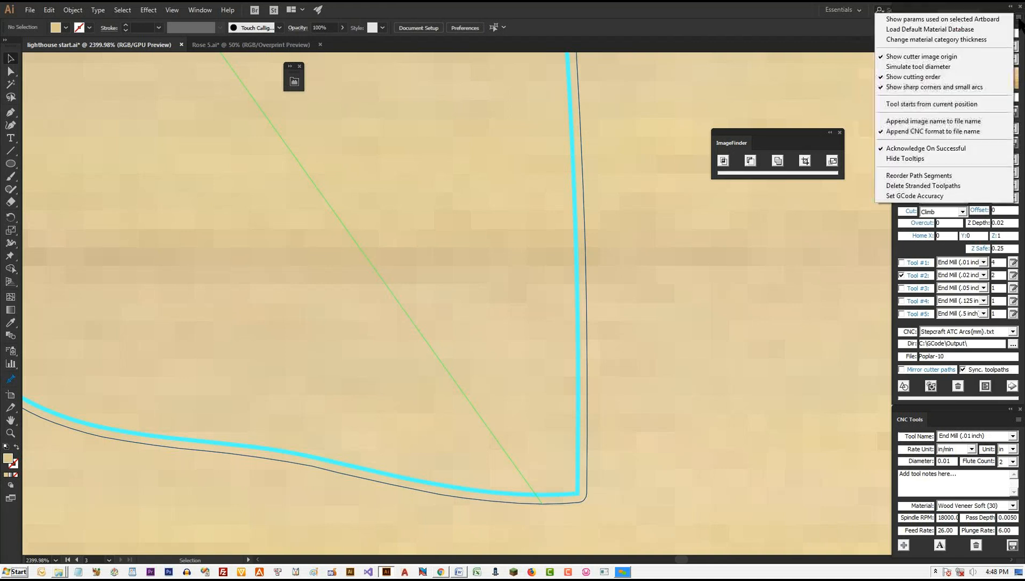
{"action": "left_click", "coordinate": [936, 66]}
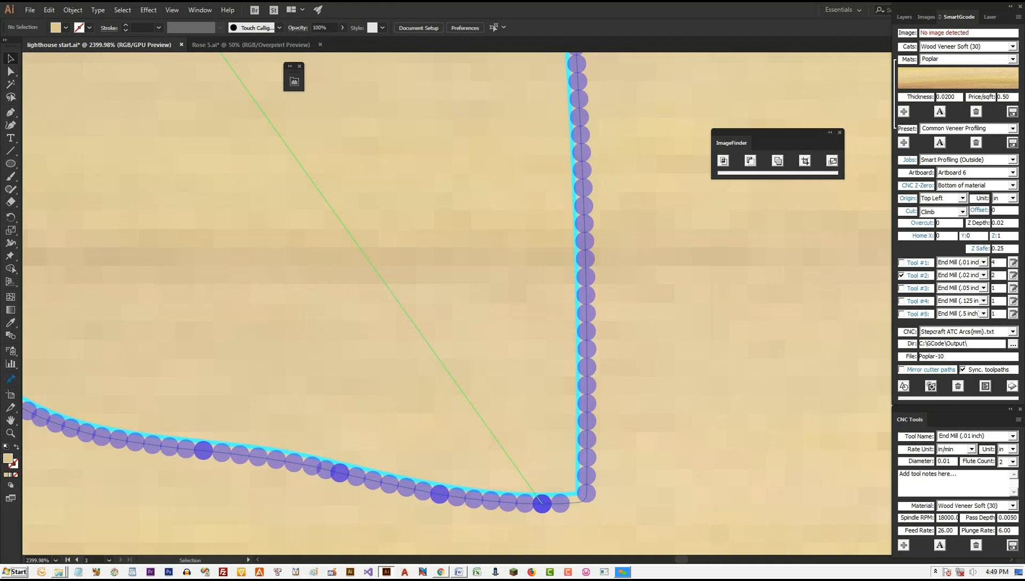
Step: Move the poplar veneer image together with its sky toolpath slightly up and to the right on Artboard 6
{"action": "scroll", "coordinate": [606, 431], "scroll_direction": "down", "scroll_amount": 7}
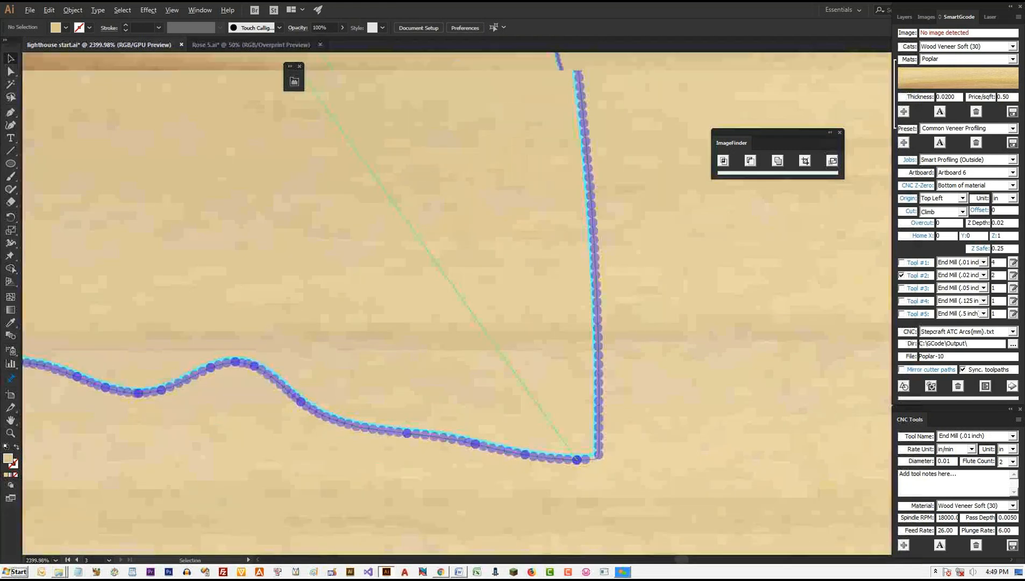
{"action": "scroll", "coordinate": [607, 428], "scroll_direction": "down", "scroll_amount": 3}
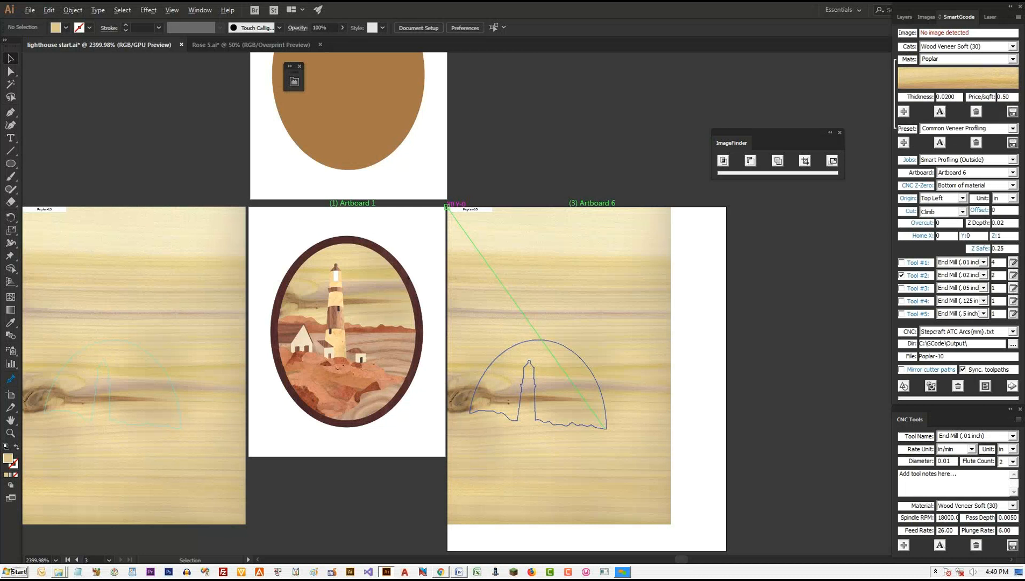
{"action": "scroll", "coordinate": [456, 303], "scroll_direction": "up", "scroll_amount": 1}
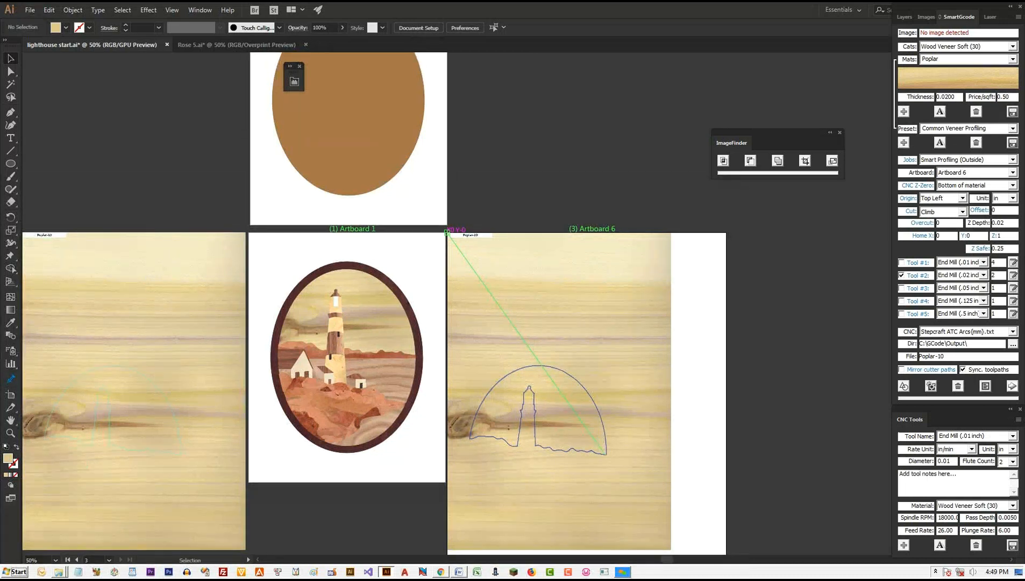
{"action": "scroll", "coordinate": [558, 432], "scroll_direction": "up", "scroll_amount": 2}
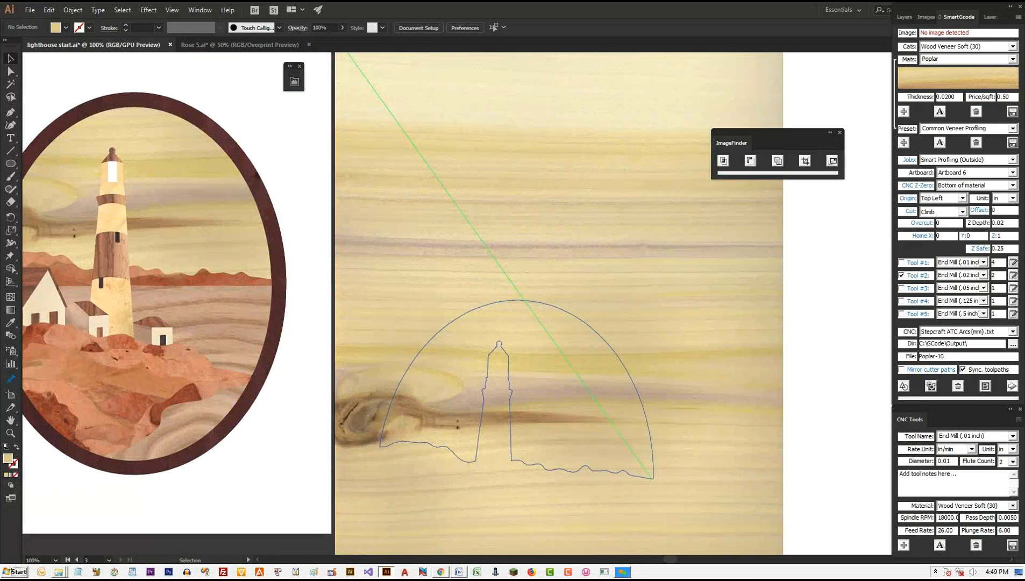
{"action": "left_click_drag", "start_coordinate": [559, 432], "coordinate": [566, 414]}
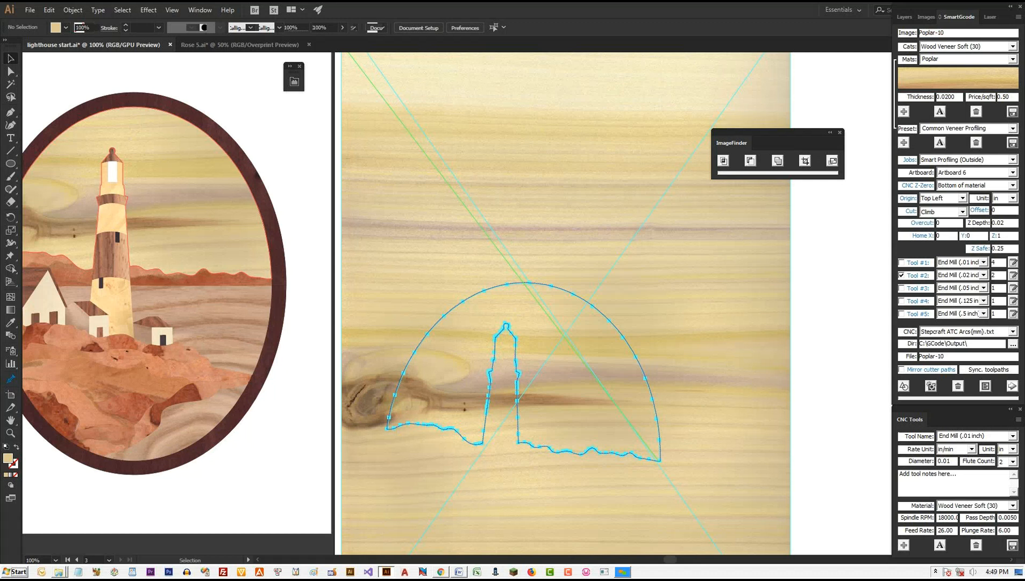
Step: Undo the last move of the poplar sheet and shift only the sky outline upward on it with Group Selection, clear of the knot
{"action": "key", "text": "ctrl+z"}
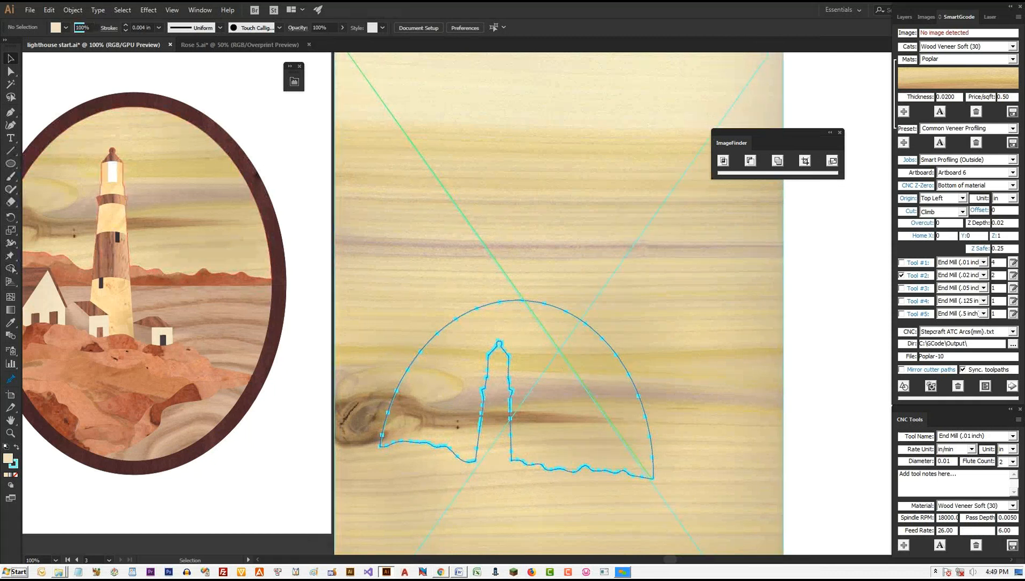
{"action": "left_click", "coordinate": [10, 71]}
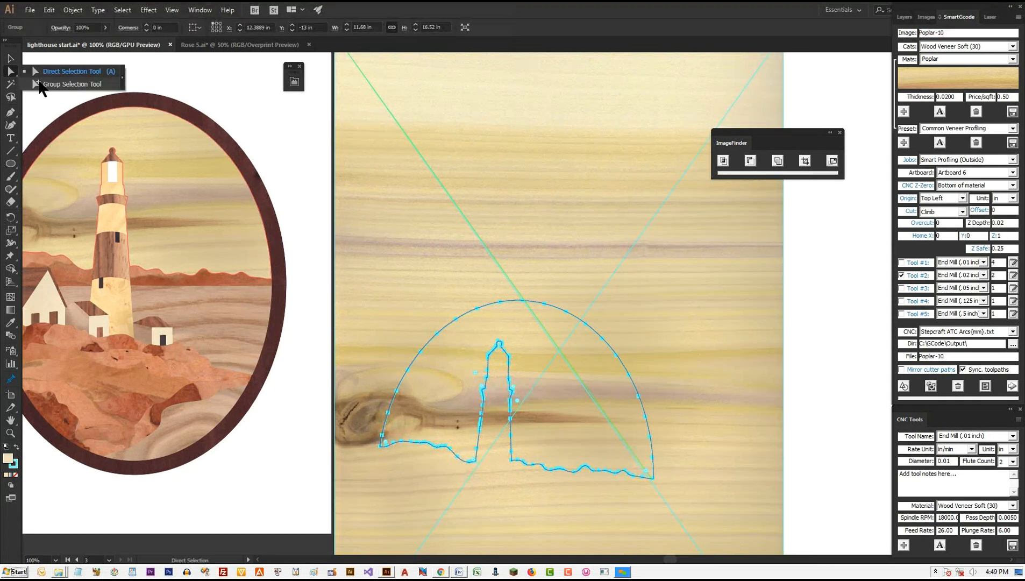
{"action": "left_click", "coordinate": [43, 84]}
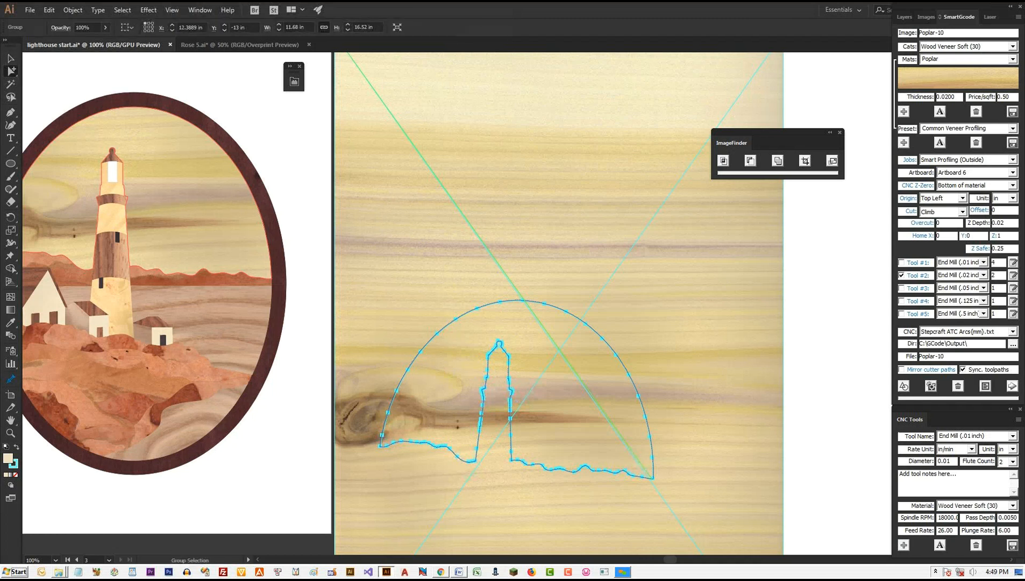
{"action": "key", "text": "ctrl+shift+a"}
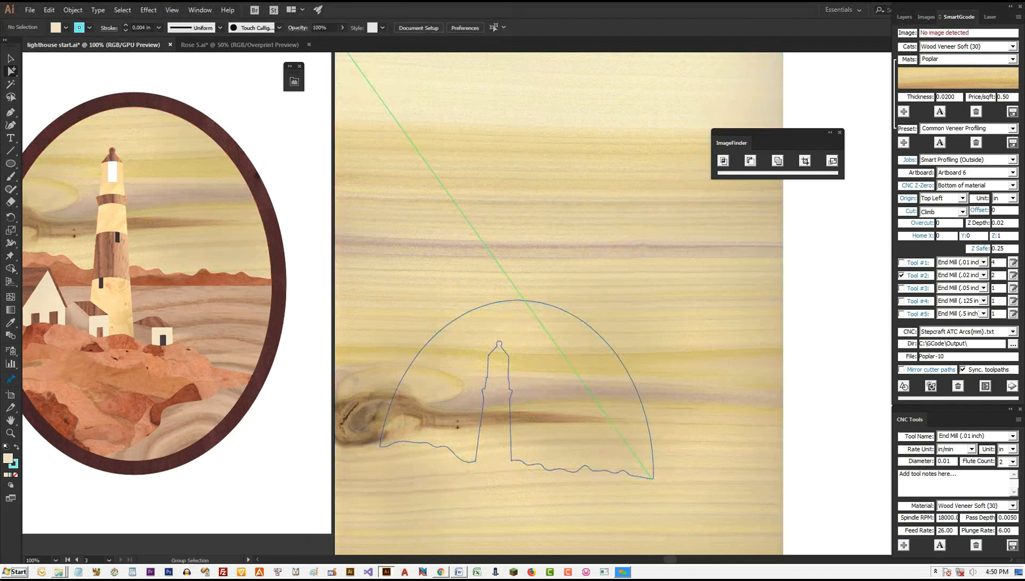
{"action": "left_click", "coordinate": [510, 420]}
{"action": "left_click_drag", "start_coordinate": [510, 419], "coordinate": [521, 344]}
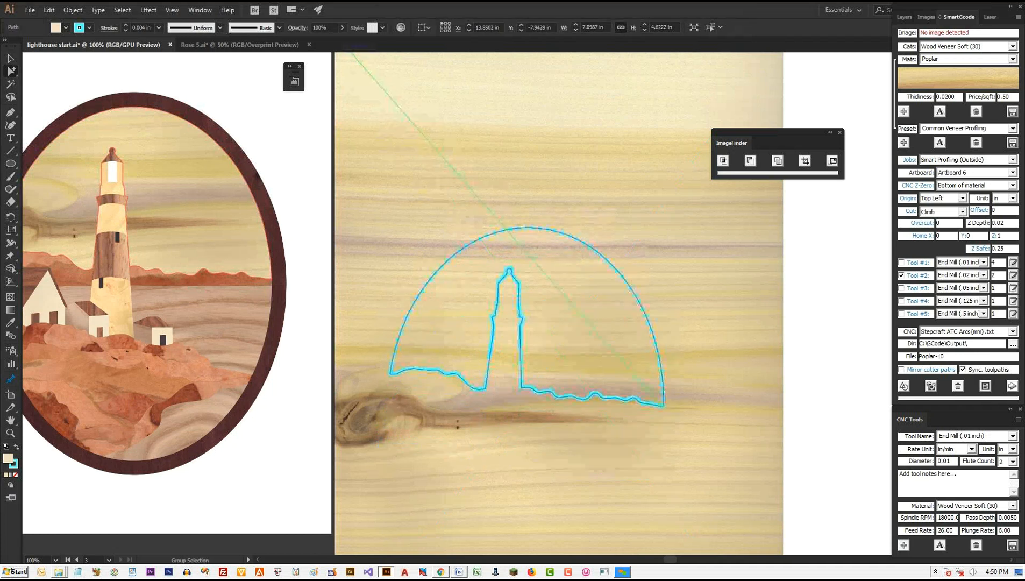
{"action": "key", "text": "ctrl+shift+a"}
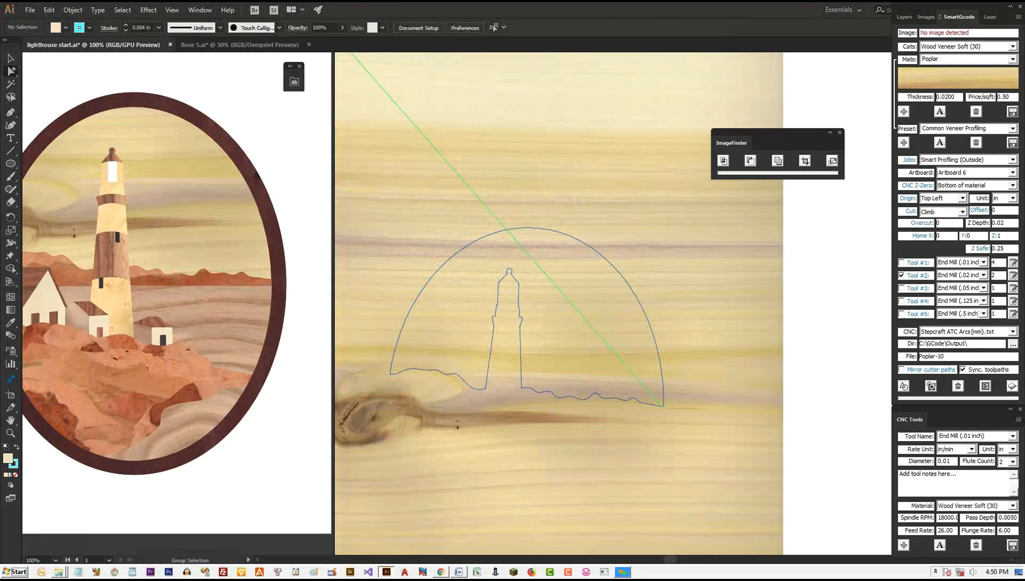
Step: Try rotating the poplar sheet together with the sky outline counterclockwise, and undo the rotation
{"action": "scroll", "coordinate": [419, 314], "scroll_direction": "up", "scroll_amount": 8}
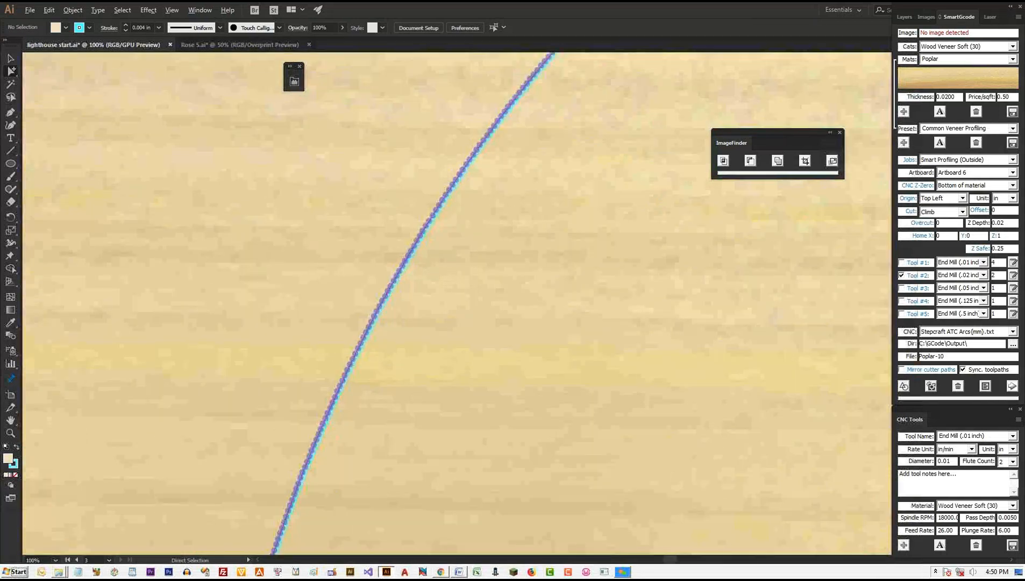
{"action": "left_click", "coordinate": [375, 315]}
{"action": "left_click", "coordinate": [375, 315]}
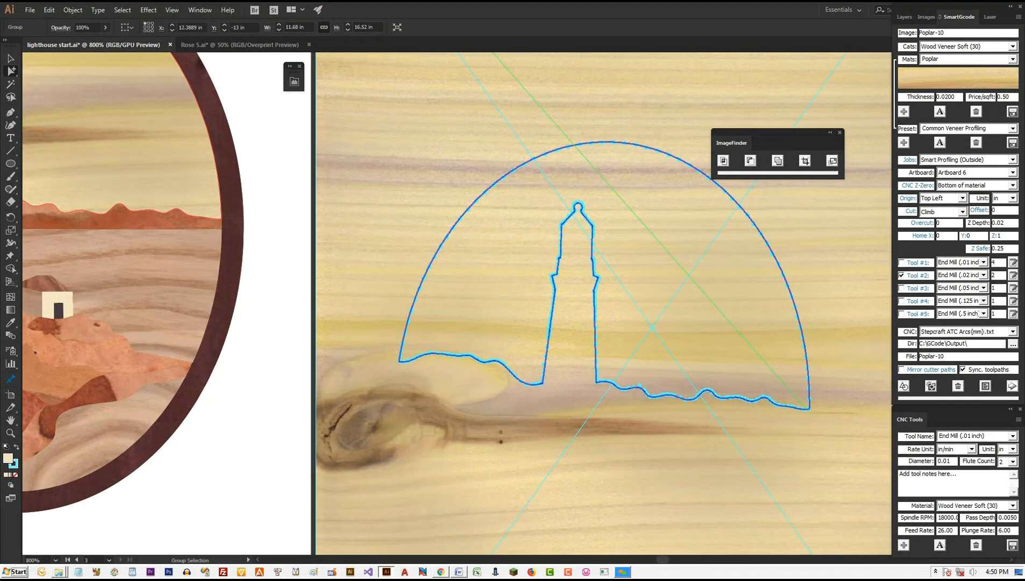
{"action": "key", "text": "r"}
{"action": "left_click_drag", "start_coordinate": [889, 193], "coordinate": [813, 99]}
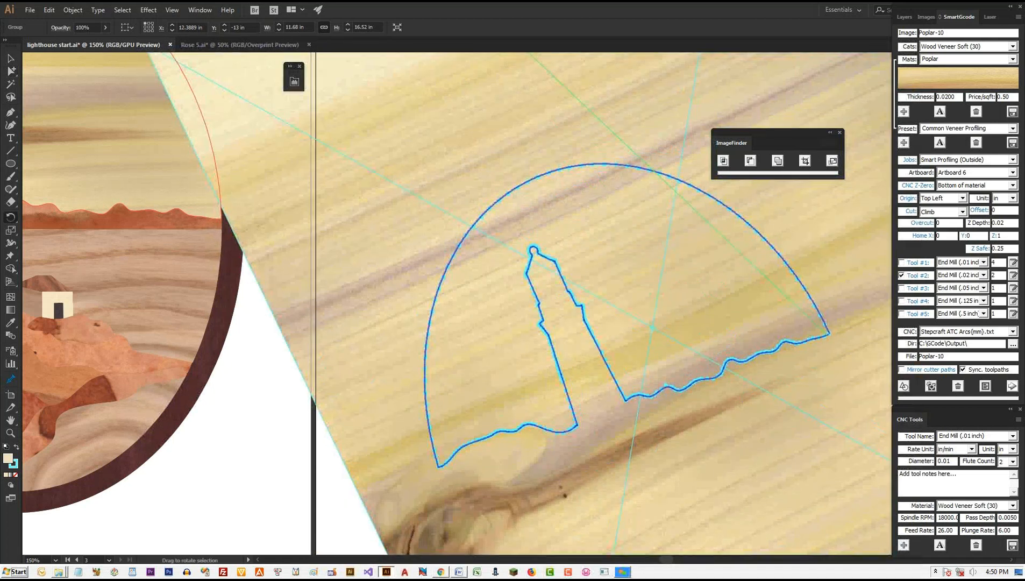
{"action": "key", "text": "ctrl+z"}
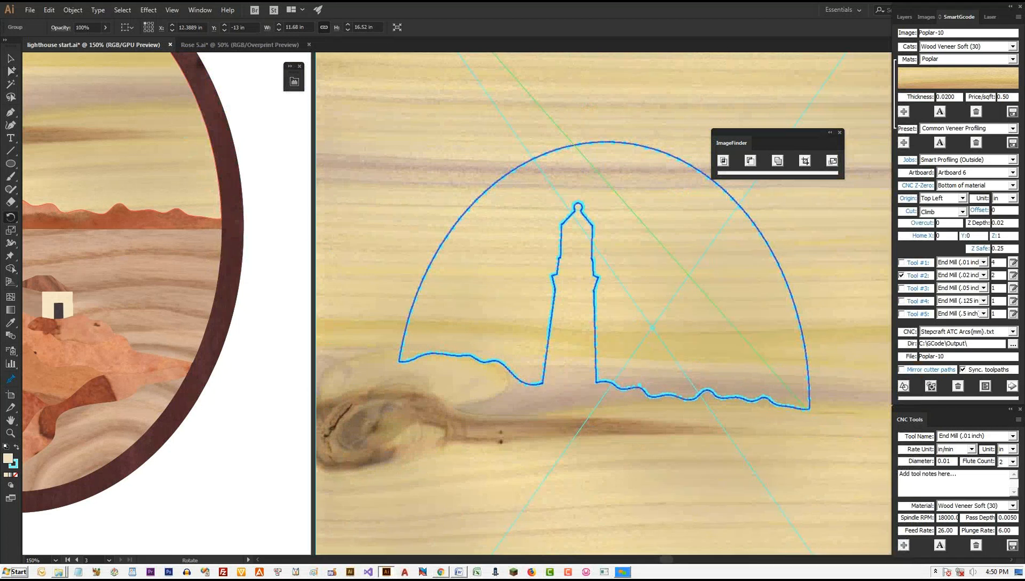
Step: Rotate only the sky outline counterclockwise on the Artboard 6 poplar sheet so its lower-left corner meets the knot
{"action": "key", "text": "a"}
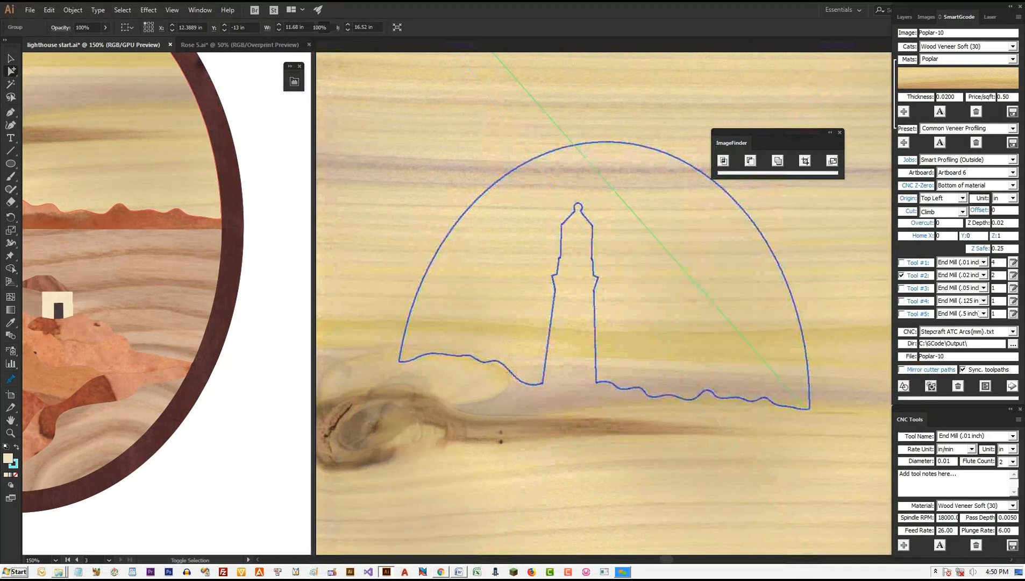
{"action": "key", "text": "ctrl+shift+a"}
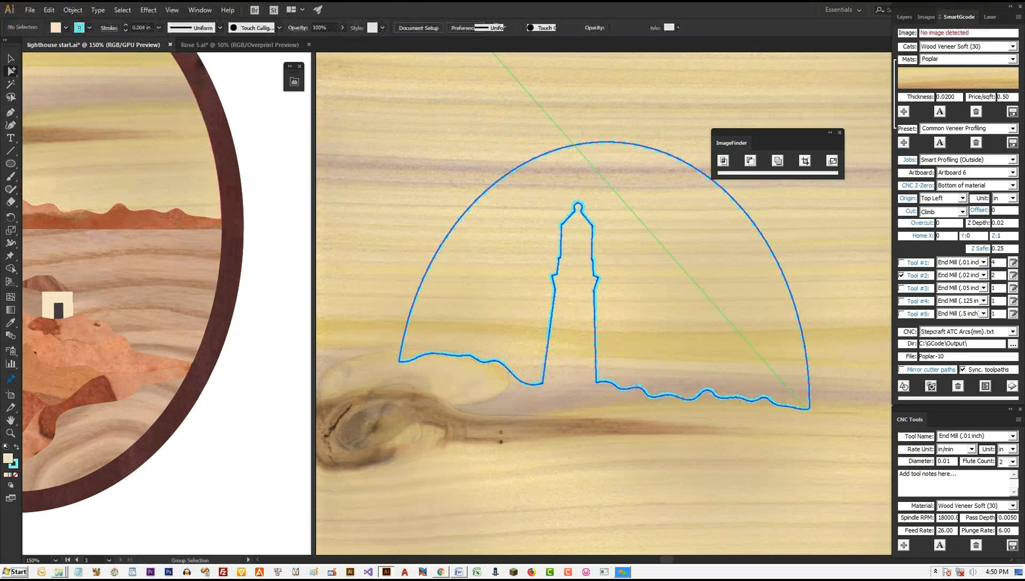
{"action": "key", "text": "ctrl+a"}
{"action": "key", "text": "r"}
{"action": "left_click_drag", "start_coordinate": [402, 365], "coordinate": [434, 416]}
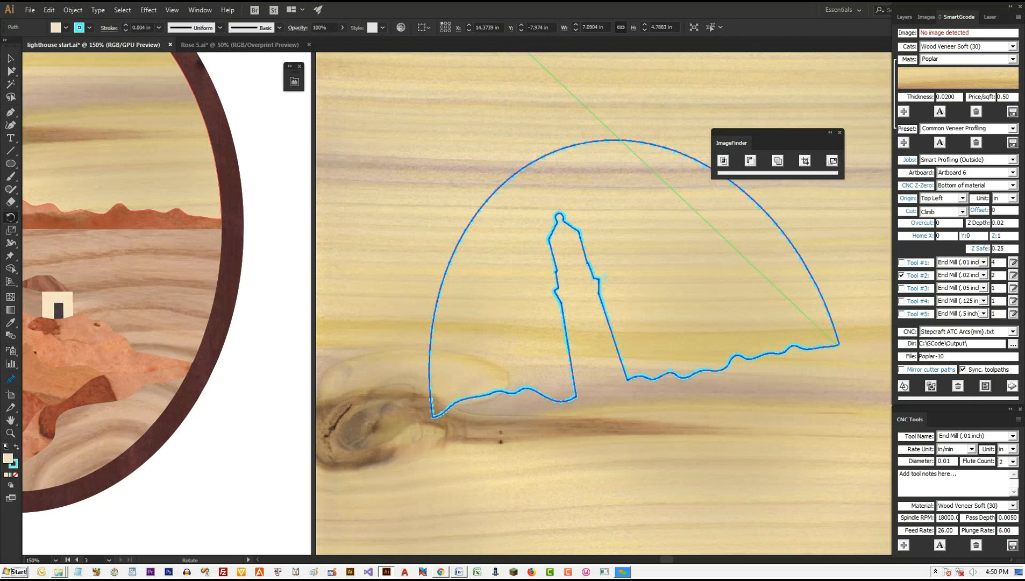
Step: Try to move the sky outline on the poplar sheet left of Artboard 1, and clear the selection
{"action": "key", "text": "ctrl+minus"}
{"action": "key", "text": "ctrl+minus"}
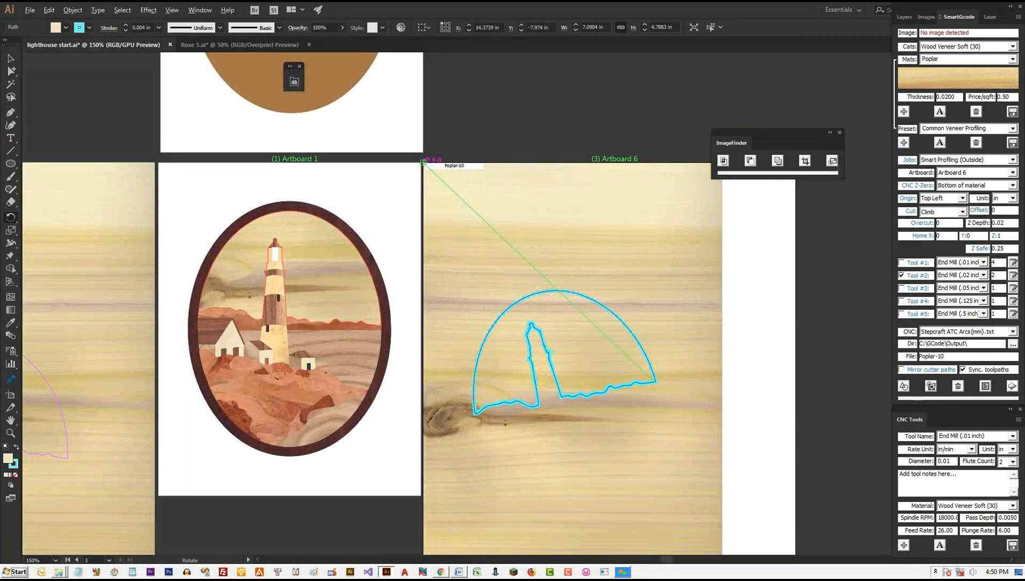
{"action": "key", "text": "ctrl+minus"}
{"action": "key", "text": "ctrl+minus"}
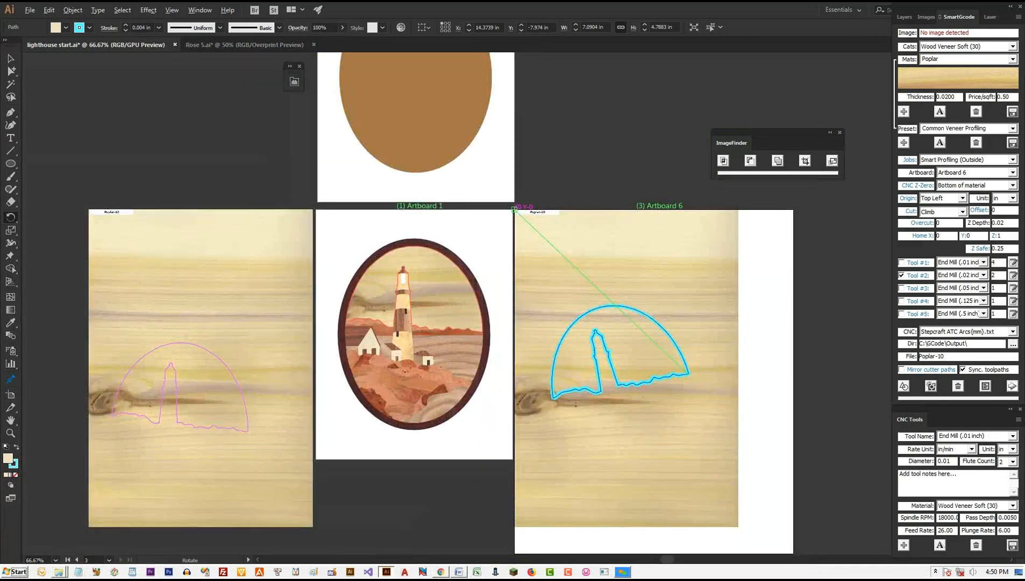
{"action": "scroll", "coordinate": [554, 374], "scroll_direction": "up", "scroll_amount": 1}
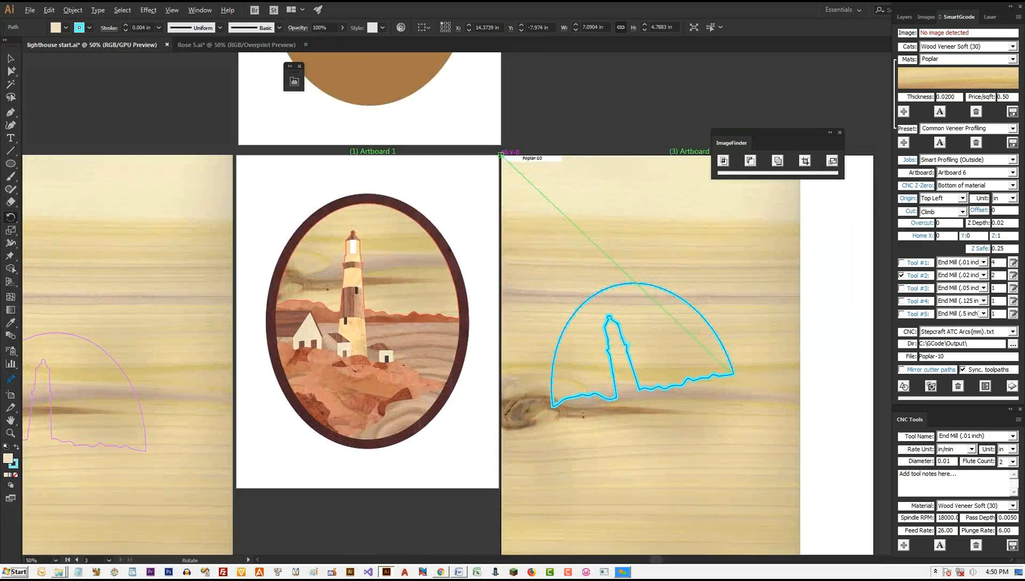
{"action": "scroll", "coordinate": [556, 371], "scroll_direction": "up", "scroll_amount": 1}
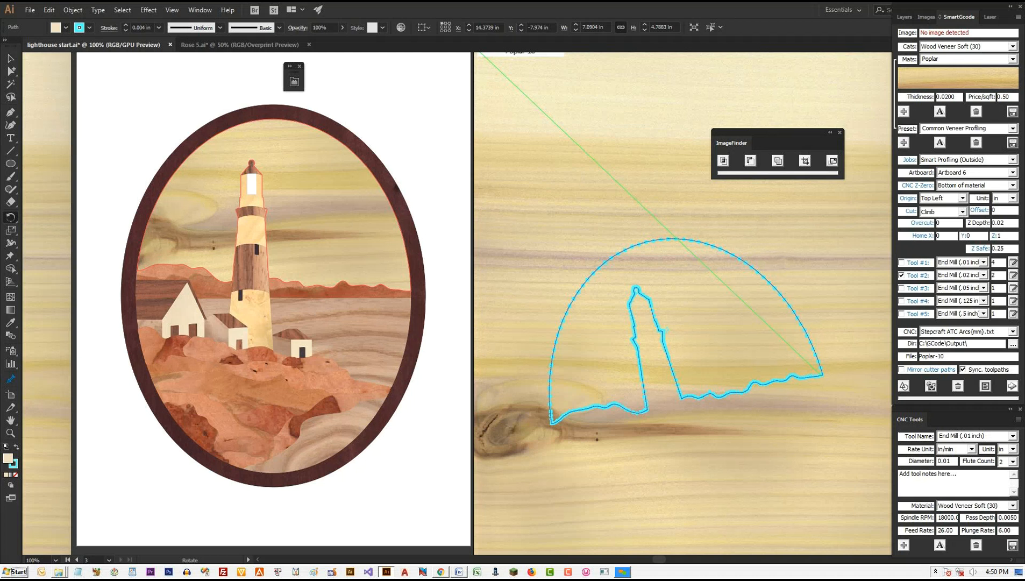
{"action": "scroll", "coordinate": [803, 352], "scroll_direction": "down", "scroll_amount": 1}
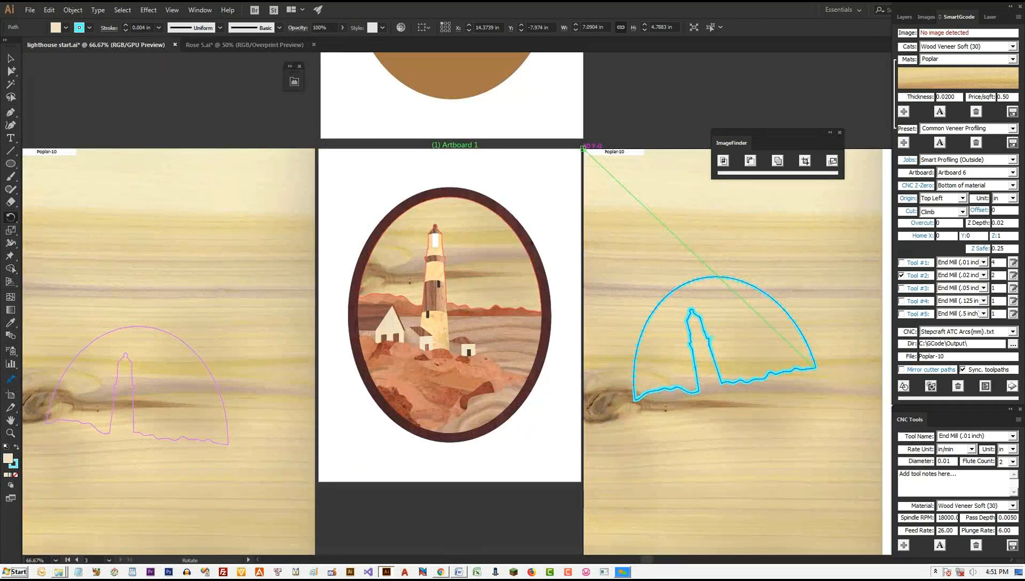
{"action": "key", "text": "v"}
{"action": "left_click_drag", "start_coordinate": [109, 433], "coordinate": [130, 395]}
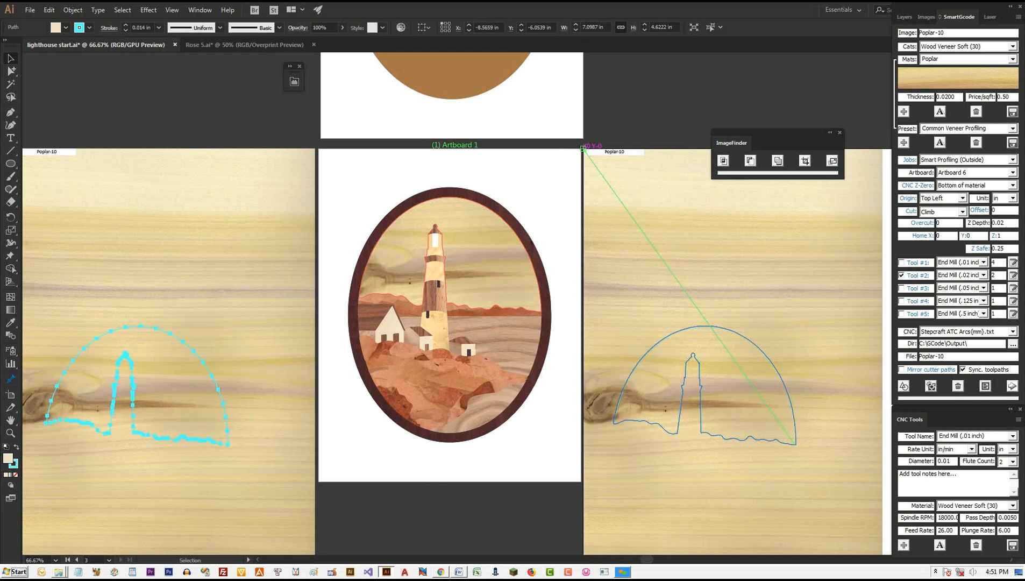
{"action": "key", "text": "ctrl+shift+a"}
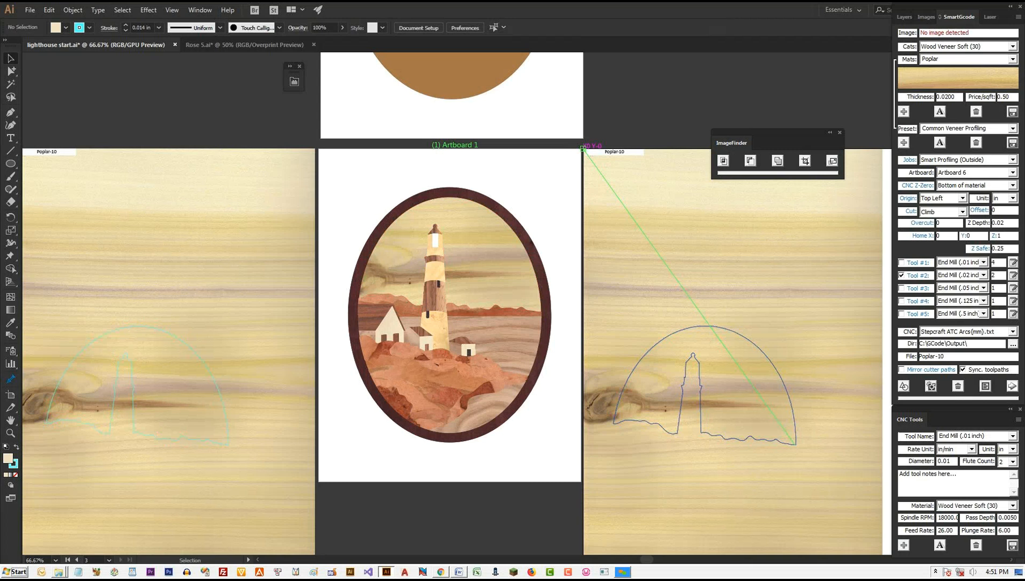
Step: With the reddish hills left of the lighthouse selected, review the available export file formats without exporting, and clear the selection
{"action": "left_click", "coordinate": [386, 299]}
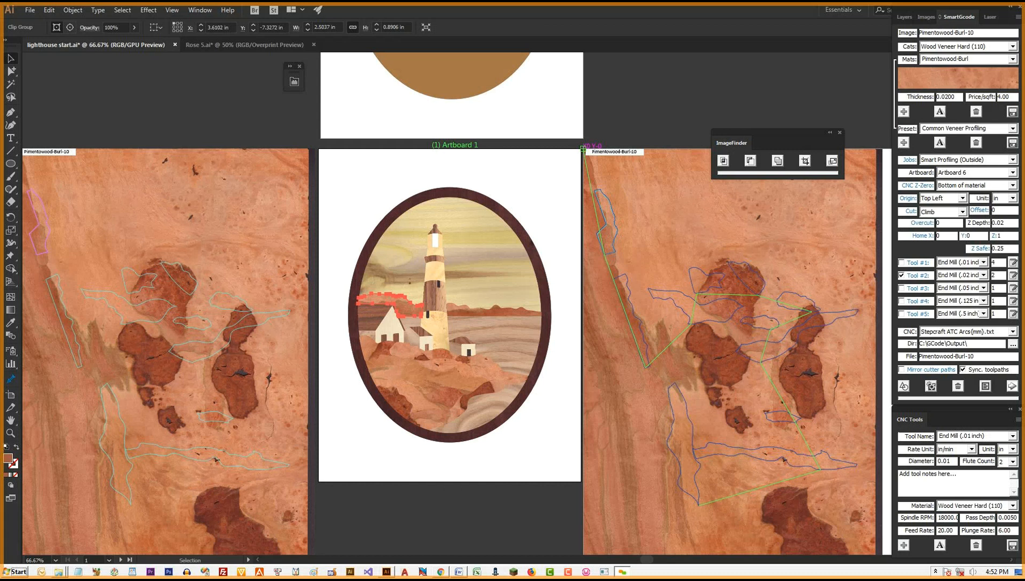
{"action": "left_click", "coordinate": [32, 10]}
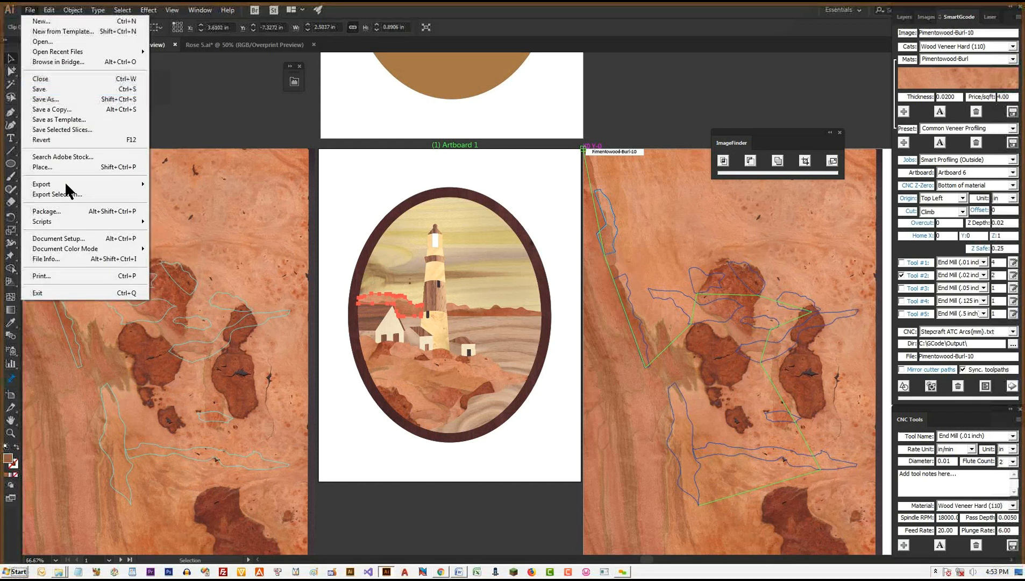
{"action": "mouse_move", "coordinate": [131, 184]}
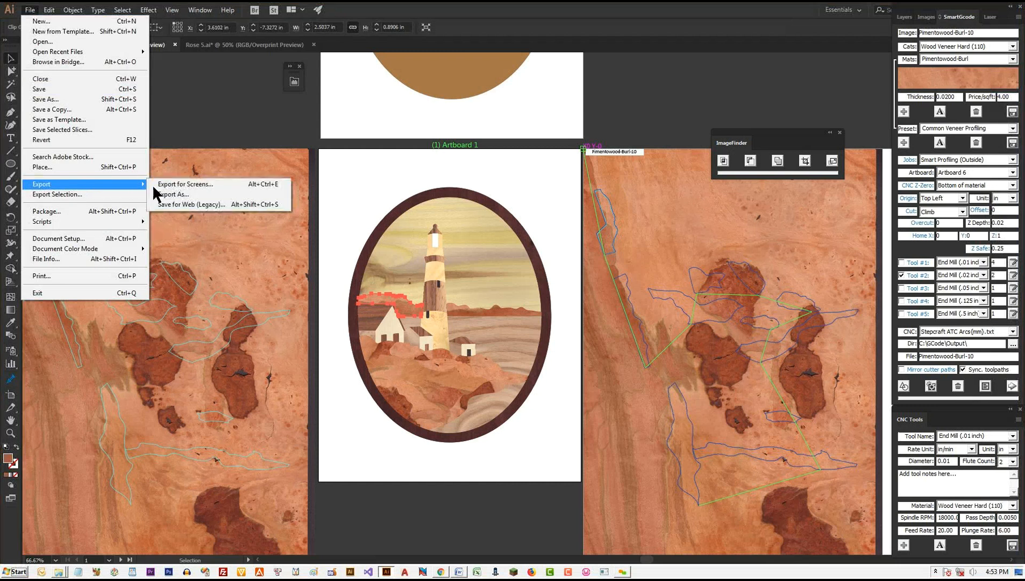
{"action": "left_click", "coordinate": [169, 192]}
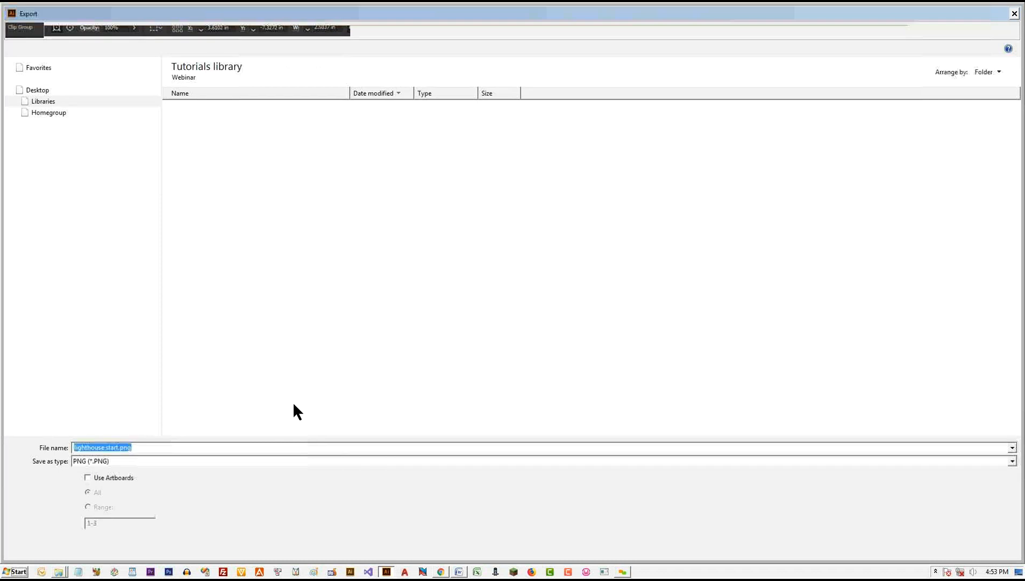
{"action": "left_click", "coordinate": [1012, 462]}
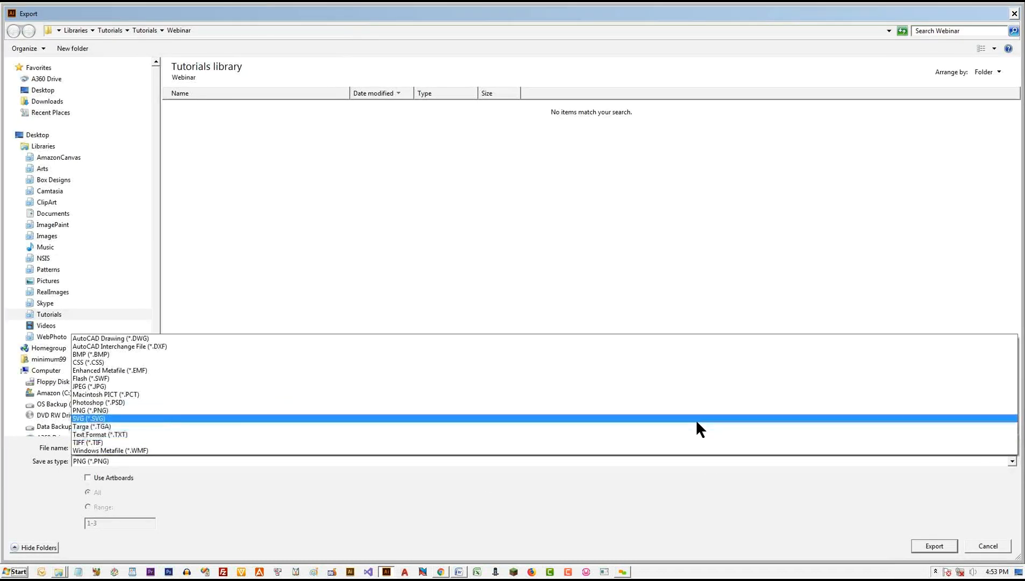
{"action": "left_click", "coordinate": [1001, 541]}
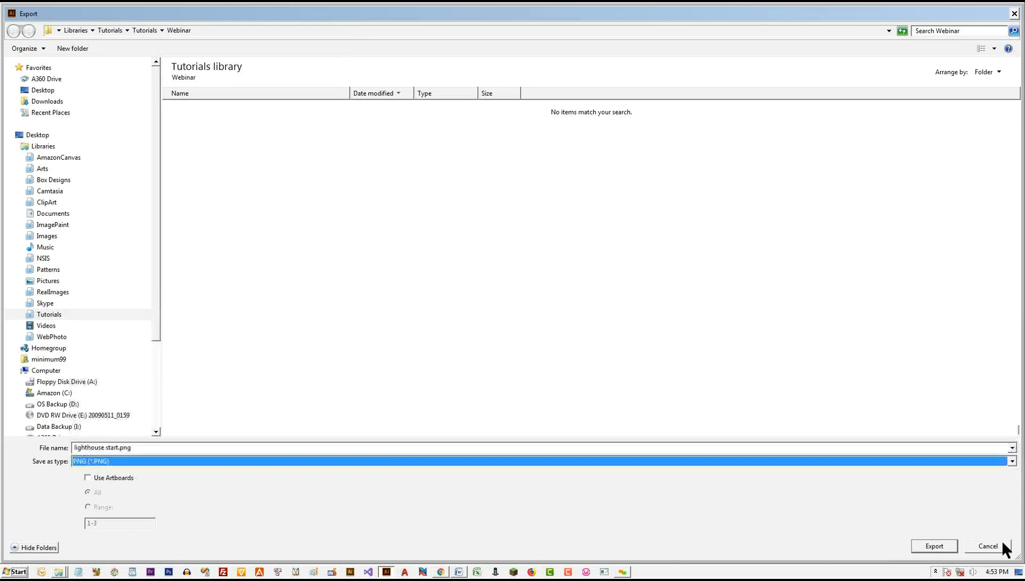
{"action": "left_click", "coordinate": [989, 546]}
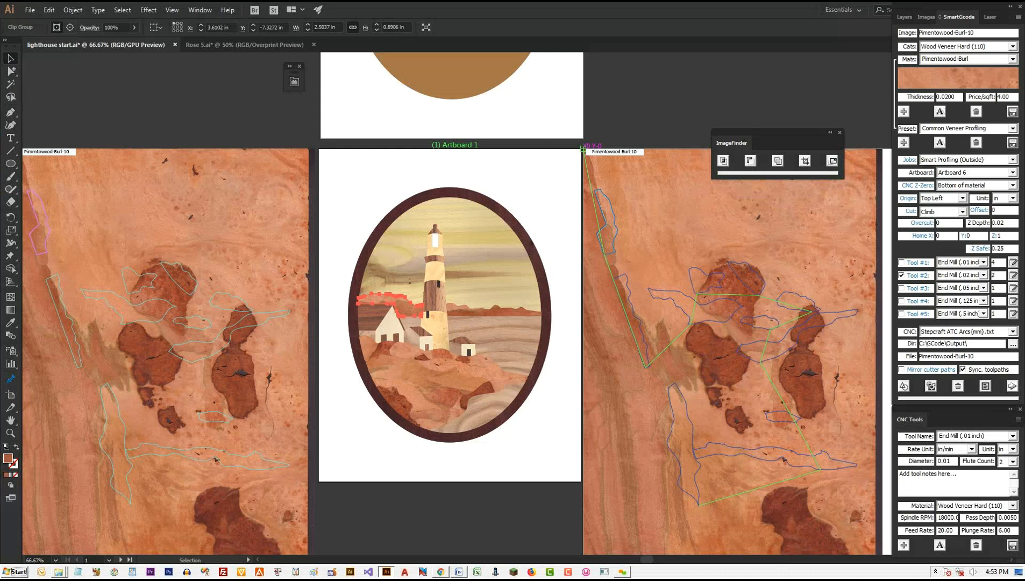
{"action": "key", "text": "ctrl+shift+a"}
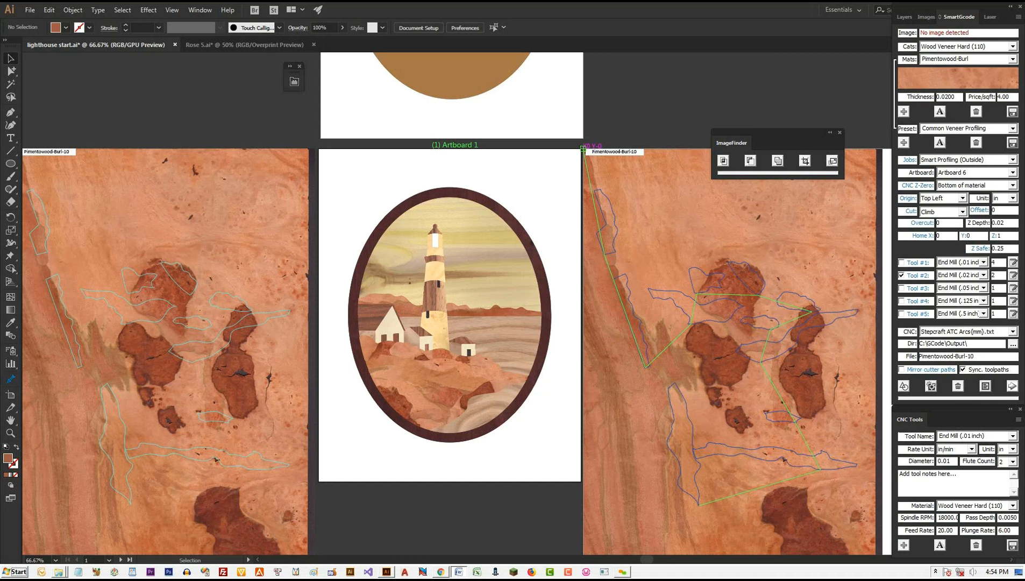
Step: For the brown oval on Artboard 5, choose the Oak-Panel material from Wood Panel Hard and the Common Veneer Pocketing preset
{"action": "key", "text": "space"}
{"action": "left_click_drag", "start_coordinate": [457, 177], "coordinate": [481, 495]}
{"action": "left_click", "coordinate": [476, 289]}
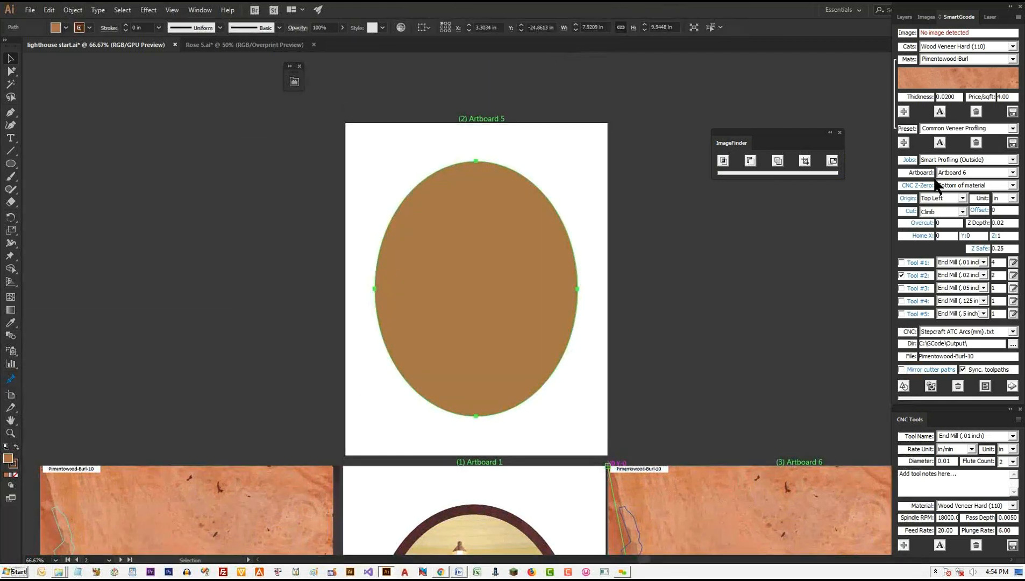
{"action": "left_click", "coordinate": [1013, 48]}
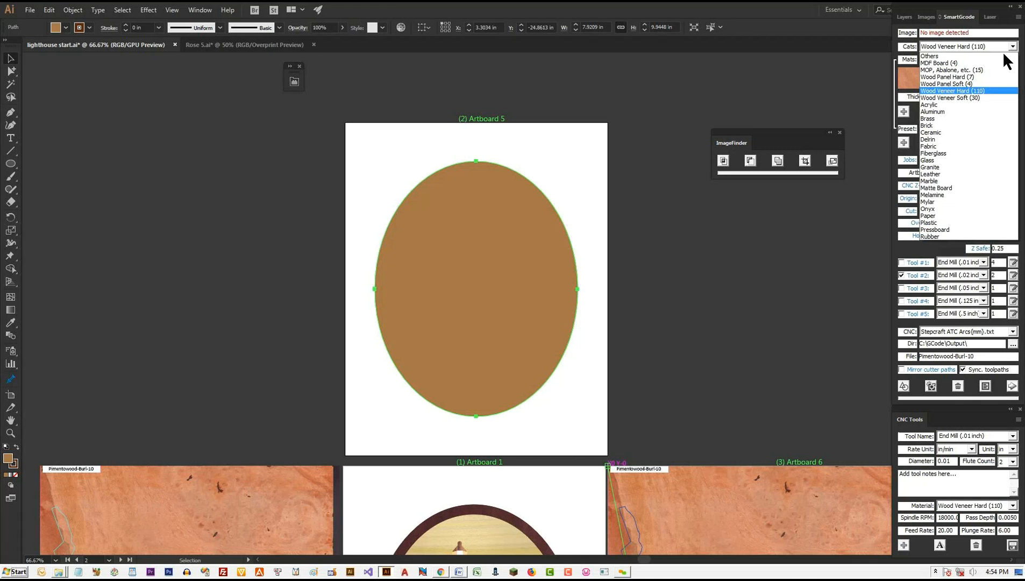
{"action": "left_click", "coordinate": [988, 77]}
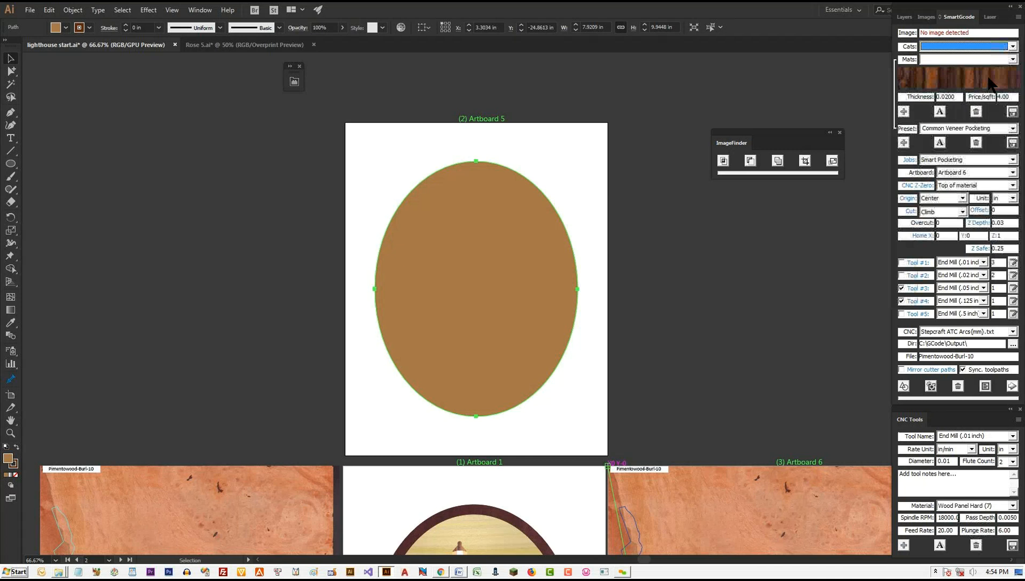
{"action": "left_click", "coordinate": [1013, 60]}
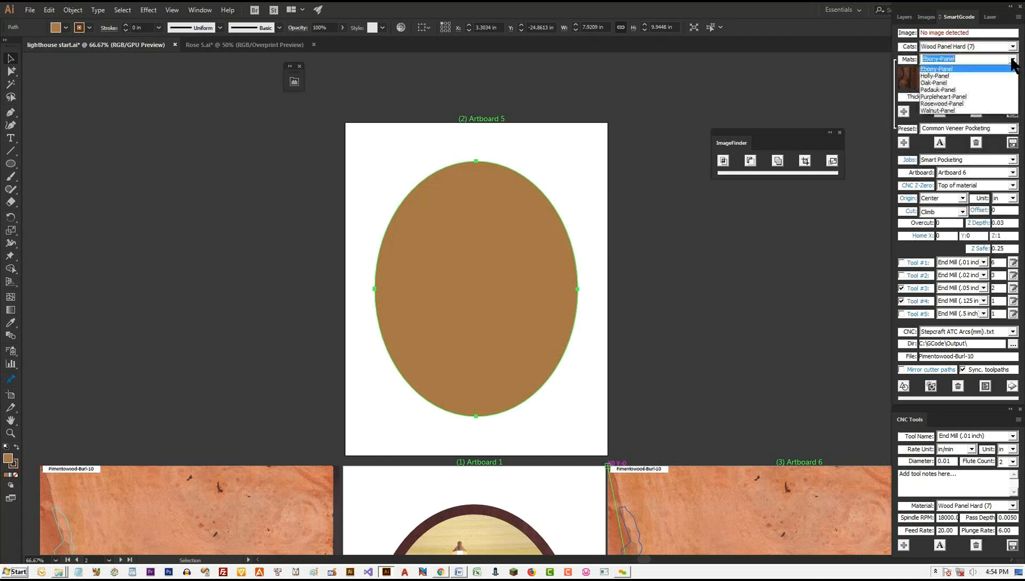
{"action": "left_click", "coordinate": [973, 82]}
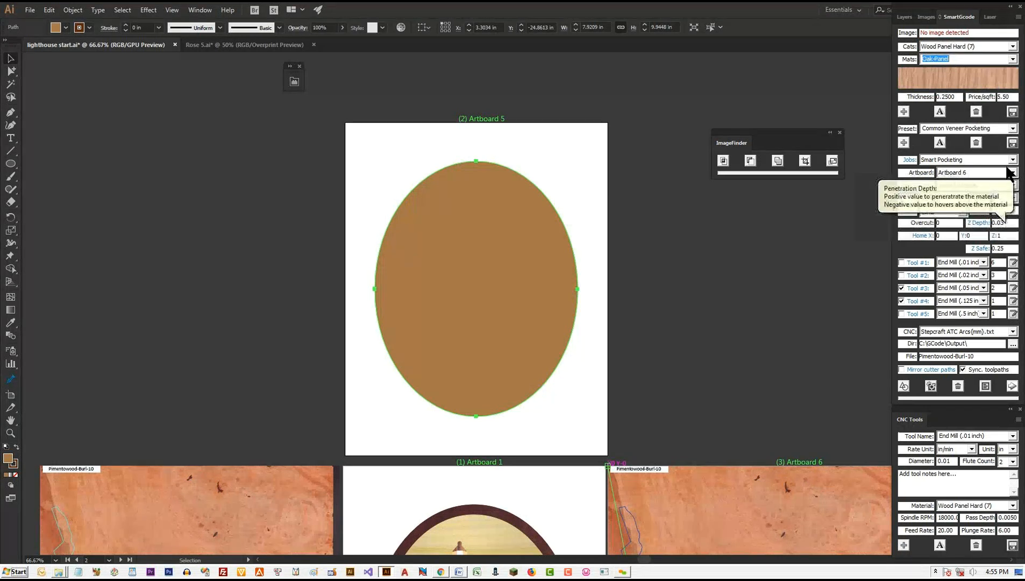
{"action": "left_click", "coordinate": [1013, 132]}
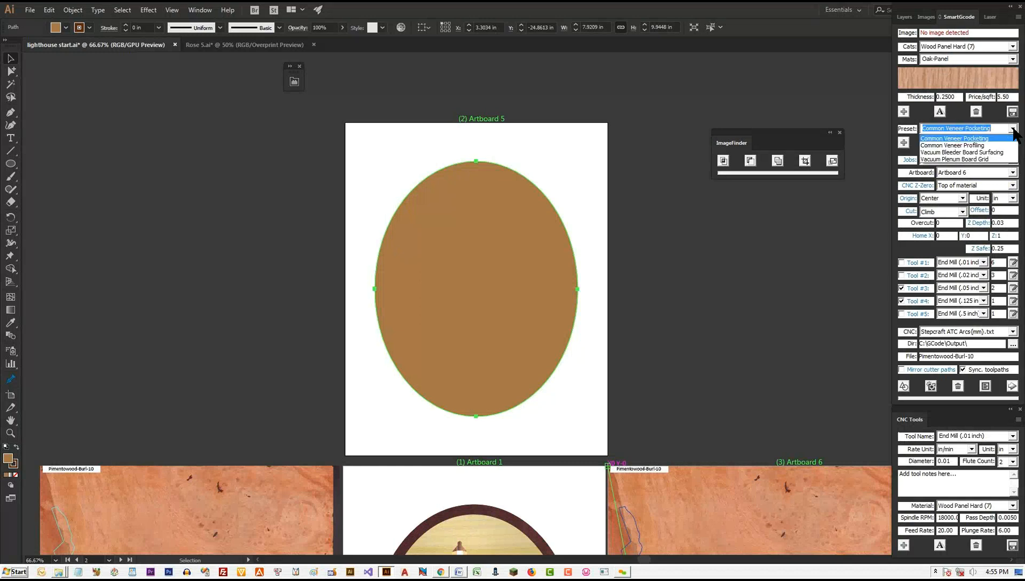
{"action": "left_click", "coordinate": [982, 138]}
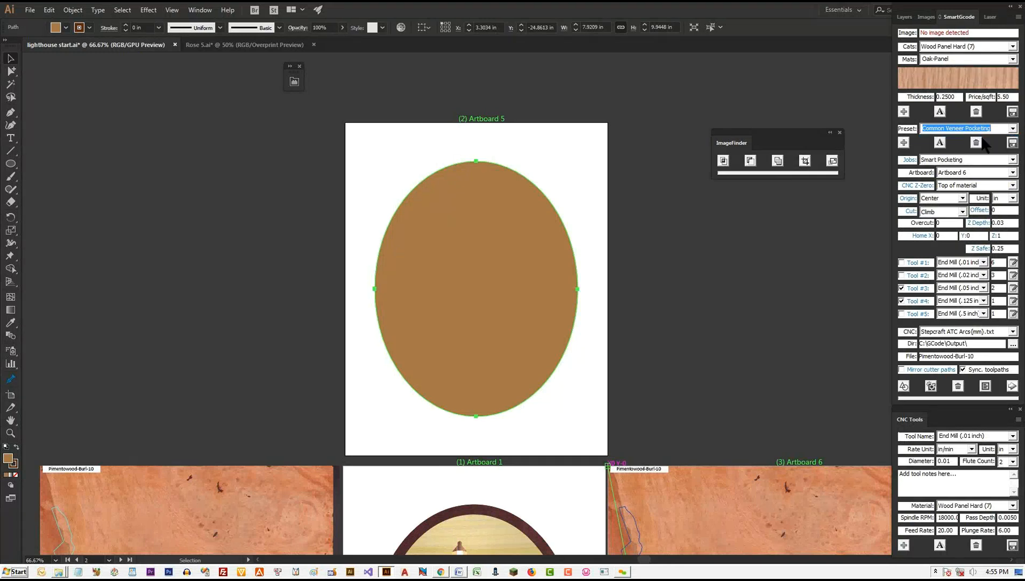
Step: Assign the oval's pocketing job to Artboard 5, using the Common Veneer Pocketing preset, Climb cut and Center origin
{"action": "left_click", "coordinate": [1012, 173]}
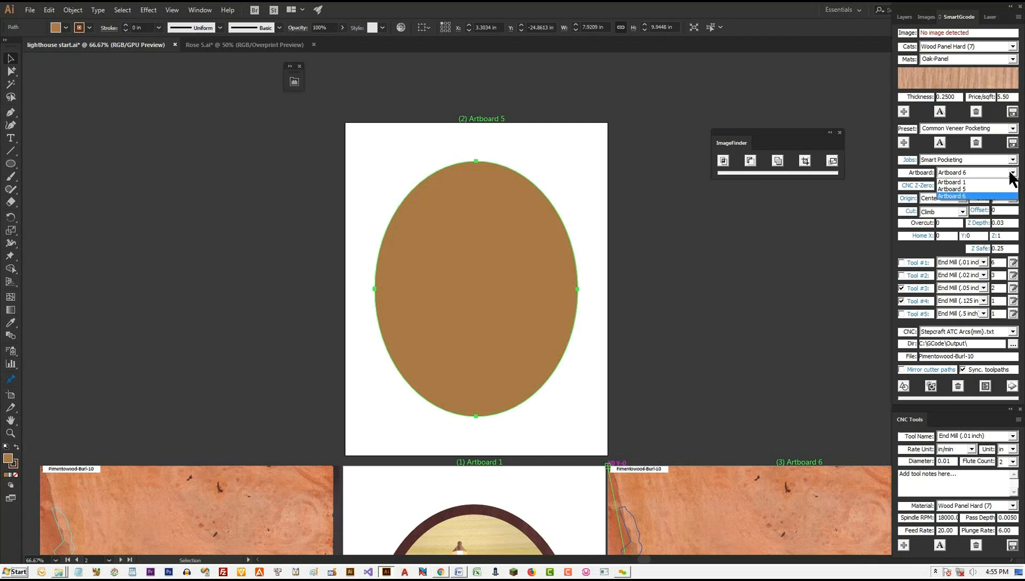
{"action": "left_click", "coordinate": [971, 188]}
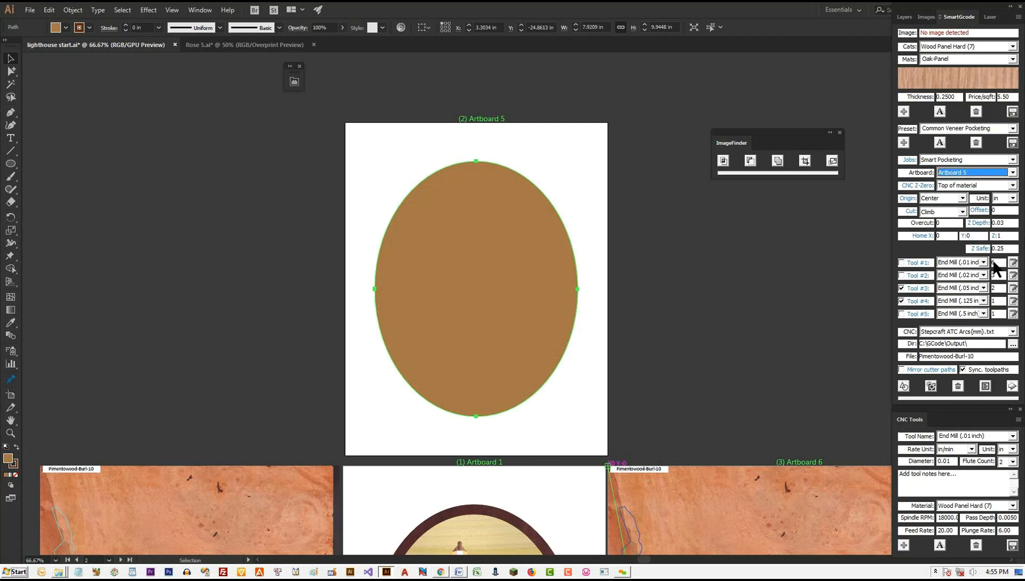
{"action": "left_click", "coordinate": [1013, 129]}
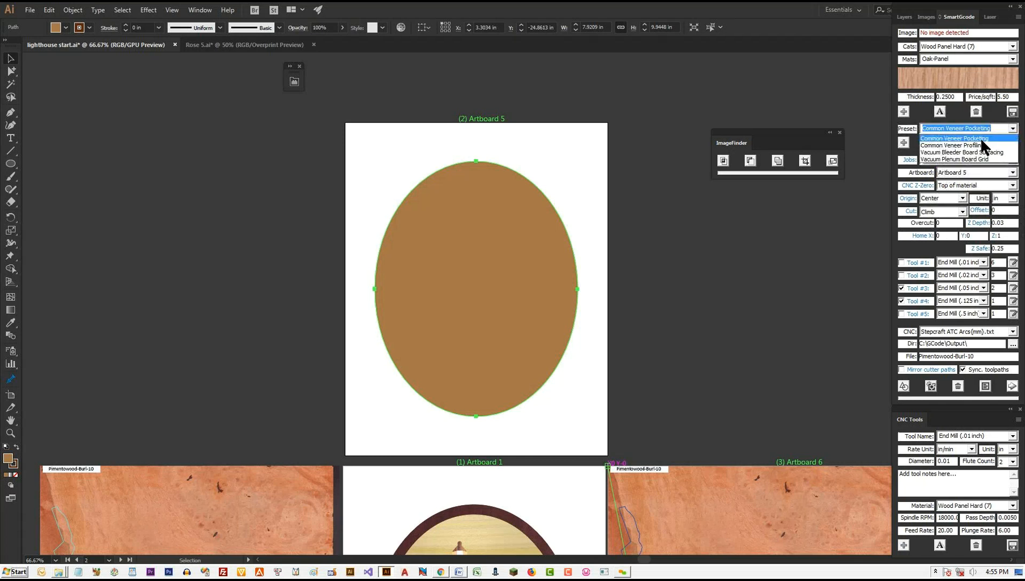
{"action": "left_click", "coordinate": [981, 138]}
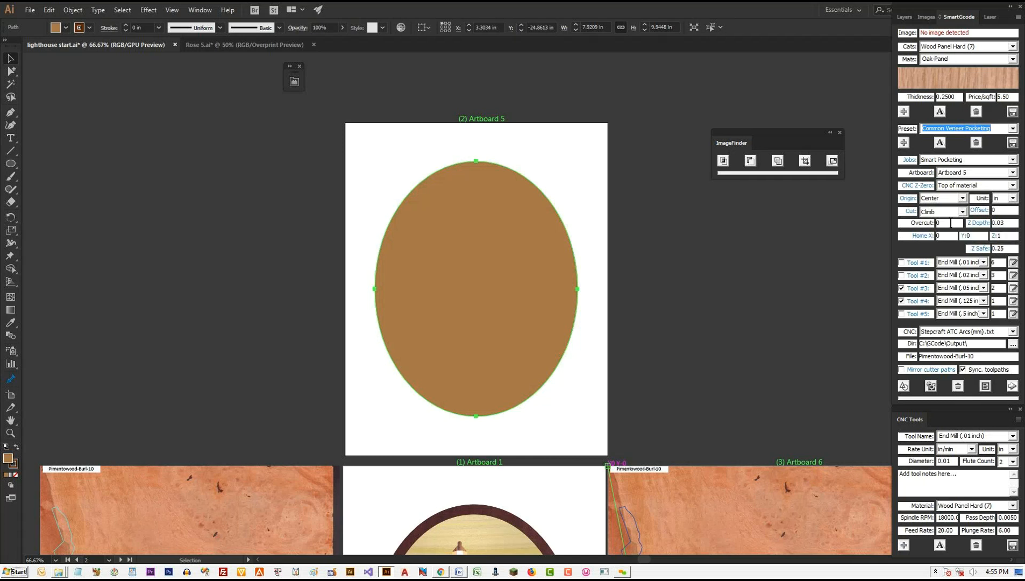
{"action": "left_click", "coordinate": [950, 214]}
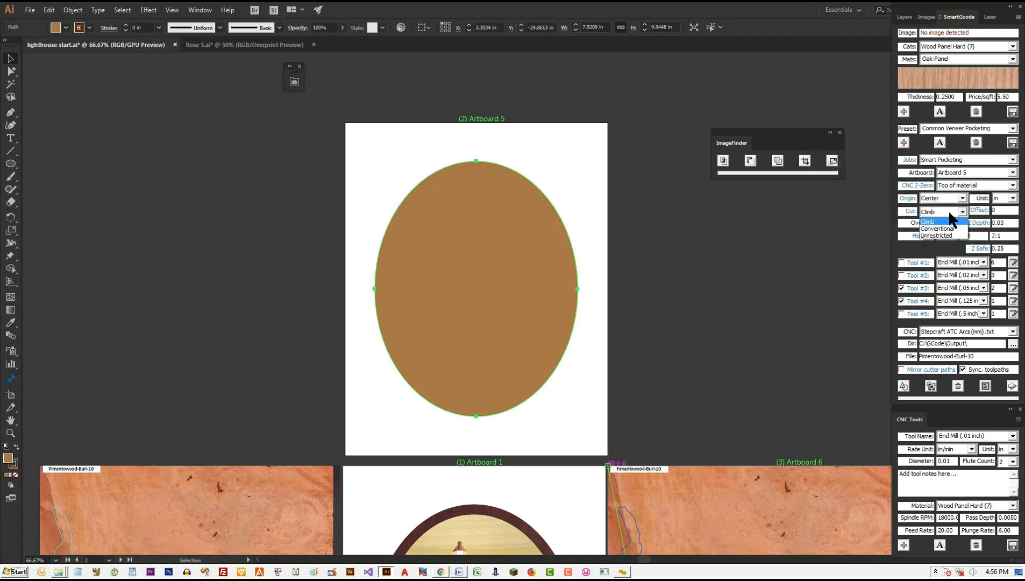
{"action": "left_click", "coordinate": [868, 217]}
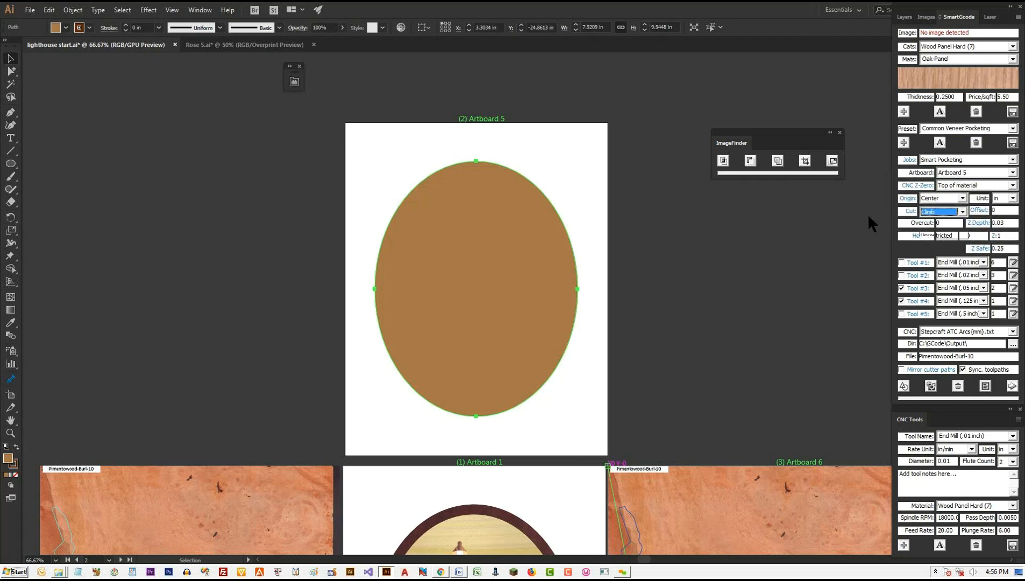
{"action": "left_click", "coordinate": [942, 200]}
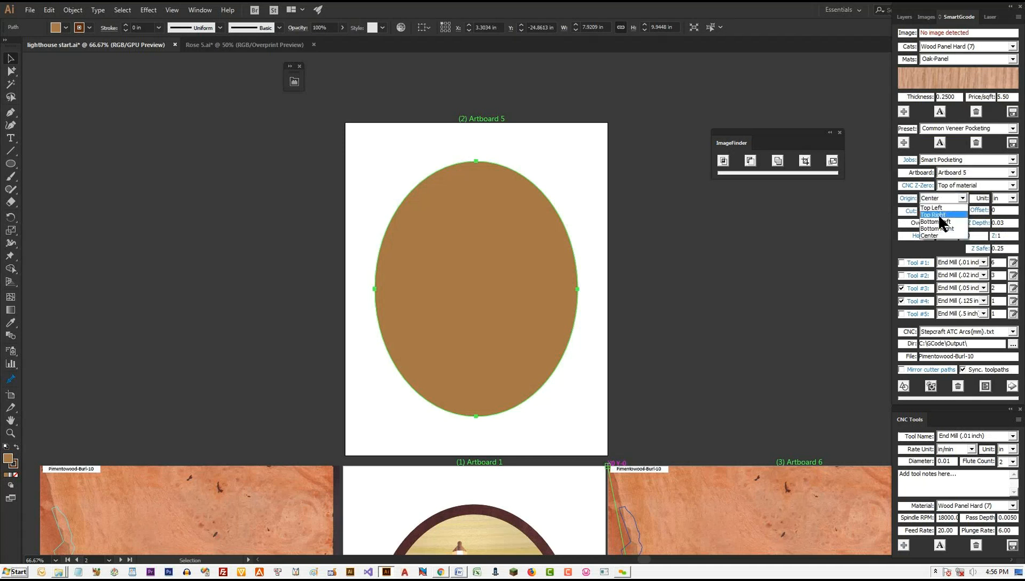
{"action": "left_click", "coordinate": [940, 236]}
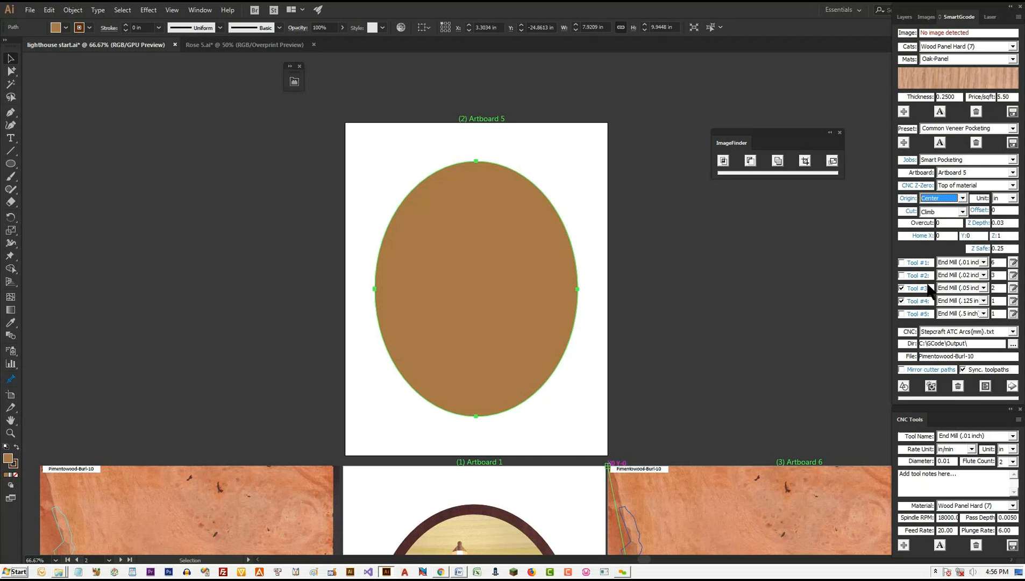
Step: Generate the oval's Smart Pocketing toolpath using only Tool #5, the .5 inch end mill
{"action": "left_click", "coordinate": [903, 288]}
{"action": "left_click", "coordinate": [902, 302]}
{"action": "left_click", "coordinate": [902, 314]}
{"action": "left_click", "coordinate": [932, 386]}
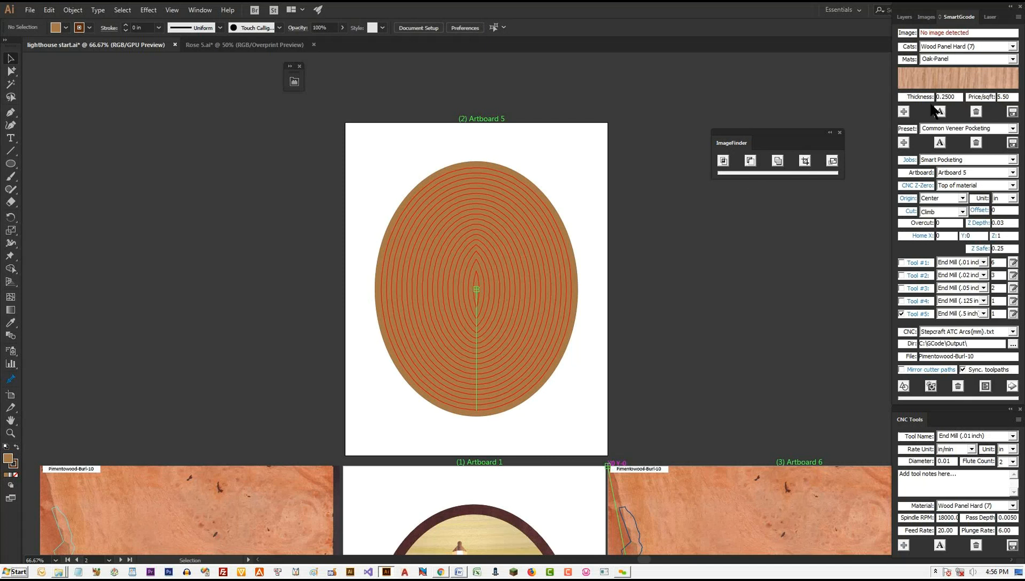
Step: Turn on tool diameter simulation and examine the cutter coverage inside the oval on Artboard 5
{"action": "left_click", "coordinate": [1020, 17]}
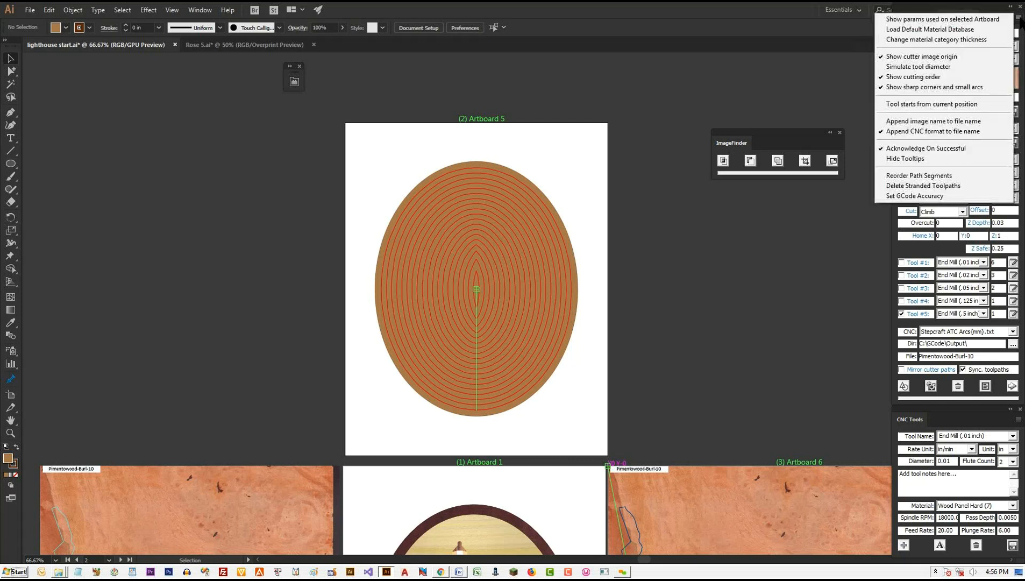
{"action": "left_click", "coordinate": [918, 64]}
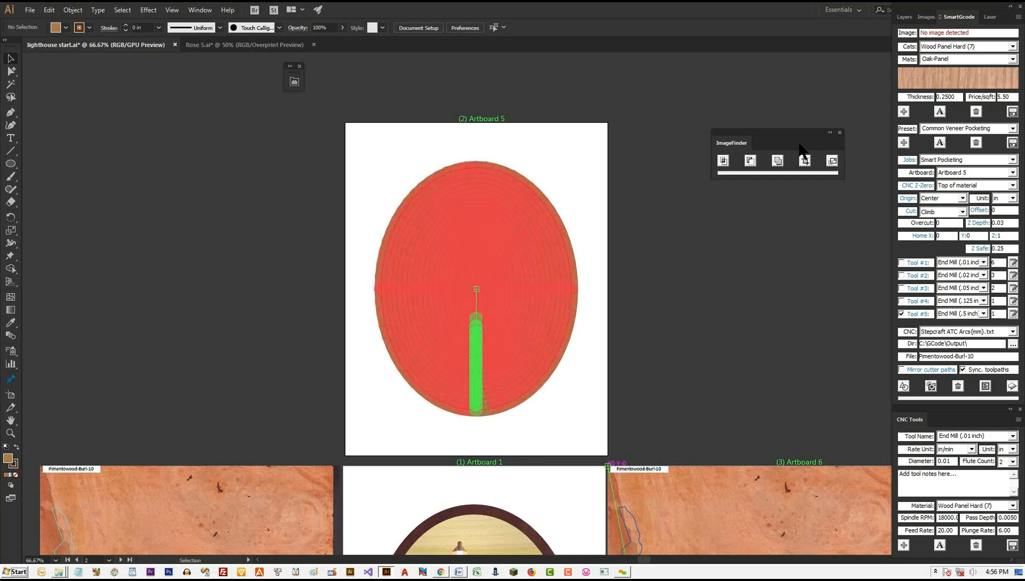
{"action": "key", "text": "ctrl+space"}
{"action": "left_click_drag", "start_coordinate": [492, 336], "coordinate": [572, 336]}
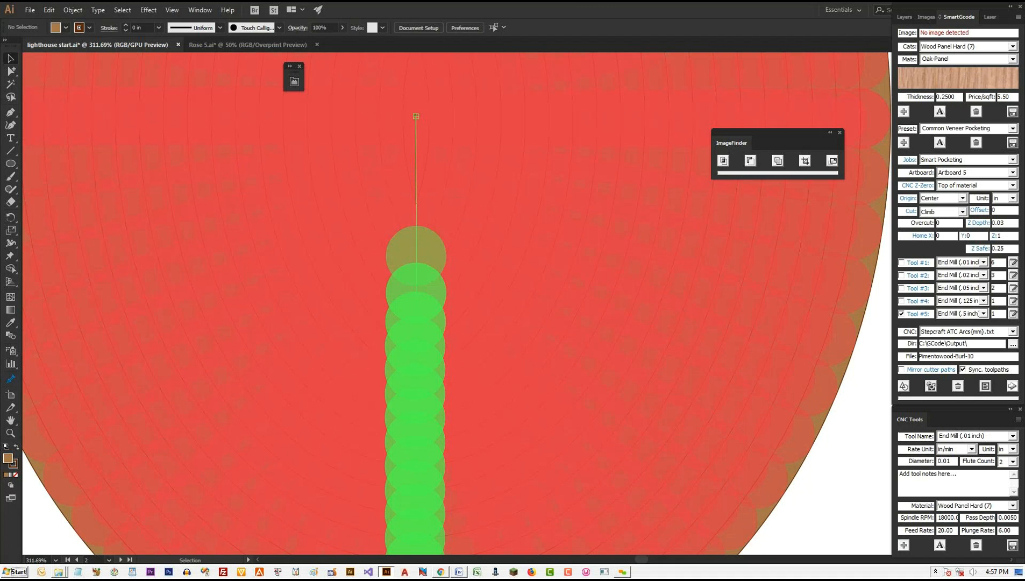
{"action": "key", "text": "ctrl+minus"}
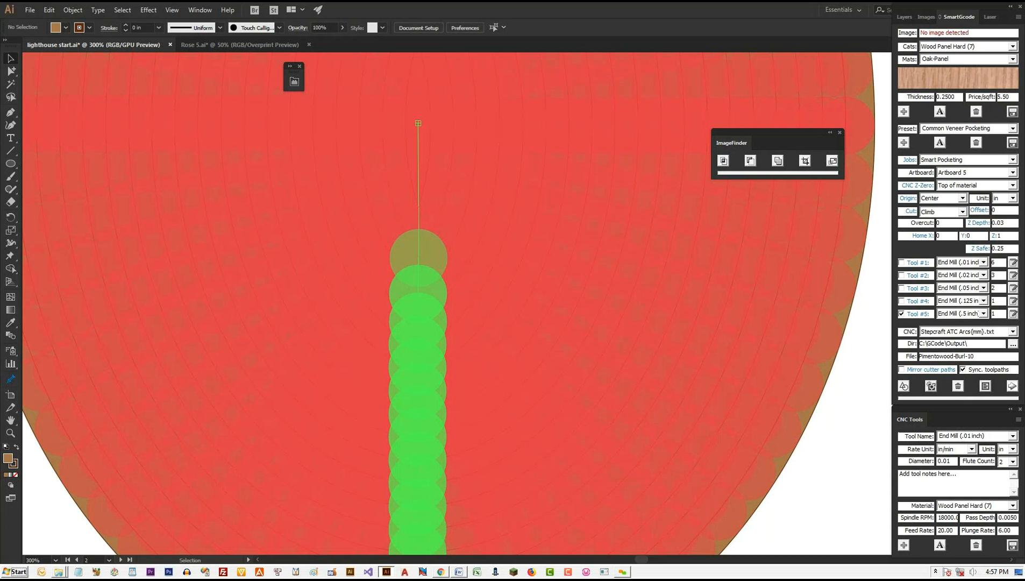
{"action": "scroll", "coordinate": [482, 245], "scroll_direction": "down", "scroll_amount": 2}
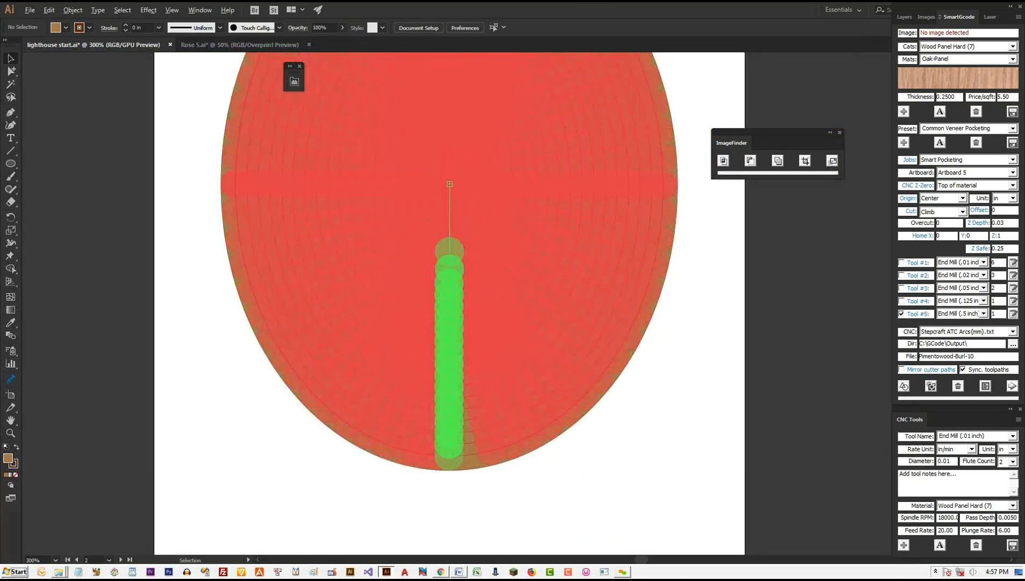
{"action": "scroll", "coordinate": [489, 420], "scroll_direction": "down", "scroll_amount": 1}
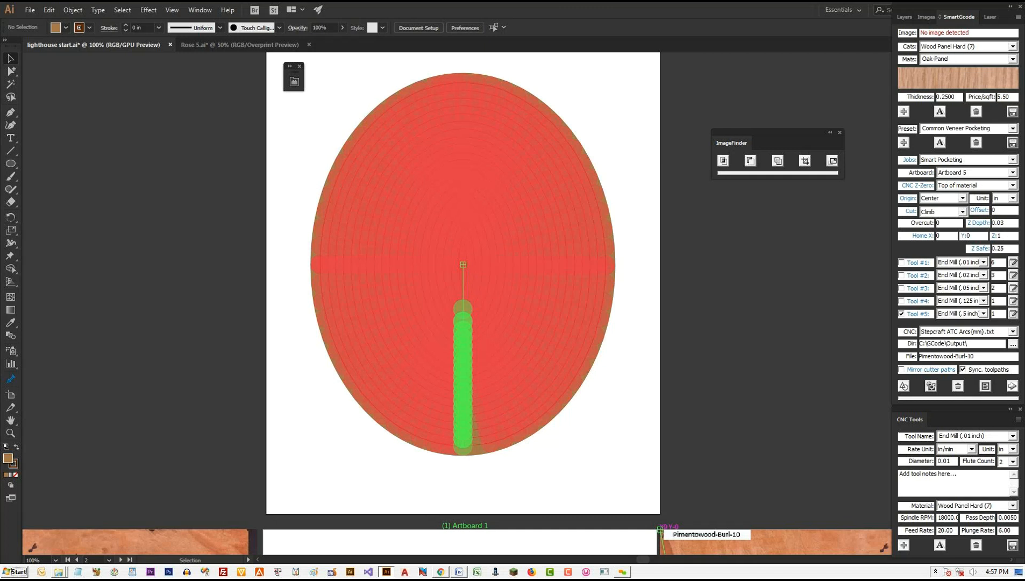
{"action": "key", "text": "ctrl+minus"}
{"action": "key", "text": "ctrl+minus"}
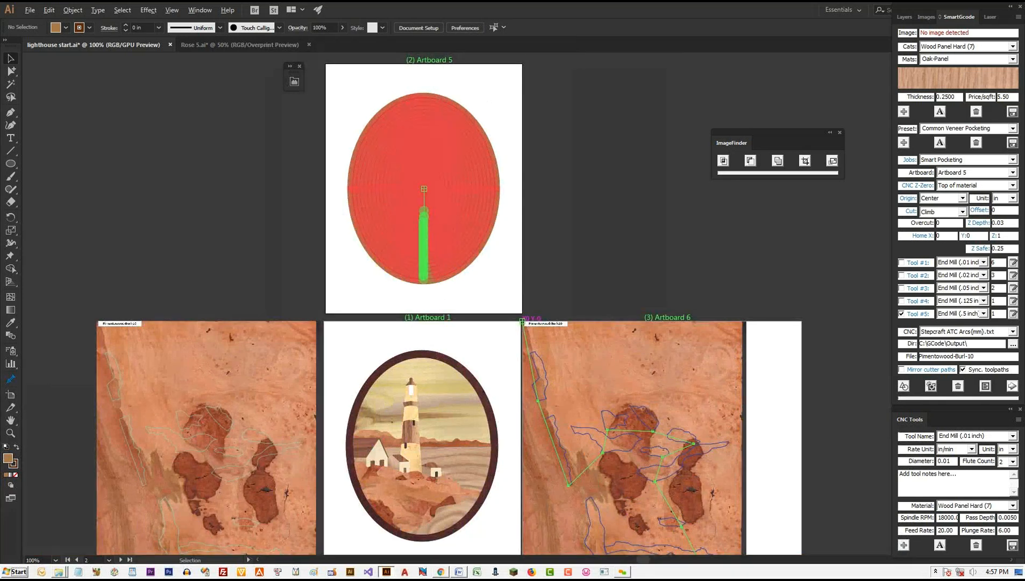
Step: Recall the Pimentowood-Burl veneer profiling settings from the existing toolpaths on the Artboard 6 sheet
{"action": "scroll", "coordinate": [449, 303], "scroll_direction": "down", "scroll_amount": 3}
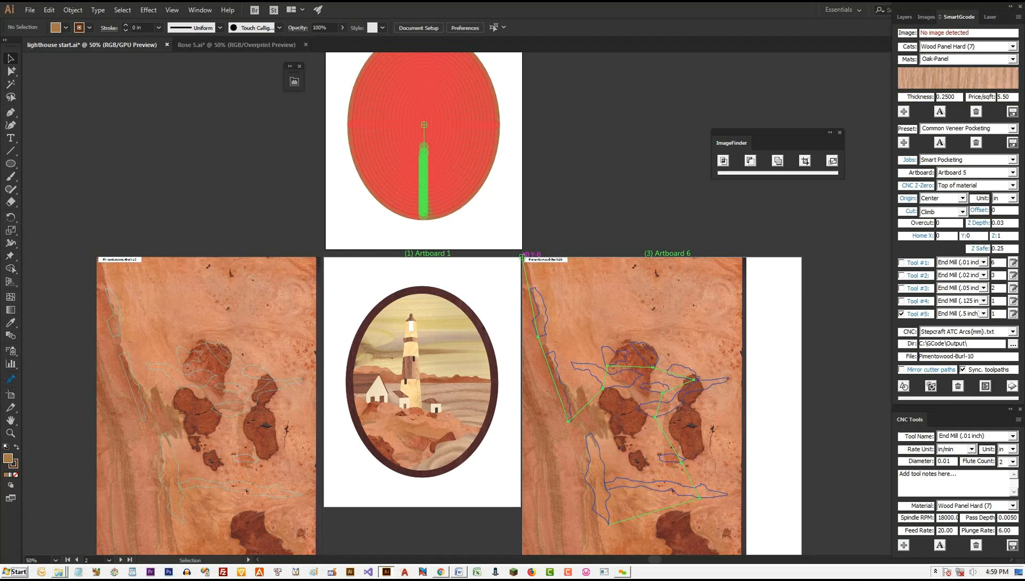
{"action": "scroll", "coordinate": [450, 304], "scroll_direction": "down", "scroll_amount": 2}
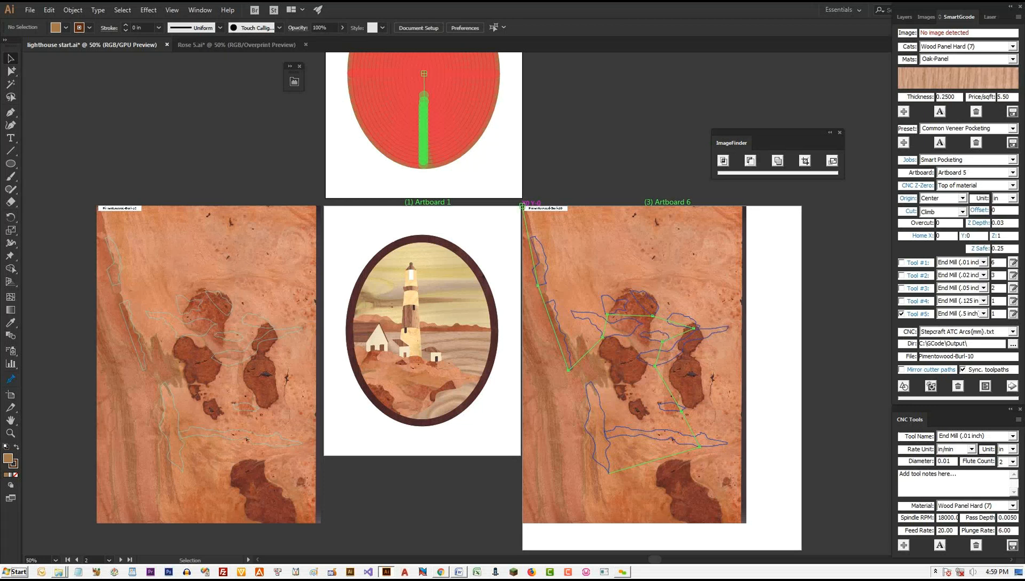
{"action": "left_click_drag", "start_coordinate": [532, 208], "coordinate": [522, 206]}
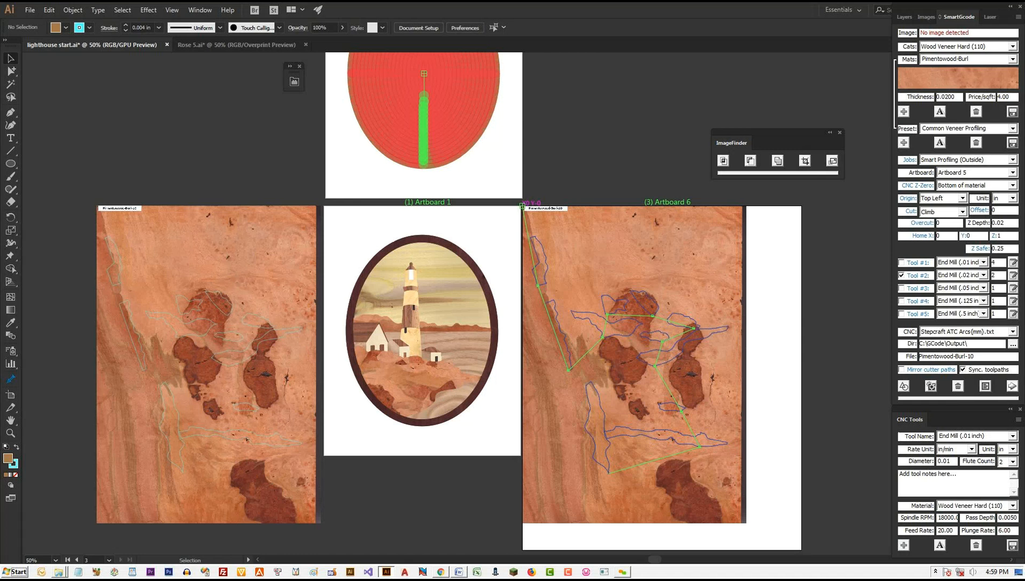
Step: Create a new blank document with the default settings
{"action": "key", "text": "alt+Tab"}
{"action": "left_click", "coordinate": [29, 13]}
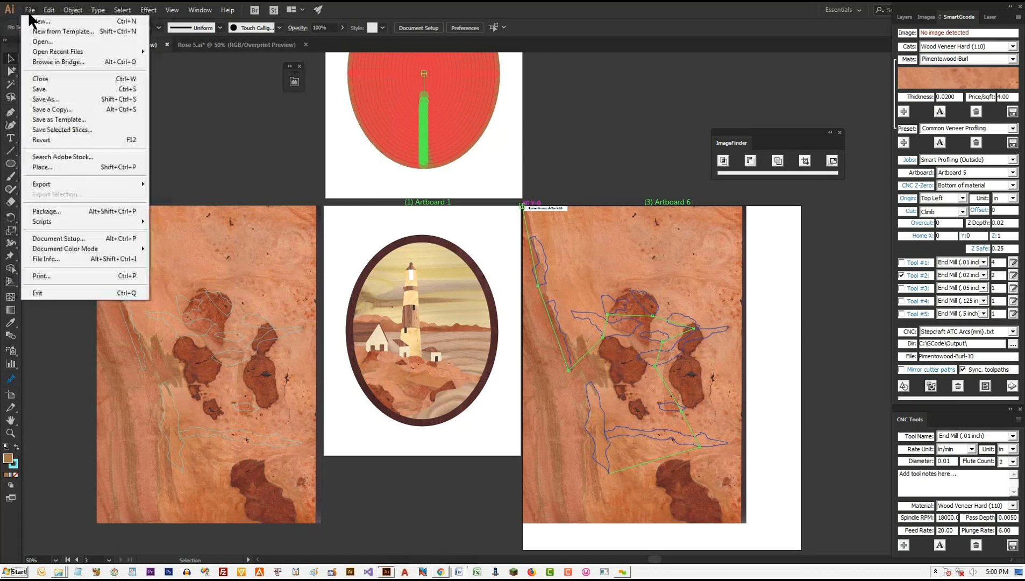
{"action": "left_click", "coordinate": [62, 22]}
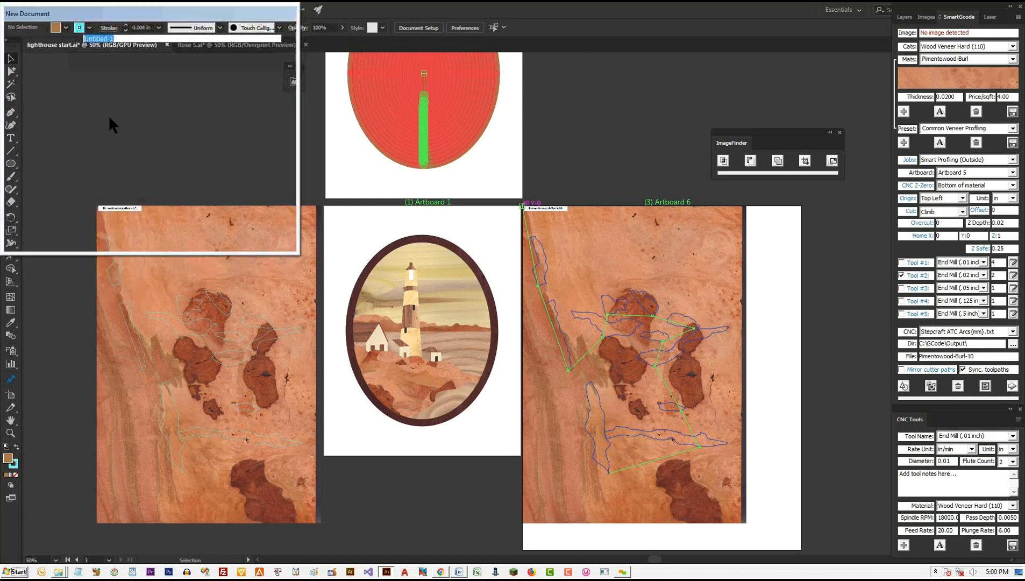
{"action": "left_click", "coordinate": [211, 229]}
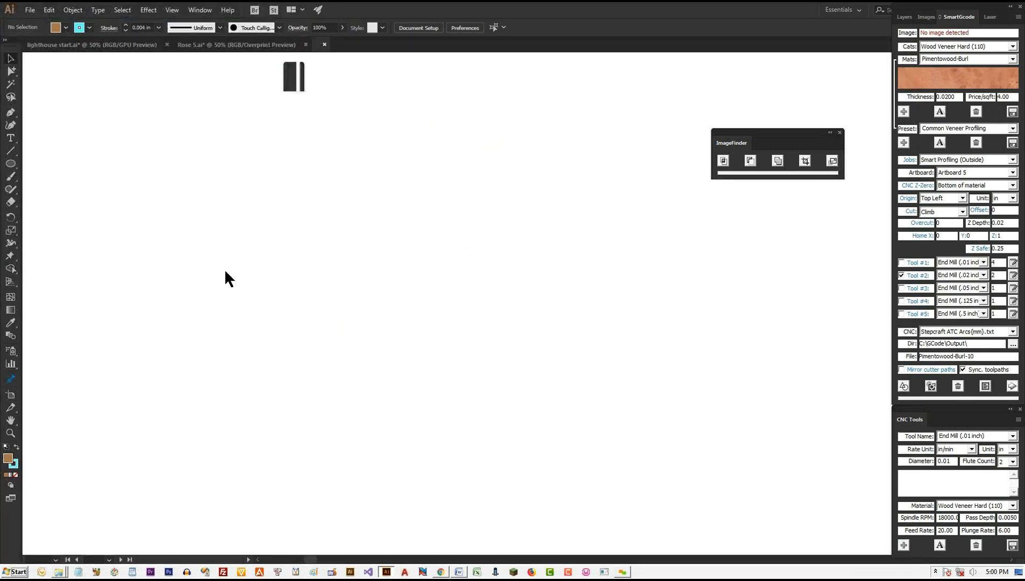
Step: Draw a rectangle about 2.15 by 1.74 in near the artboard's upper-left corner and generate its outside profiling toolpath with Tool #2
{"action": "left_click", "coordinate": [12, 164]}
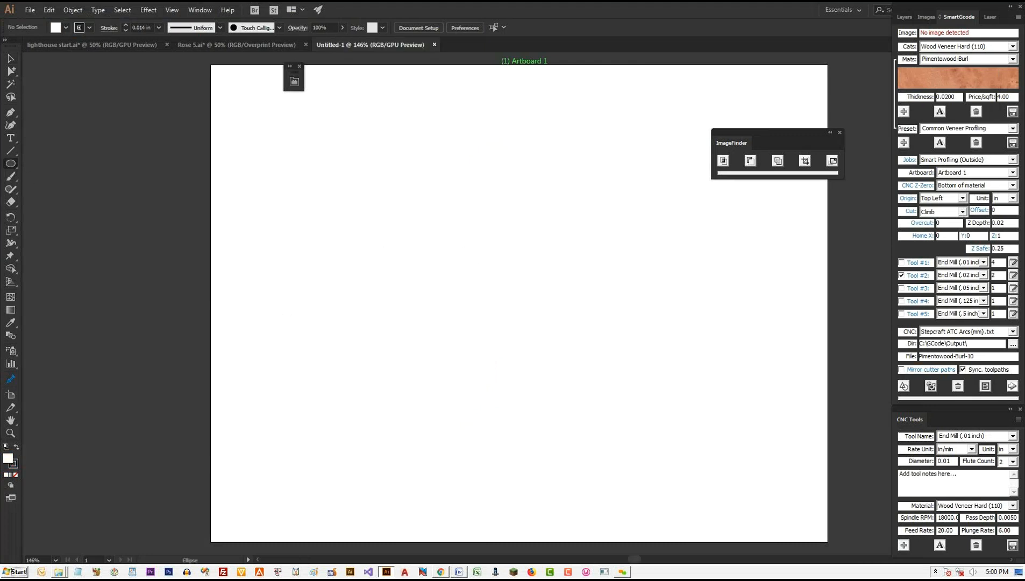
{"action": "left_click", "coordinate": [17, 165]}
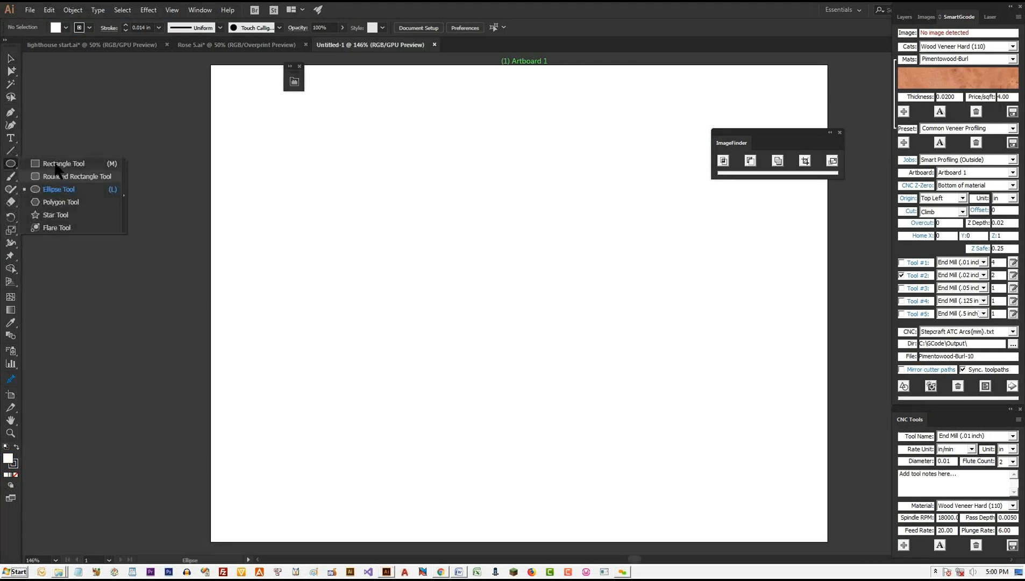
{"action": "key", "text": "m"}
{"action": "left_click_drag", "start_coordinate": [259, 124], "coordinate": [379, 221]}
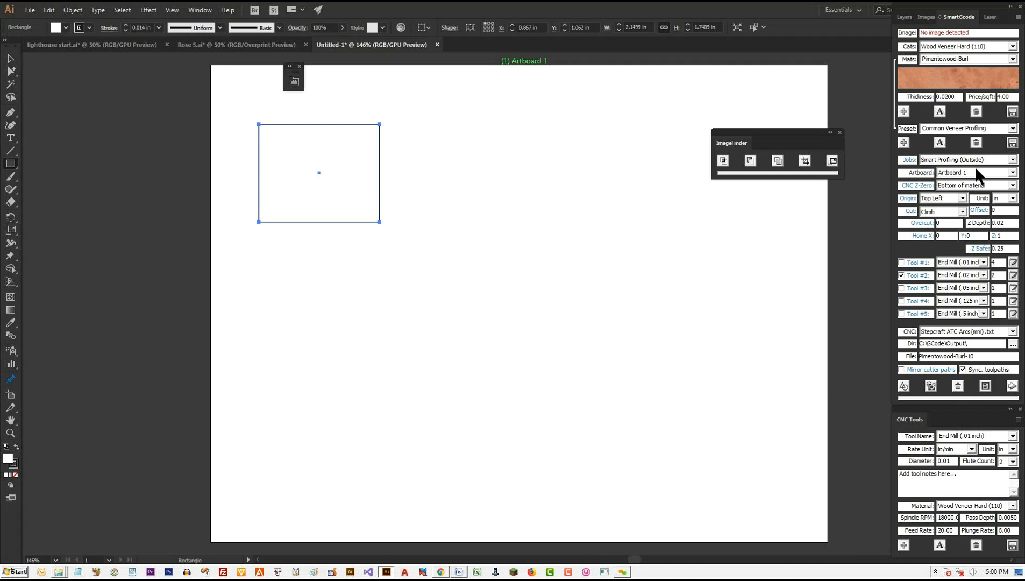
{"action": "left_click", "coordinate": [932, 387]}
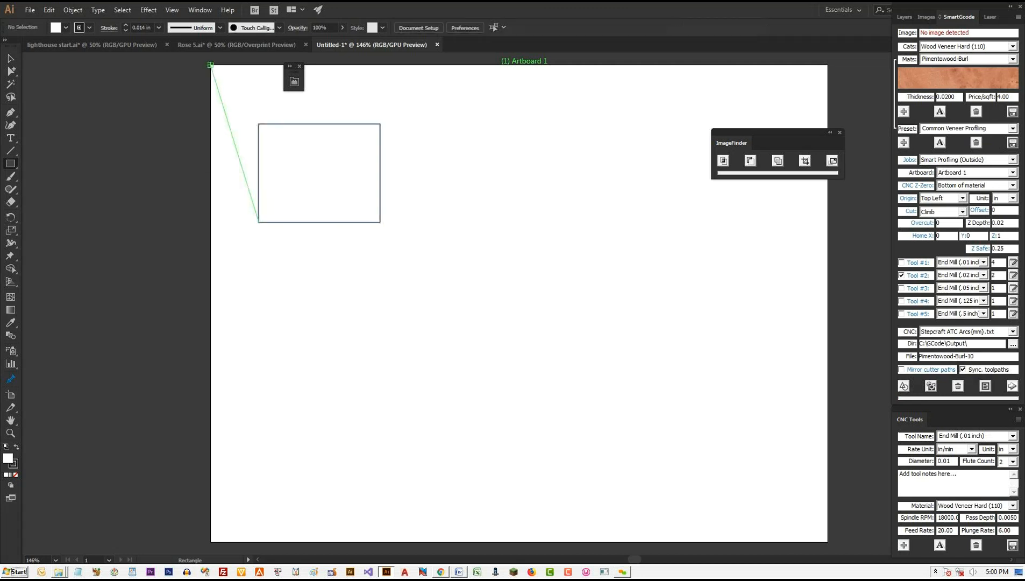
Step: Draw a second rectangle about 2.21 by 2.78 in below the first and generate its outside profile with Tool #4, the .125 inch end mill
{"action": "left_click_drag", "start_coordinate": [258, 260], "coordinate": [381, 416]}
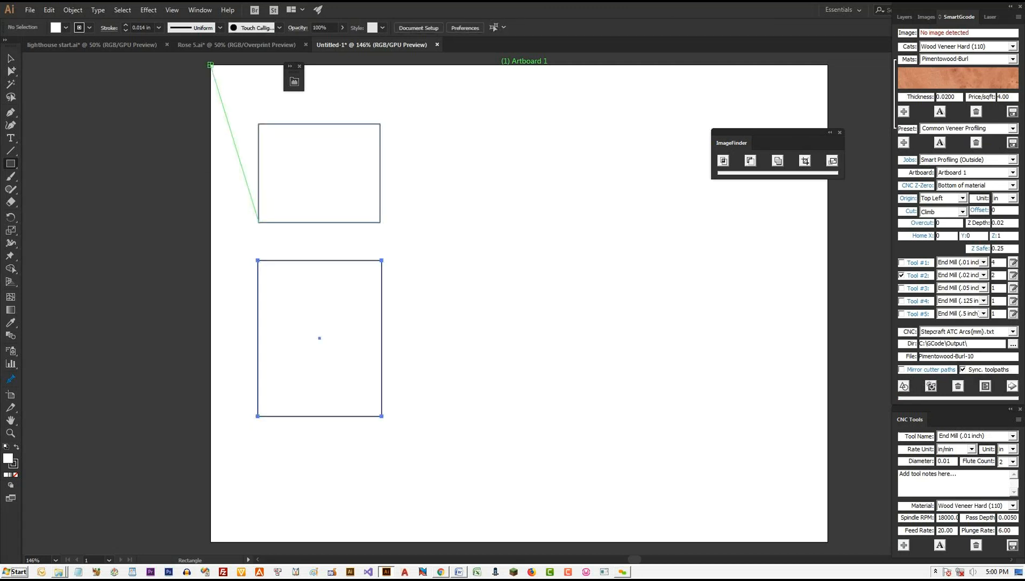
{"action": "left_click", "coordinate": [902, 301]}
{"action": "left_click", "coordinate": [932, 386]}
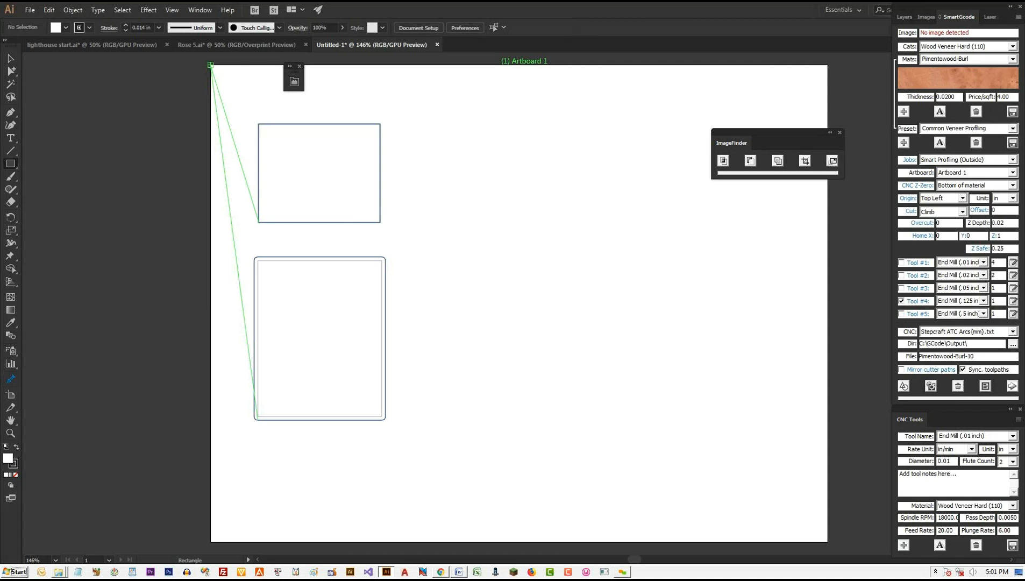
Step: Select the lower and then the upper rectangle to review the tool settings stored with each one
{"action": "left_click", "coordinate": [10, 58]}
{"action": "left_click", "coordinate": [320, 338]}
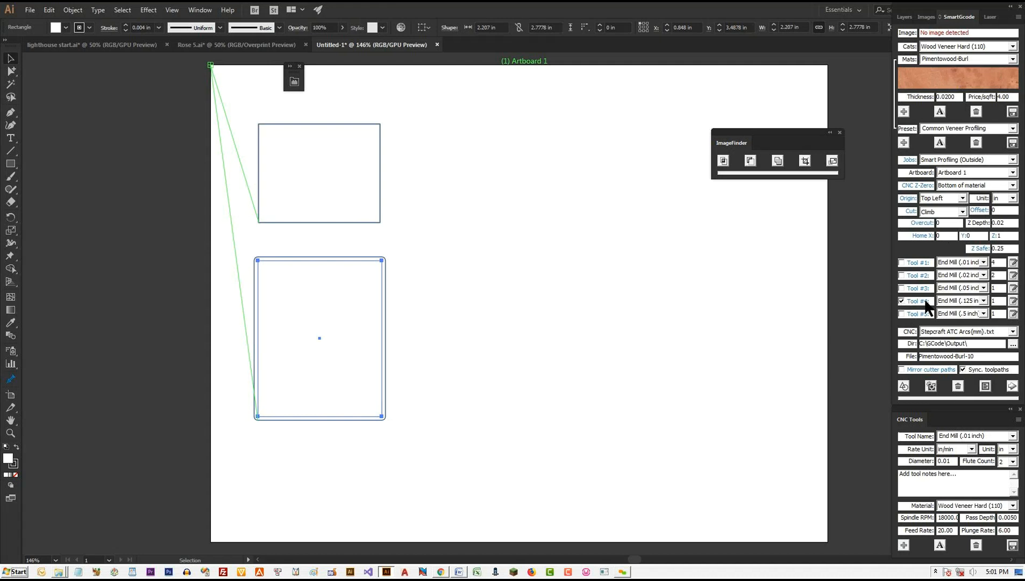
{"action": "left_click", "coordinate": [319, 173]}
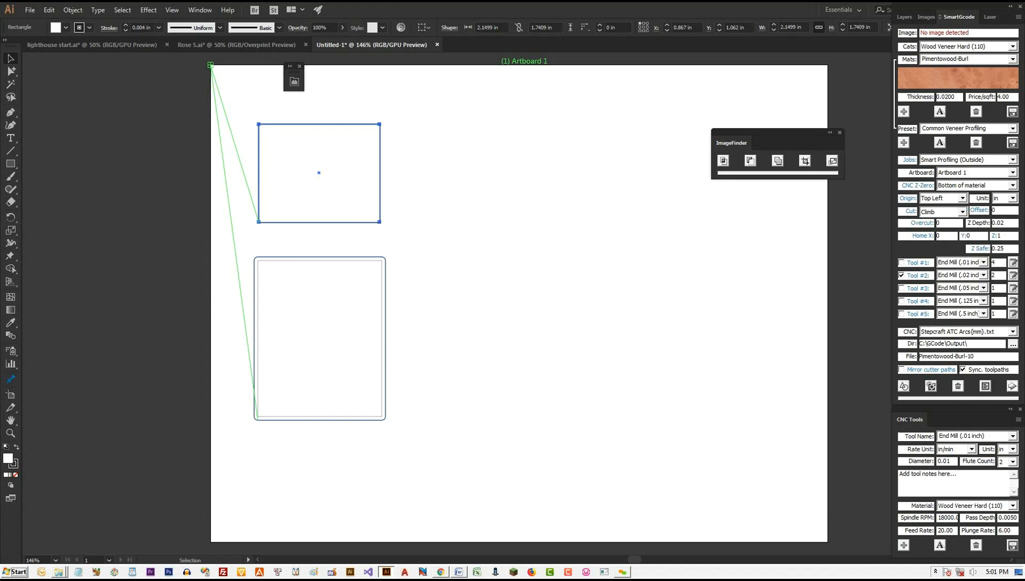
Step: Draw a rectangle about 3.47 by 2.21 in beside the other two and generate its outside profile using the lower rectangle's recalled Tool #4 settings
{"action": "left_click", "coordinate": [11, 164]}
{"action": "mouse_move", "coordinate": [437, 223]}
{"action": "left_mouse_down"}
{"action": "mouse_move", "coordinate": [563, 317]}
{"action": "mouse_move", "coordinate": [633, 347]}
{"action": "left_mouse_up"}
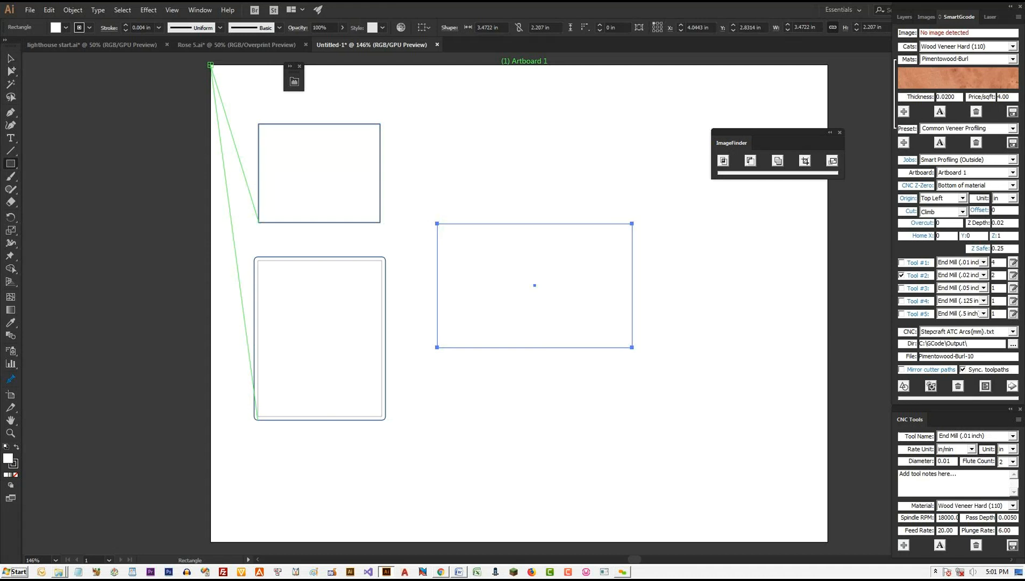
{"action": "key", "text": "v"}
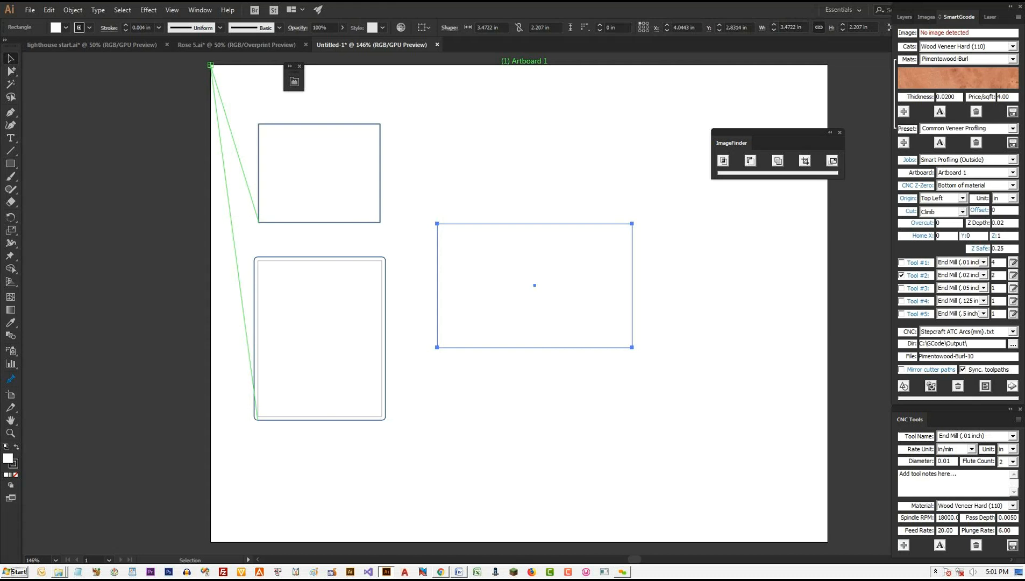
{"action": "left_click", "coordinate": [319, 339]}
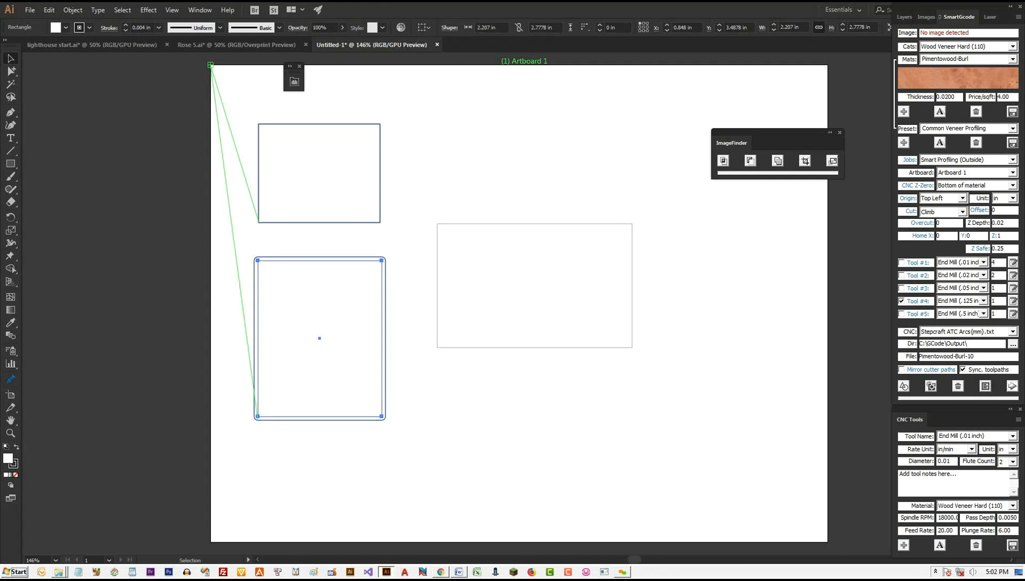
{"action": "left_click", "coordinate": [534, 285]}
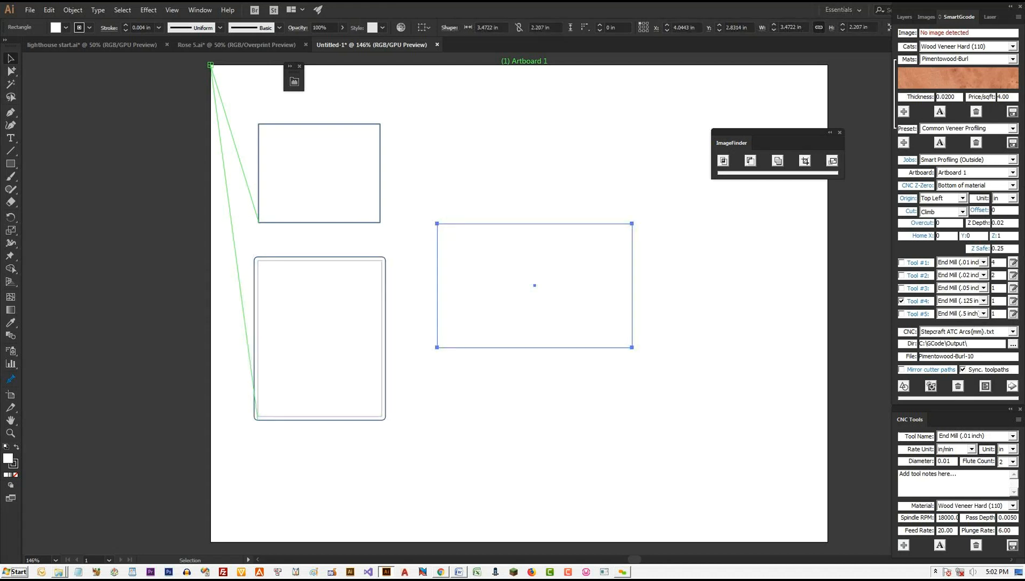
{"action": "left_click", "coordinate": [931, 385]}
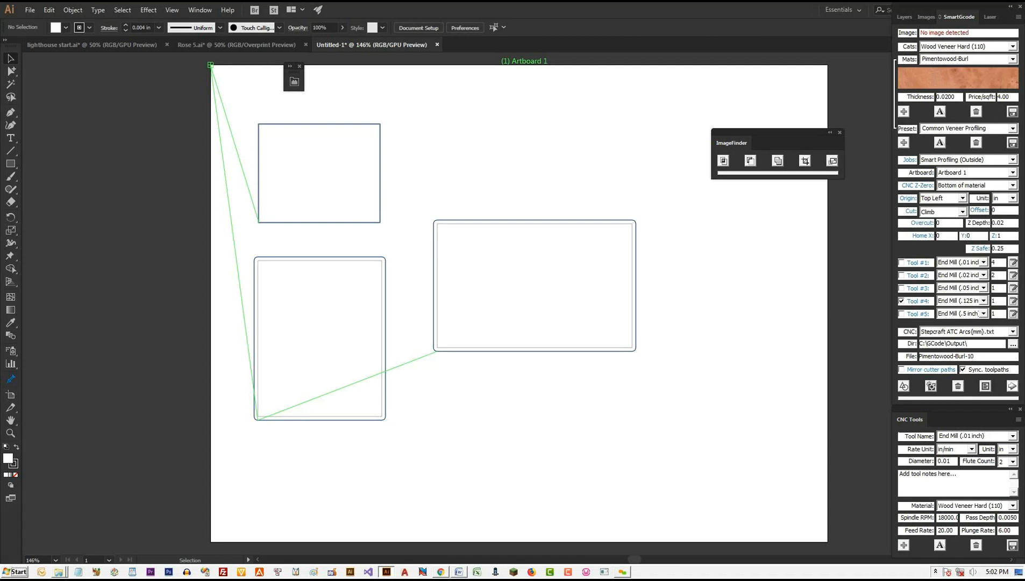
Step: With the widest rectangle selected, change the Z depth to 1 and reload the rectangle's stored job settings
{"action": "left_click", "coordinate": [535, 285]}
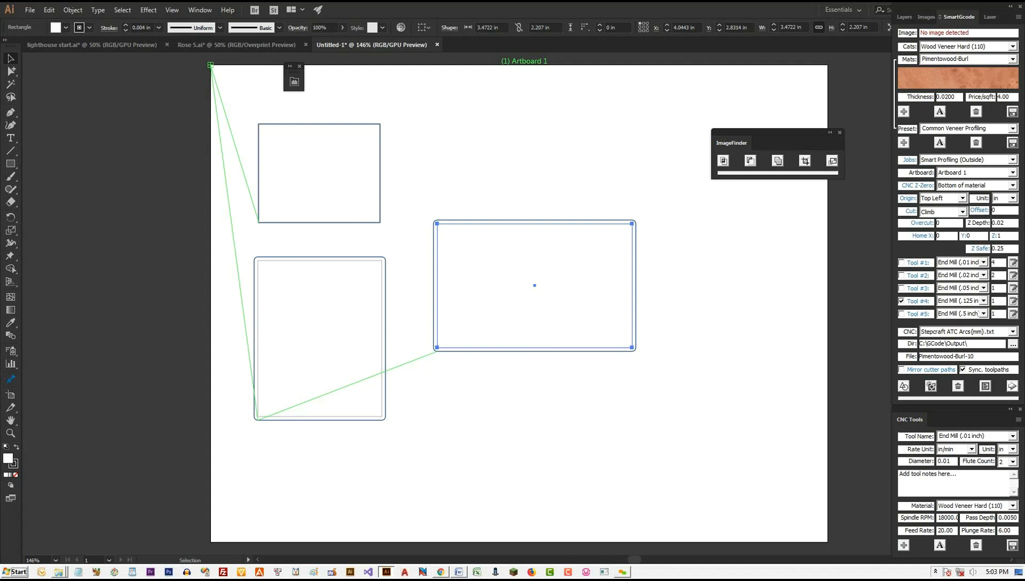
{"action": "left_click", "coordinate": [974, 249]}
{"action": "left_click_drag", "start_coordinate": [1006, 222], "coordinate": [975, 221]}
{"action": "type", "text": "1"}
{"action": "left_click", "coordinate": [932, 386]}
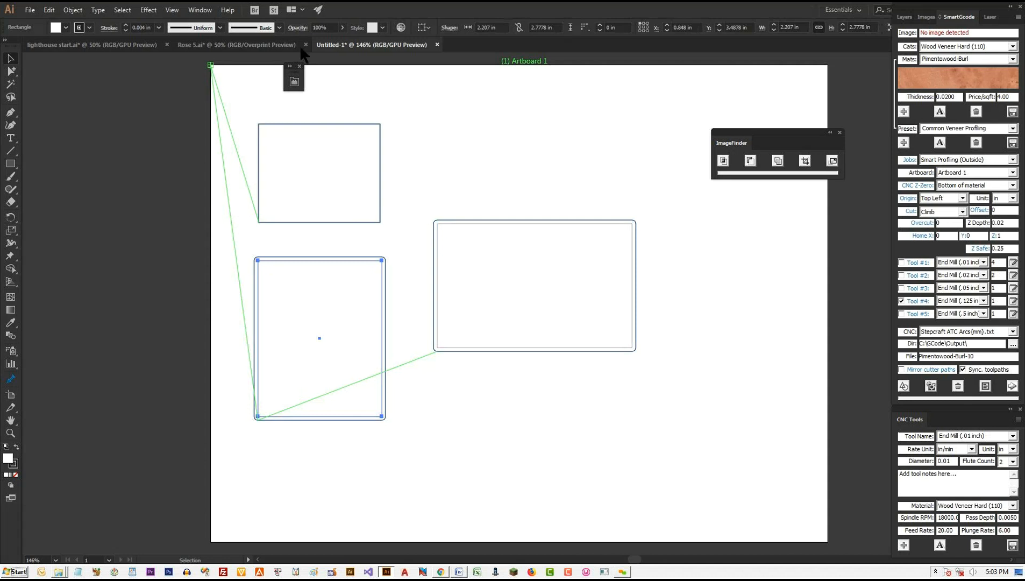
Step: Switch to the lighthouse start.ai document, select the Pimentowood-Burl cutter paths on Artboard 6, and choose the Stepcraft ATC Arcs(mm).txt output format
{"action": "left_click", "coordinate": [105, 43]}
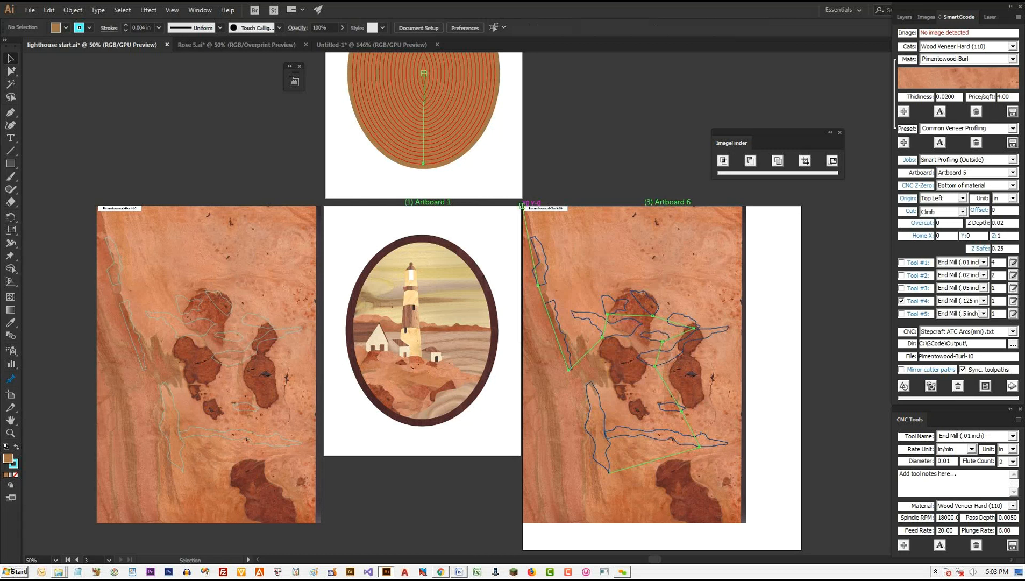
{"action": "key", "text": "alt+Tab"}
{"action": "key", "text": "ctrl+alt+a"}
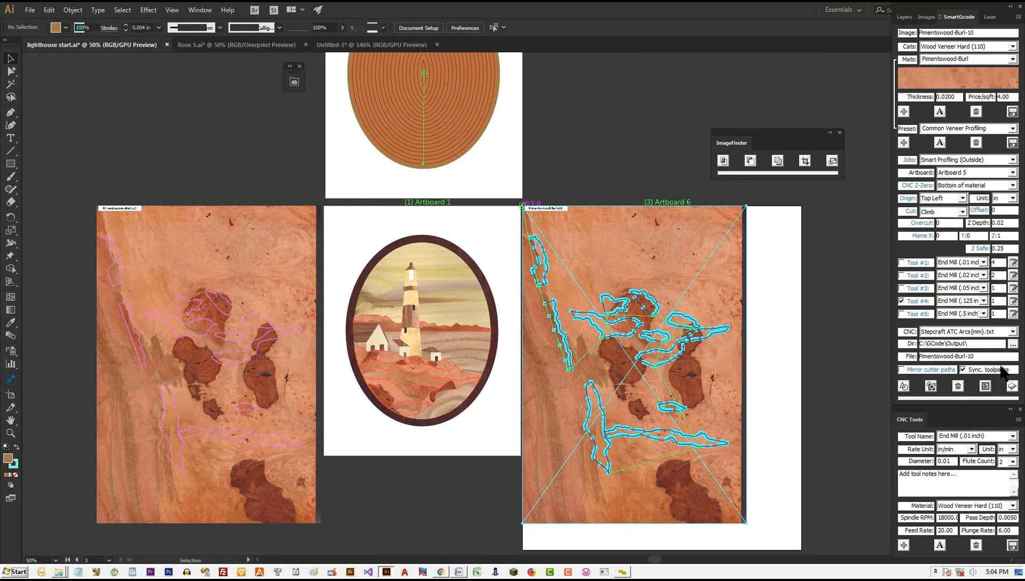
{"action": "left_click", "coordinate": [1012, 332]}
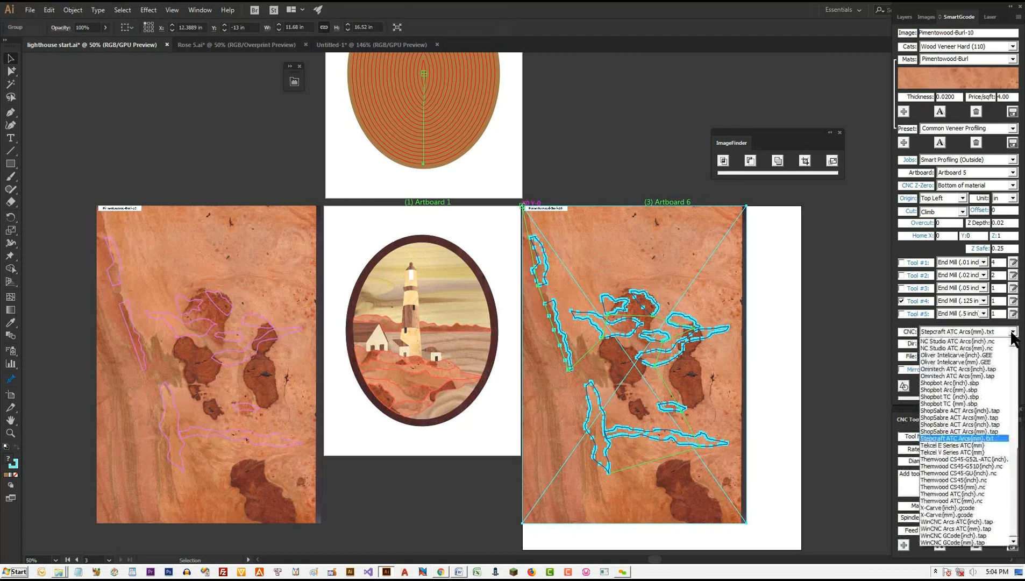
{"action": "left_click", "coordinate": [956, 439]}
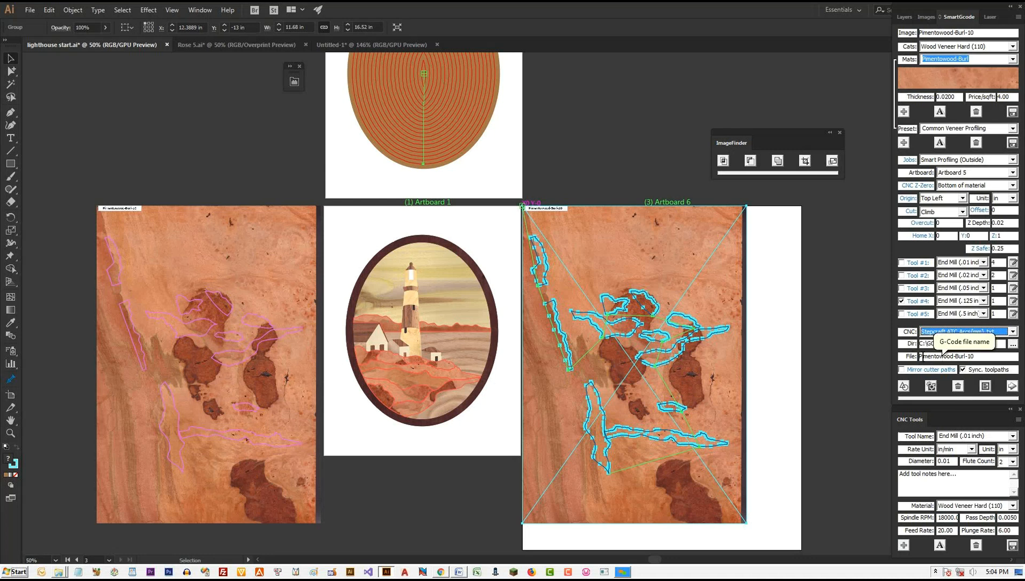
Step: Export the selected veneer cutter paths as a G-code file named Pimentowood-Burl-10
{"action": "left_click_drag", "start_coordinate": [974, 358], "coordinate": [866, 344]}
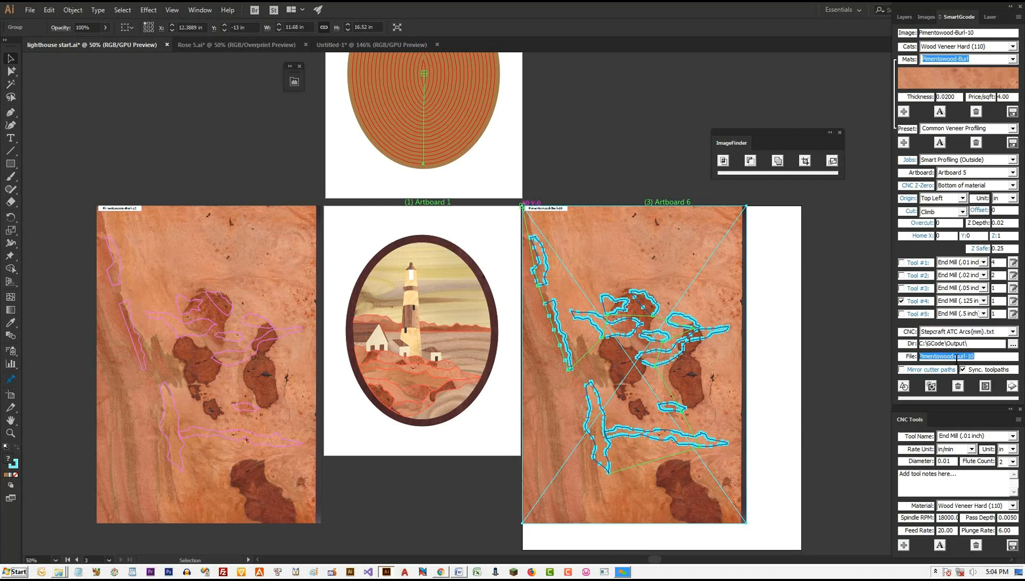
{"action": "left_click", "coordinate": [993, 356]}
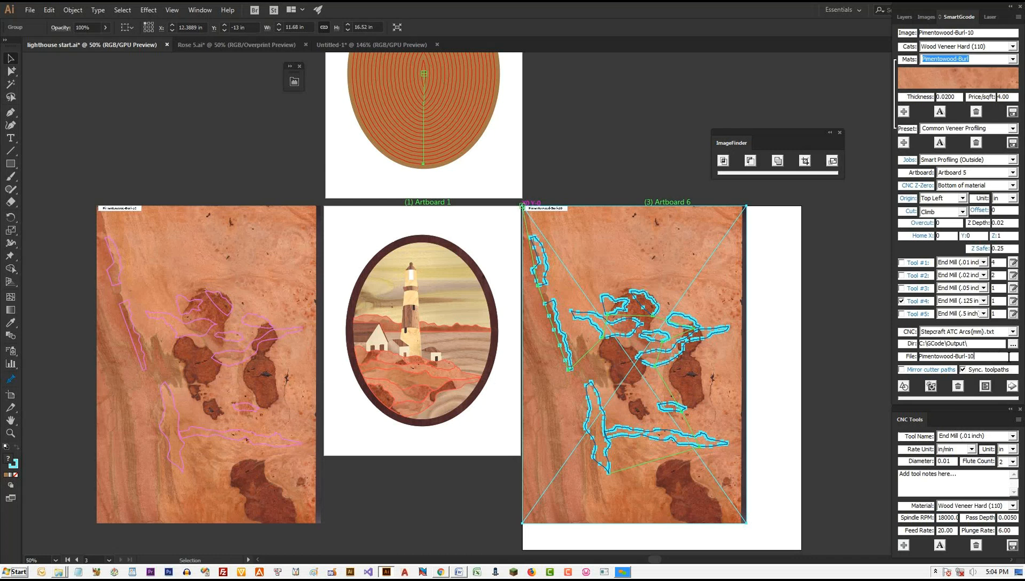
{"action": "left_click", "coordinate": [985, 388]}
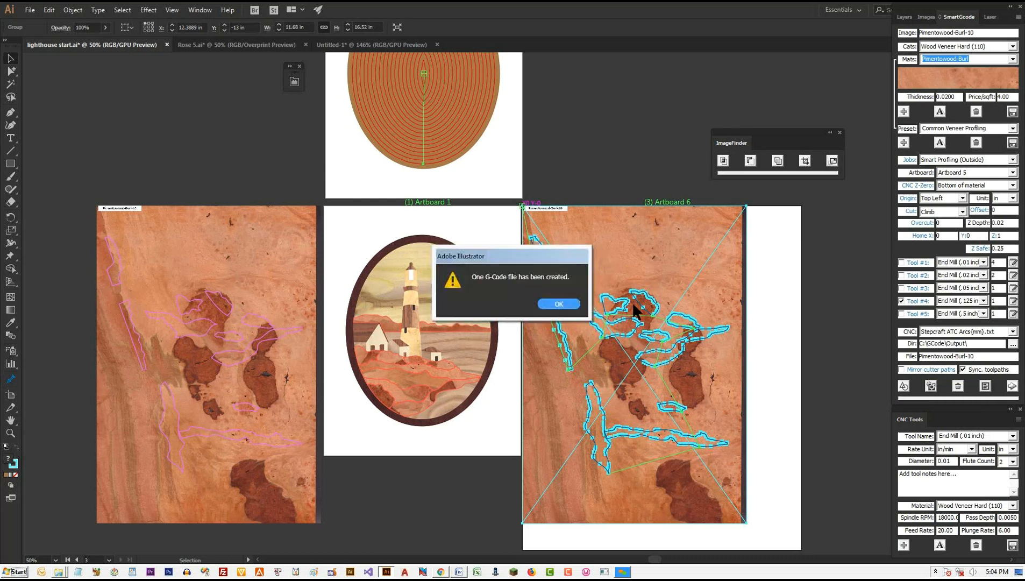
{"action": "left_click", "coordinate": [559, 304]}
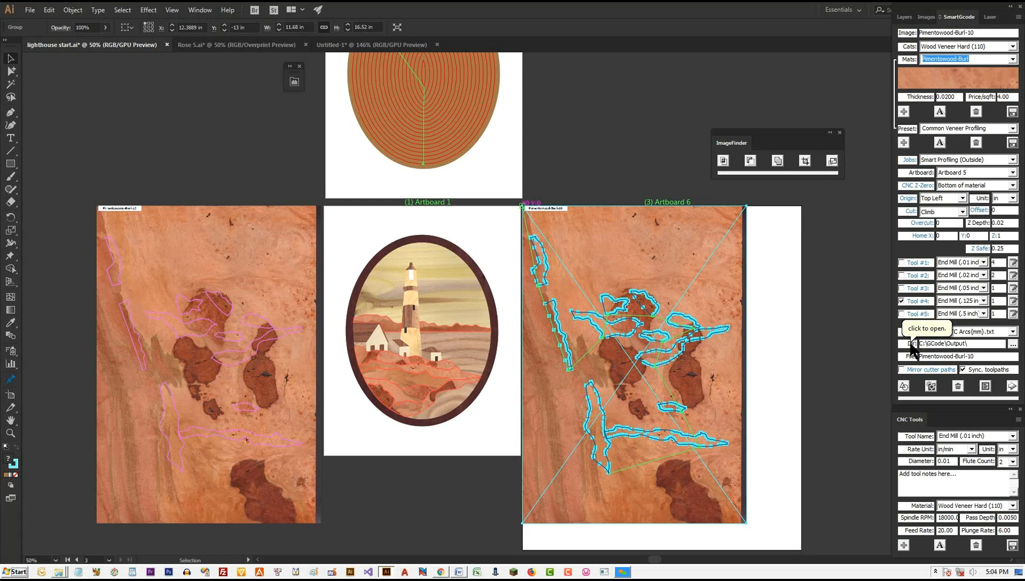
Step: Open the Pimentowood-Burl-10 G-code file from the C:\GCode\Output folder, read through its code, and close it with the folder
{"action": "left_click", "coordinate": [912, 344]}
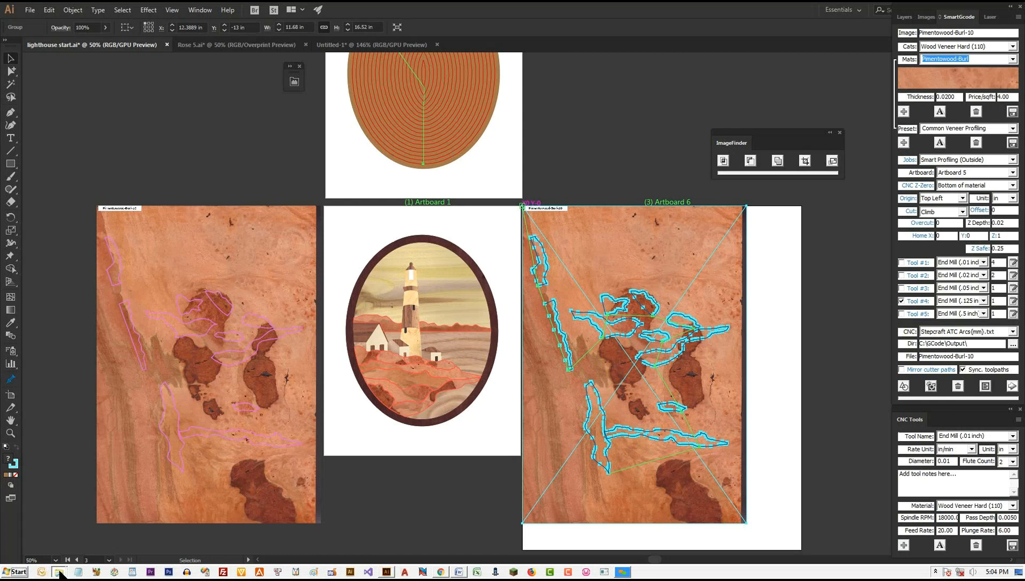
{"action": "mouse_move", "coordinate": [60, 573]}
{"action": "left_click", "coordinate": [59, 552]}
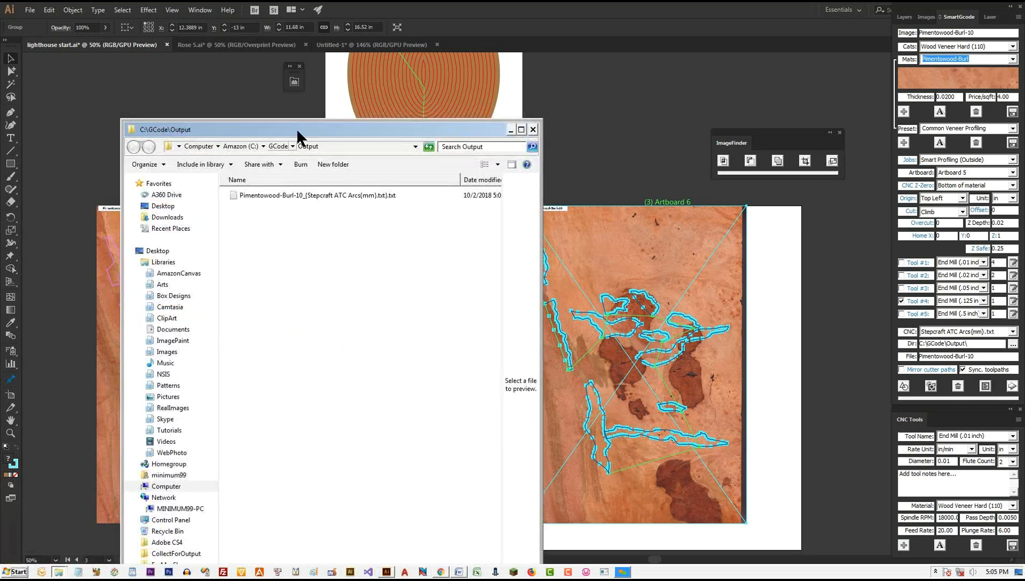
{"action": "left_click_drag", "start_coordinate": [306, 129], "coordinate": [374, 78]}
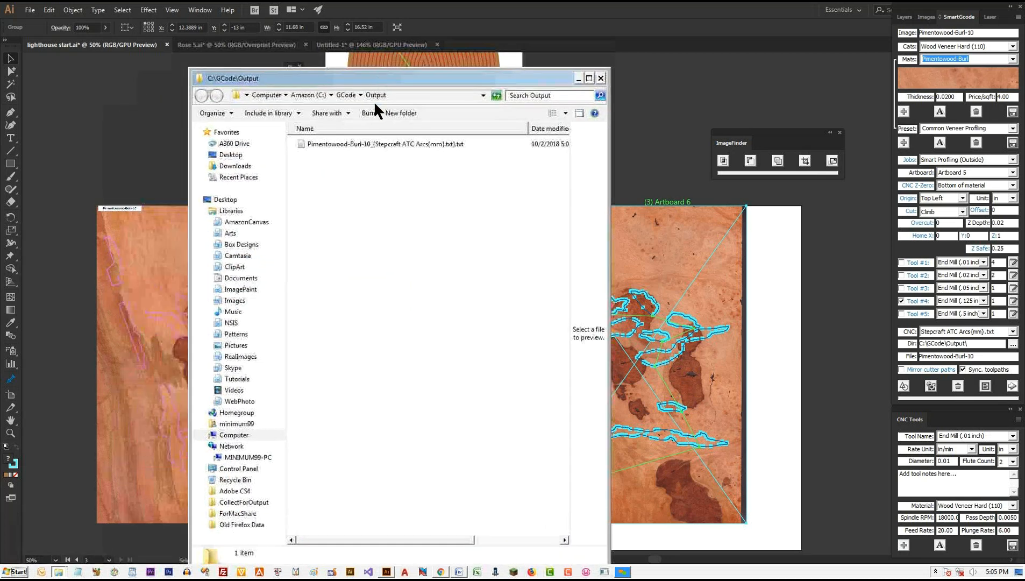
{"action": "left_click", "coordinate": [345, 144]}
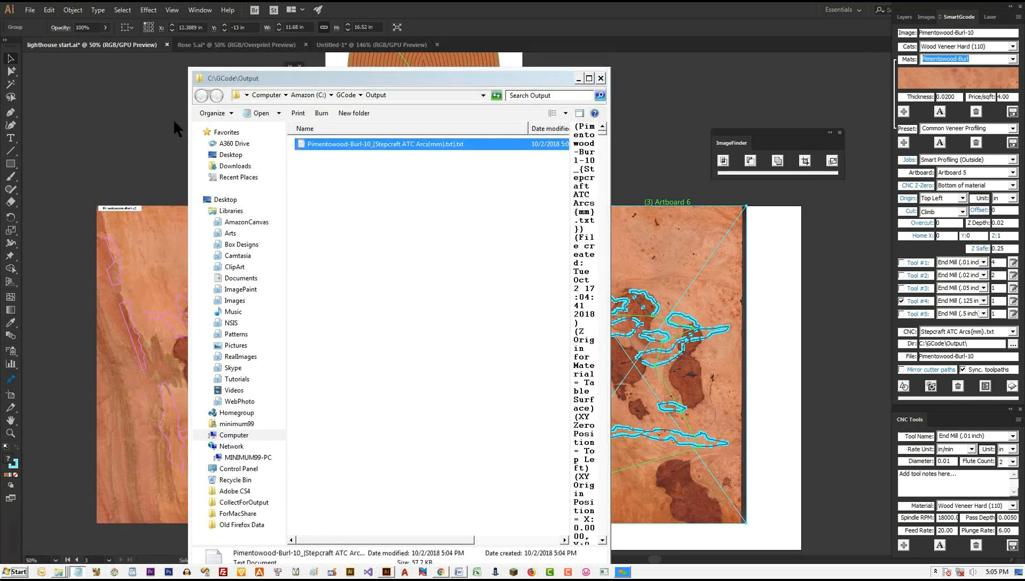
{"action": "scroll", "coordinate": [434, 301], "scroll_direction": "down", "scroll_amount": 12}
{"action": "scroll", "coordinate": [426, 314], "scroll_direction": "down", "scroll_amount": 10}
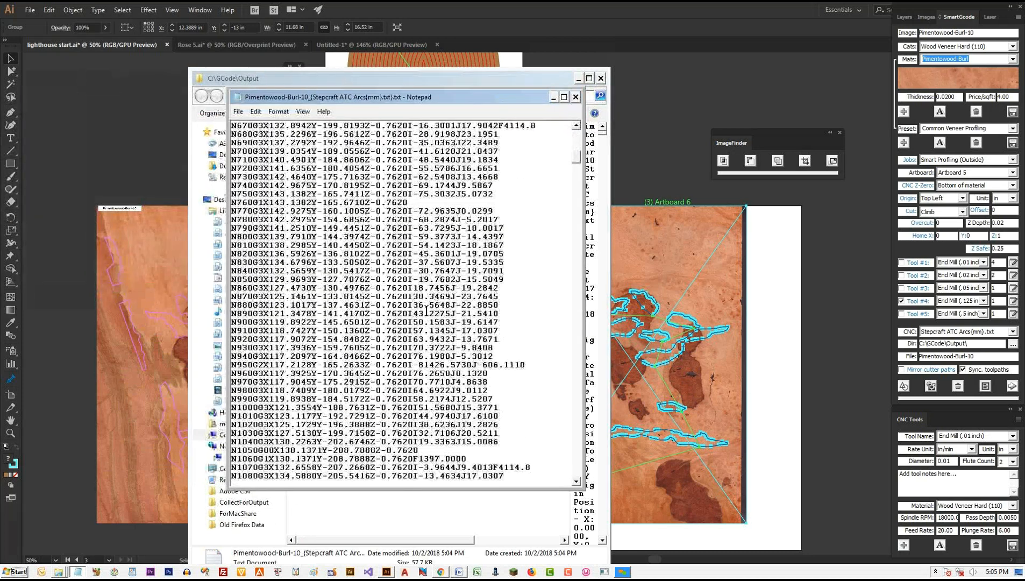
{"action": "left_click", "coordinate": [576, 97]}
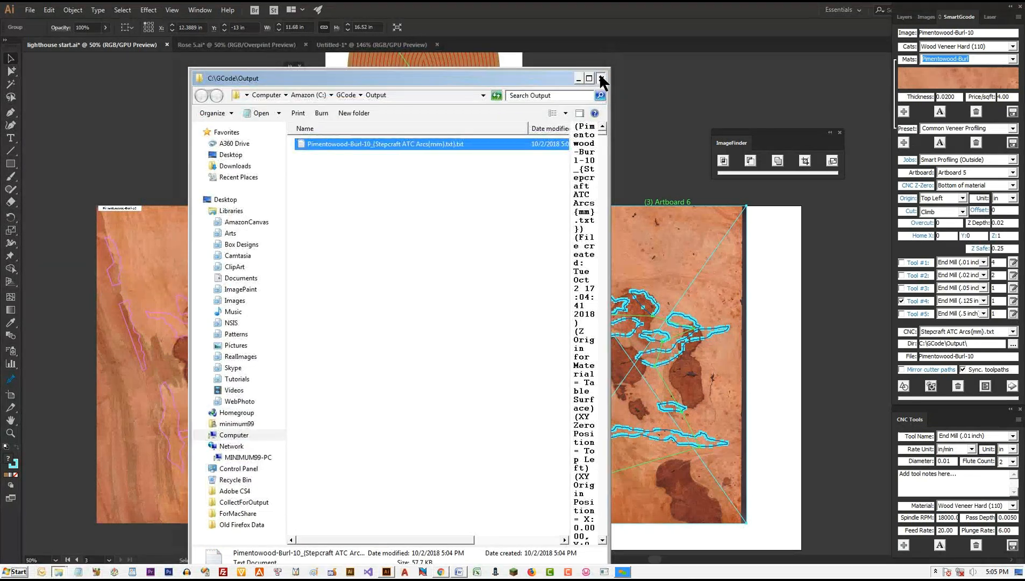
{"action": "left_click", "coordinate": [600, 77]}
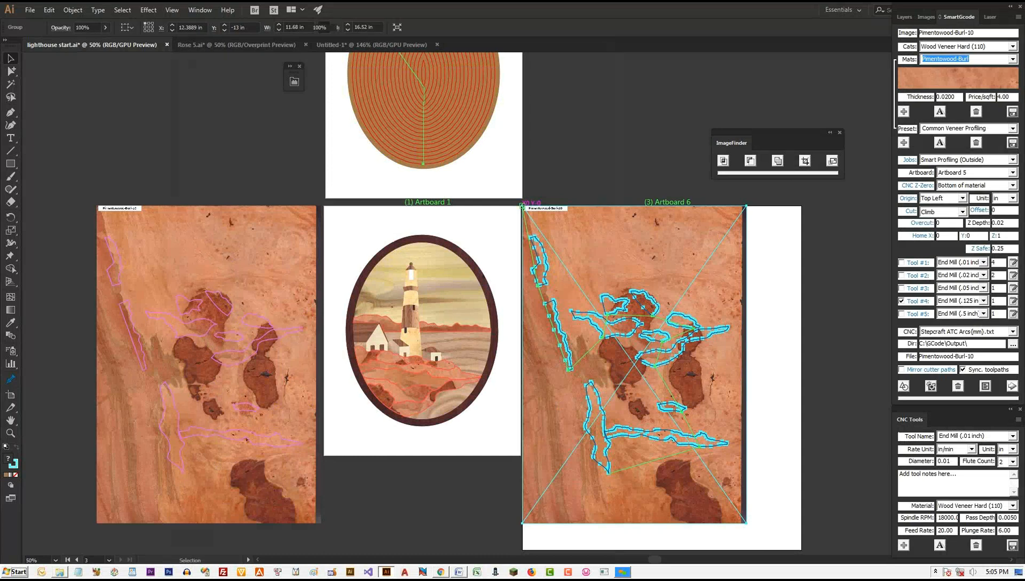
Step: Deselect the veneer paths and export the oval pocketing toolpath on Artboard 5 as a G-code file named Pocket
{"action": "key", "text": "ctrl+shift+a"}
{"action": "scroll", "coordinate": [457, 306], "scroll_direction": "up", "scroll_amount": 2}
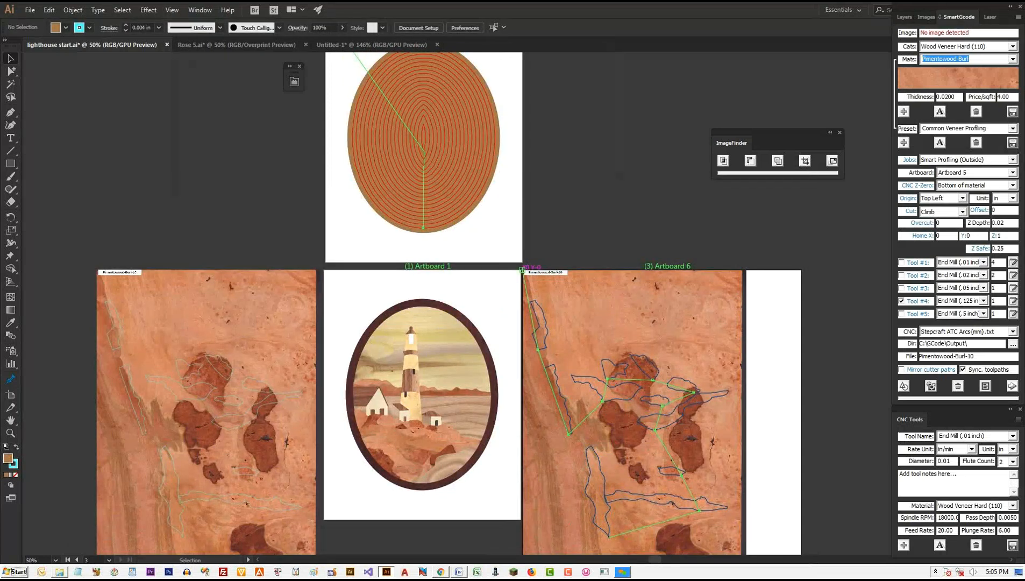
{"action": "scroll", "coordinate": [449, 304], "scroll_direction": "up", "scroll_amount": 2}
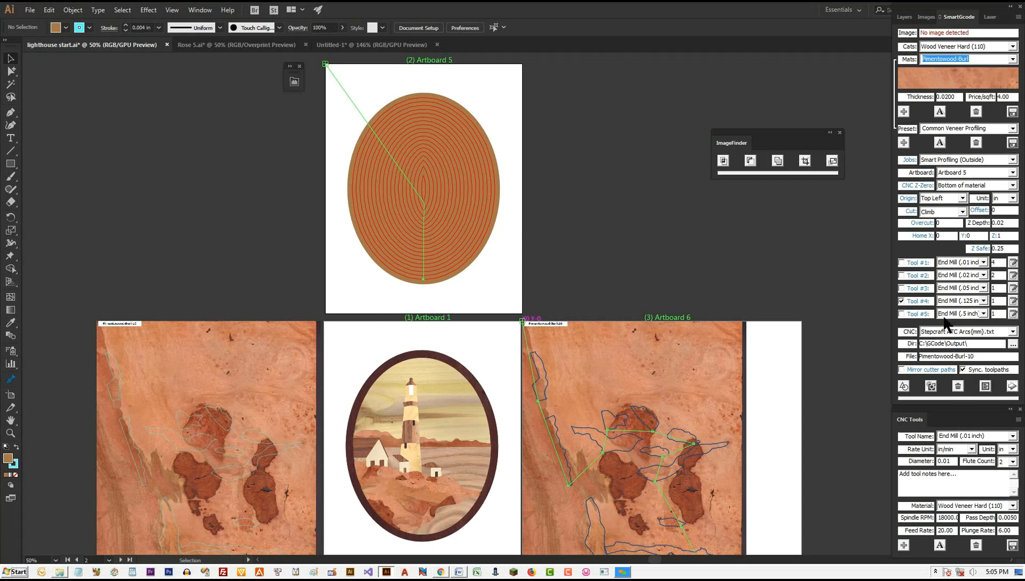
{"action": "scroll", "coordinate": [975, 345], "scroll_direction": "up", "scroll_amount": 1}
{"action": "left_click_drag", "start_coordinate": [978, 356], "coordinate": [856, 349]}
{"action": "type", "text": "Pocket"}
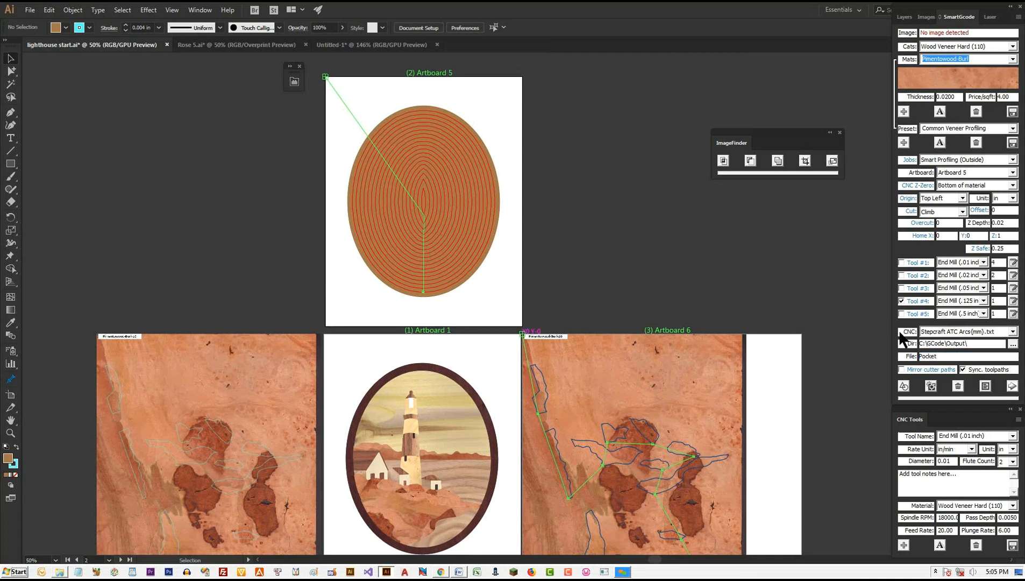
{"action": "left_click", "coordinate": [985, 387]}
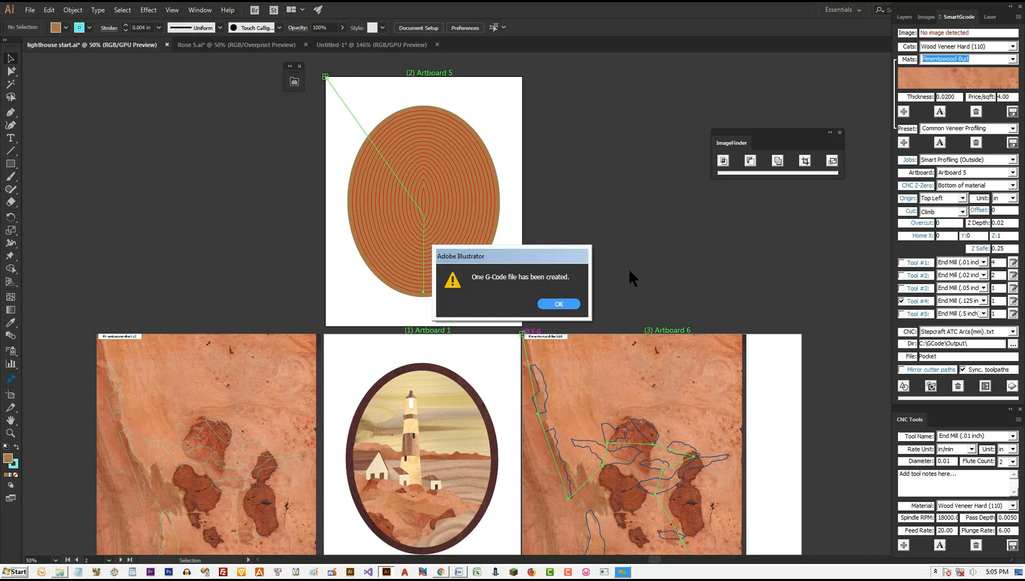
{"action": "key", "text": "Return"}
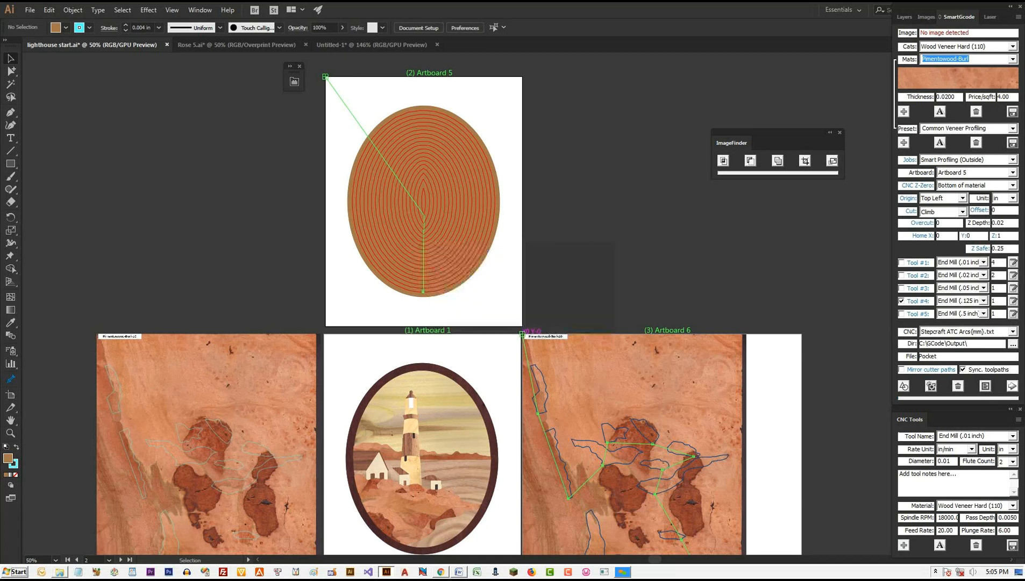
Step: Examine the Pocket and Pimentowood-Burl-10 G-code files in the output folder
{"action": "scroll", "coordinate": [449, 304], "scroll_direction": "down", "scroll_amount": 1}
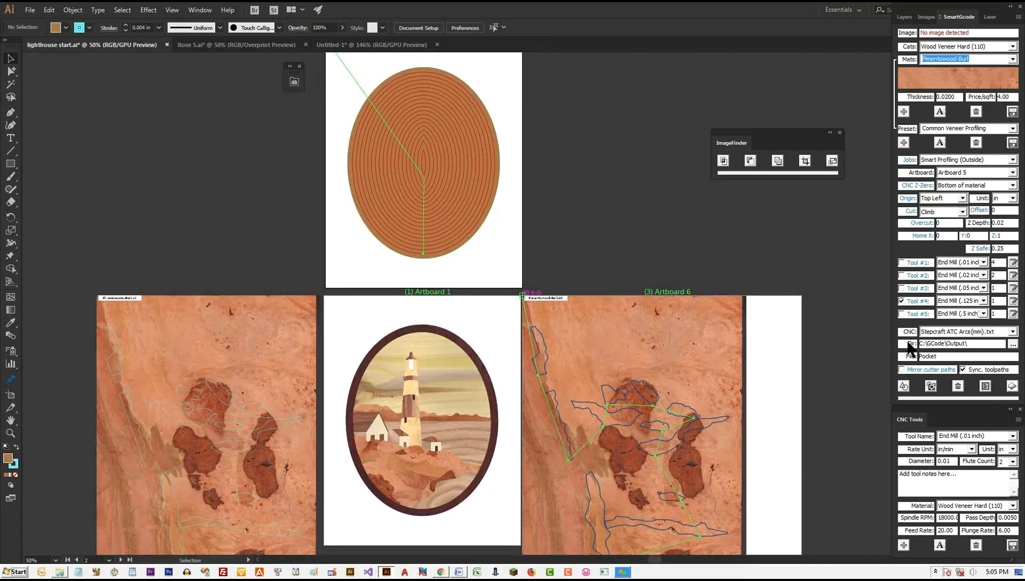
{"action": "left_click", "coordinate": [896, 344]}
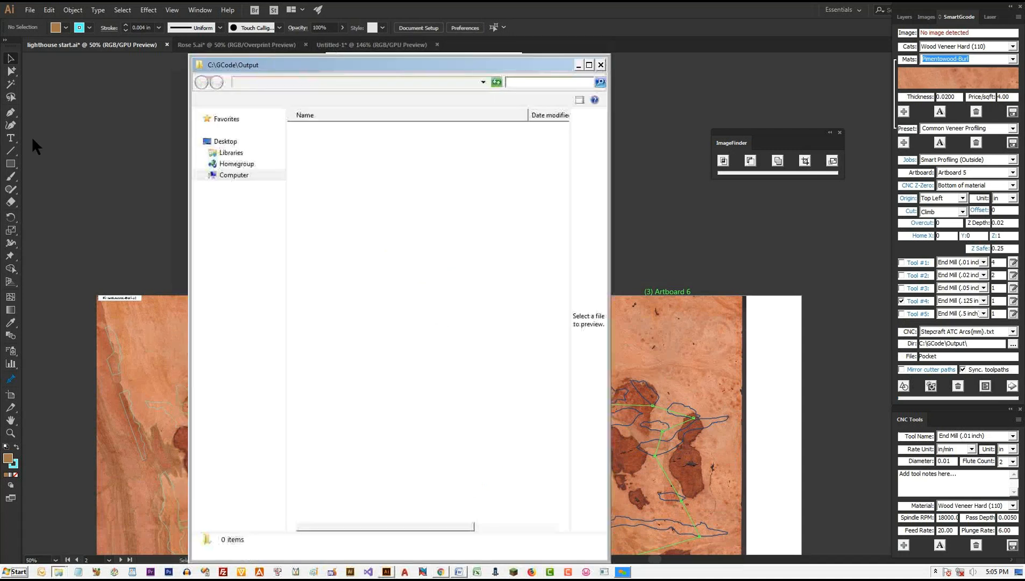
{"action": "left_click", "coordinate": [350, 131]}
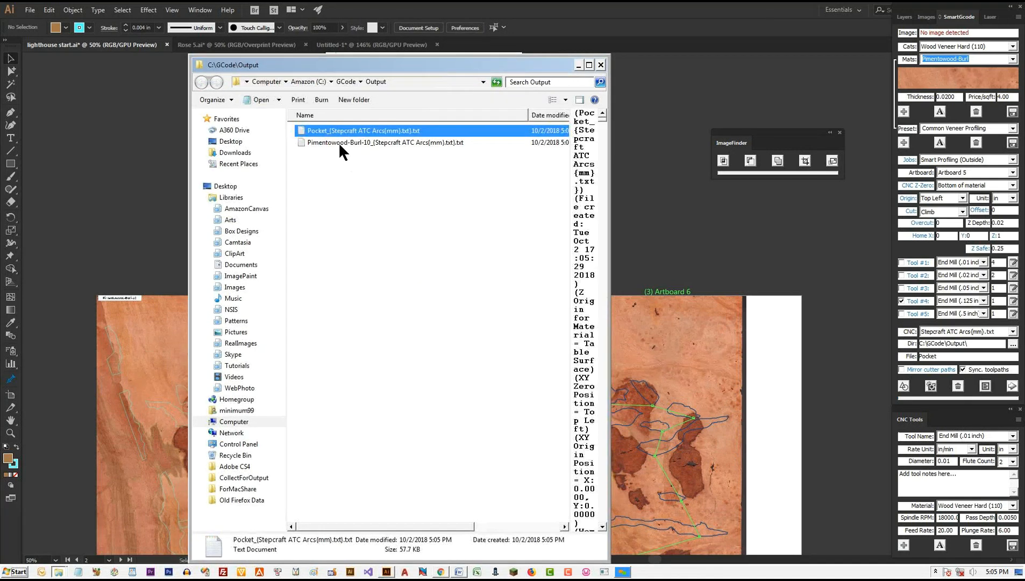
{"action": "left_click", "coordinate": [339, 141]}
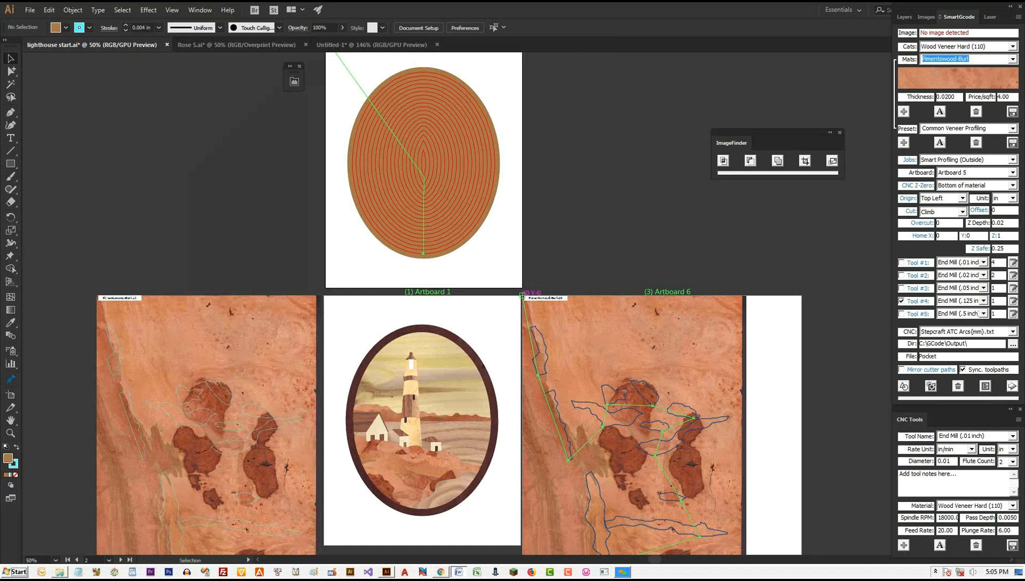
Step: Select the entire lighthouse picture on Artboard 1 and update the cutter images for all of its veneers
{"action": "scroll", "coordinate": [450, 303], "scroll_direction": "down", "scroll_amount": 1}
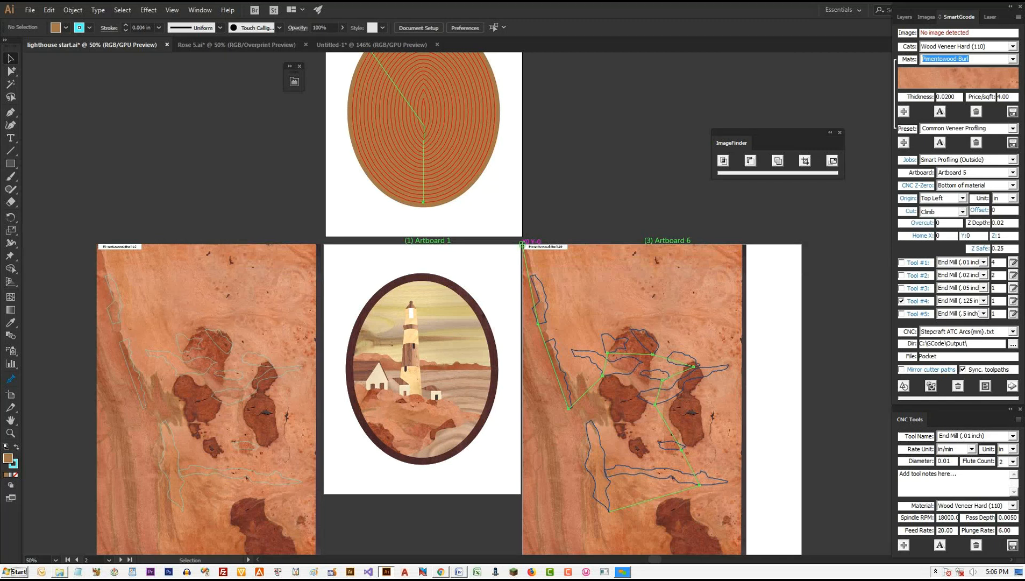
{"action": "mouse_move", "coordinate": [503, 475]}
{"action": "left_mouse_down"}
{"action": "mouse_move", "coordinate": [336, 288]}
{"action": "mouse_move", "coordinate": [343, 272]}
{"action": "left_mouse_up"}
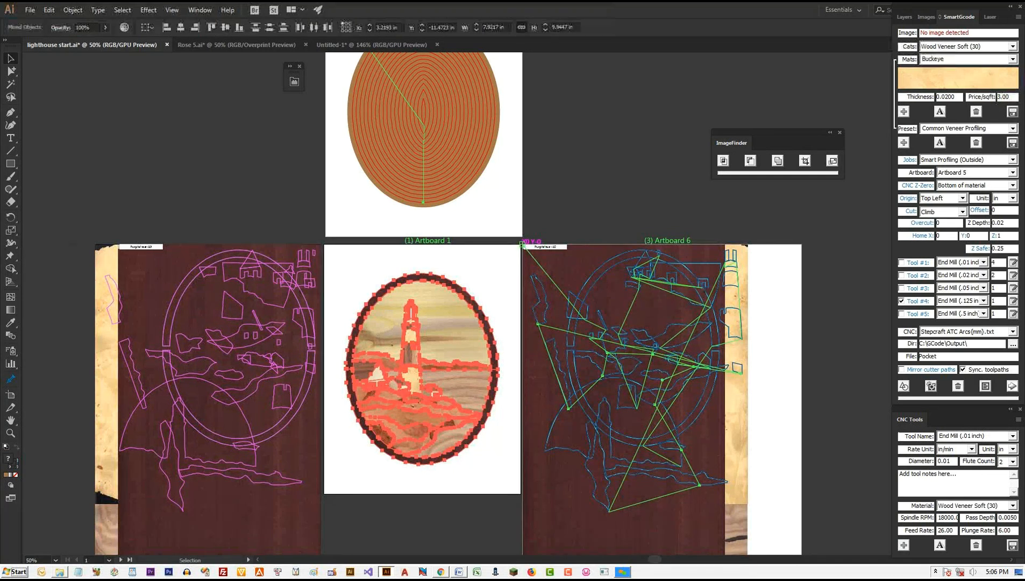
{"action": "left_click", "coordinate": [1013, 386]}
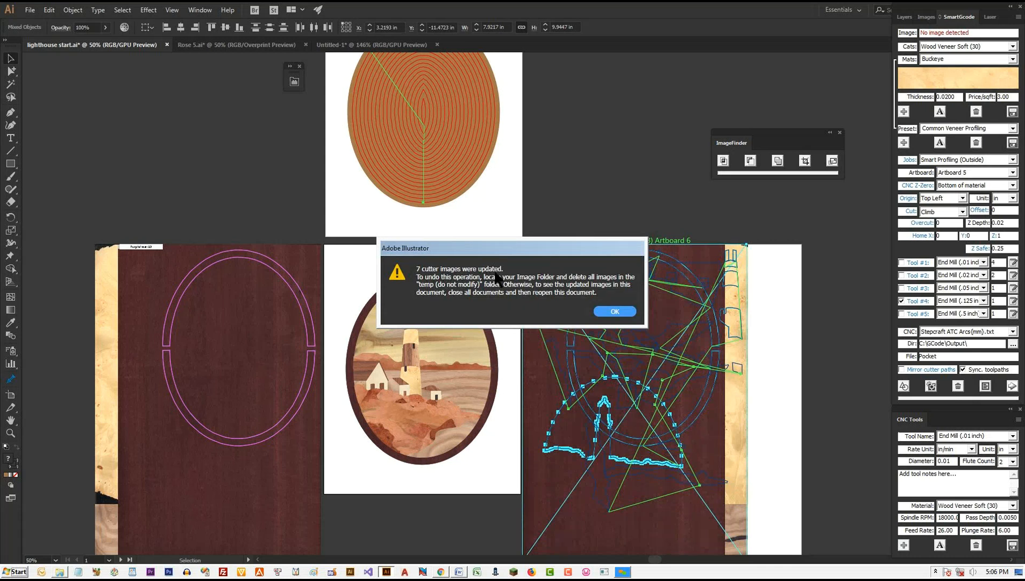
{"action": "left_click", "coordinate": [611, 312]}
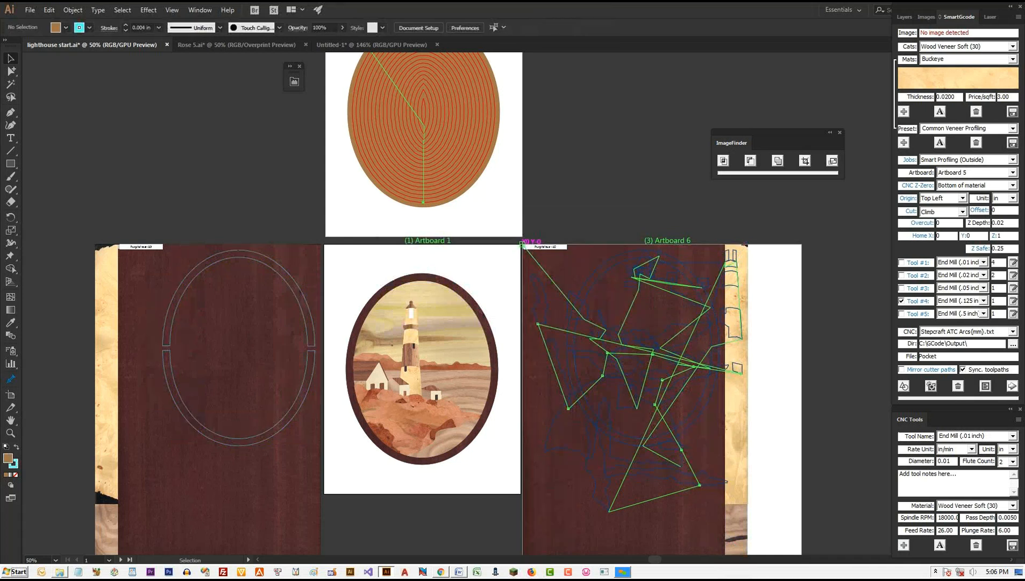
Step: Check the G-code output folder and inspect the Purpleheart folder in the C:\Tutorials\Image Lib image library
{"action": "left_click", "coordinate": [908, 343]}
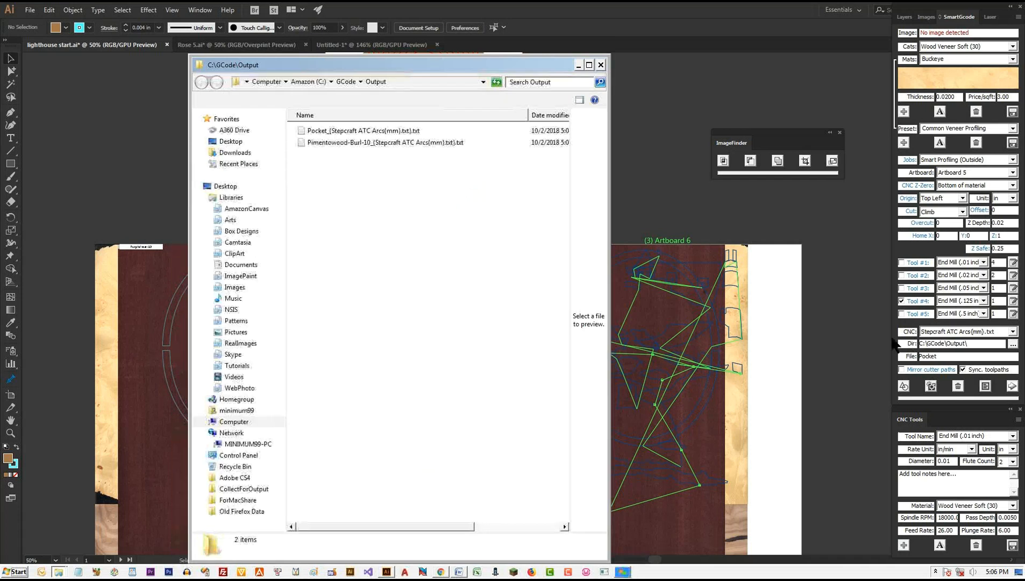
{"action": "left_click", "coordinate": [601, 65]}
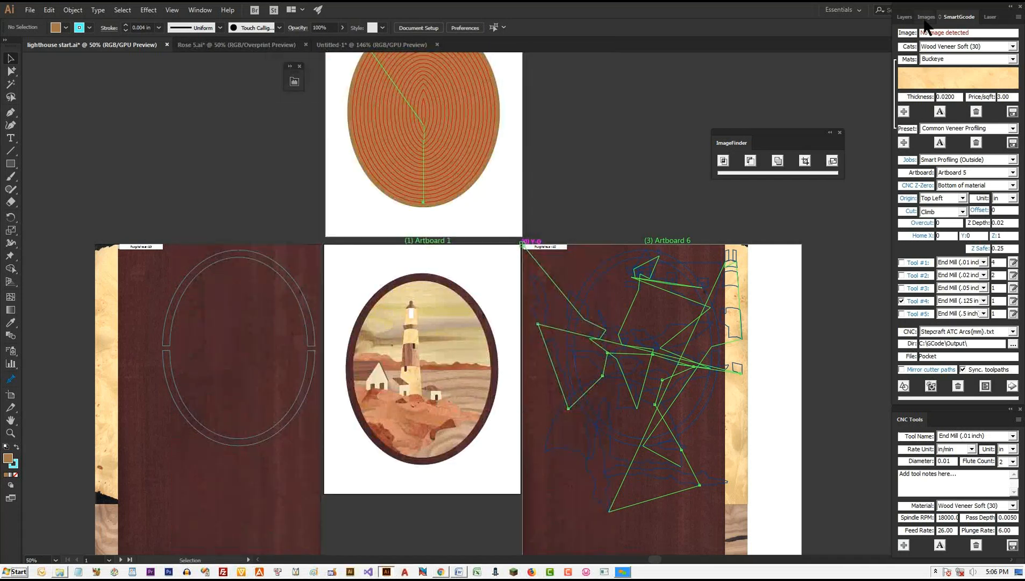
{"action": "left_click", "coordinate": [927, 17]}
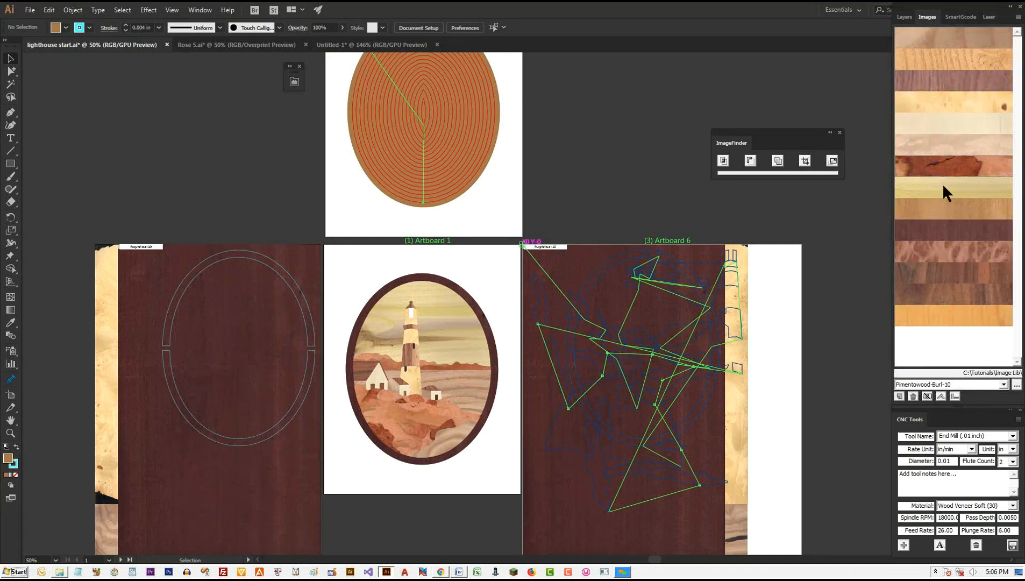
{"action": "left_click", "coordinate": [982, 371]}
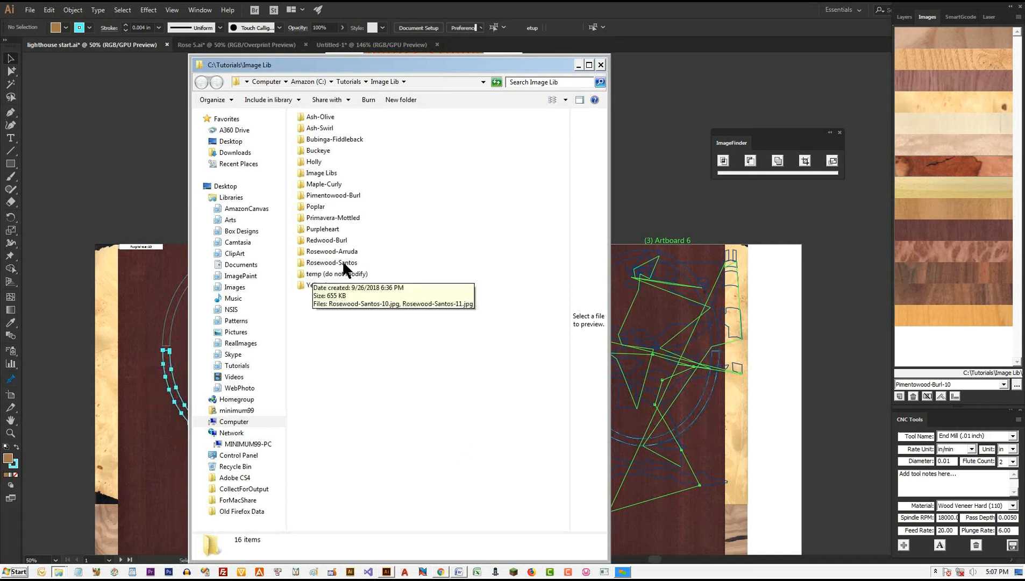
{"action": "double_click", "coordinate": [321, 229]}
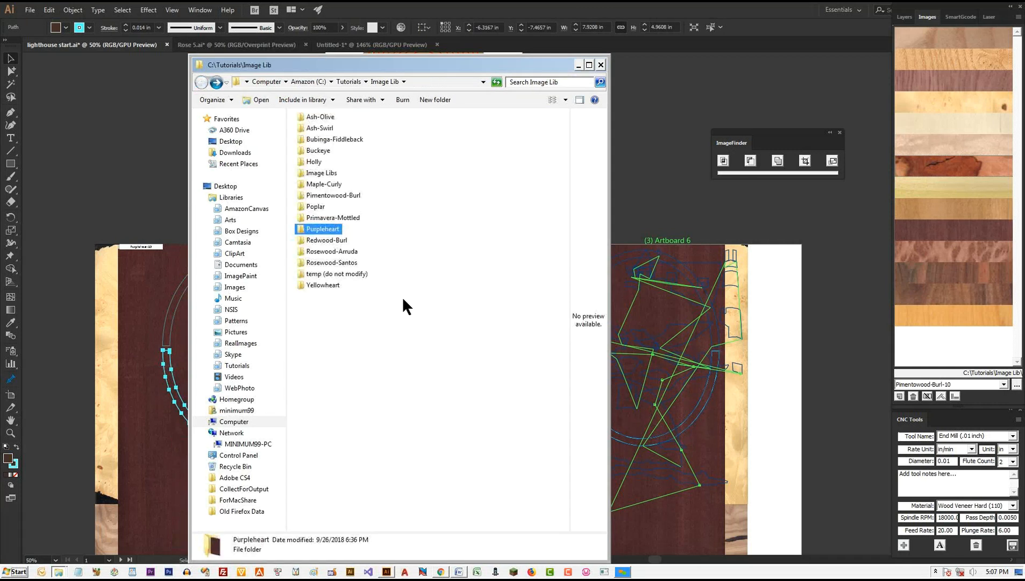
Step: Open the temp (do not modify) folder in the image library and preview the cut images of the veneer sheets
{"action": "left_click", "coordinate": [345, 310]}
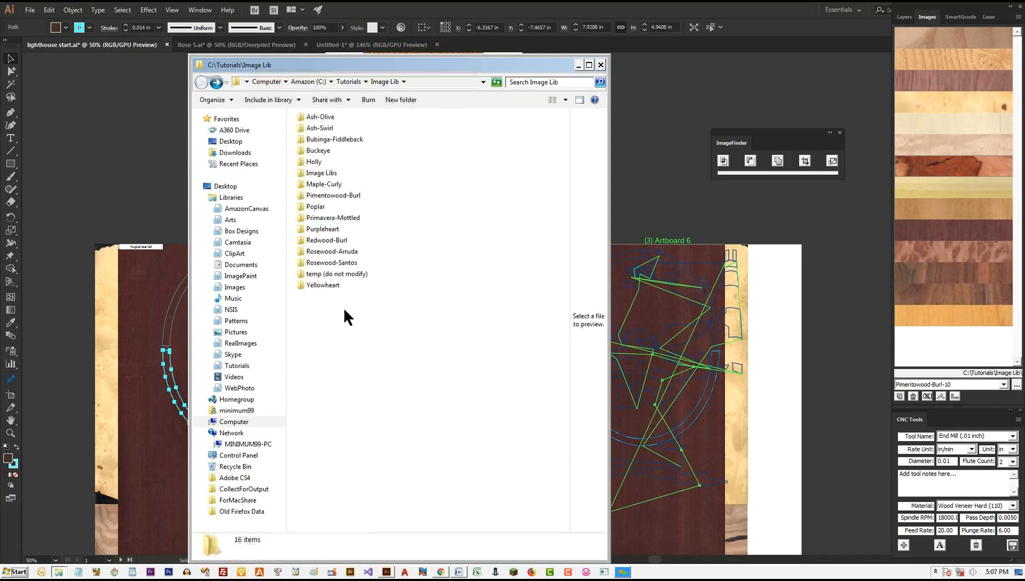
{"action": "double_click", "coordinate": [325, 274]}
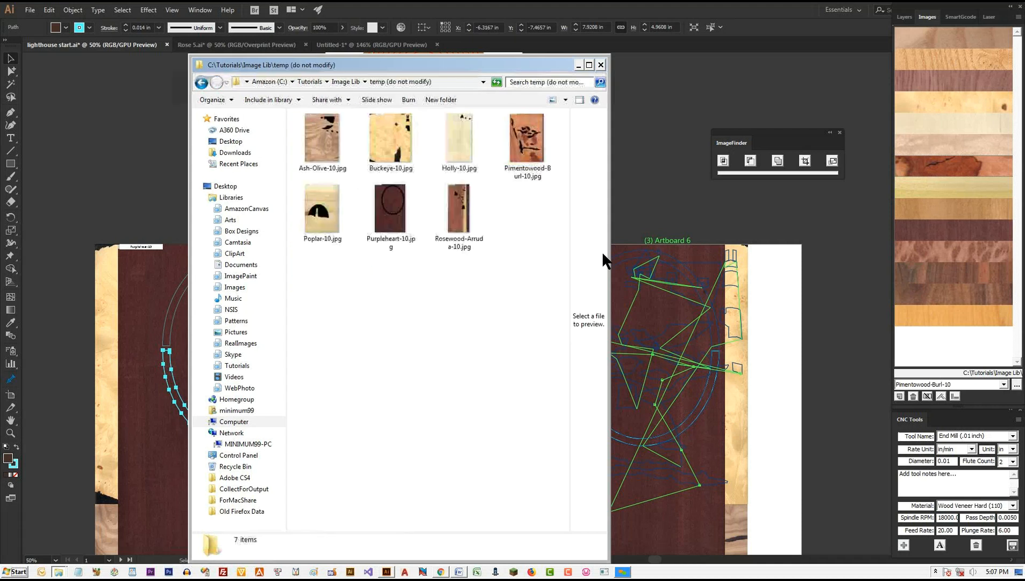
{"action": "left_click_drag", "start_coordinate": [608, 253], "coordinate": [851, 270]}
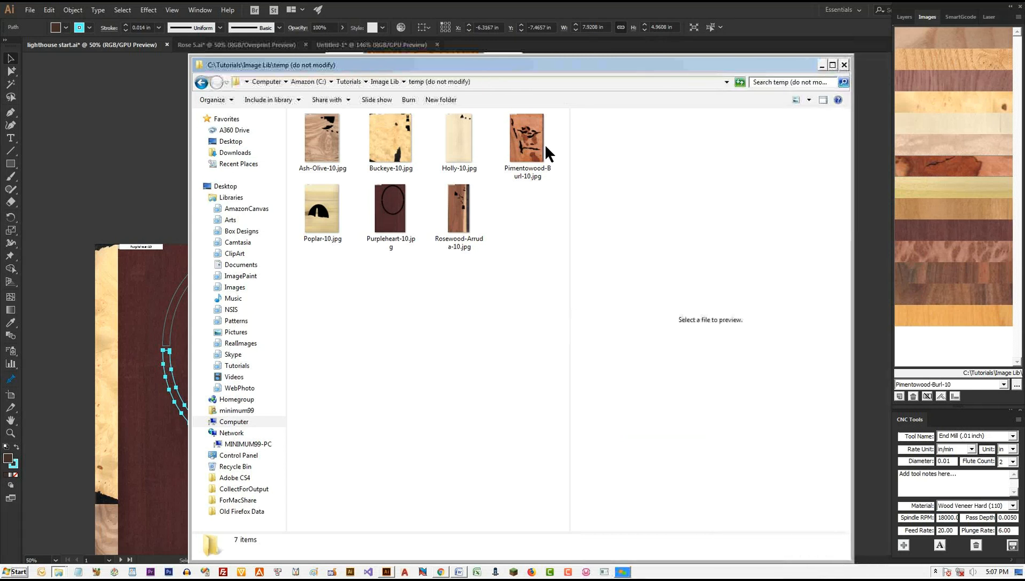
{"action": "left_click", "coordinate": [530, 142]}
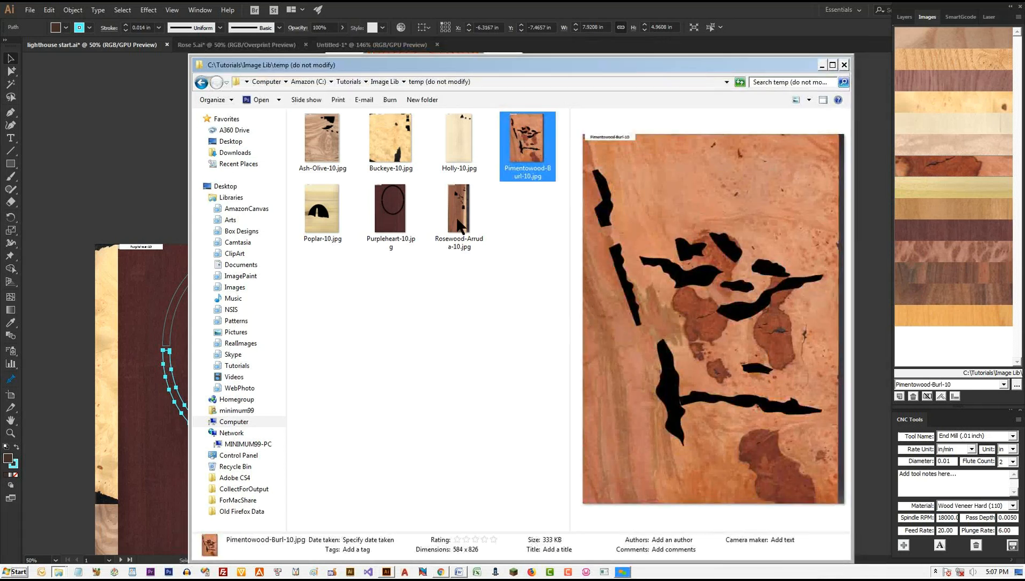
{"action": "left_click", "coordinate": [447, 203]}
{"action": "left_click", "coordinate": [396, 139]}
{"action": "left_click", "coordinate": [322, 141]}
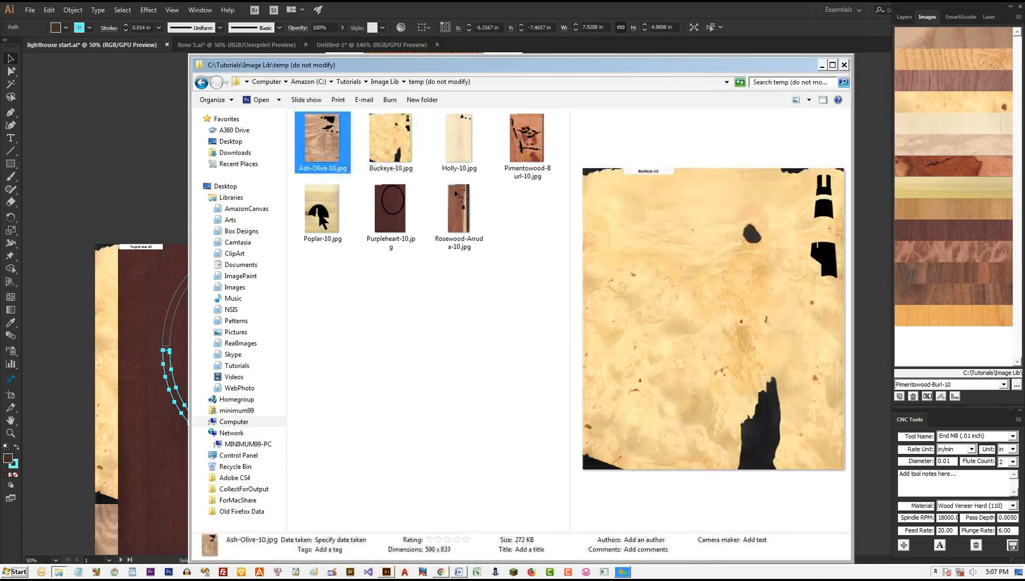
{"action": "left_click", "coordinate": [320, 218]}
{"action": "left_click", "coordinate": [393, 228]}
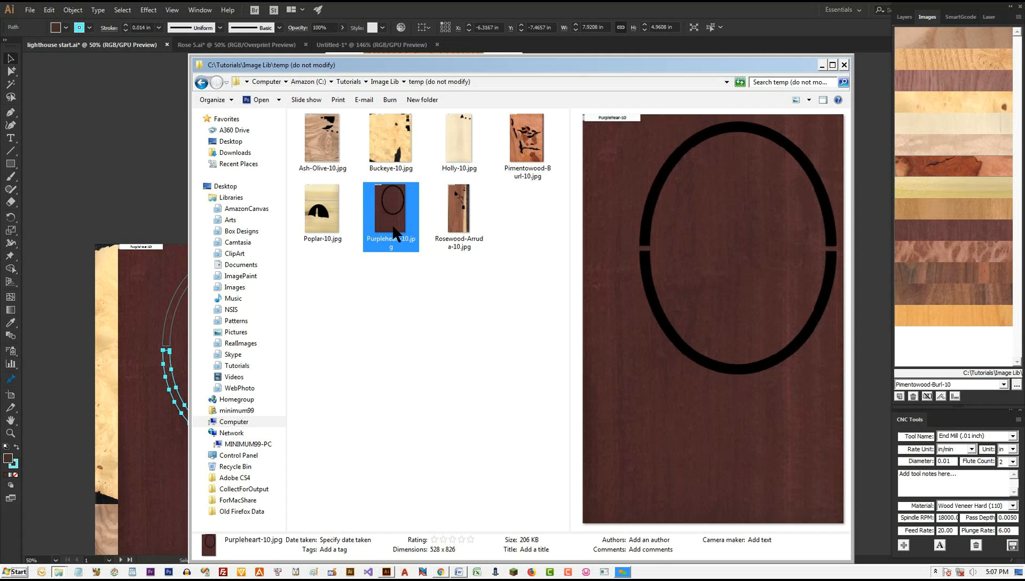
Step: Return to Illustrator, deselect everything, save lighthouse start.ai, and close the open documents, discarding the changes to Rose 5.ai
{"action": "left_click", "coordinate": [171, 87]}
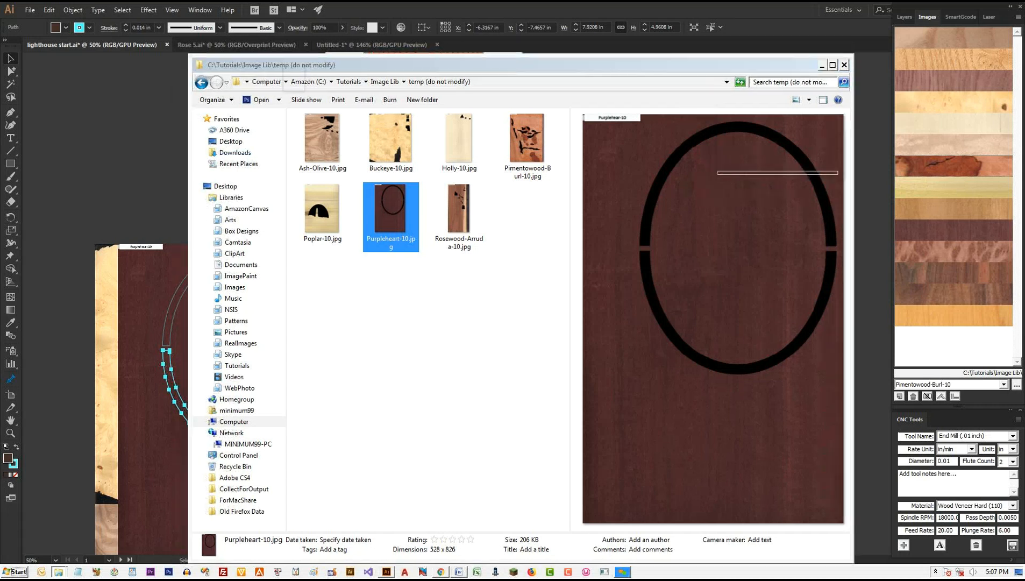
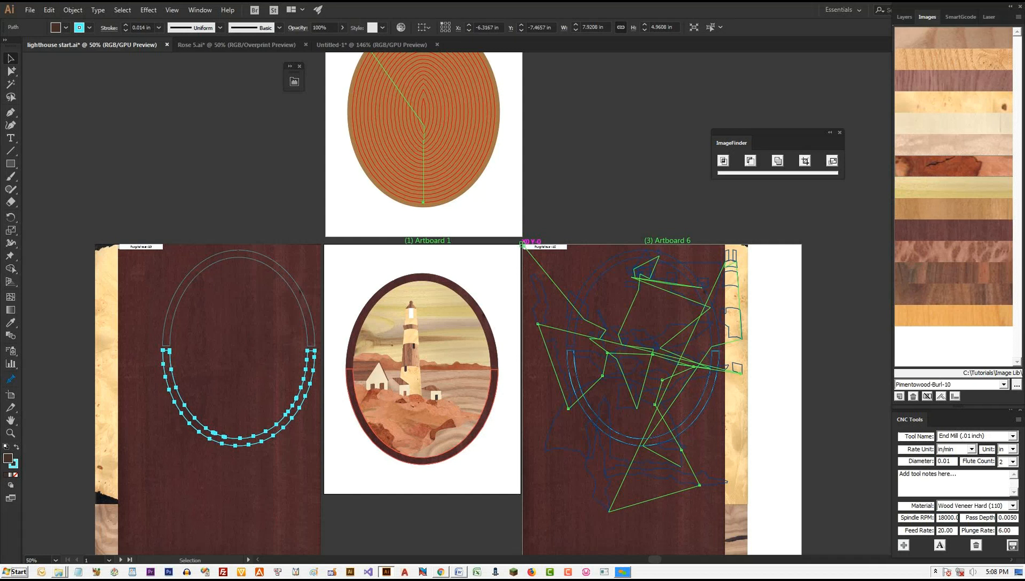
{"action": "key", "text": "ctrl+shift+a"}
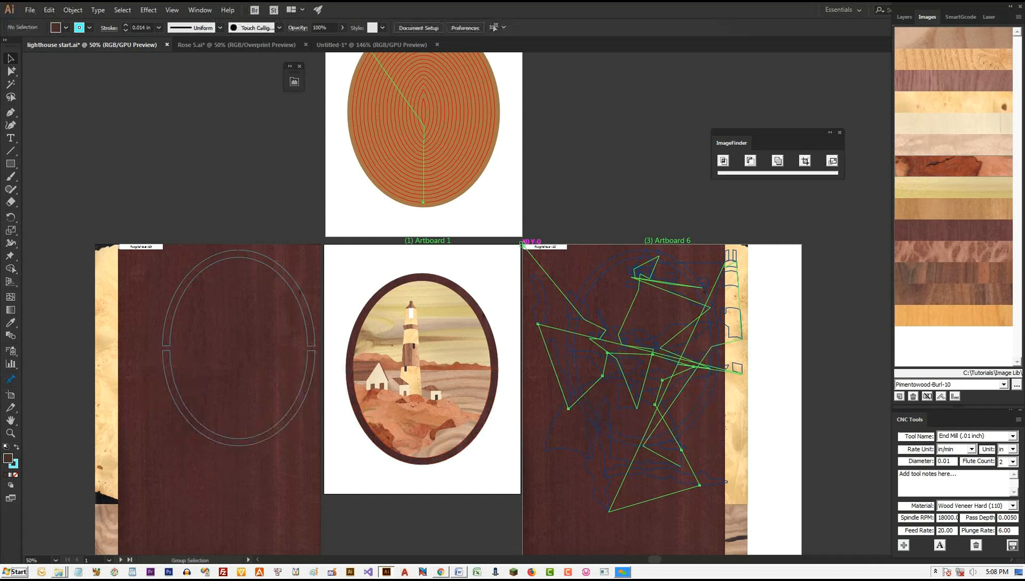
{"action": "key", "text": "ctrl+s"}
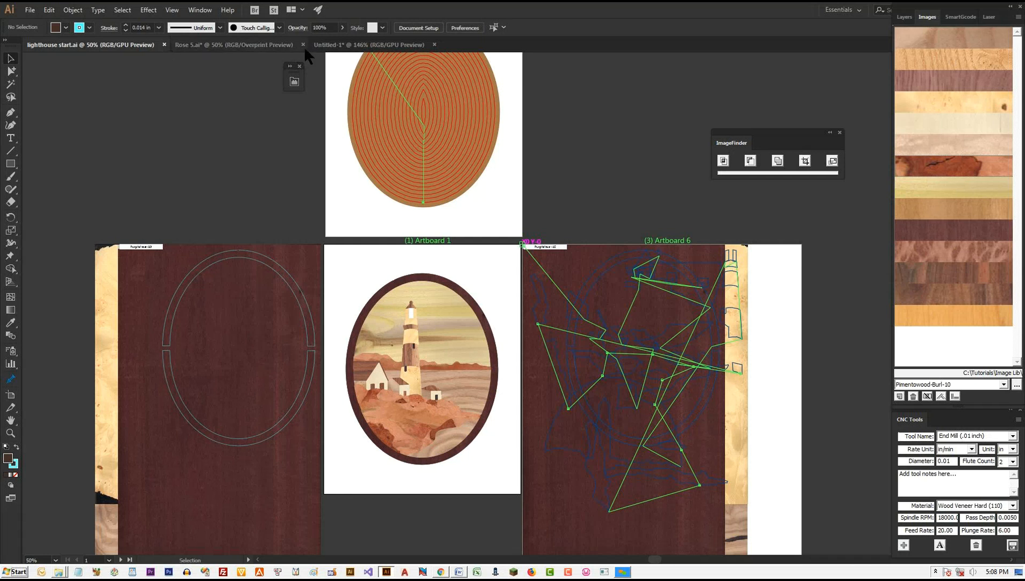
{"action": "left_click", "coordinate": [301, 44]}
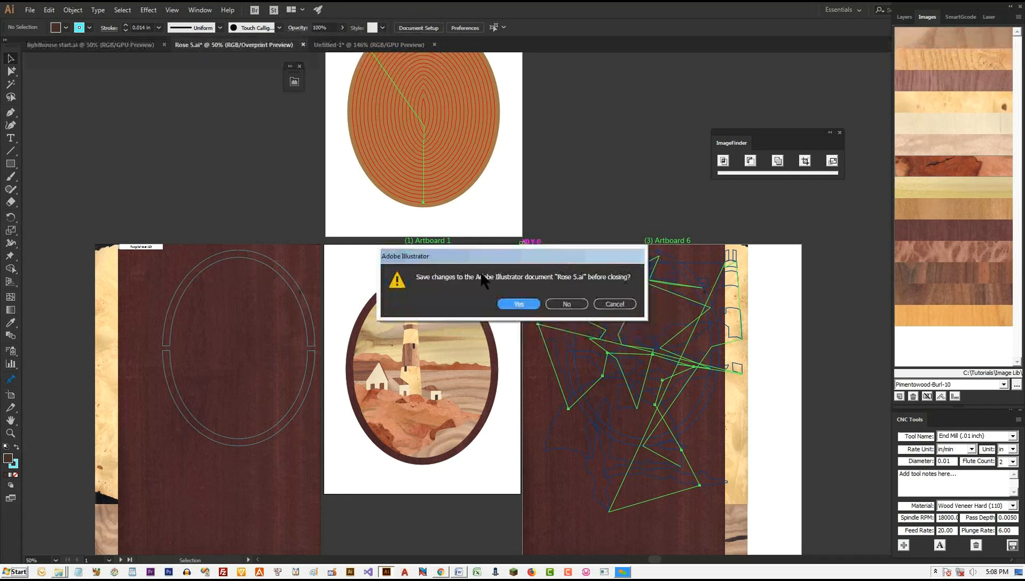
{"action": "left_click", "coordinate": [569, 304]}
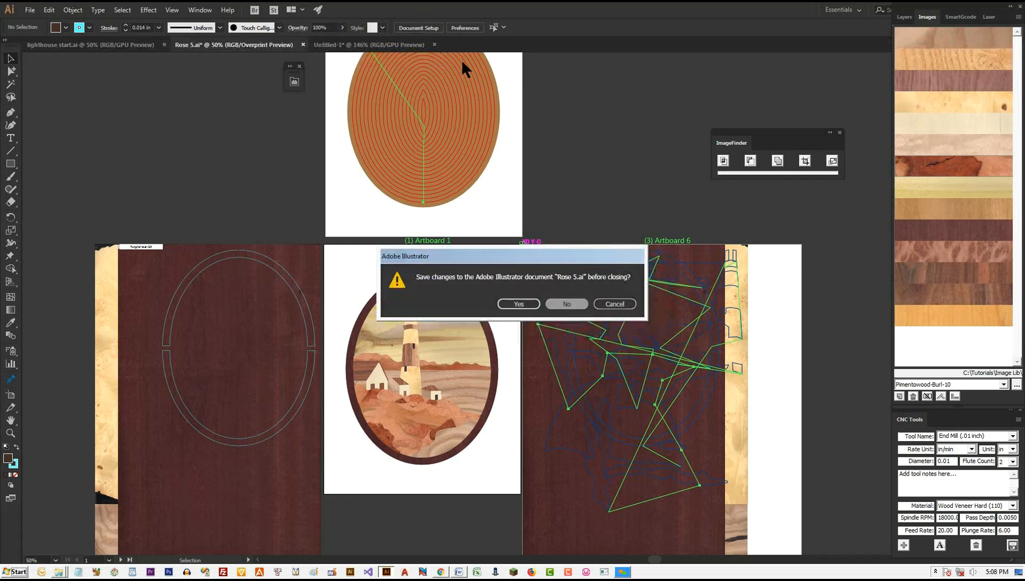
{"action": "left_click", "coordinate": [295, 44]}
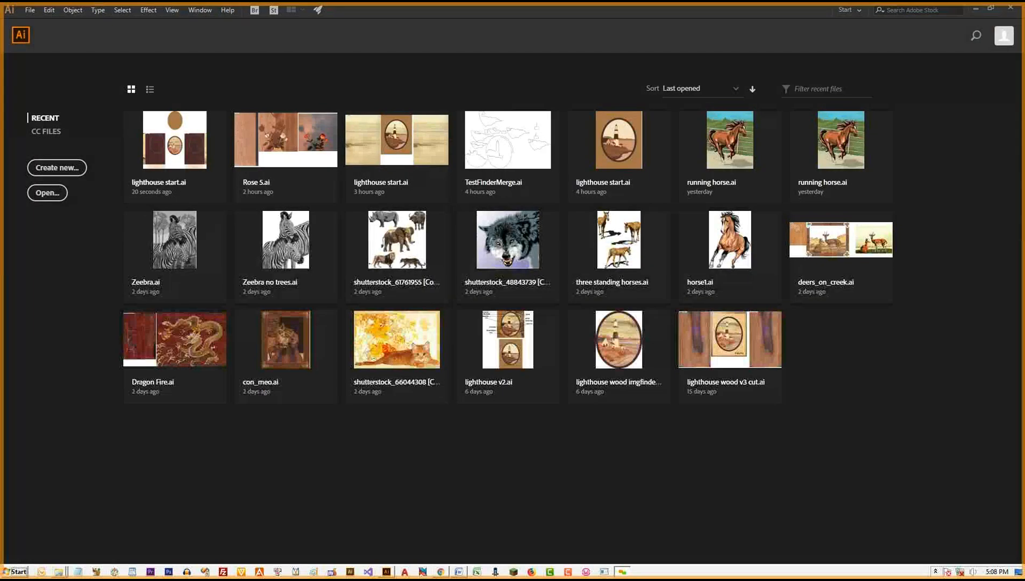
Step: Reopen the most recent lighthouse start.ai and maximize the Illustrator window
{"action": "left_click", "coordinate": [172, 159]}
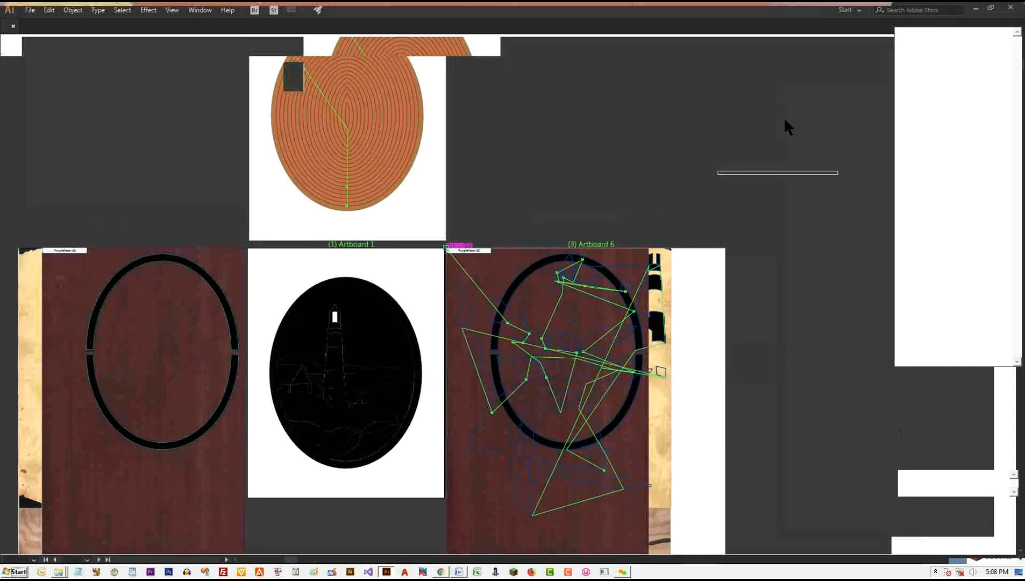
{"action": "left_click_drag", "start_coordinate": [527, 349], "coordinate": [448, 229]}
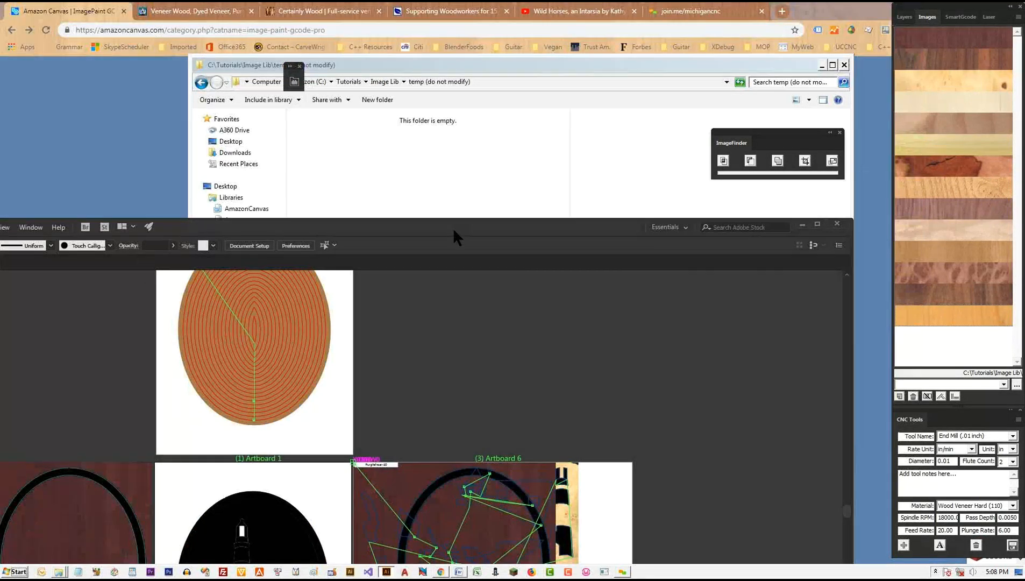
{"action": "double_click", "coordinate": [453, 229]}
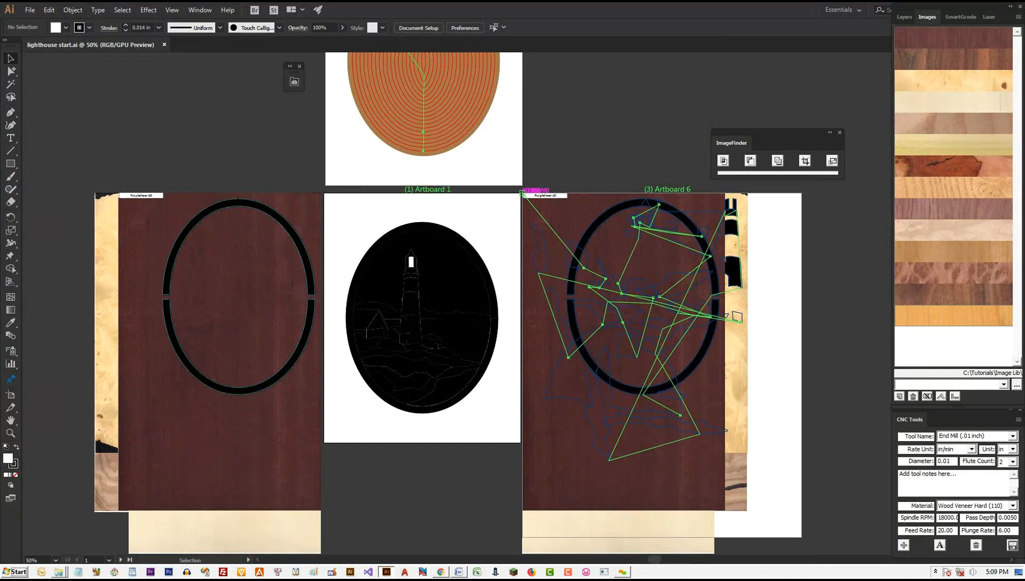
Step: Move the lower and upper halves of the oval frame on the Purpleheart-10 sheet off the blackened cut area onto uncut wood
{"action": "left_click", "coordinate": [239, 391]}
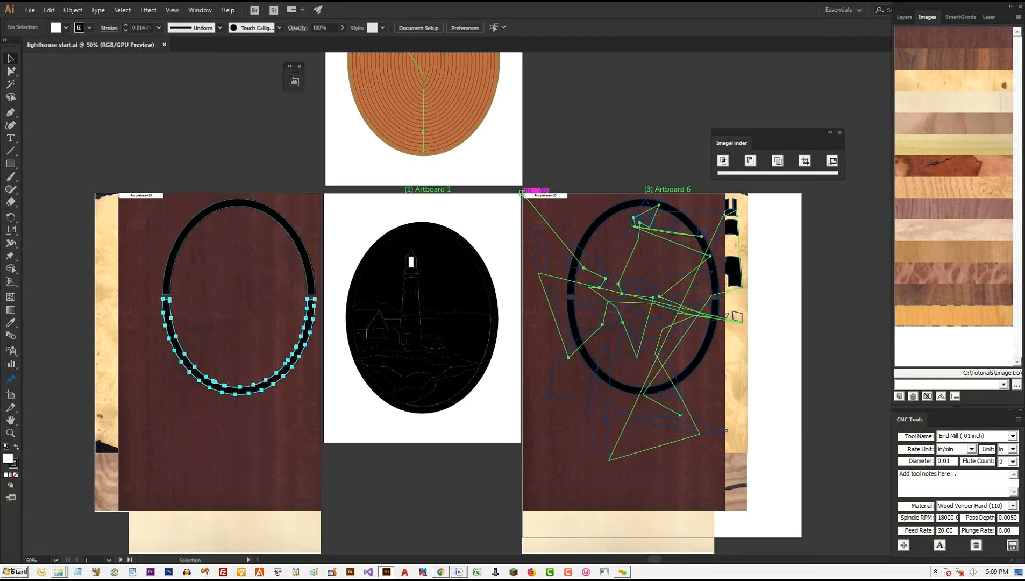
{"action": "left_click_drag", "start_coordinate": [238, 391], "coordinate": [226, 460]}
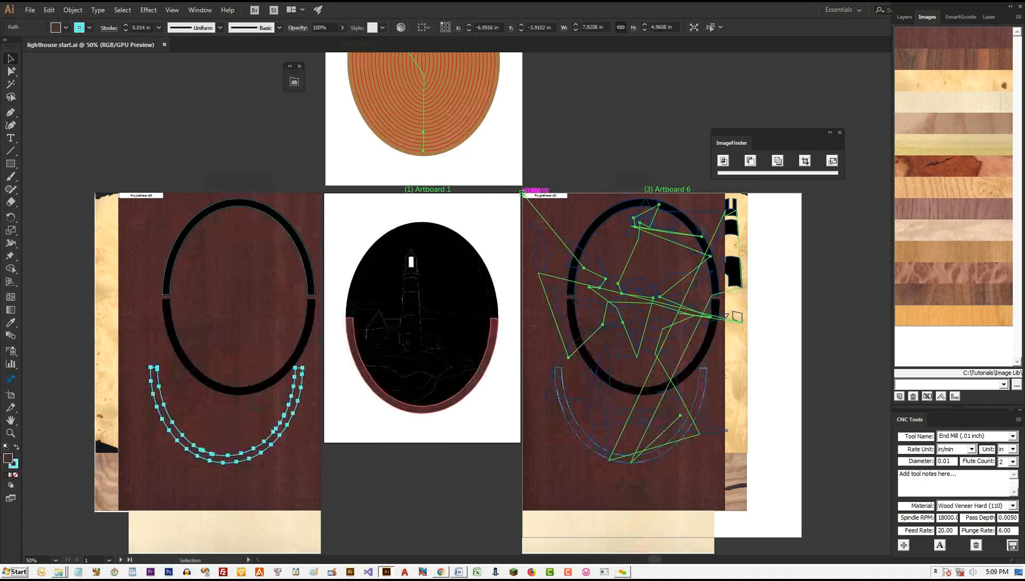
{"action": "key", "text": "ctrl+shift+a"}
{"action": "left_click_drag", "start_coordinate": [239, 202], "coordinate": [204, 236]}
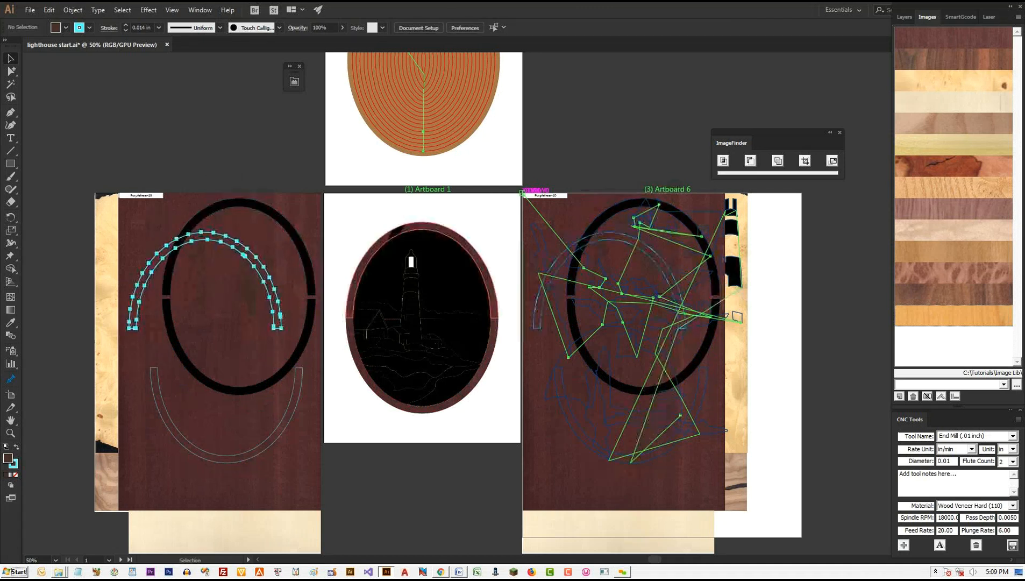
{"action": "left_click", "coordinate": [358, 269]}
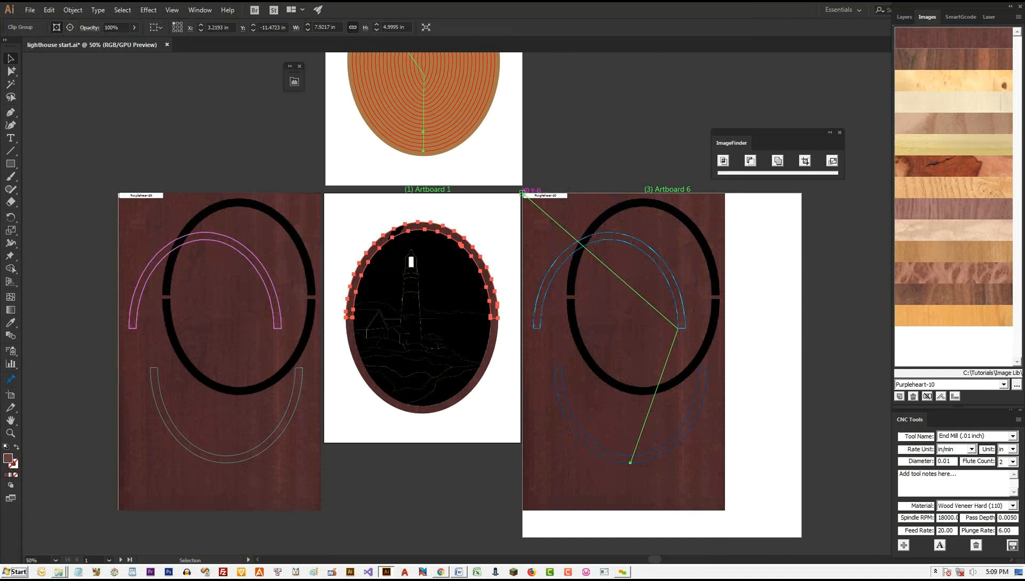
Step: Select the sky piece on Artboard 1 to examine its cutout on the Poplar-10 sheet, and deselect it
{"action": "left_click", "coordinate": [446, 272]}
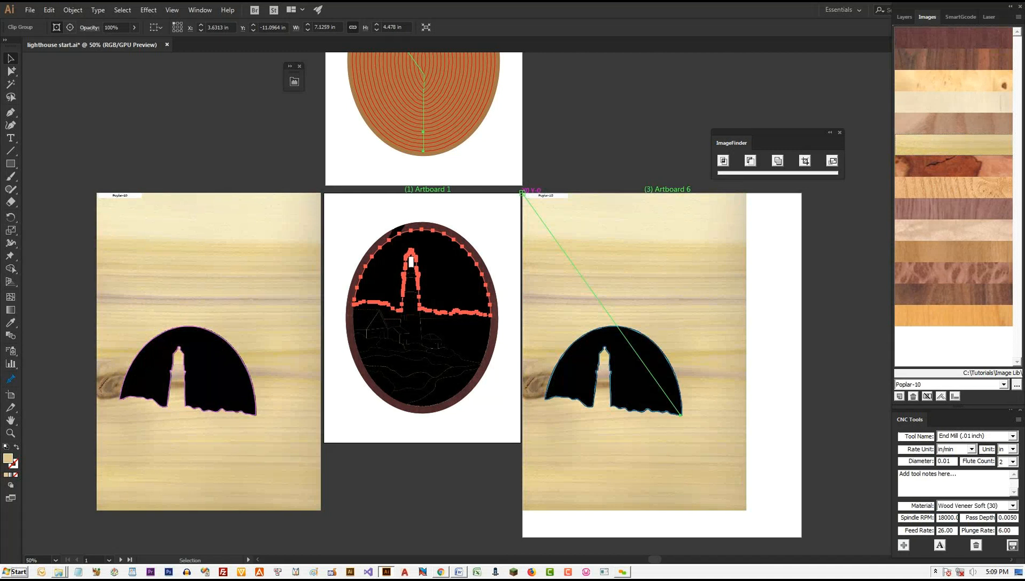
{"action": "left_click", "coordinate": [672, 152]}
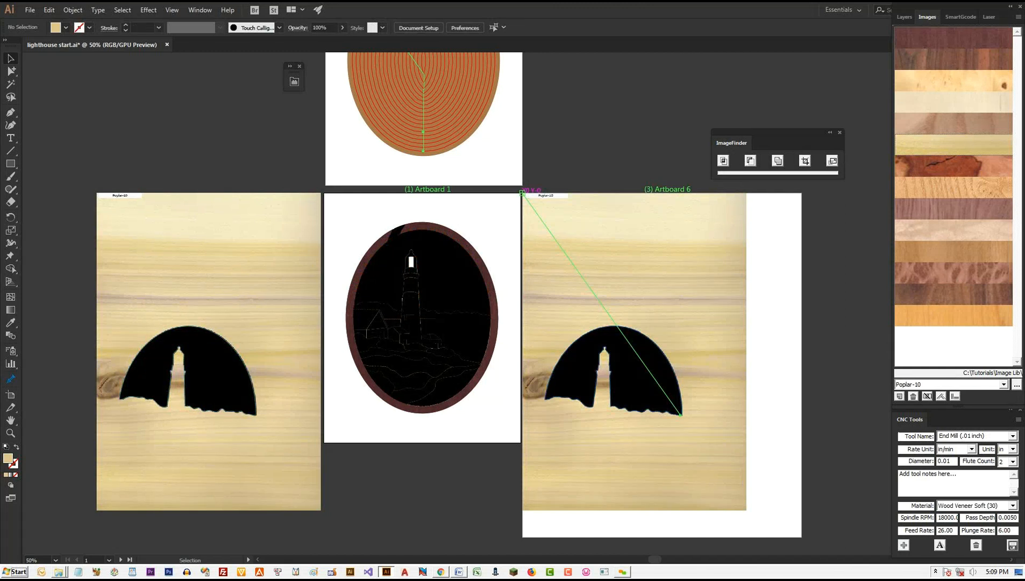
{"action": "scroll", "coordinate": [478, 256], "scroll_direction": "up", "scroll_amount": 1}
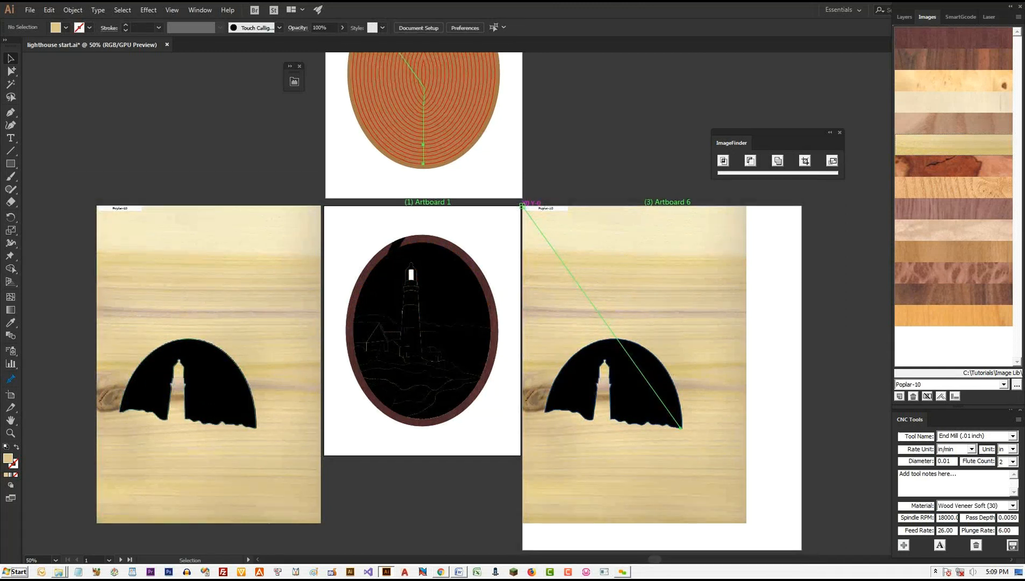
{"action": "scroll", "coordinate": [477, 256], "scroll_direction": "up", "scroll_amount": 3}
{"action": "scroll", "coordinate": [518, 209], "scroll_direction": "down", "scroll_amount": 3}
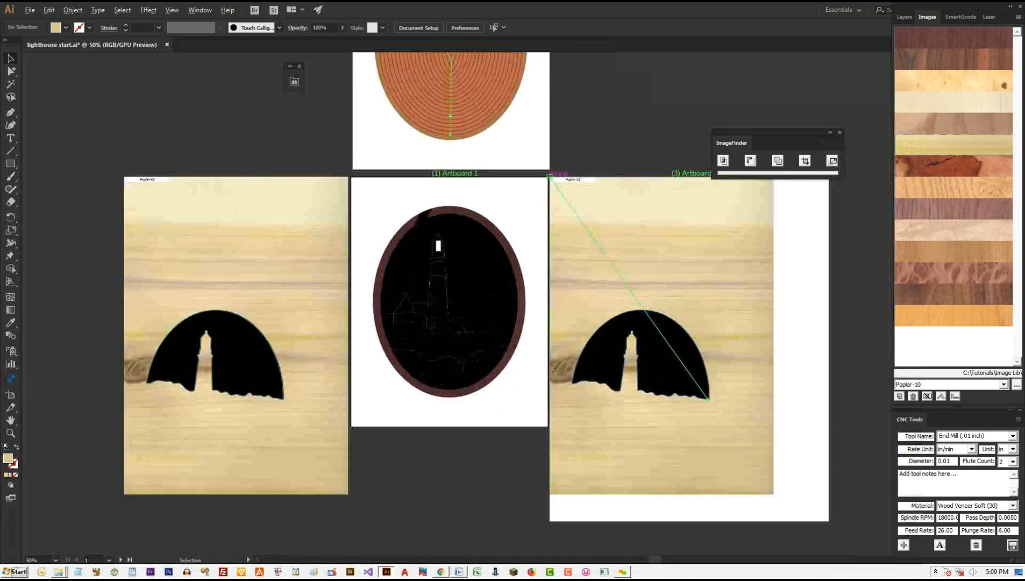
{"action": "scroll", "coordinate": [438, 367], "scroll_direction": "up", "scroll_amount": 1}
Step: Move the upper group of pieces on the Pimentowood-Burl-10 sheet up onto uncut wood, and bring the overhanging piece back inside the sheet
{"action": "scroll", "coordinate": [442, 369], "scroll_direction": "up", "scroll_amount": 2}
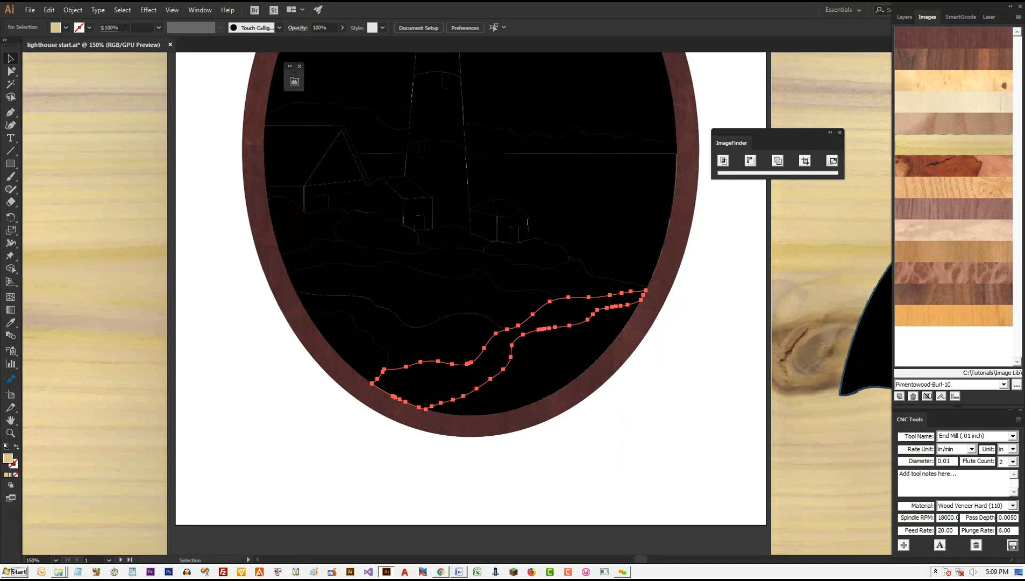
{"action": "scroll", "coordinate": [619, 401], "scroll_direction": "down", "scroll_amount": 3}
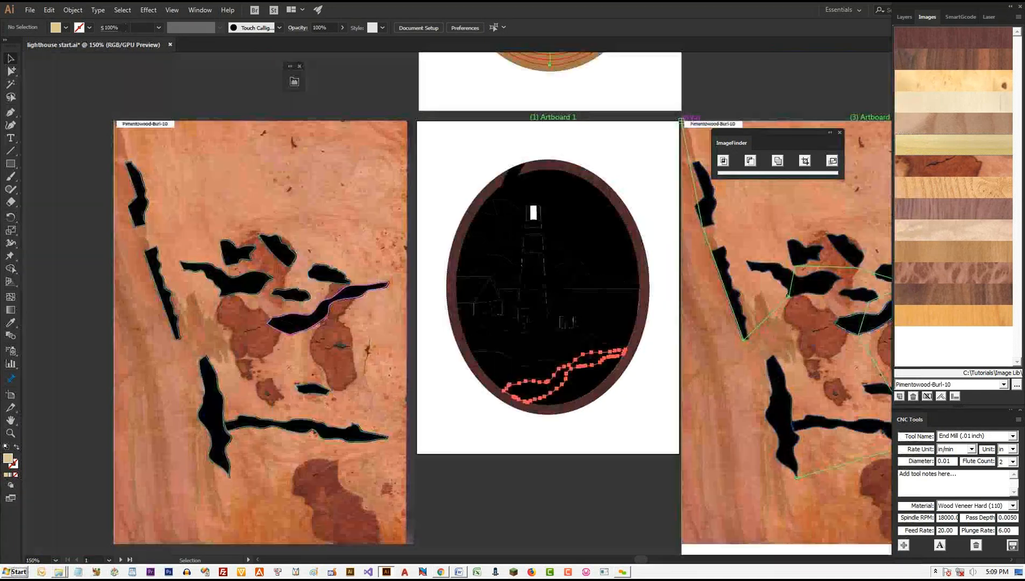
{"action": "left_click", "coordinate": [671, 192]}
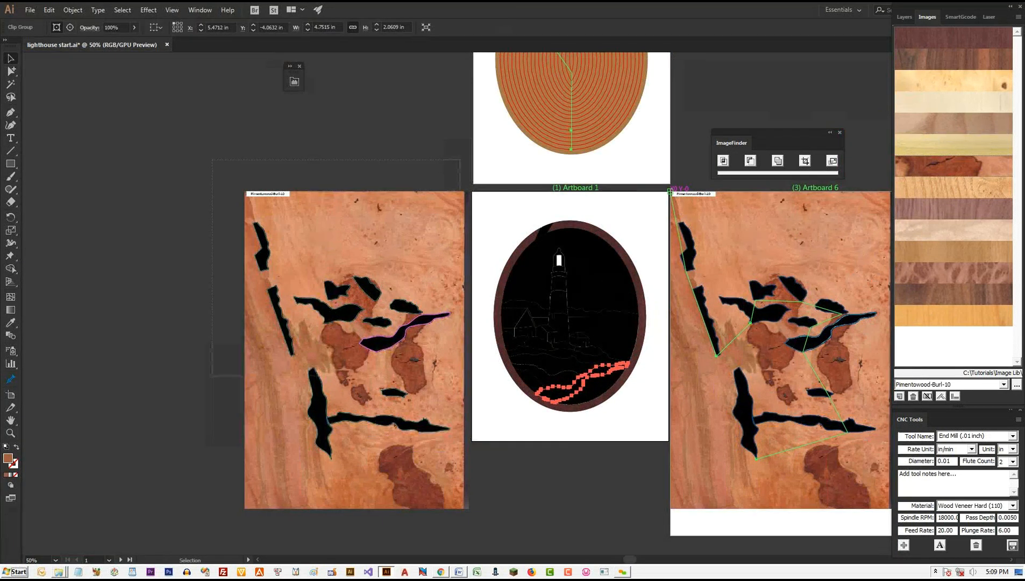
{"action": "left_click_drag", "start_coordinate": [425, 360], "coordinate": [426, 360]}
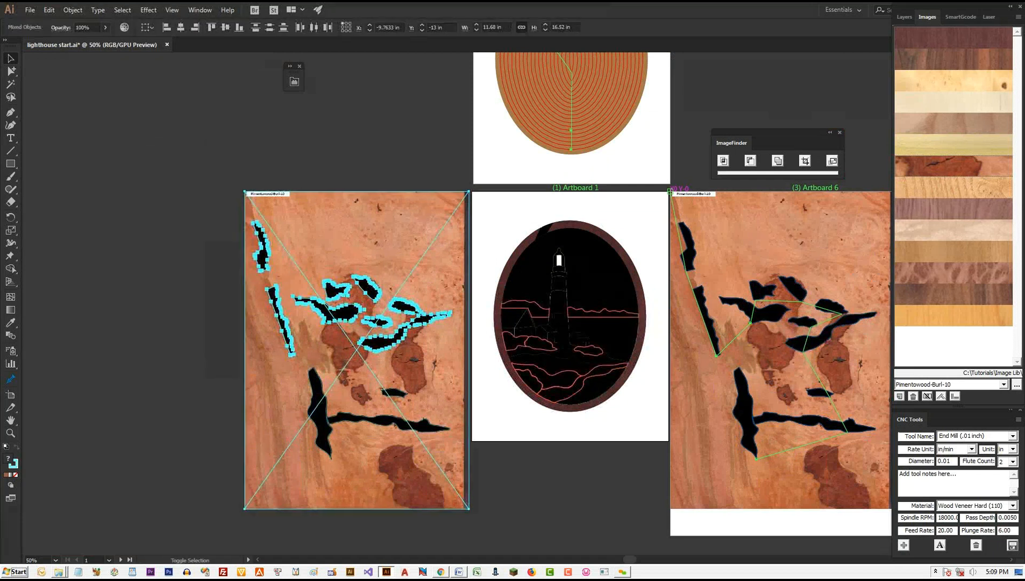
{"action": "left_click_drag", "start_coordinate": [358, 317], "coordinate": [378, 243]}
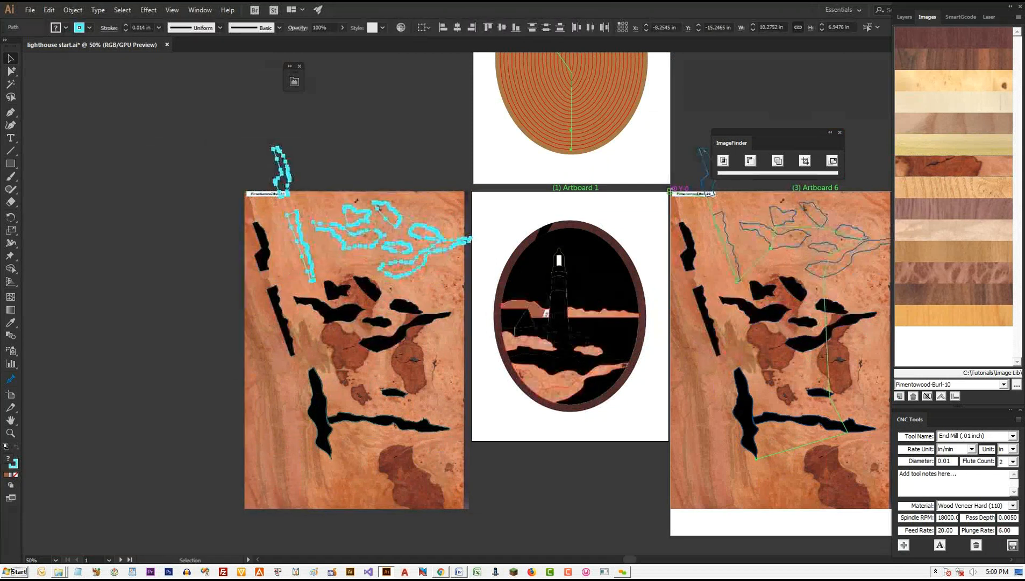
{"action": "left_click_drag", "start_coordinate": [282, 174], "coordinate": [292, 272]}
Step: Move the long lower pieces on the Pimentowood-Burl-10 sheet off their black cutouts onto nearby uncut wood
{"action": "left_click", "coordinate": [320, 412]}
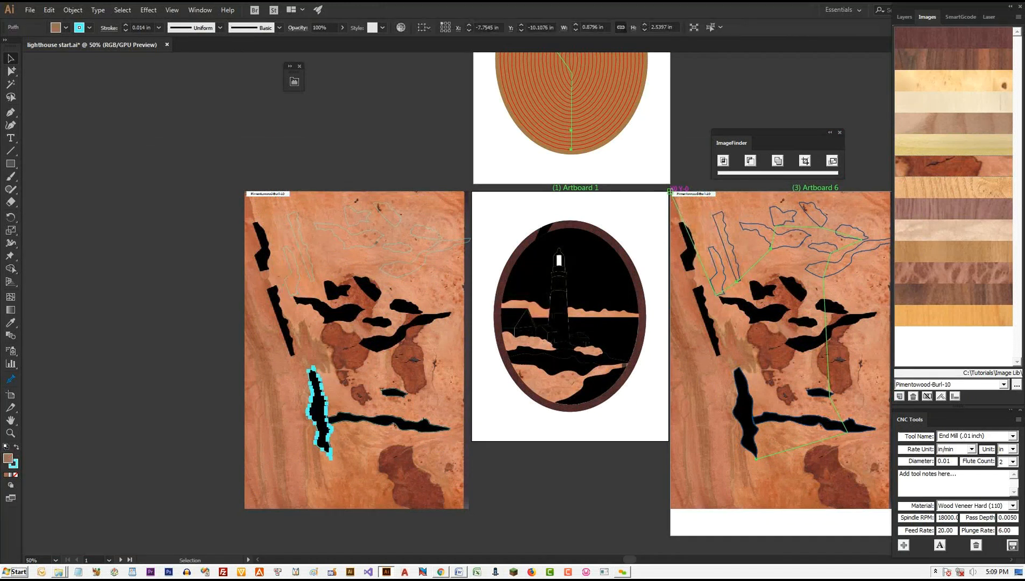
{"action": "left_click_drag", "start_coordinate": [388, 423], "coordinate": [384, 456]}
{"action": "left_click_drag", "start_coordinate": [318, 409], "coordinate": [281, 403]}
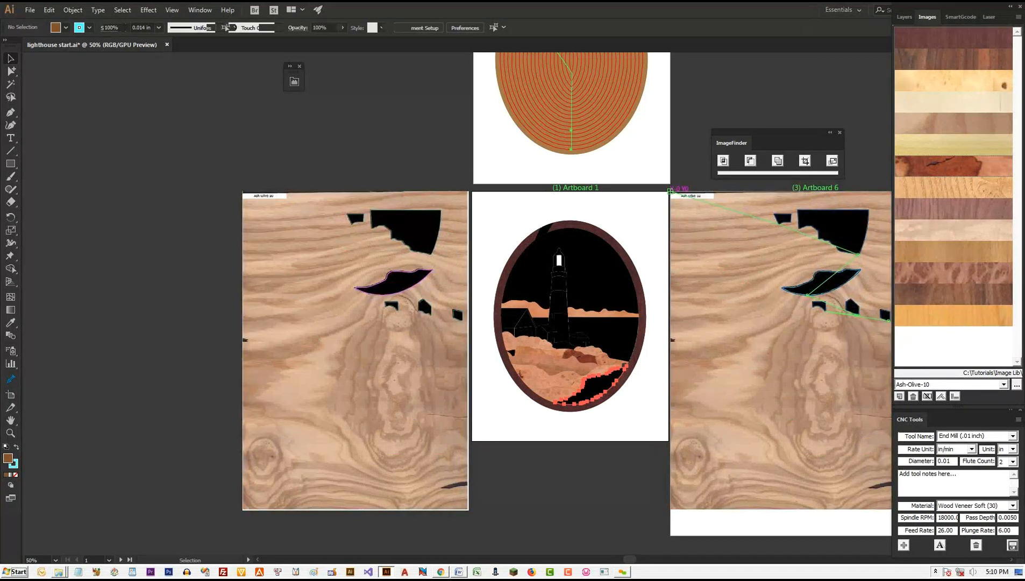
Step: Examine the refilled rock pieces up close on Artboard 1, moving the ImageFinder panel below them out of the way
{"action": "scroll", "coordinate": [618, 393], "scroll_direction": "up", "scroll_amount": 3}
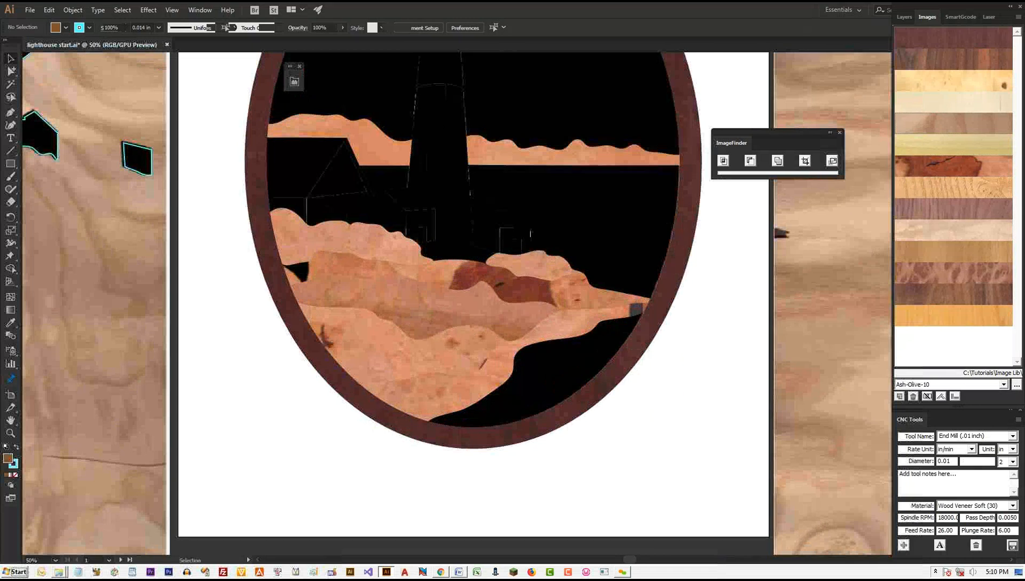
{"action": "left_click_drag", "start_coordinate": [484, 269], "coordinate": [573, 348]}
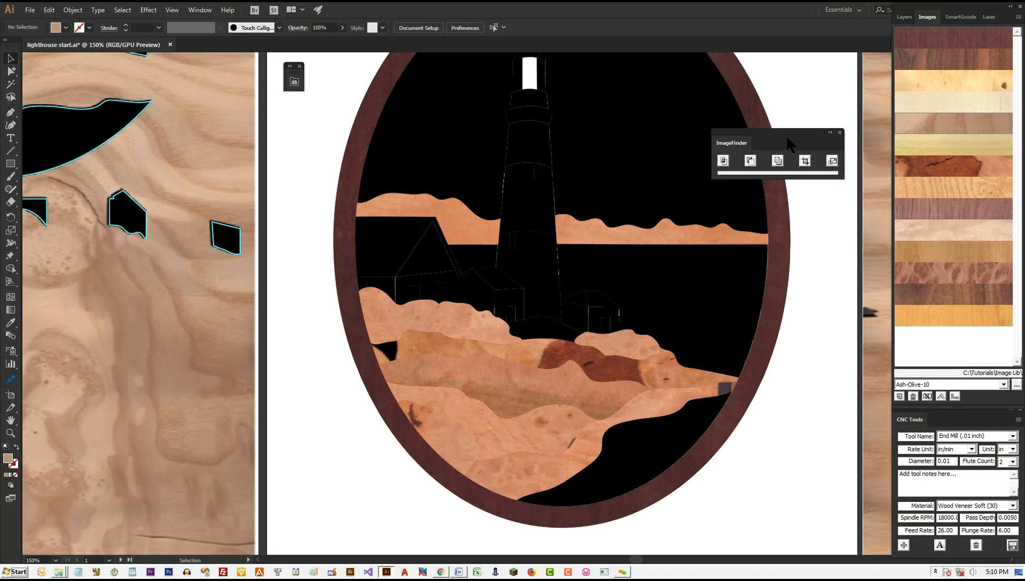
{"action": "left_click_drag", "start_coordinate": [786, 135], "coordinate": [778, 460]}
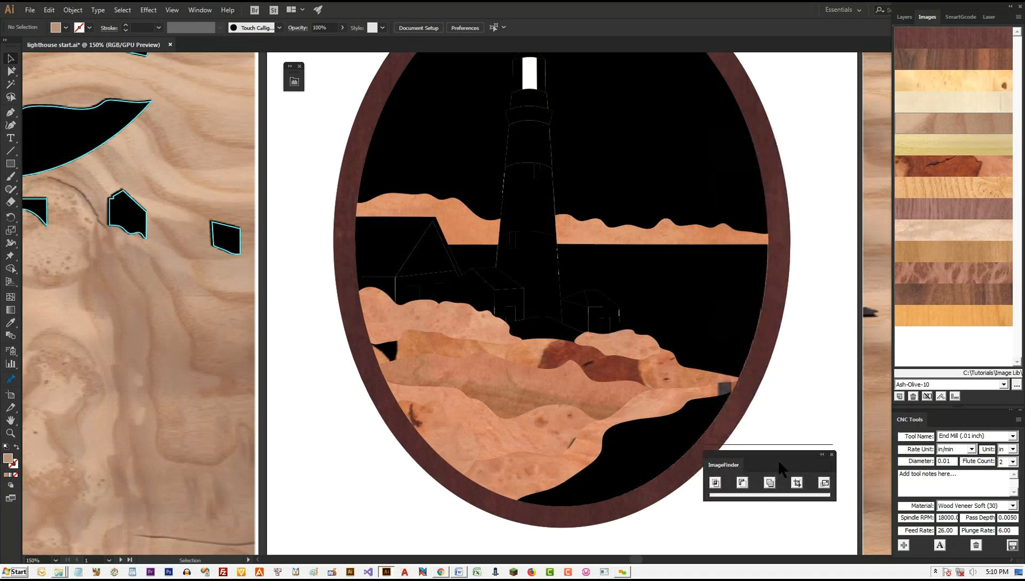
{"action": "scroll", "coordinate": [770, 463], "scroll_direction": "down", "scroll_amount": 1}
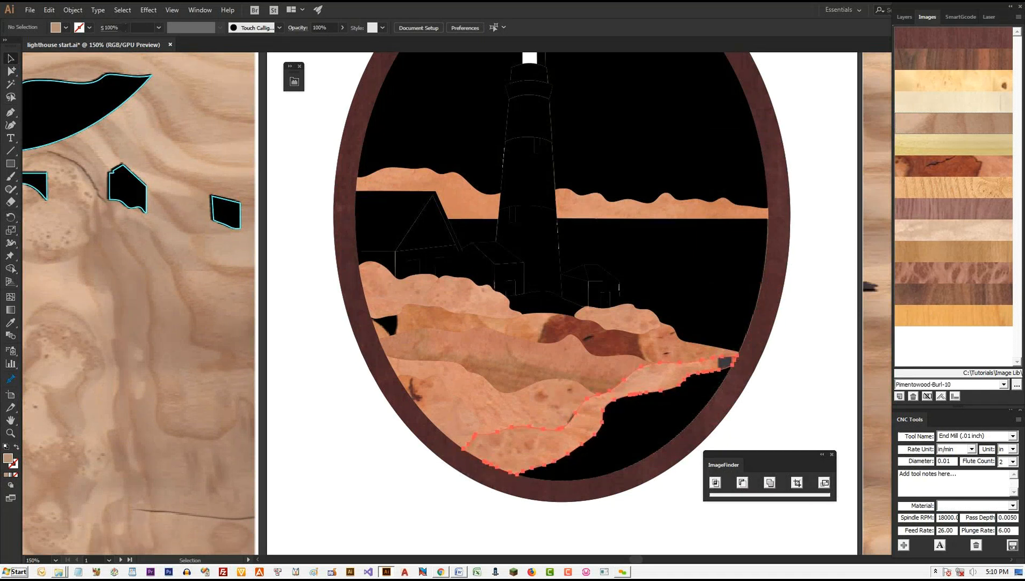
Step: Merge the two adjoining rock pieces at the oval's lower-left edge into one piece with ImageFinder, and clear the selection
{"action": "left_click", "coordinate": [438, 412]}
{"action": "left_click", "coordinate": [516, 409], "text": "shift"}
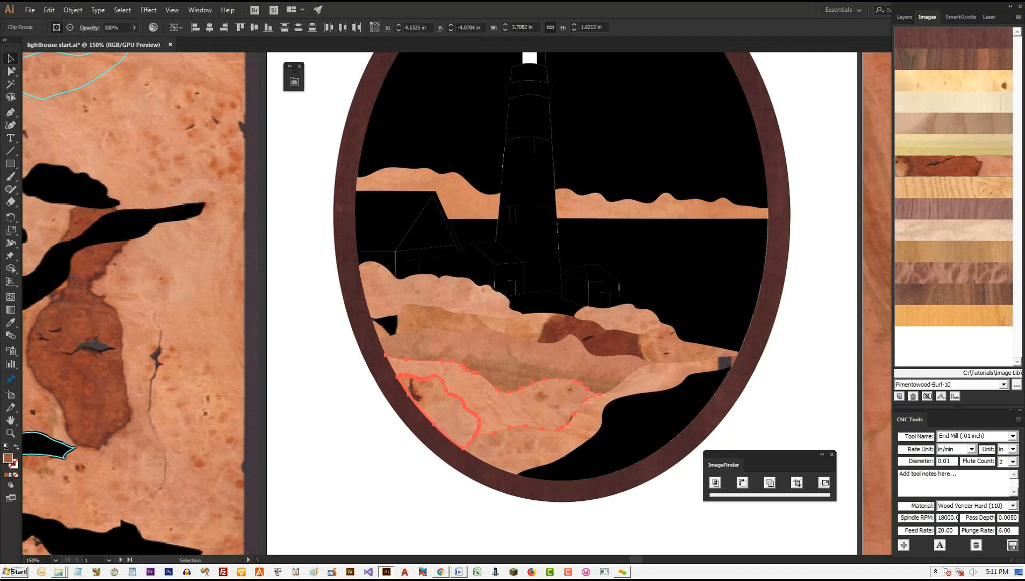
{"action": "scroll", "coordinate": [464, 427], "scroll_direction": "up", "scroll_amount": 2}
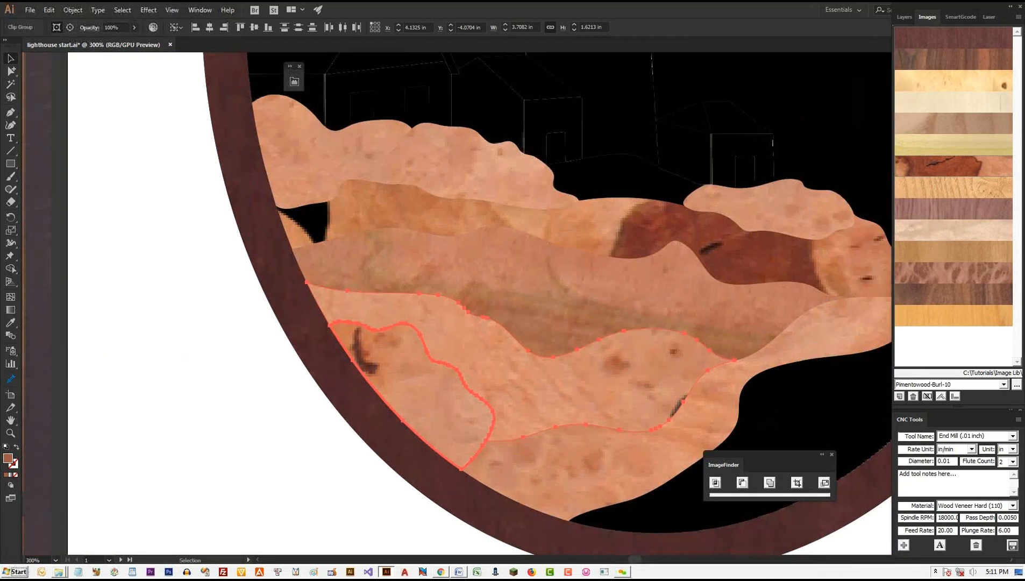
{"action": "left_click", "coordinate": [770, 483]}
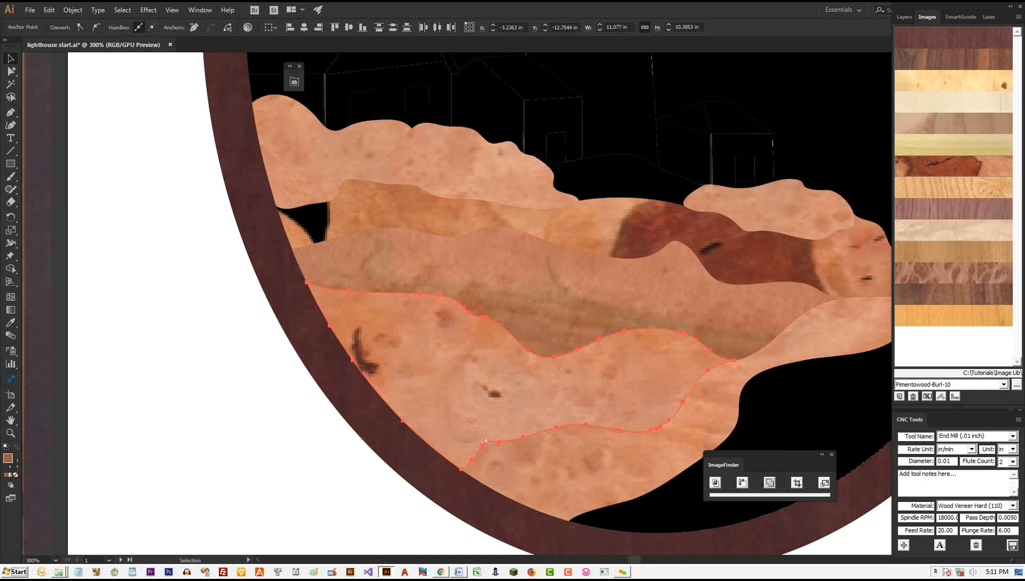
{"action": "key", "text": "ctrl+shift+a"}
{"action": "scroll", "coordinate": [437, 287], "scroll_direction": "down", "scroll_amount": 2}
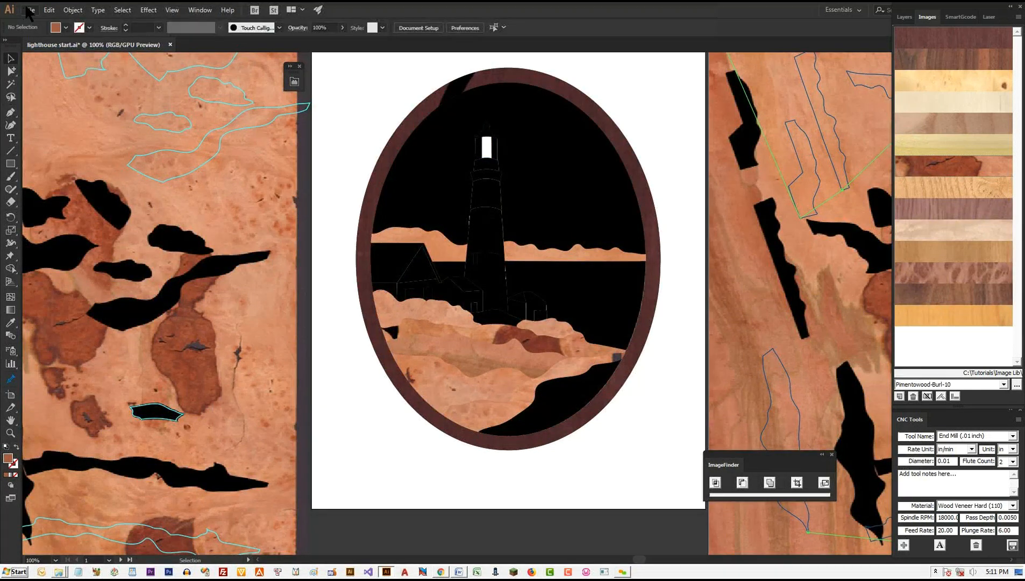
Step: Open the recent file Rose 5.ai, ignoring all missing linked images such as Tineo-1.jpg, Satinwood-1.jpg and Redheart-1.jpg
{"action": "left_click", "coordinate": [30, 10]}
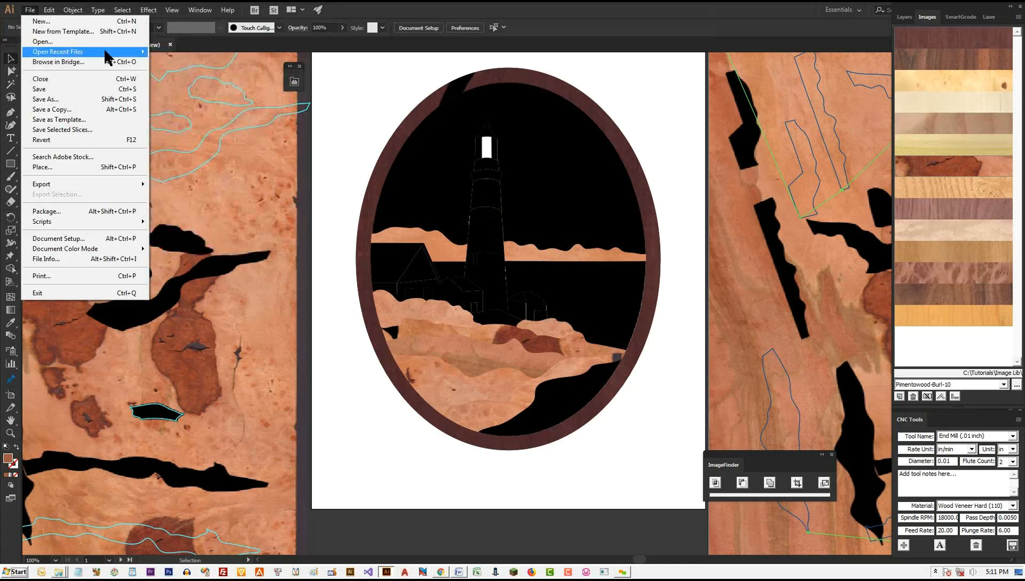
{"action": "mouse_move", "coordinate": [142, 51]}
{"action": "left_click", "coordinate": [177, 61]}
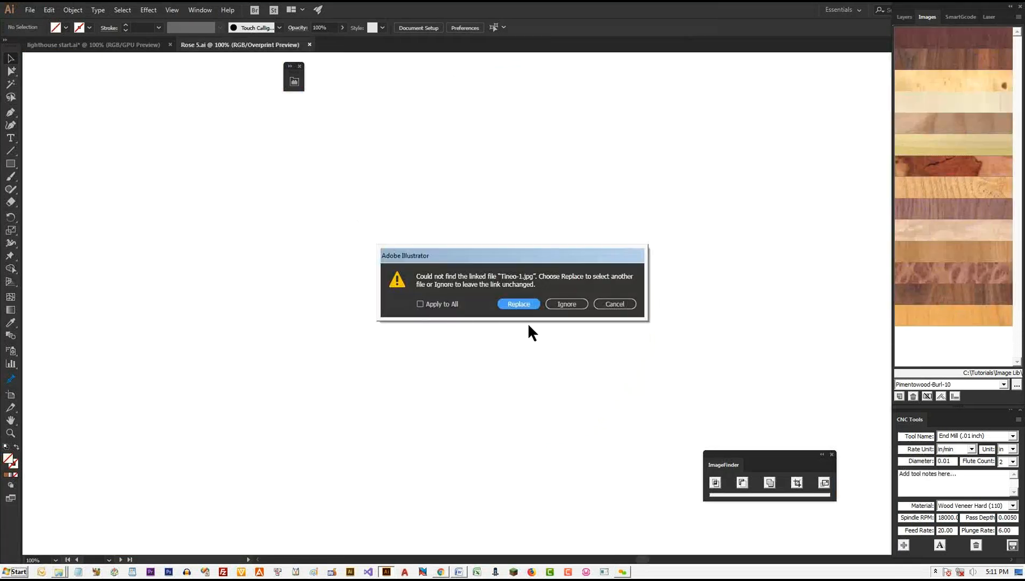
{"action": "left_click", "coordinate": [568, 304]}
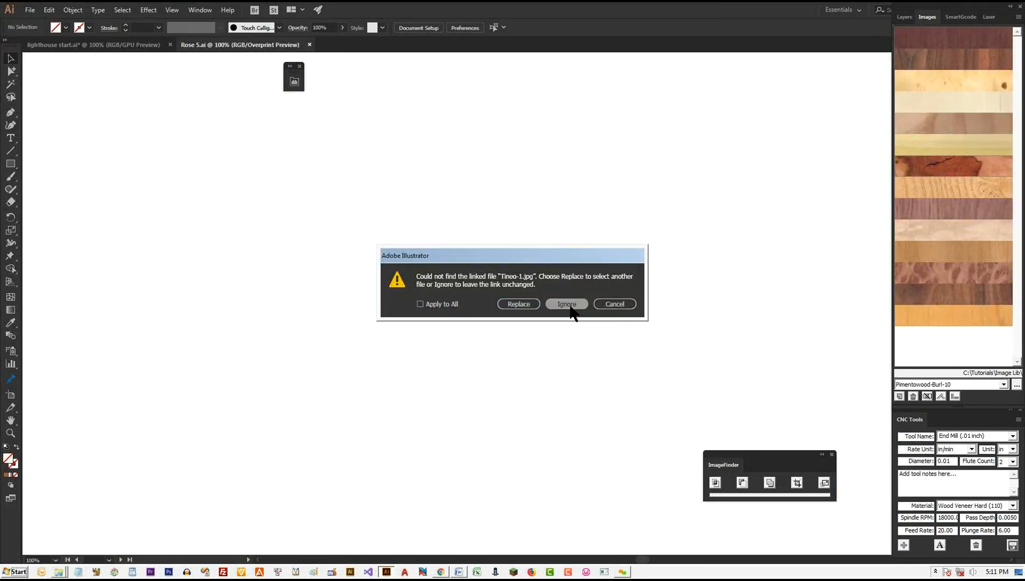
{"action": "left_click", "coordinate": [568, 305]}
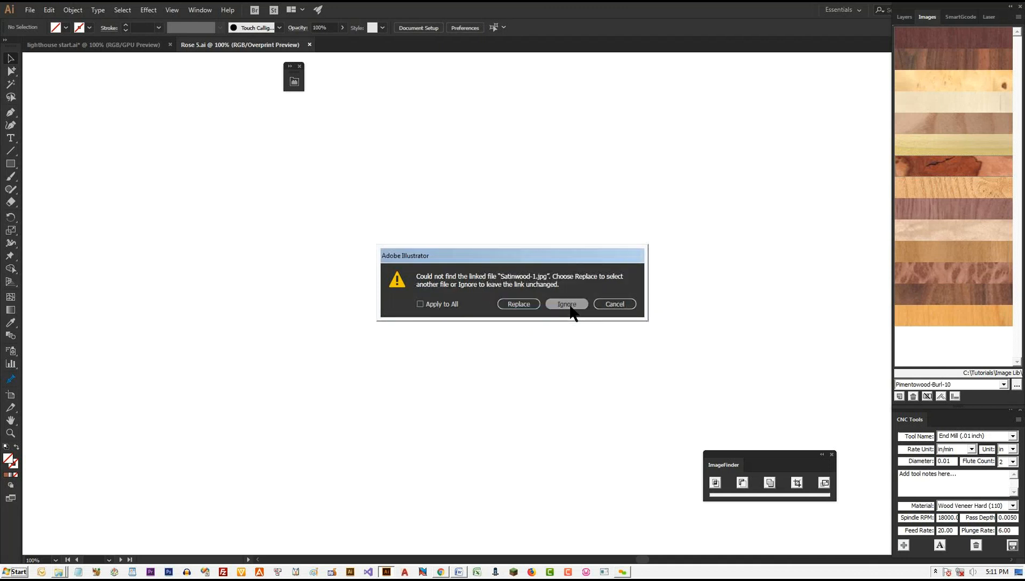
{"action": "left_click", "coordinate": [568, 305]}
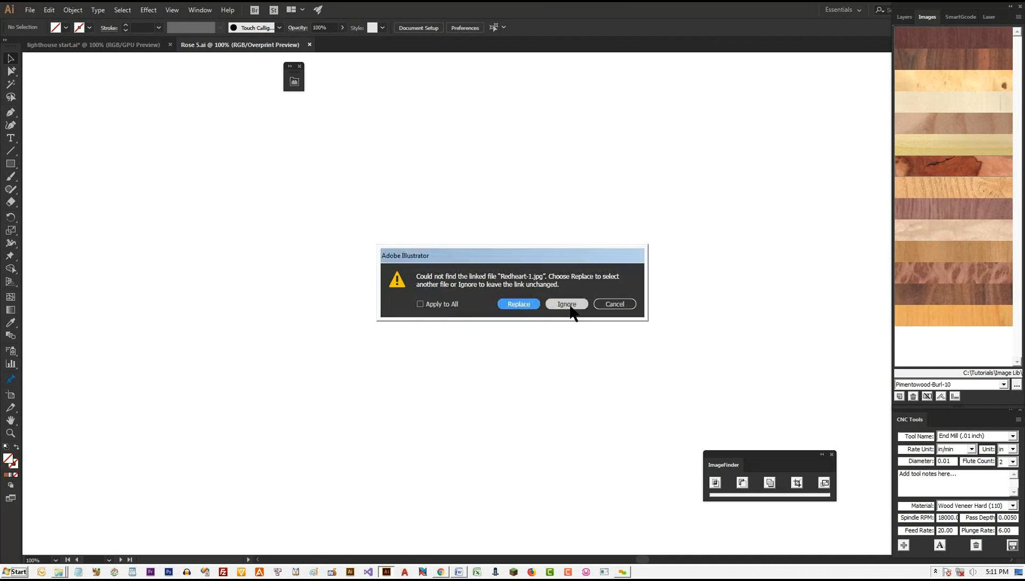
{"action": "left_click", "coordinate": [445, 303]}
{"action": "left_click", "coordinate": [557, 304]}
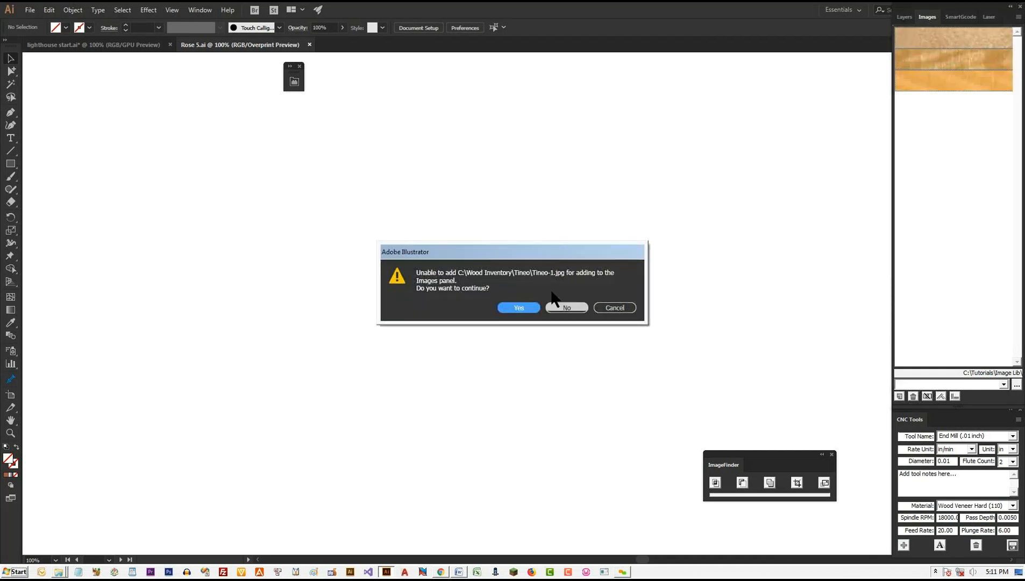
Step: Continue loading the veneer images into the Images panel despite the unavailable Tineo-1.jpg and Satinwood-1.jpg files
{"action": "left_click", "coordinate": [526, 308]}
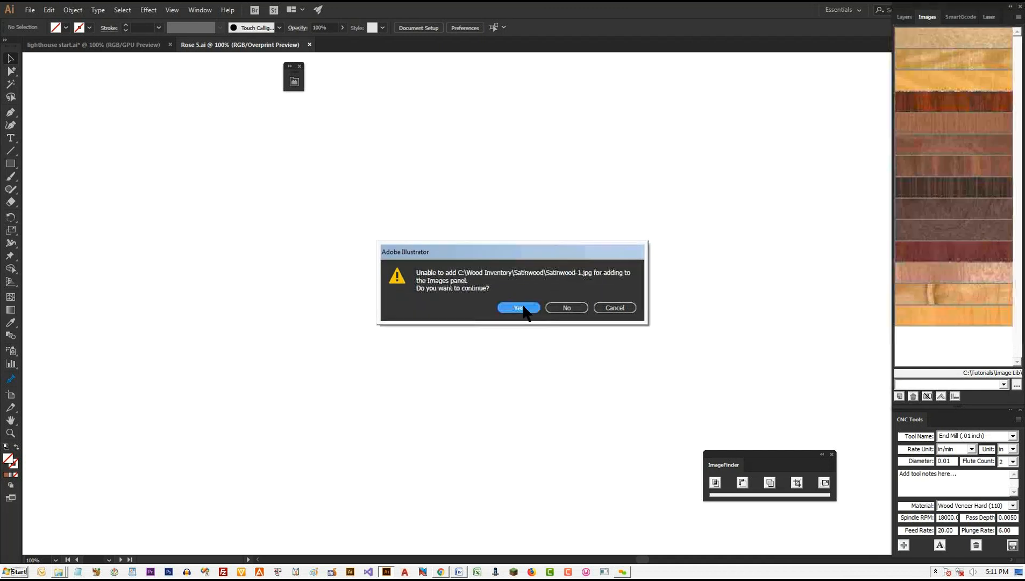
{"action": "left_click", "coordinate": [523, 311]}
{"action": "left_click", "coordinate": [520, 311]}
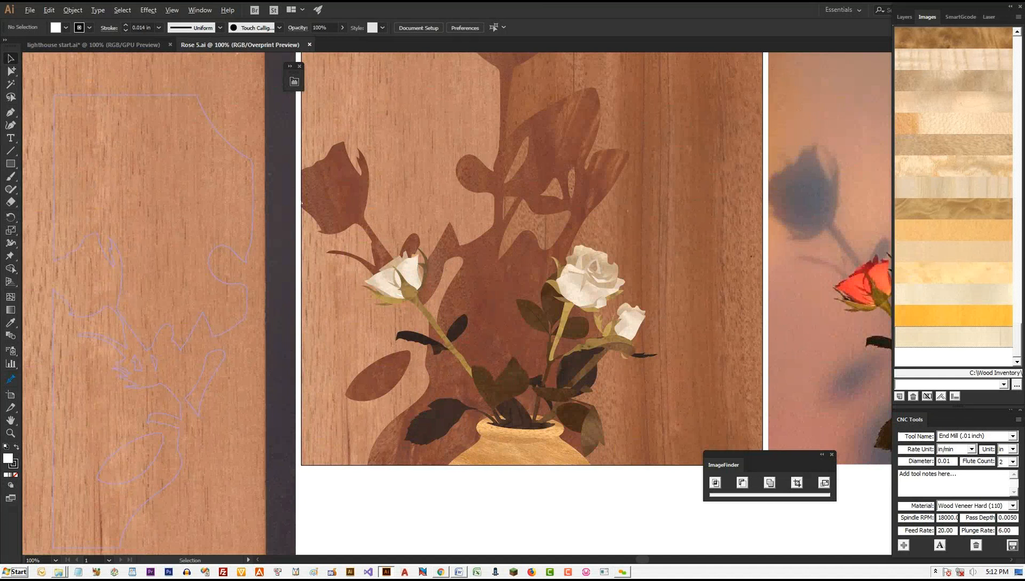
Step: Examine the red rose reference photo beside the marquetry design on Artboard 1
{"action": "key", "text": "ctrl+minus"}
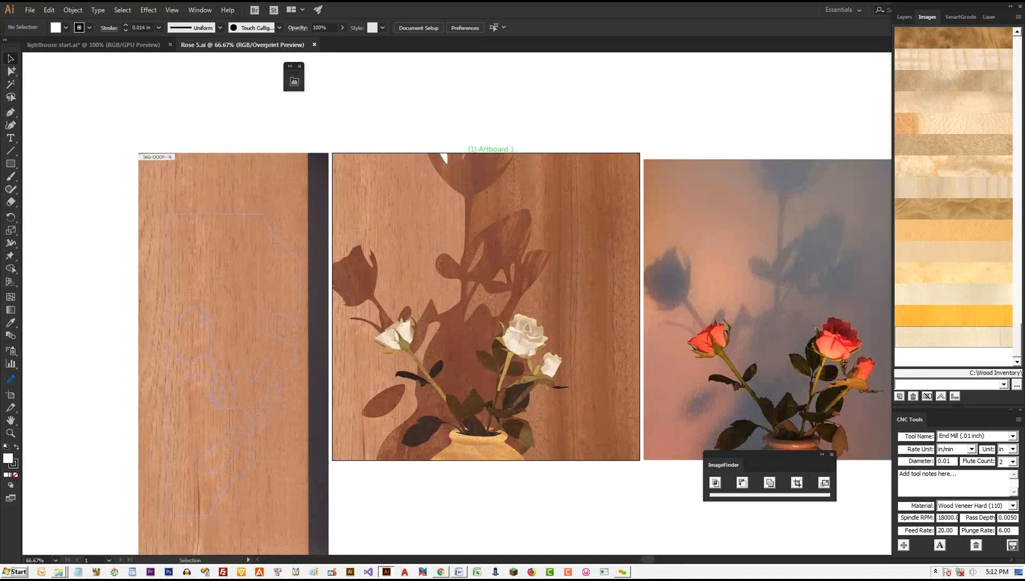
{"action": "left_click_drag", "start_coordinate": [753, 301], "coordinate": [600, 269]}
{"action": "left_click", "coordinate": [647, 277]}
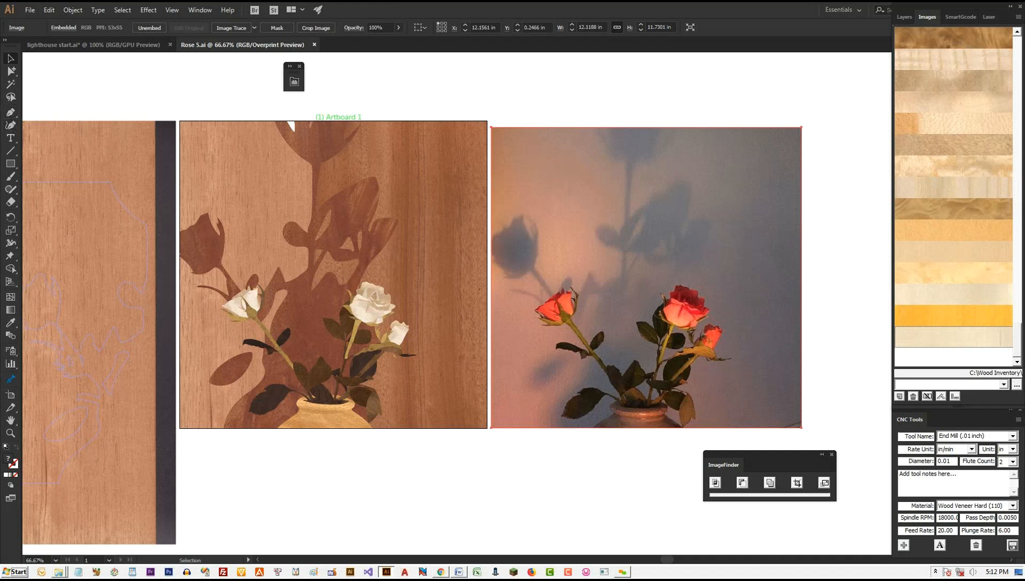
{"action": "left_click_drag", "start_coordinate": [403, 329], "coordinate": [509, 330]}
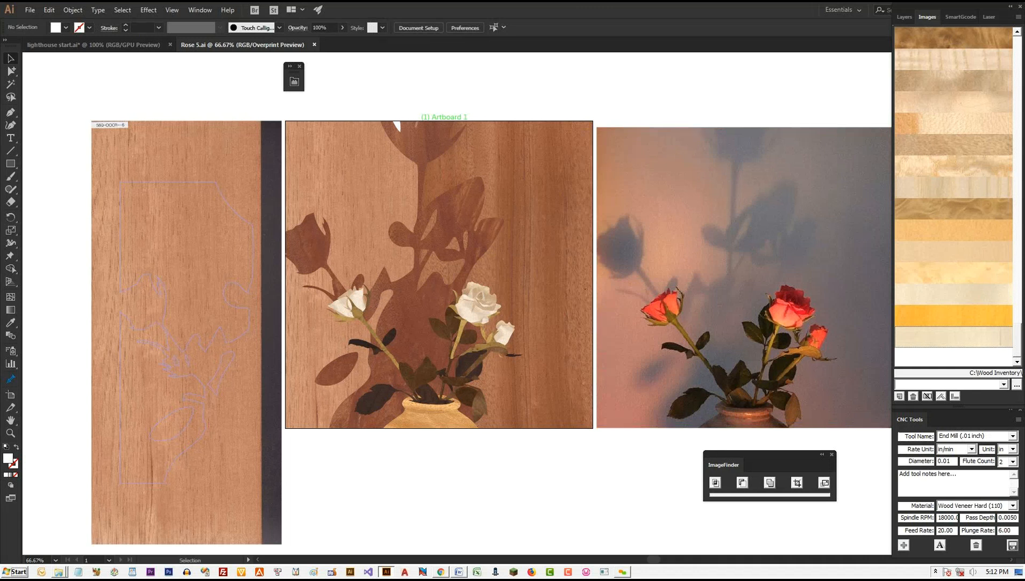
Step: Draw a rectangle about 10.33 by 11.15 in inside Artboard 1 and give it a dark brown #301616 stroke
{"action": "left_click", "coordinate": [9, 167]}
{"action": "left_click_drag", "start_coordinate": [385, 200], "coordinate": [566, 424]}
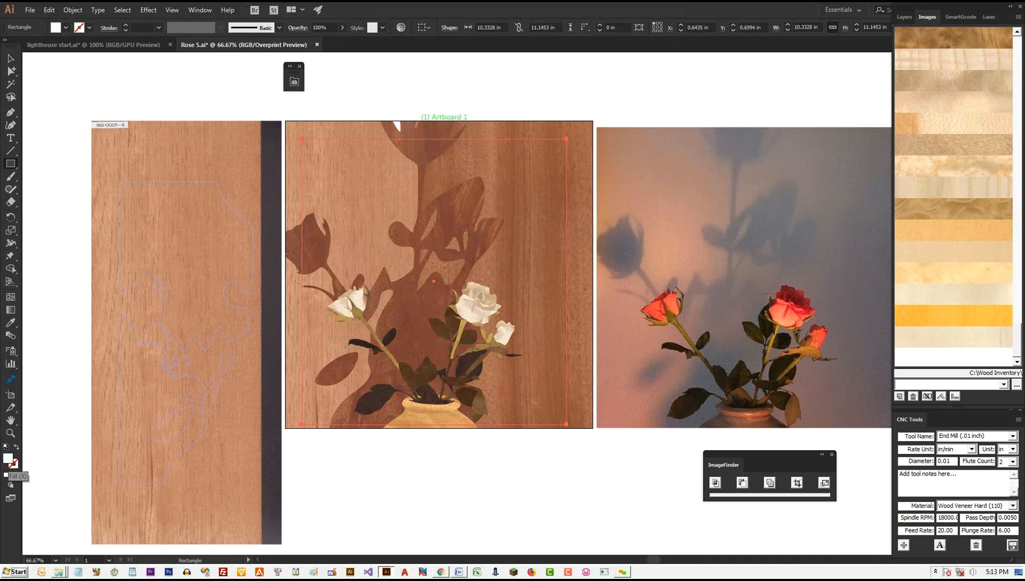
{"action": "left_click", "coordinate": [14, 466]}
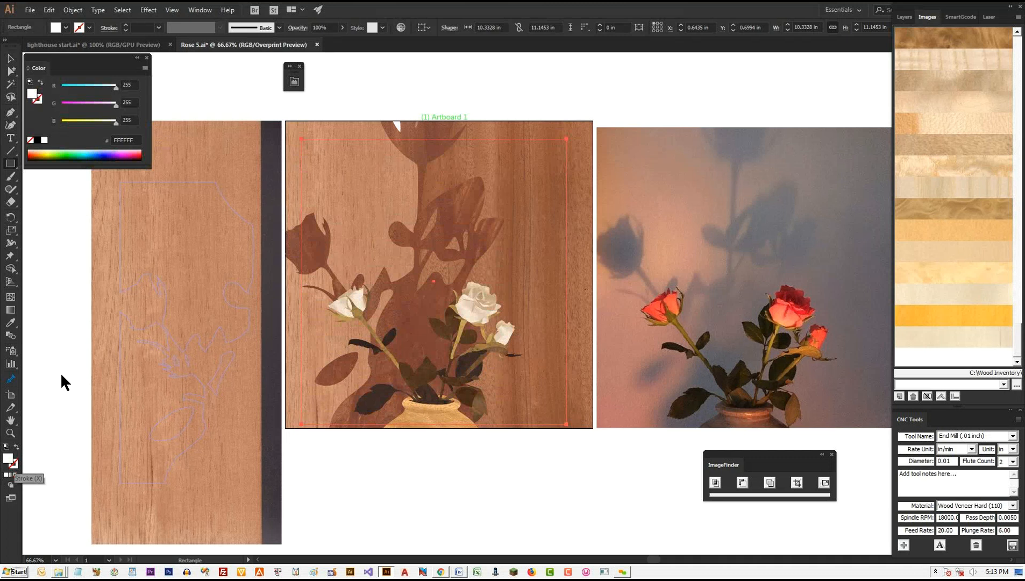
{"action": "left_click", "coordinate": [87, 153]}
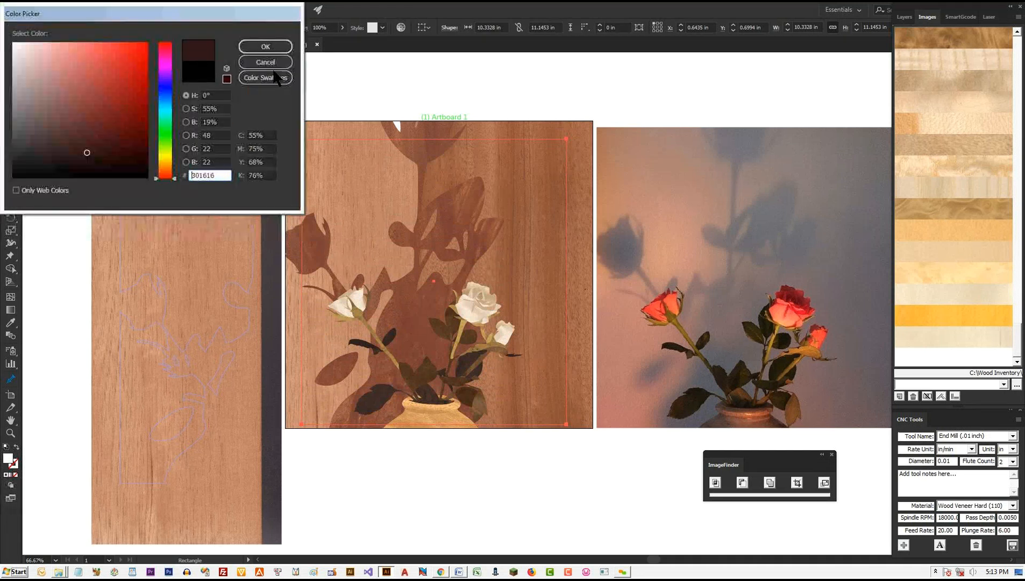
{"action": "left_click", "coordinate": [277, 47]}
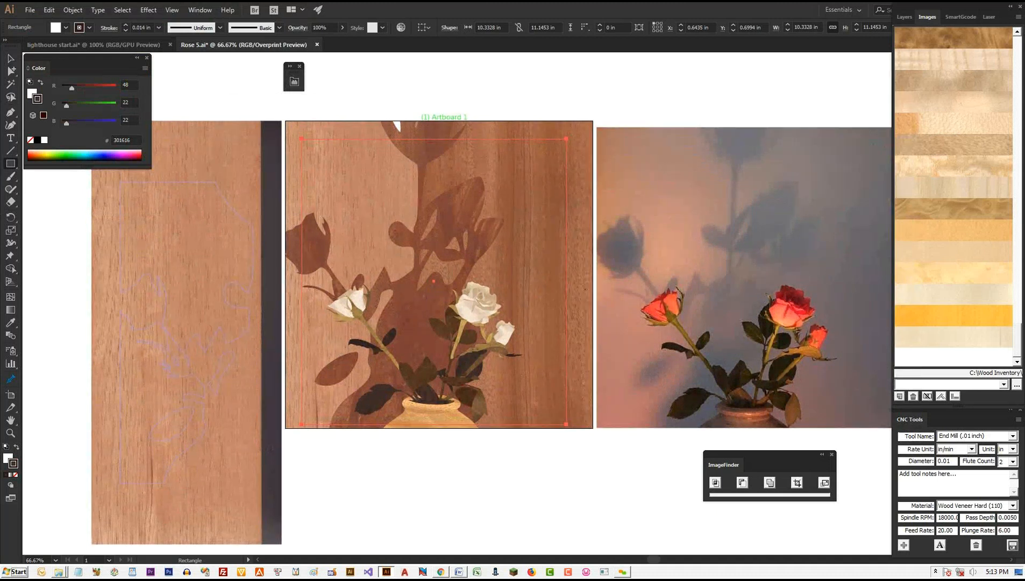
Step: Try to crop the entire rose design to the rectangle with ImageFinder, undo the crop and clear the selection
{"action": "left_click", "coordinate": [10, 58]}
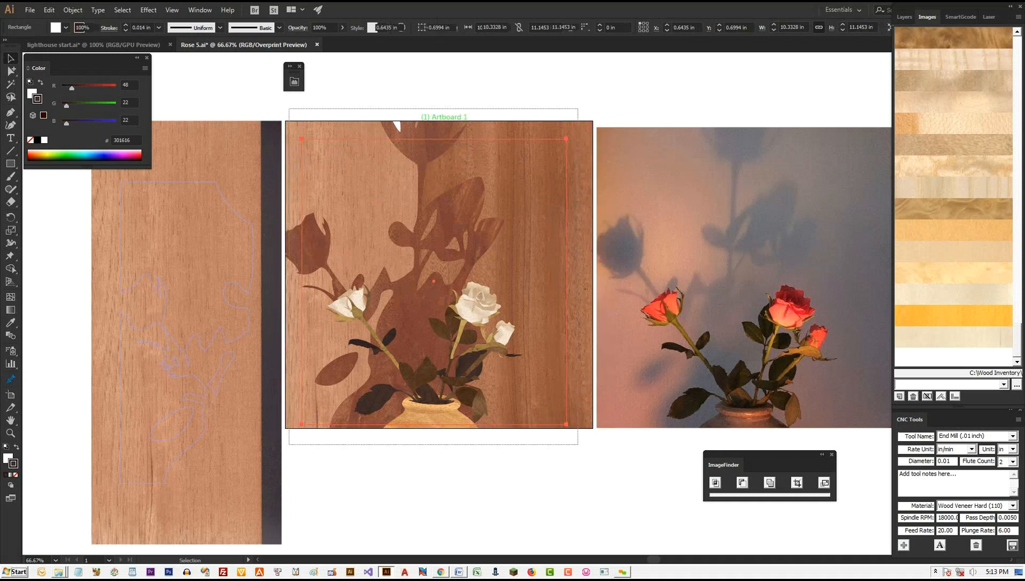
{"action": "key", "text": "ctrl+a"}
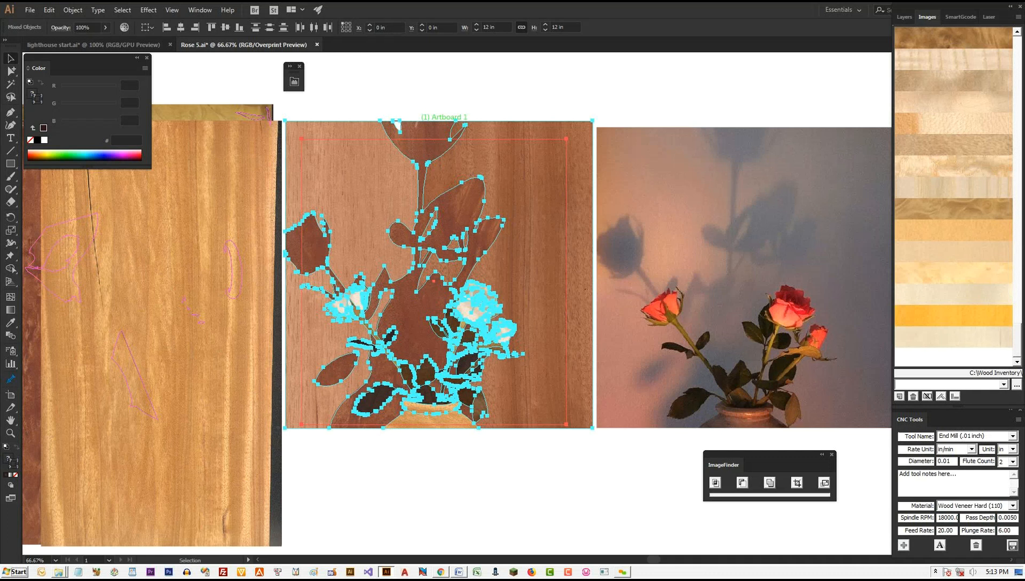
{"action": "left_click", "coordinate": [798, 482]}
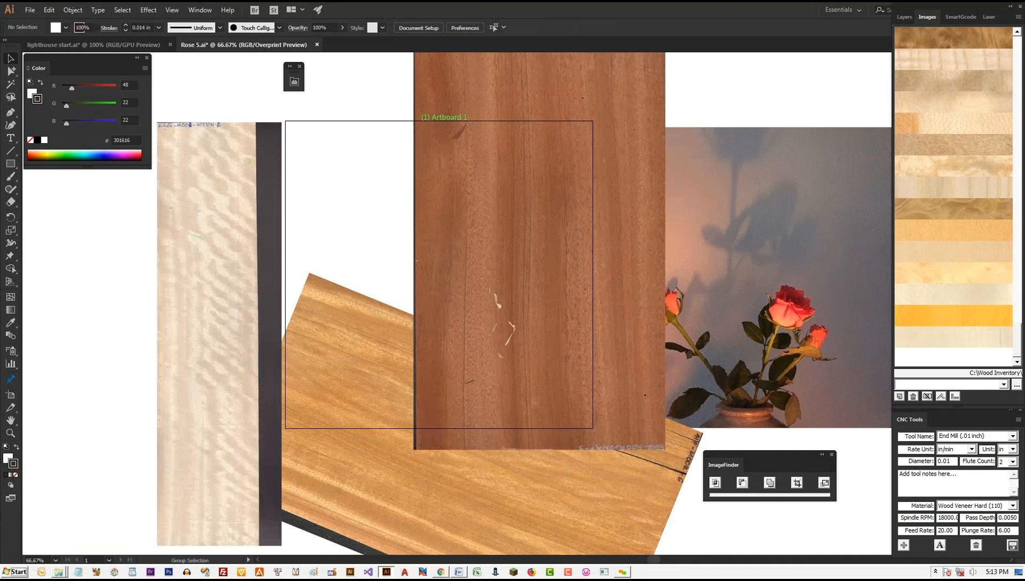
{"action": "key", "text": "ctrl+z"}
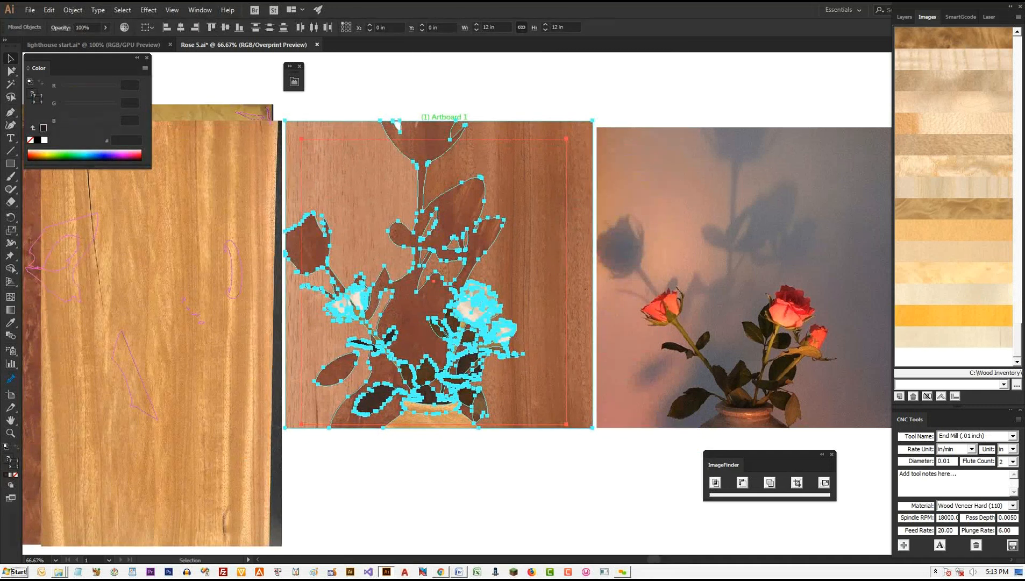
{"action": "key", "text": "ctrl+shift+a"}
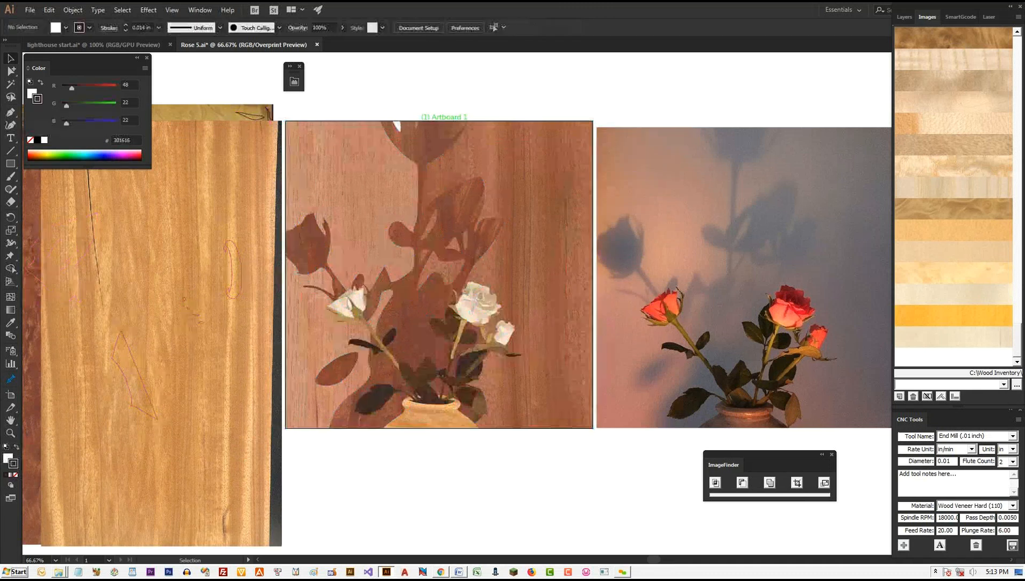
Step: Select the rectangle together with the upper-left background piece, drop that piece from the selection, and leave nothing selected
{"action": "left_click_drag", "start_coordinate": [318, 99], "coordinate": [349, 122]}
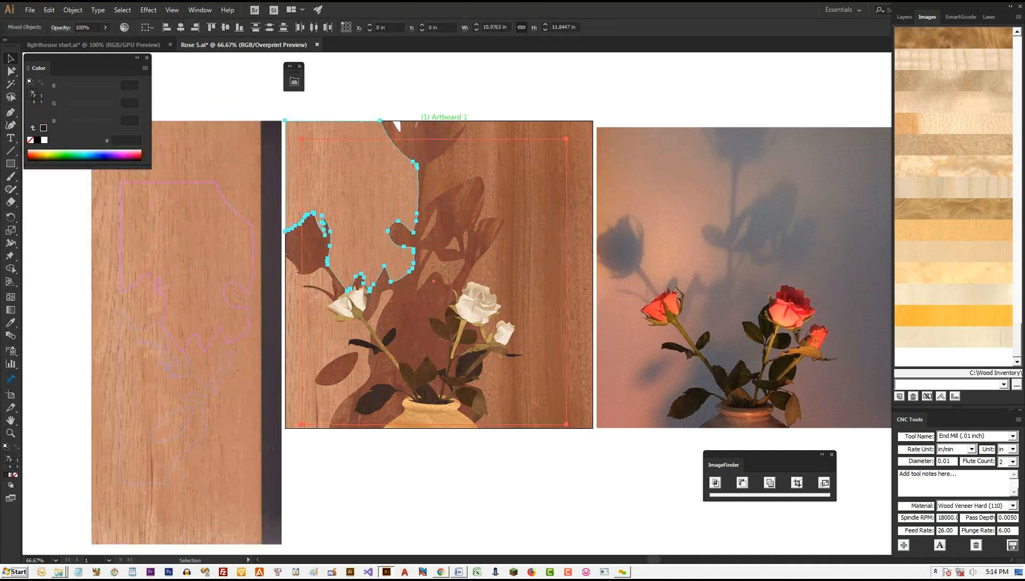
{"action": "key", "text": "ctrl+shift+a"}
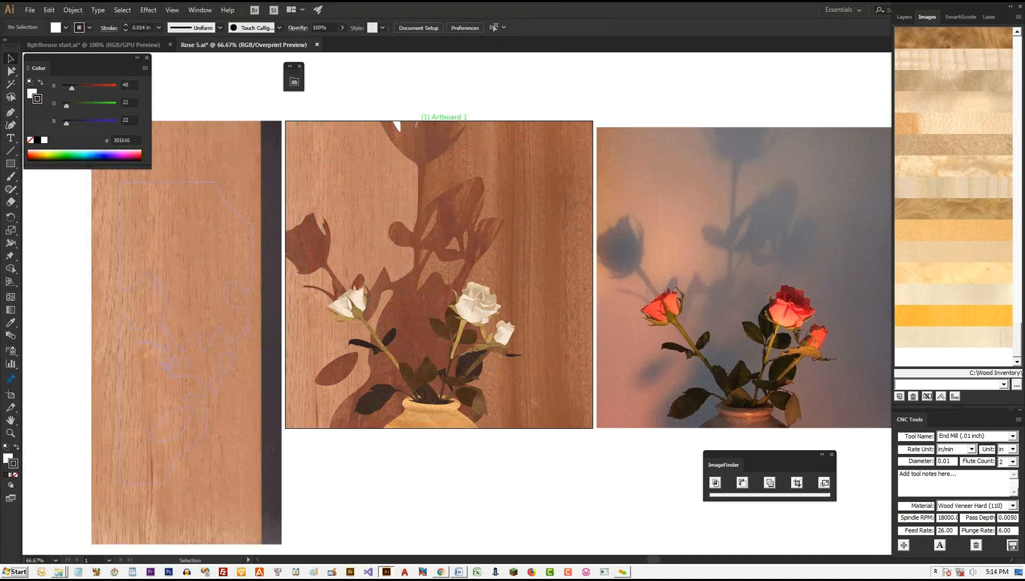
{"action": "scroll", "coordinate": [295, 143], "scroll_direction": "up", "scroll_amount": 4}
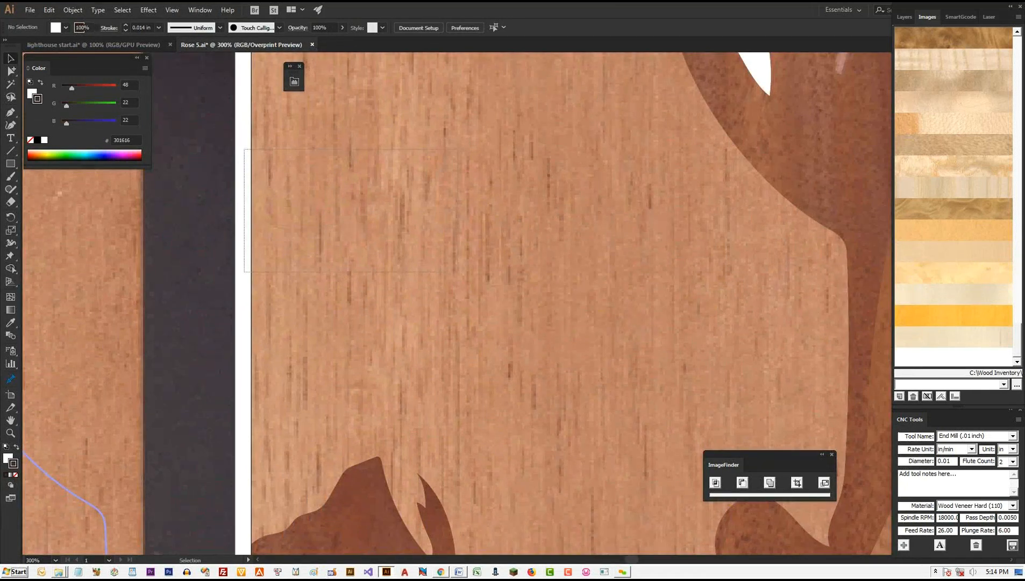
{"action": "key", "text": "ctrl+a"}
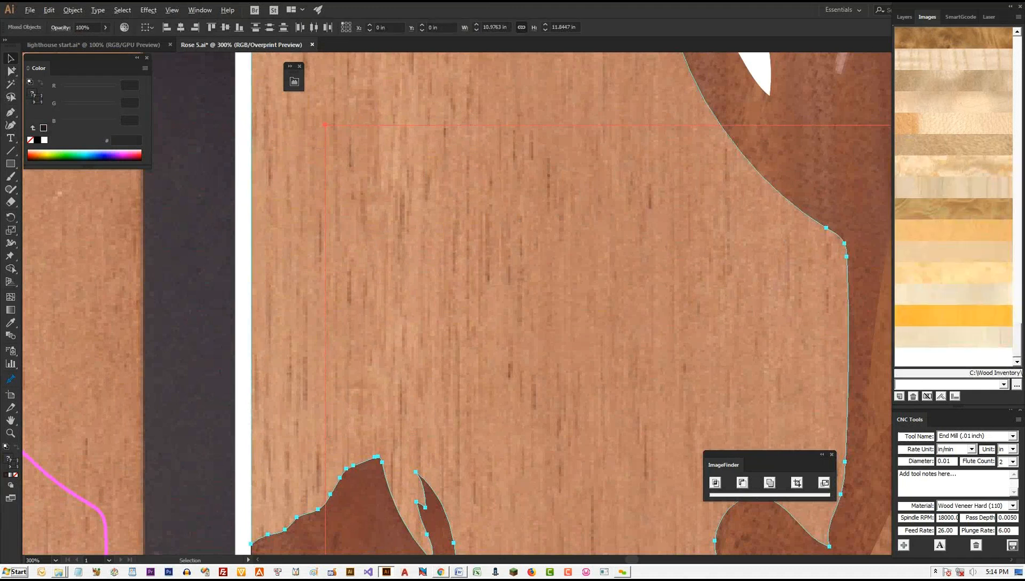
{"action": "scroll", "coordinate": [359, 222], "scroll_direction": "down", "scroll_amount": 3}
{"action": "scroll", "coordinate": [358, 222], "scroll_direction": "down", "scroll_amount": 2}
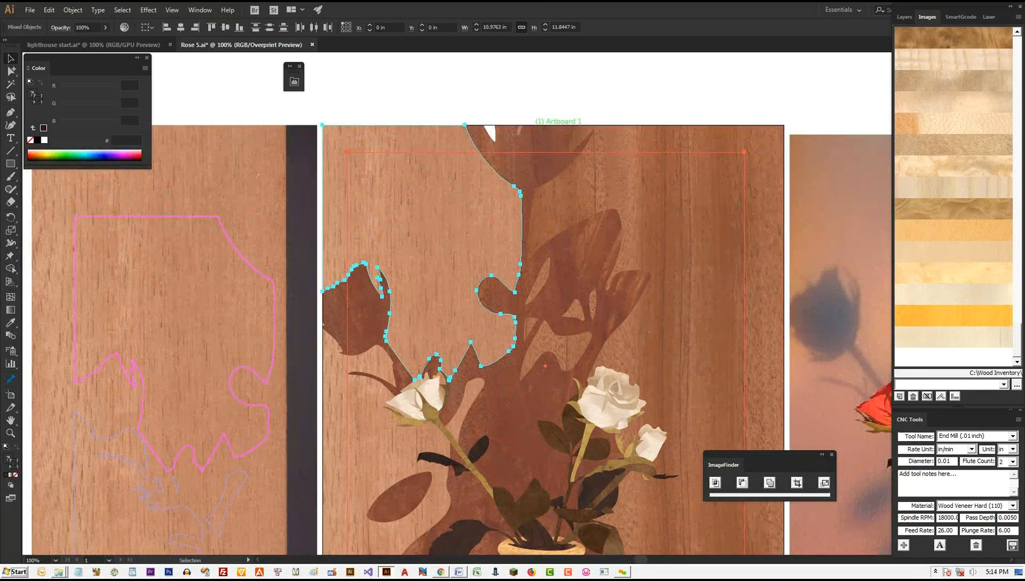
{"action": "left_click", "coordinate": [420, 226], "text": "shift"}
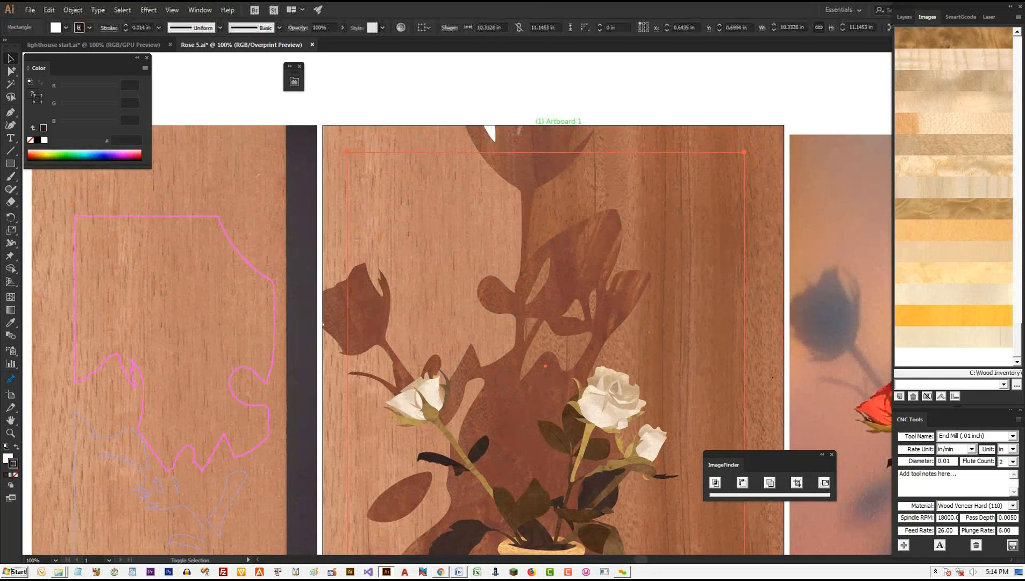
{"action": "key", "text": "ctrl+shift+a"}
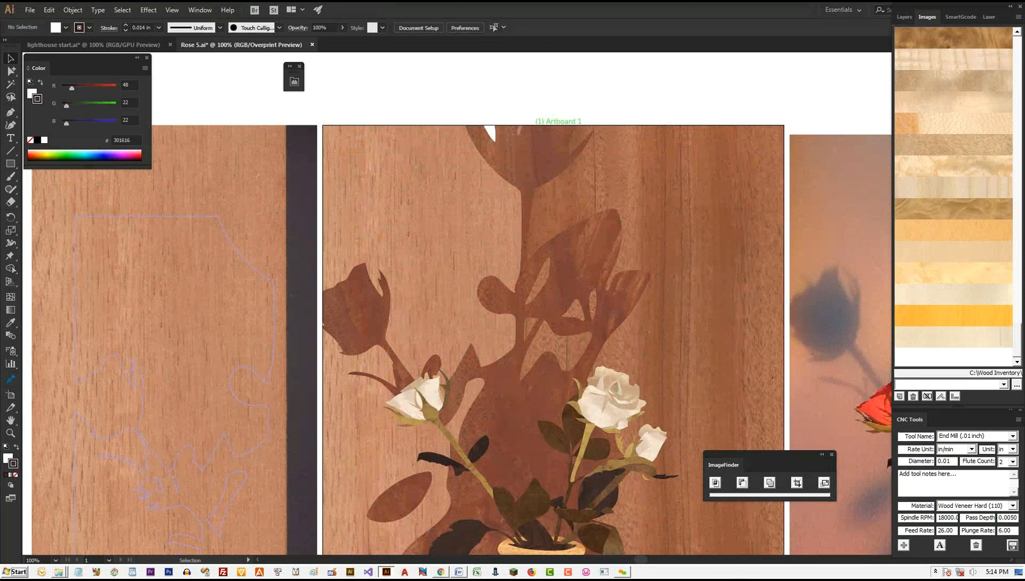
Step: Draw a rectangle about 10.19 by 10.47 in inside Artboard 1 and give it no fill and a green #097300 stroke
{"action": "key", "text": "ctrl+minus"}
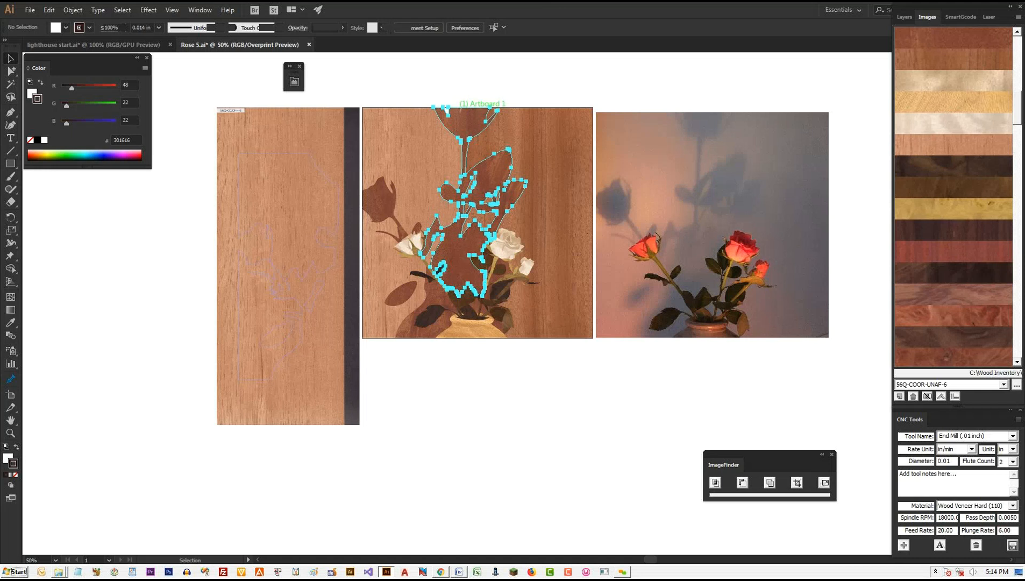
{"action": "left_click", "coordinate": [11, 165]}
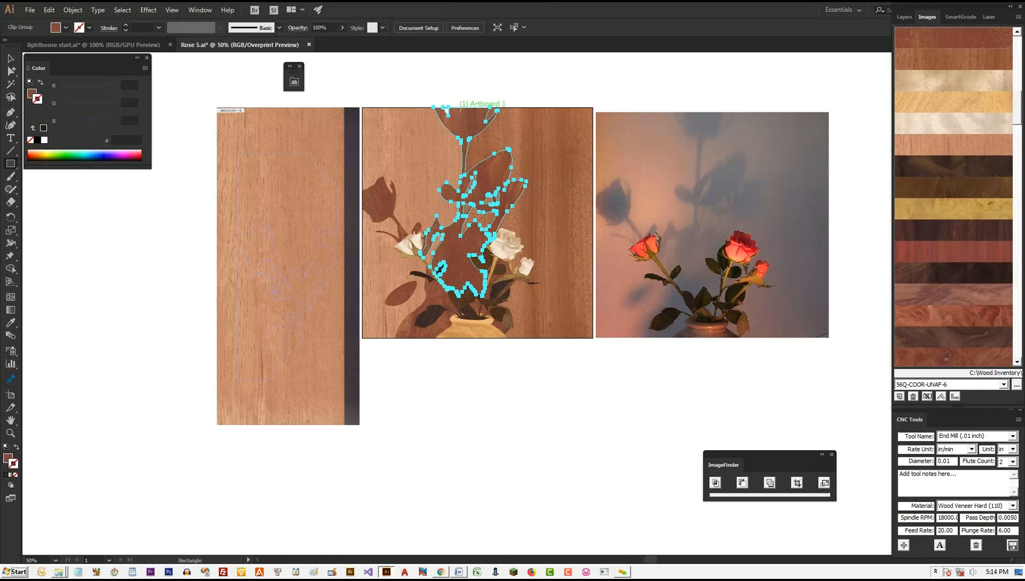
{"action": "left_click_drag", "start_coordinate": [375, 120], "coordinate": [571, 321]}
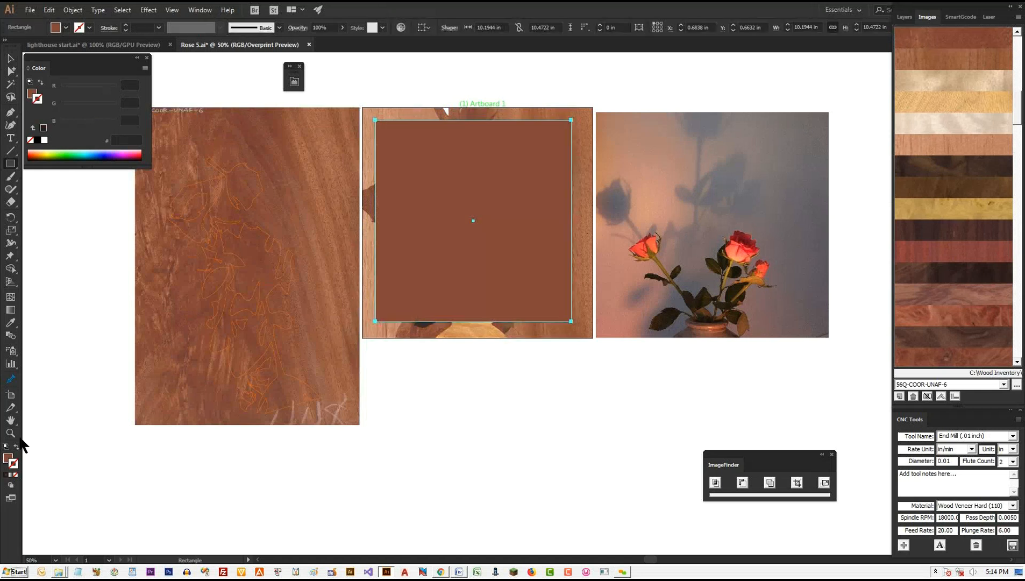
{"action": "left_click", "coordinate": [9, 459]}
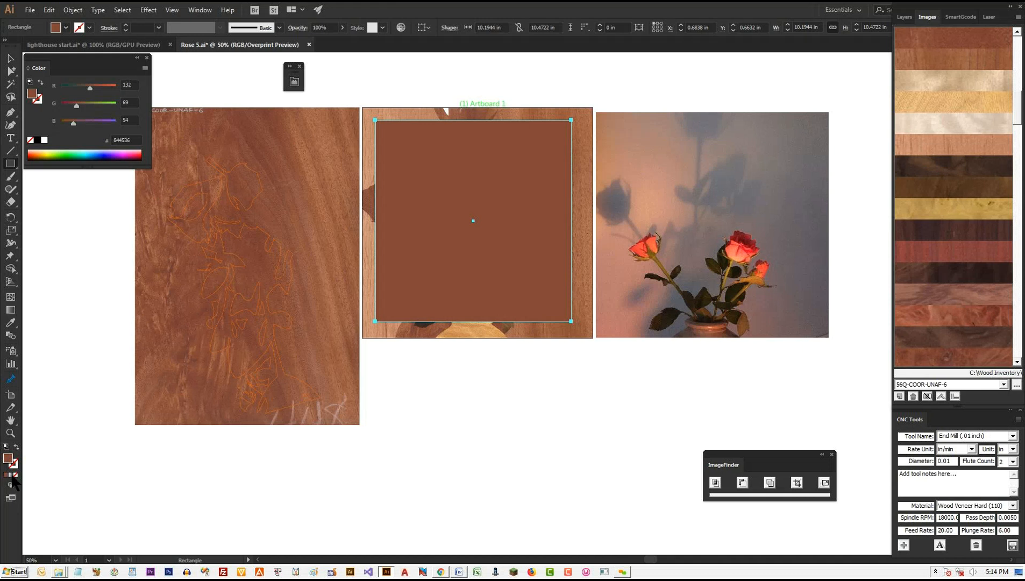
{"action": "left_click", "coordinate": [15, 473]}
{"action": "left_click", "coordinate": [13, 465]}
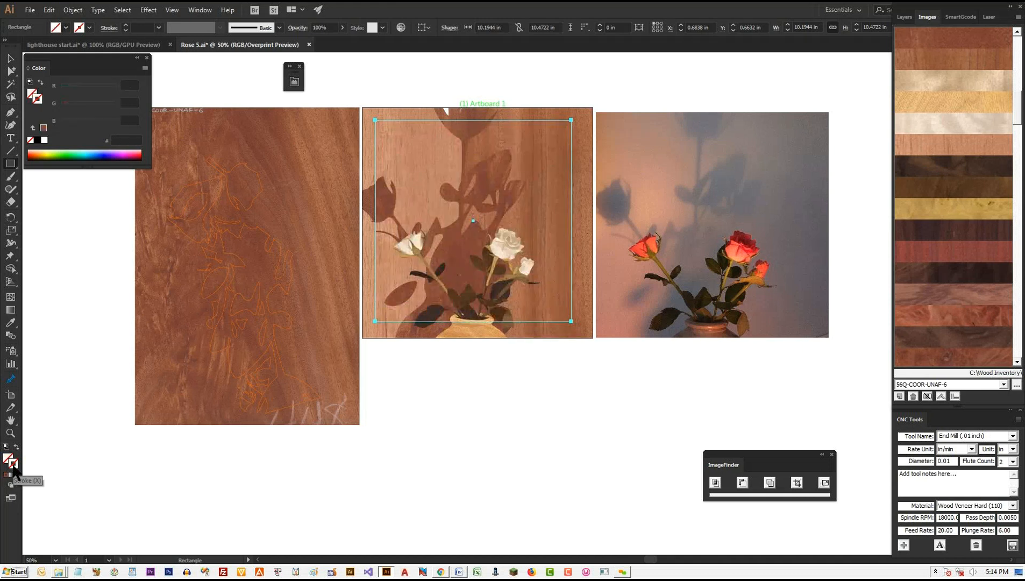
{"action": "left_click", "coordinate": [63, 157]}
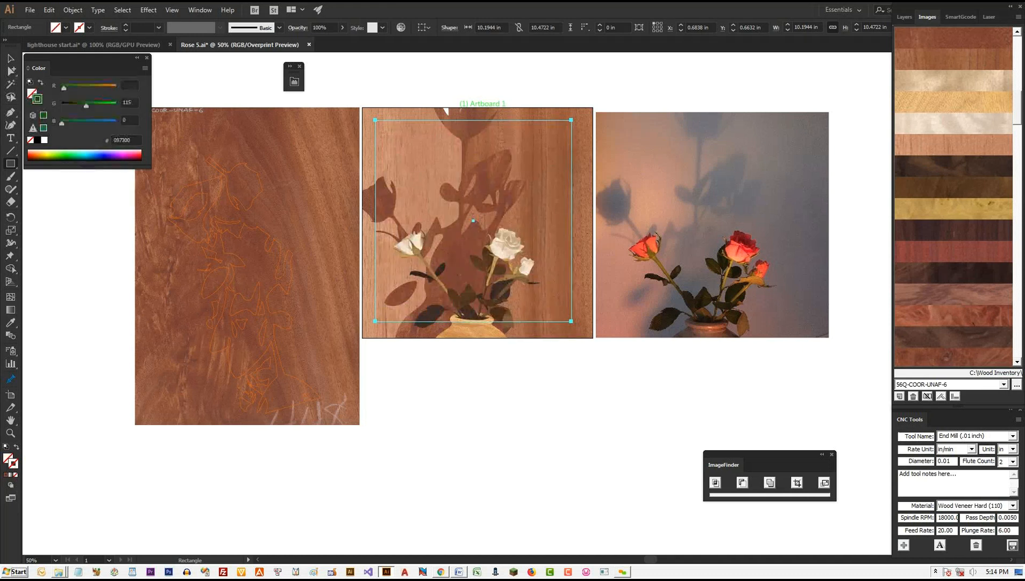
{"action": "left_click", "coordinate": [147, 58]}
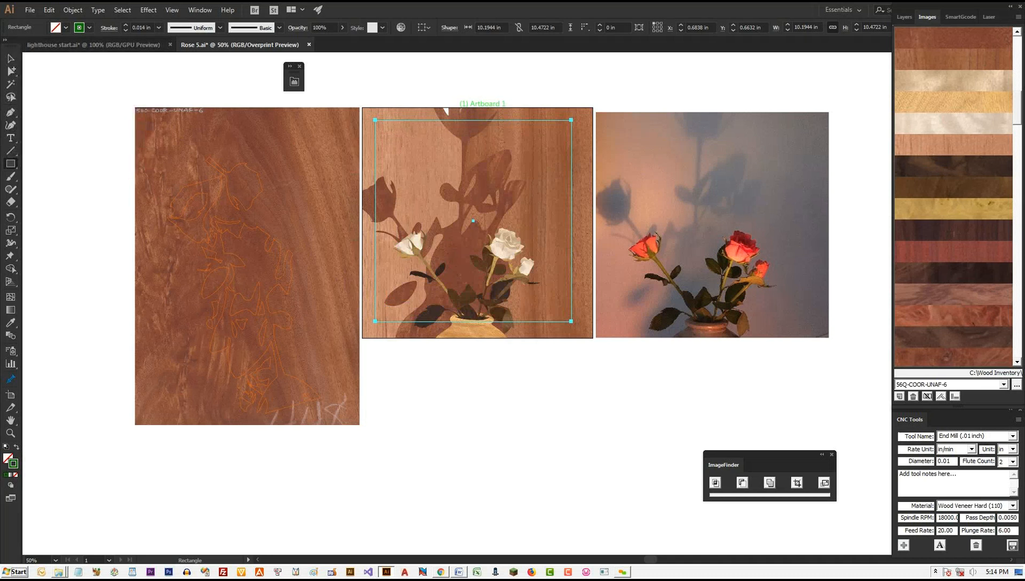
Step: Bring the green rectangle to the front and crop the entire rose design to it with ImageFinder
{"action": "right_click", "coordinate": [397, 160]}
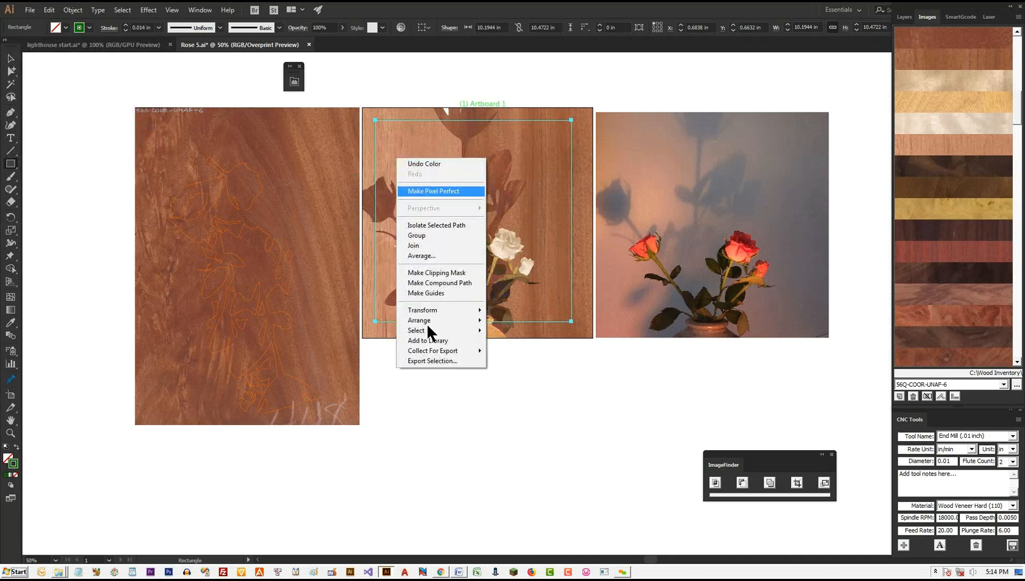
{"action": "mouse_move", "coordinate": [430, 318]}
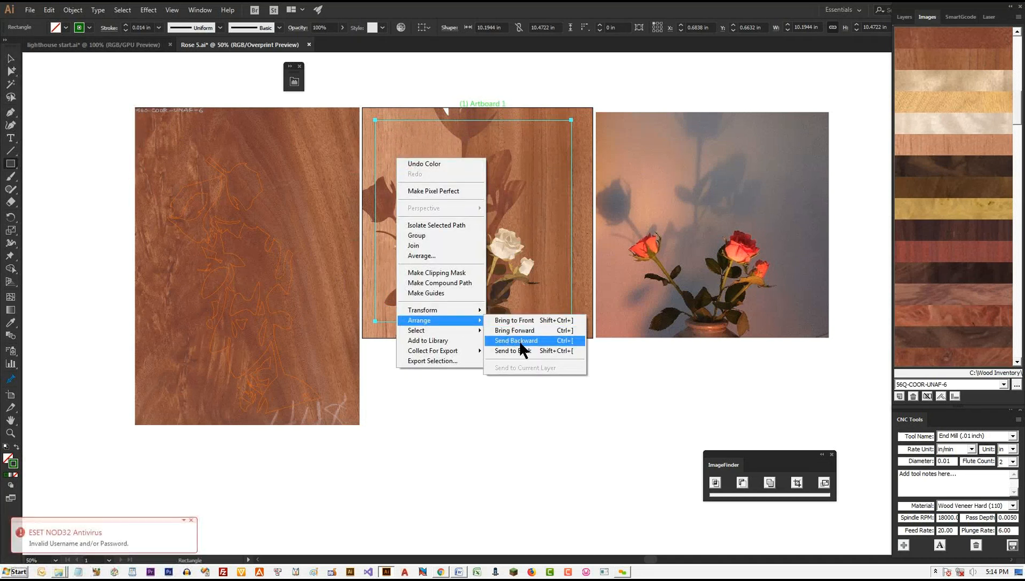
{"action": "left_click", "coordinate": [519, 319]}
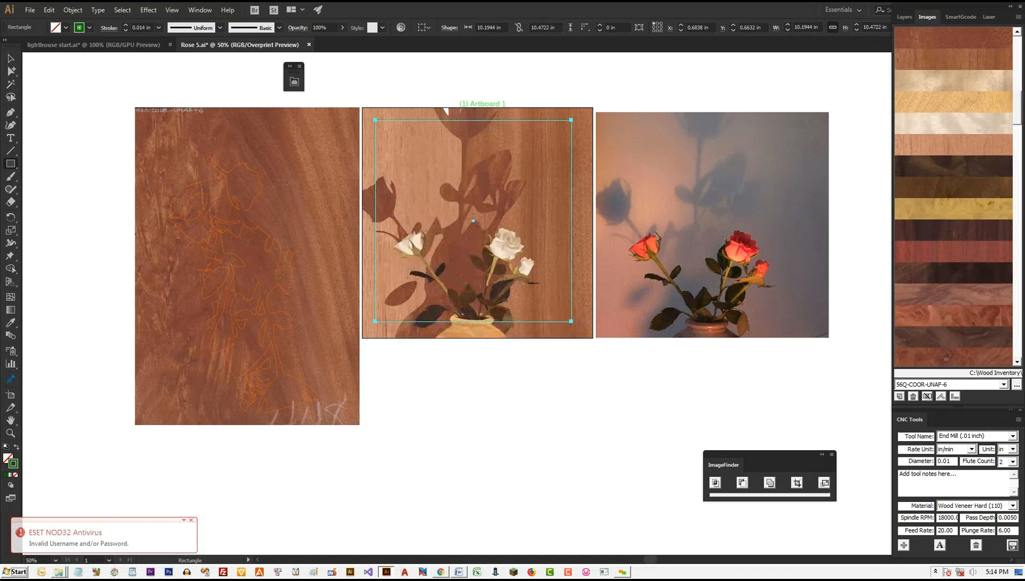
{"action": "left_click", "coordinate": [908, 19]}
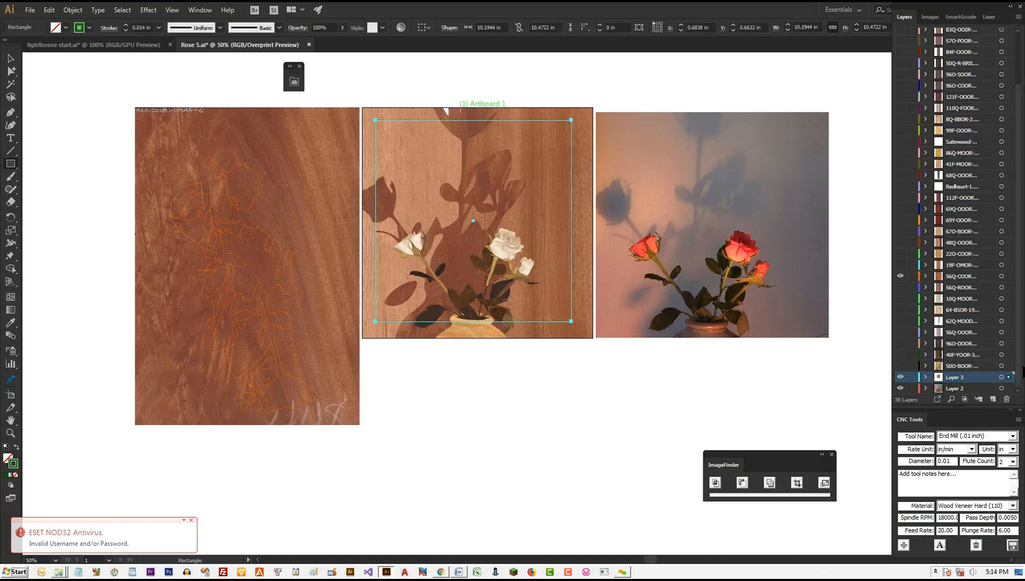
{"action": "key", "text": "v"}
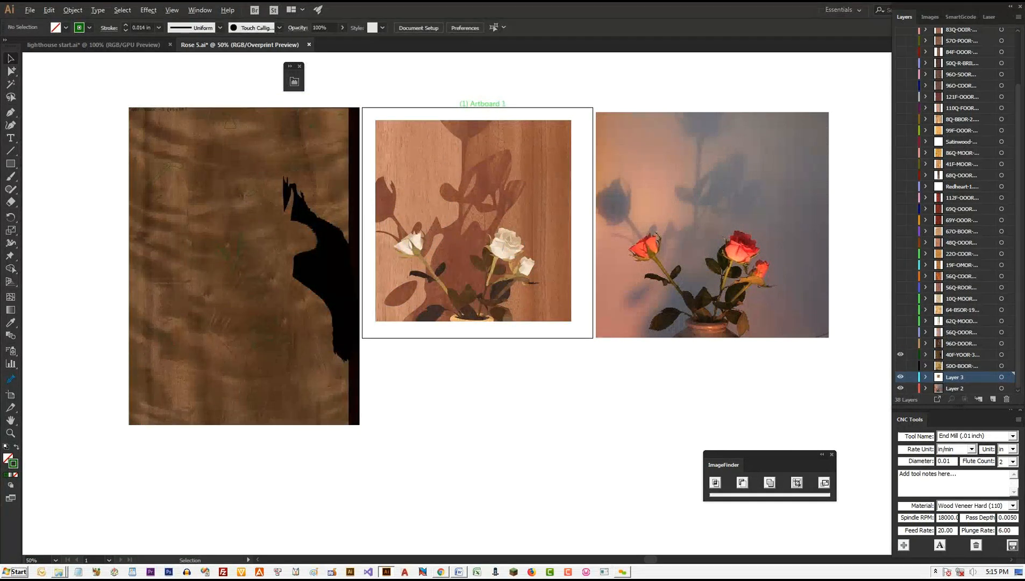
Step: Select the cropped shadow bud piece at the design's left edge, move its outline on the 56Q-COOR-UNAF-6 veneer, and clear the selection
{"action": "scroll", "coordinate": [429, 240], "scroll_direction": "up", "scroll_amount": 2}
{"action": "key", "text": "space"}
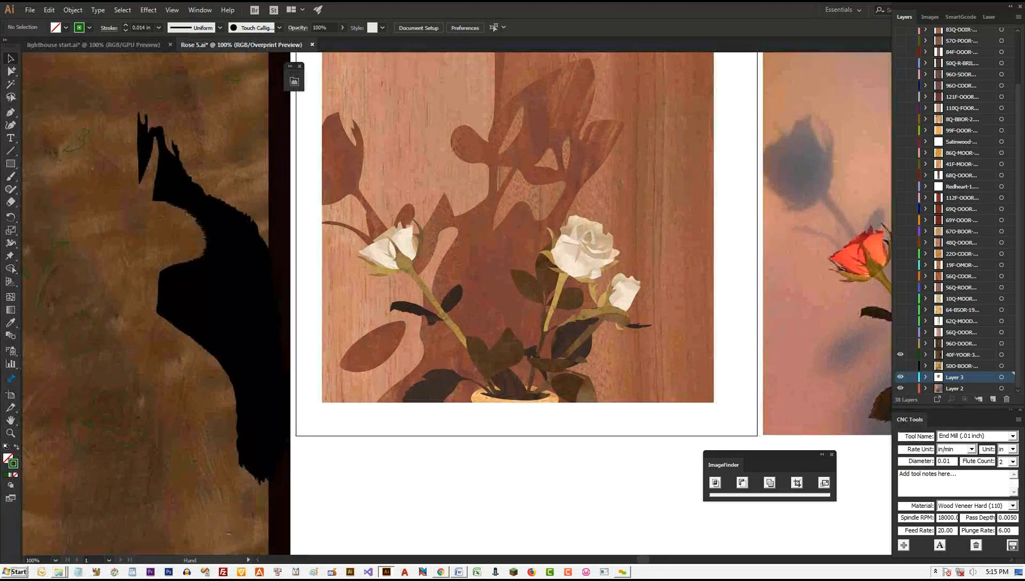
{"action": "left_click_drag", "start_coordinate": [428, 240], "coordinate": [522, 324]}
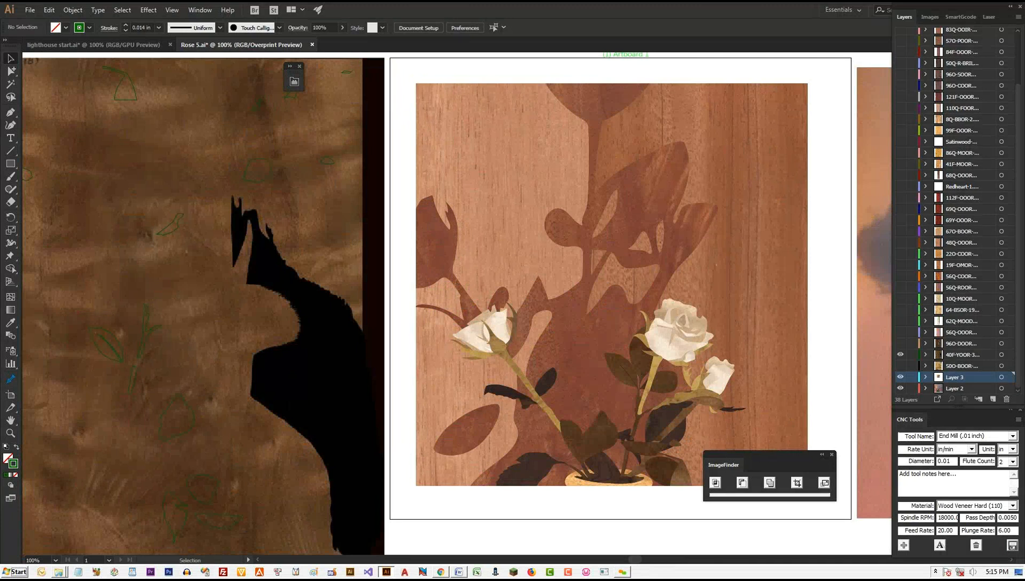
{"action": "left_click", "coordinate": [436, 242]}
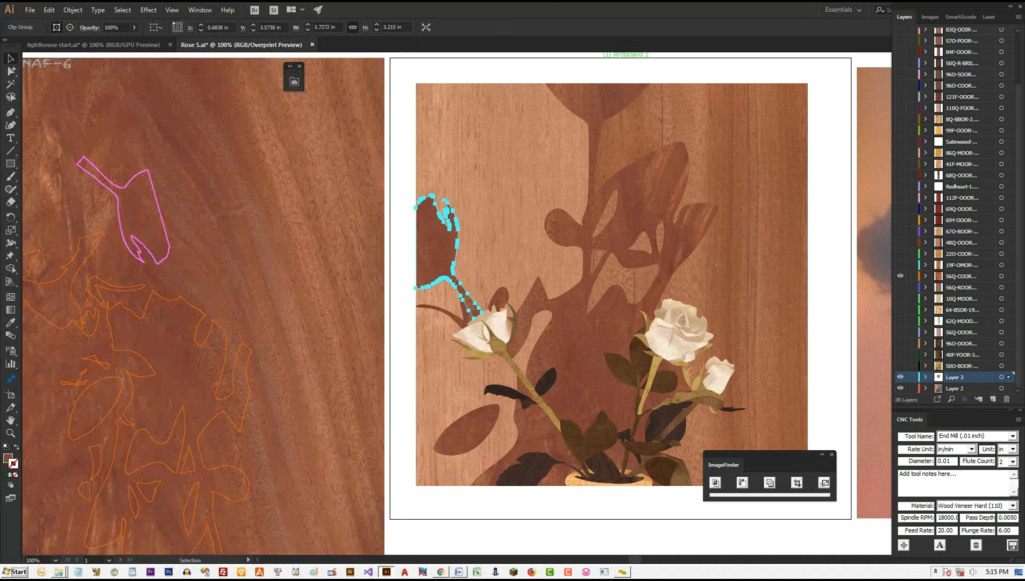
{"action": "left_click_drag", "start_coordinate": [141, 215], "coordinate": [286, 230]}
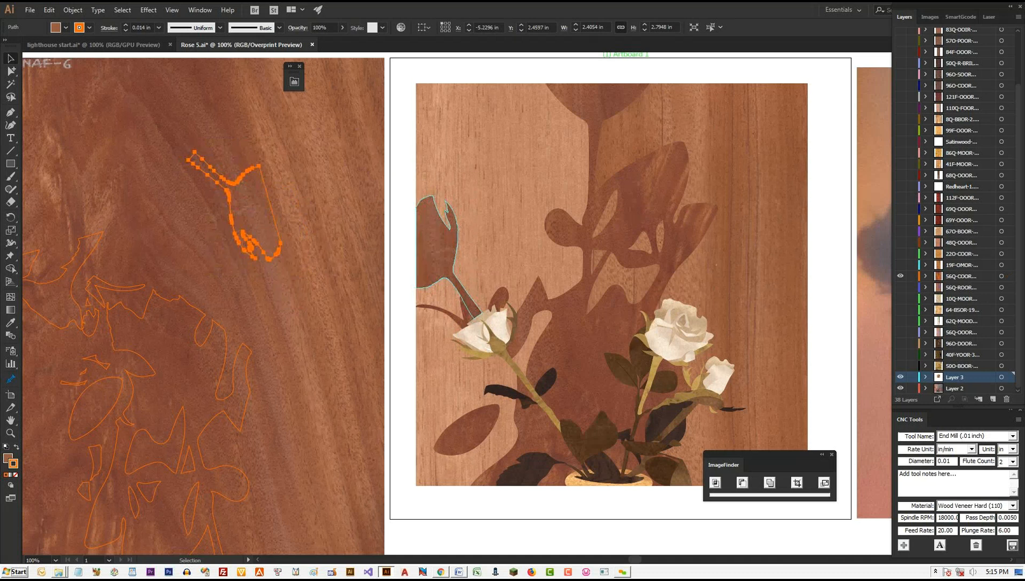
{"action": "key", "text": "ctrl+shift+a"}
Step: Select the whole cropped design, show the bounding box, scale the design down to about 8.94 by 9.18 in, and deselect it
{"action": "key", "text": "ctrl+minus"}
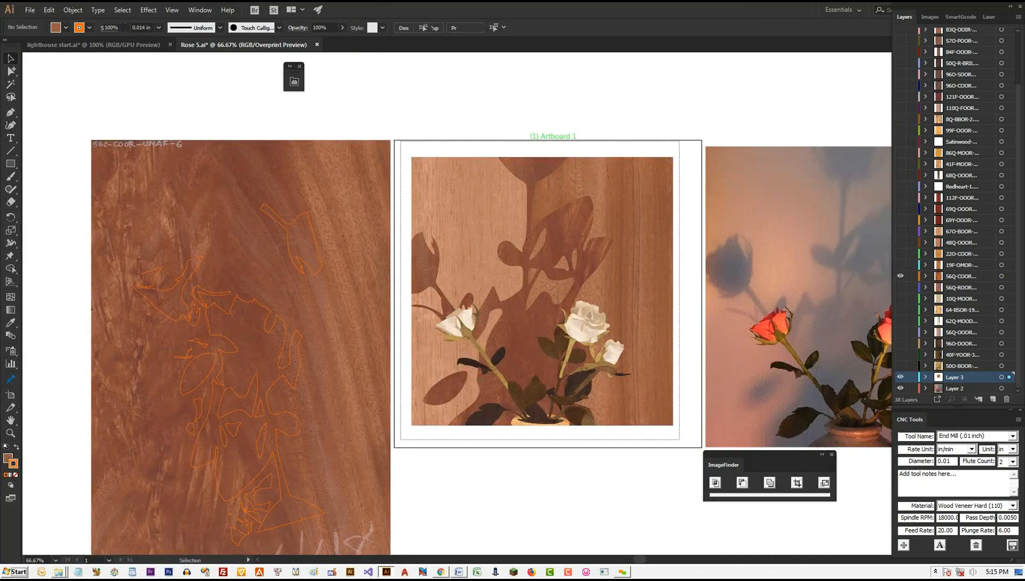
{"action": "left_click", "coordinate": [200, 10]}
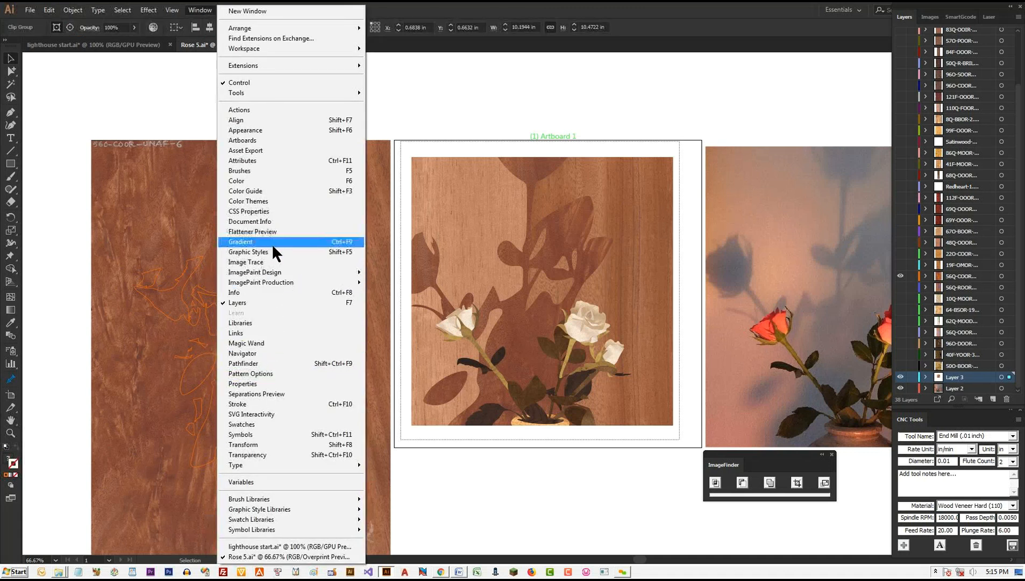
{"action": "mouse_move", "coordinate": [174, 11]}
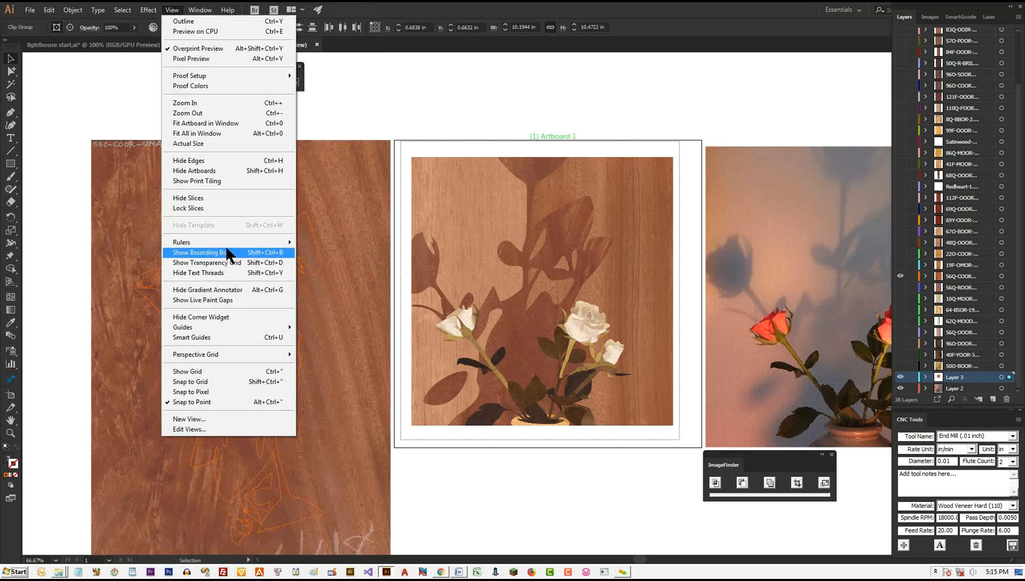
{"action": "key", "text": "Right"}
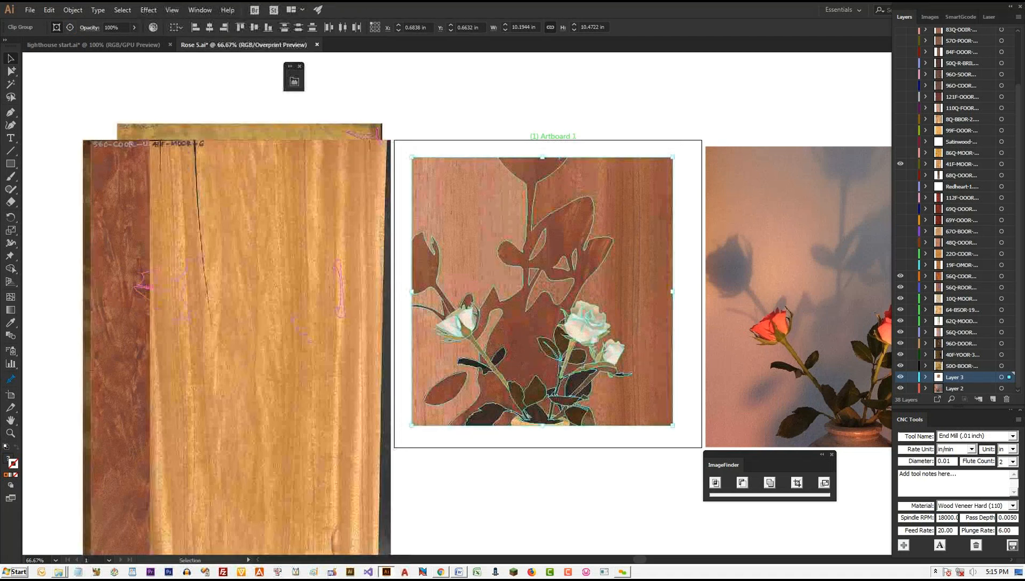
{"action": "left_click_drag", "start_coordinate": [673, 425], "coordinate": [641, 393]}
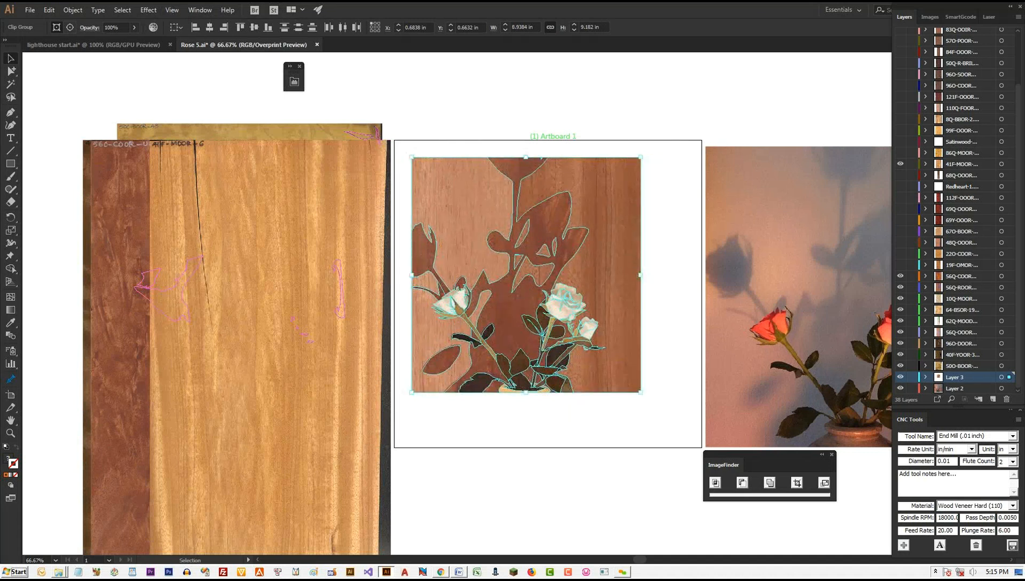
{"action": "key", "text": "ctrl+shift+a"}
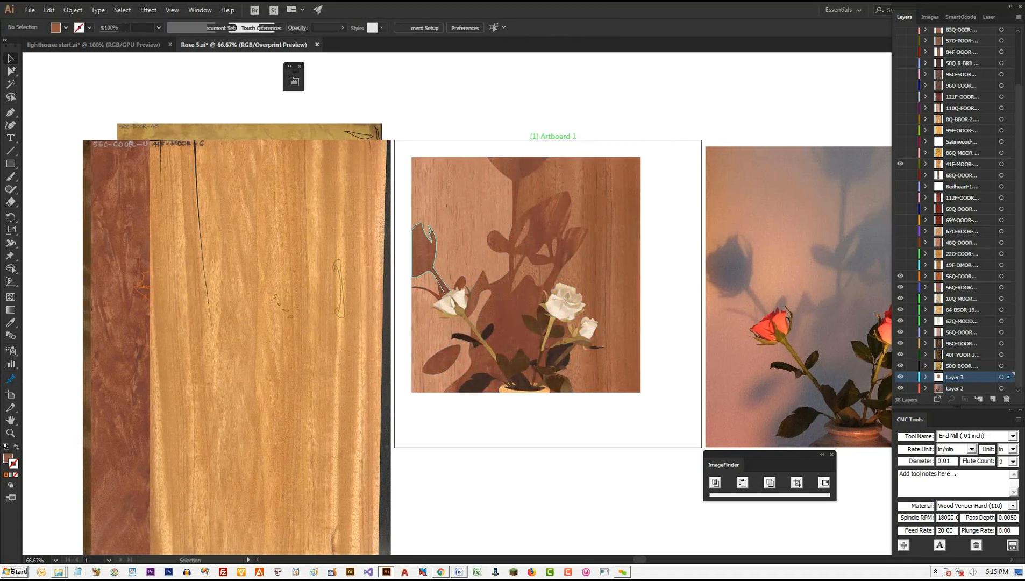
Step: Nudge the left shadow bud's outline on its veneer, then update the whole design's veneer outlines to the scaled pieces with ImageFinder
{"action": "left_click", "coordinate": [424, 250]}
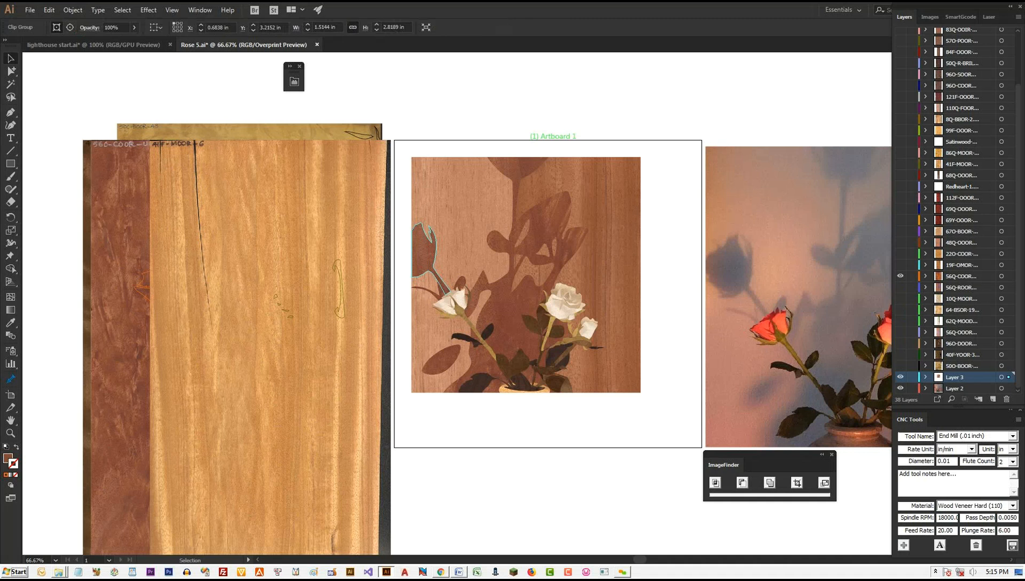
{"action": "mouse_move", "coordinate": [315, 242]}
{"action": "left_mouse_down"}
{"action": "mouse_move", "coordinate": [434, 263]}
{"action": "mouse_move", "coordinate": [439, 249]}
{"action": "mouse_move", "coordinate": [443, 280]}
{"action": "mouse_move", "coordinate": [448, 270]}
{"action": "mouse_move", "coordinate": [318, 246]}
{"action": "left_mouse_up"}
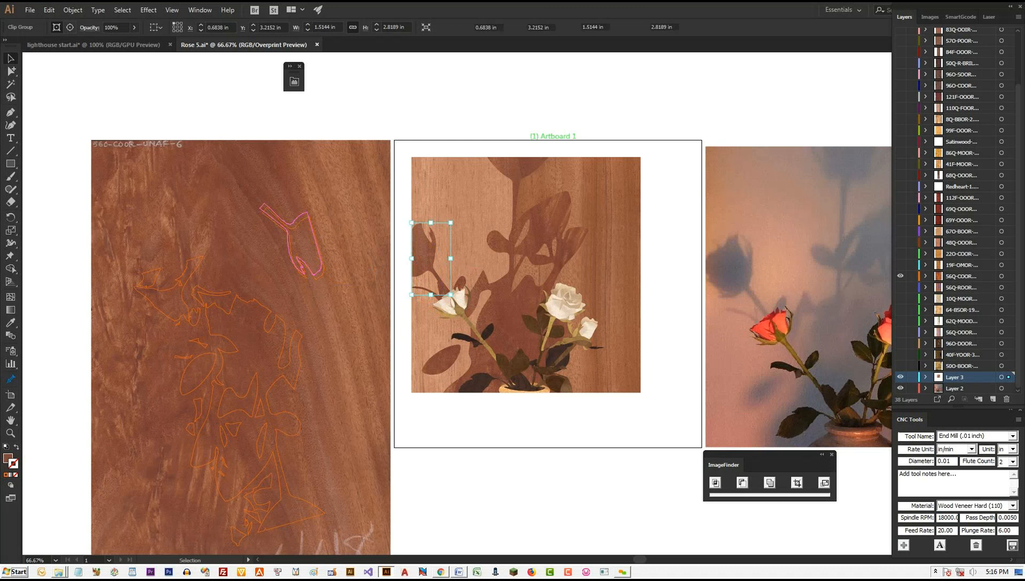
{"action": "left_click_drag", "start_coordinate": [658, 415], "coordinate": [402, 150]}
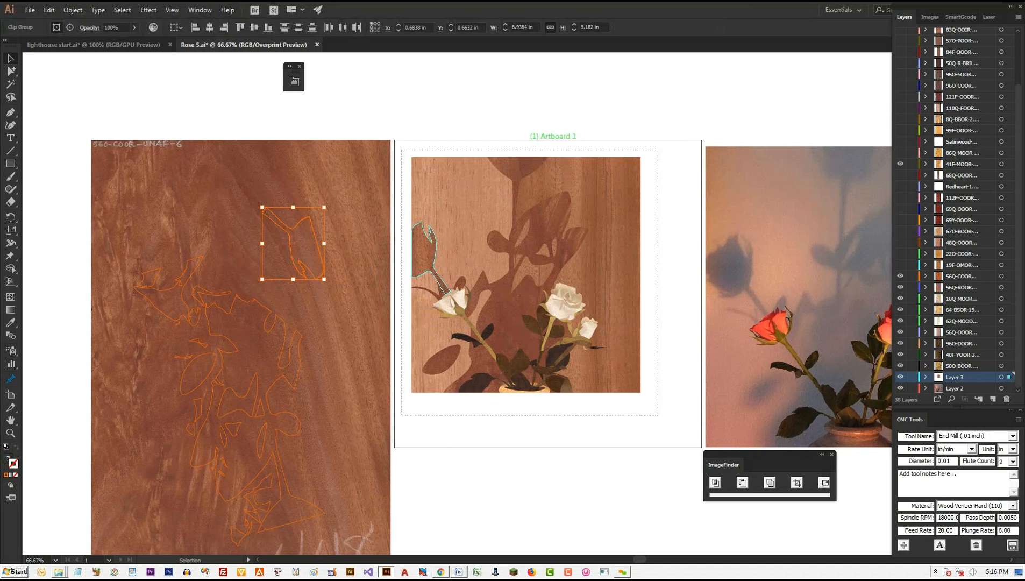
{"action": "left_click", "coordinate": [825, 484]}
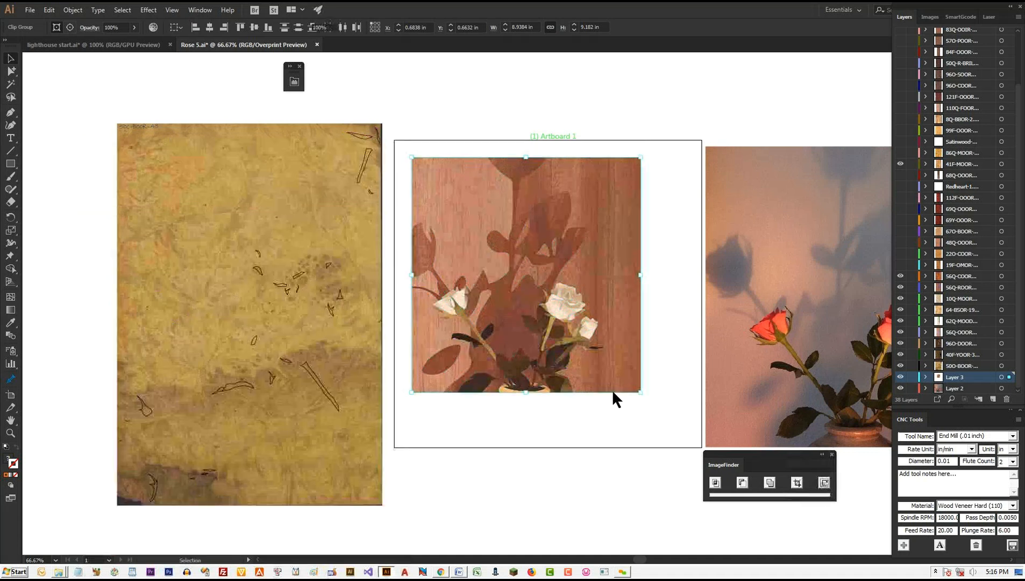
Step: Select the left shadow bud piece to check its rescaled outline on the veneer, then clear the selection
{"action": "double_click", "coordinate": [425, 248]}
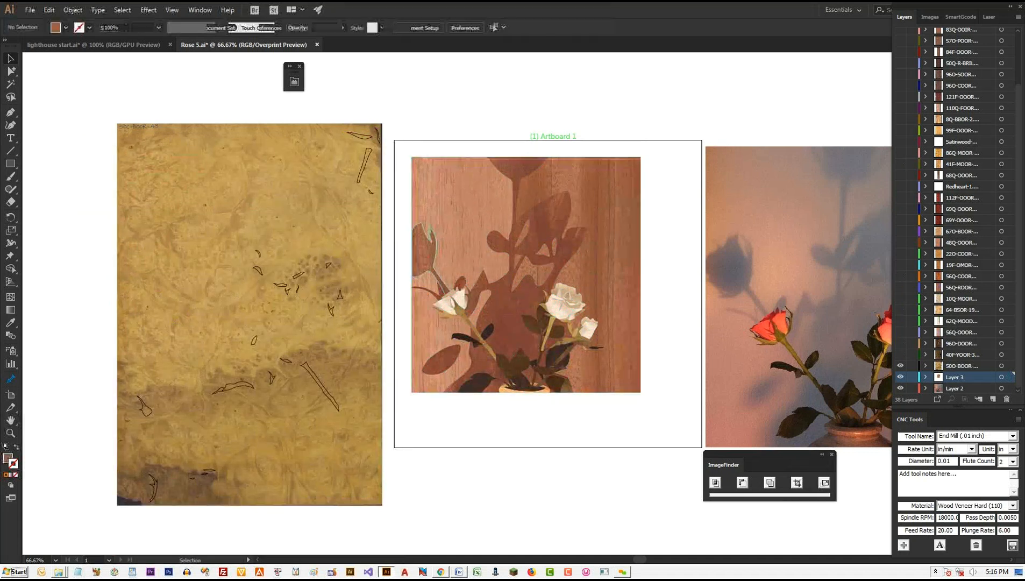
{"action": "left_click", "coordinate": [426, 248]}
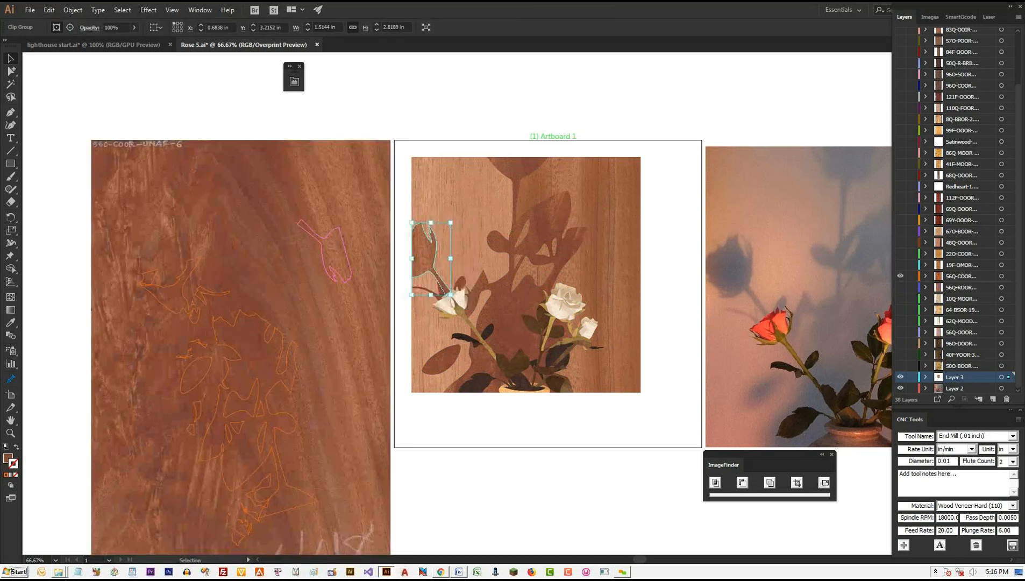
{"action": "left_click", "coordinate": [344, 253]}
{"action": "key", "text": "ctrl+shift+a"}
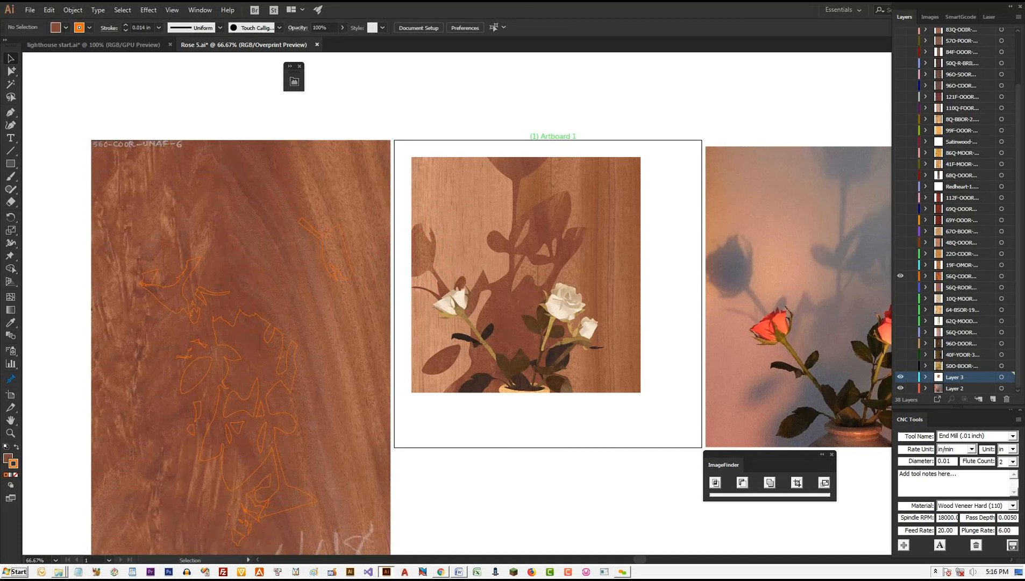
Step: Show the SmartGcode settings for the upper-left background piece and enter 1 as the Z depth
{"action": "left_click", "coordinate": [965, 19]}
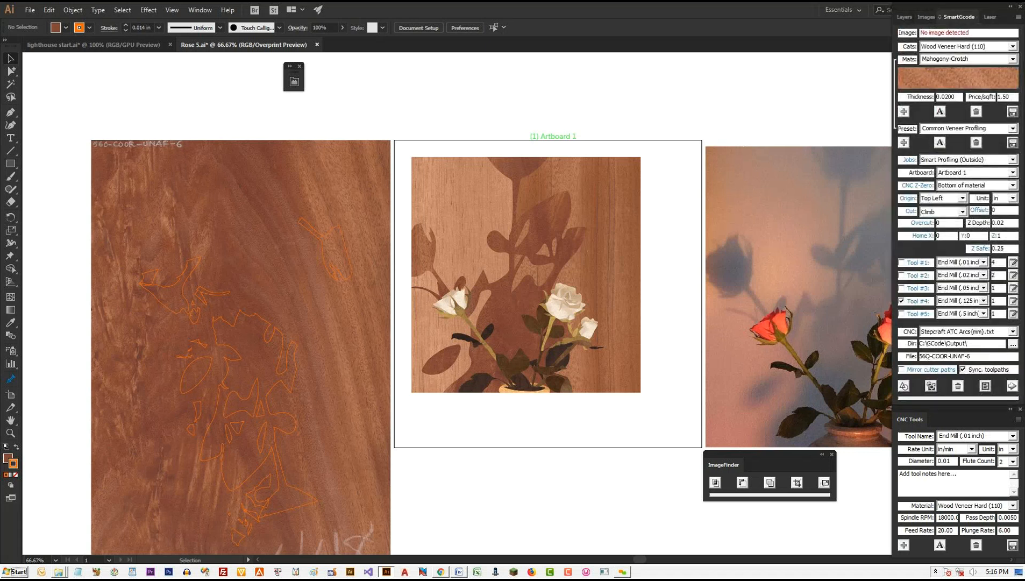
{"action": "left_click", "coordinate": [463, 210]}
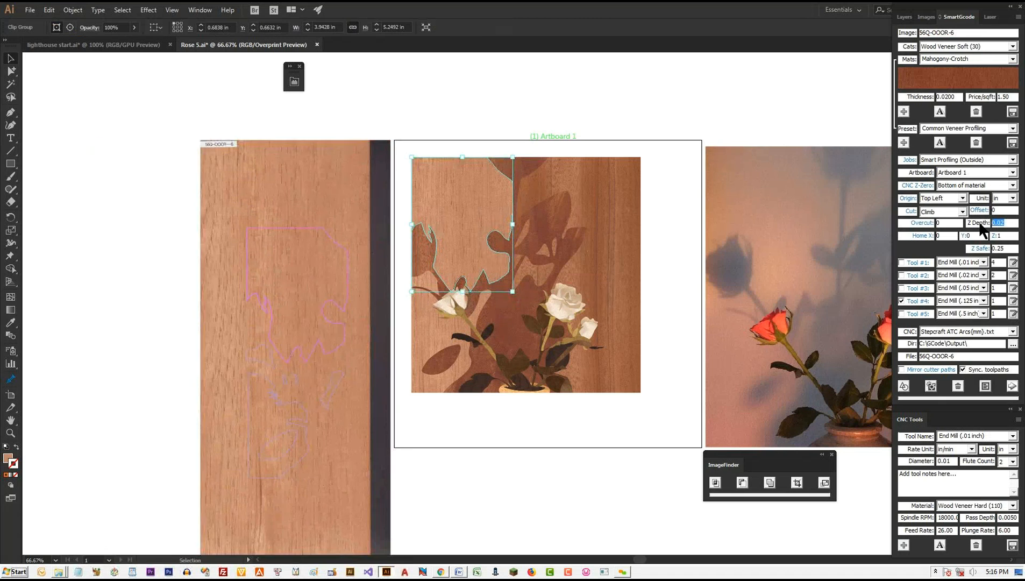
{"action": "type", "text": "1"}
{"action": "left_click", "coordinate": [931, 388]}
Step: Switch to Chrome, open the ImagePaint Tutorials on the Amazon Canvas site, and look through the opening pages of the tutorial document
{"action": "left_click", "coordinate": [440, 572]}
{"action": "scroll", "coordinate": [439, 183], "scroll_direction": "up", "scroll_amount": 6}
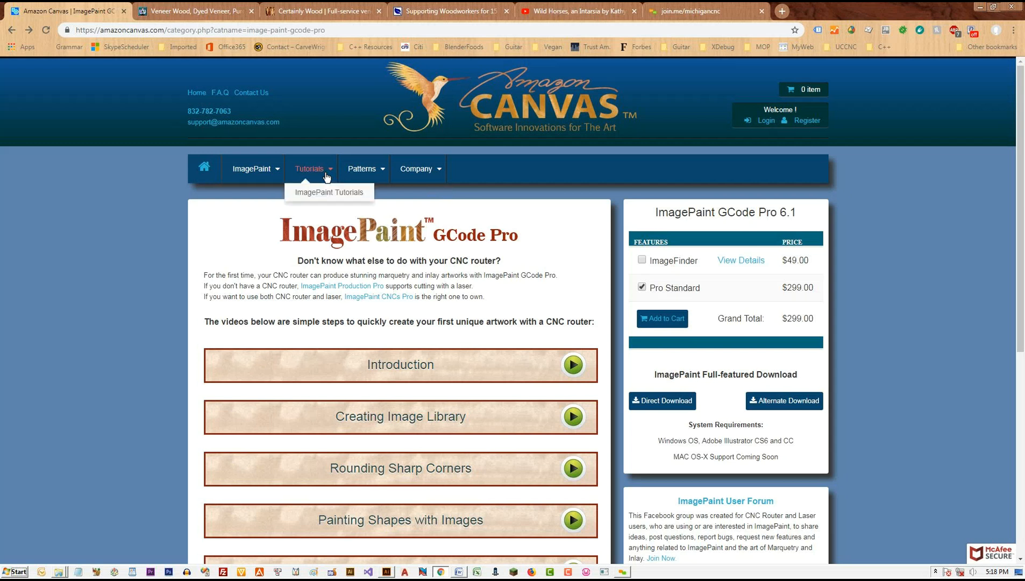
{"action": "left_click", "coordinate": [320, 192]}
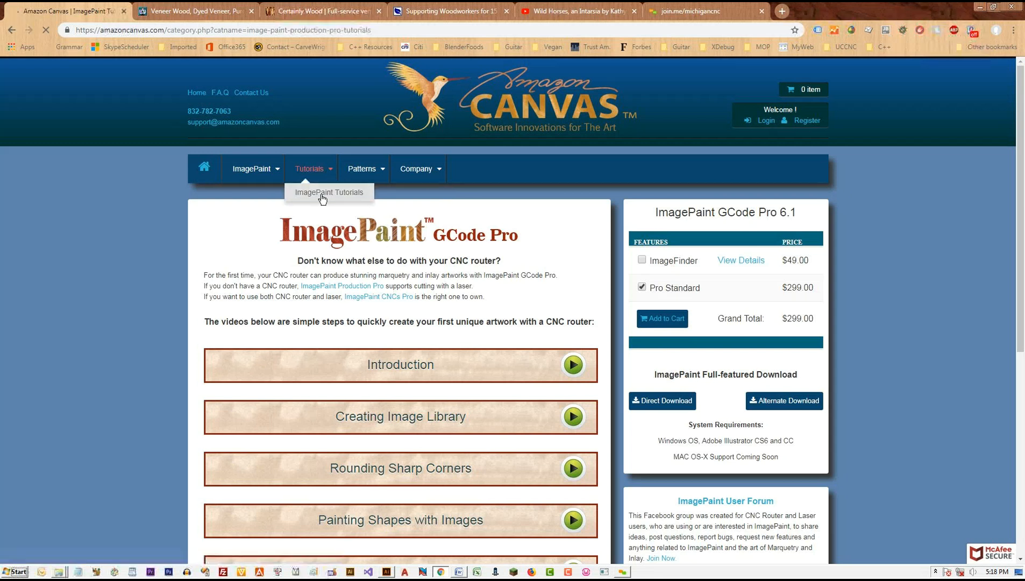
{"action": "scroll", "coordinate": [595, 393], "scroll_direction": "down", "scroll_amount": 5}
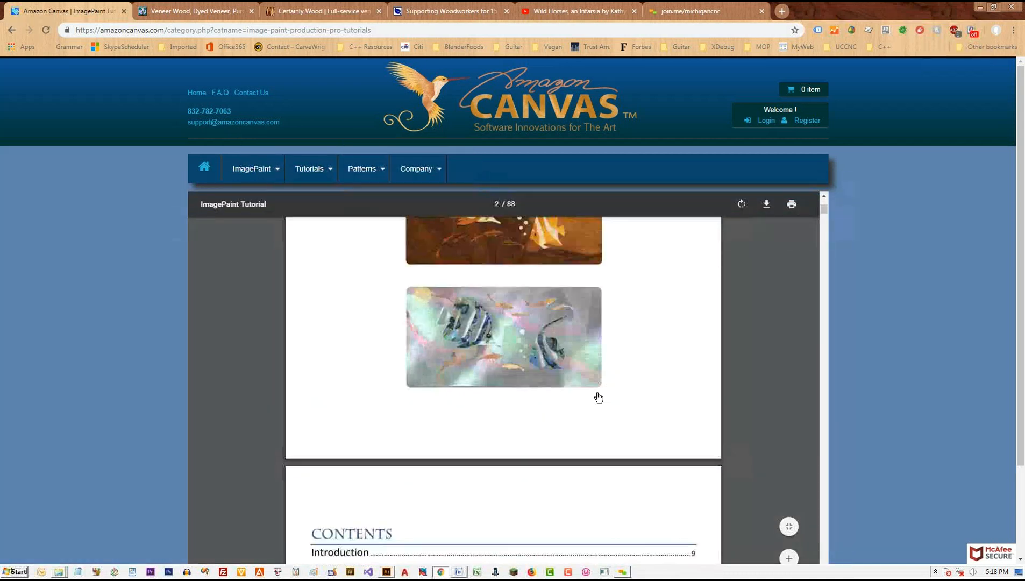
{"action": "scroll", "coordinate": [598, 398], "scroll_direction": "down", "scroll_amount": 1}
{"action": "scroll", "coordinate": [599, 398], "scroll_direction": "up", "scroll_amount": 4}
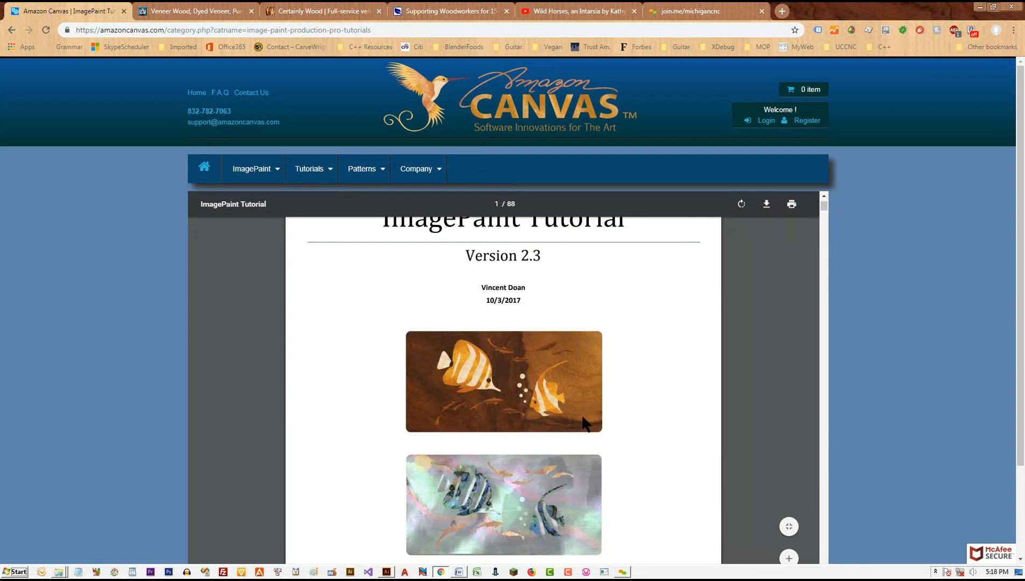
Step: Look through the ImagePaint Tutorial document from its cover and table of contents to the toolpath section on page 25
{"action": "scroll", "coordinate": [586, 424], "scroll_direction": "down", "scroll_amount": 10}
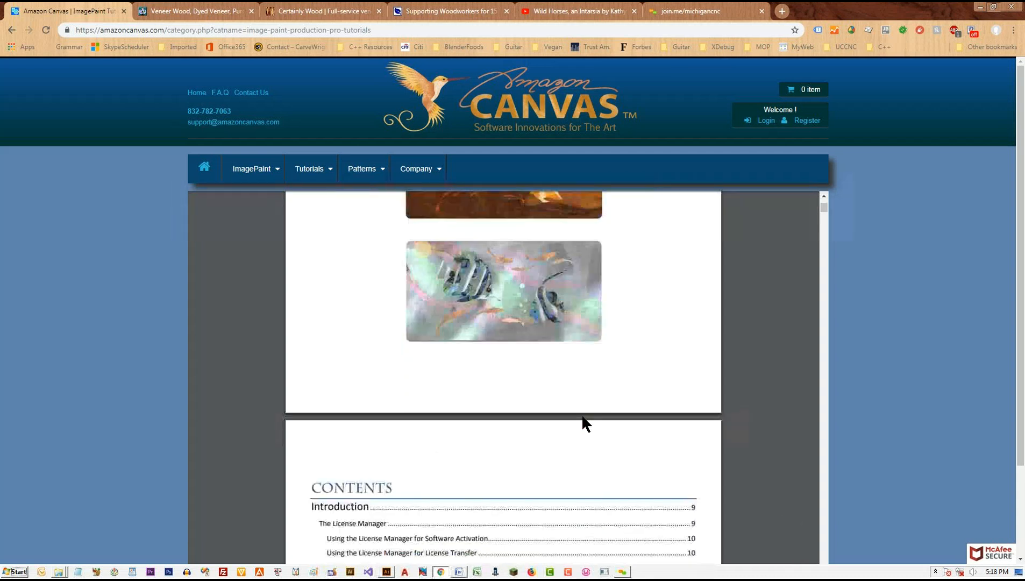
{"action": "scroll", "coordinate": [583, 418], "scroll_direction": "down", "scroll_amount": 15}
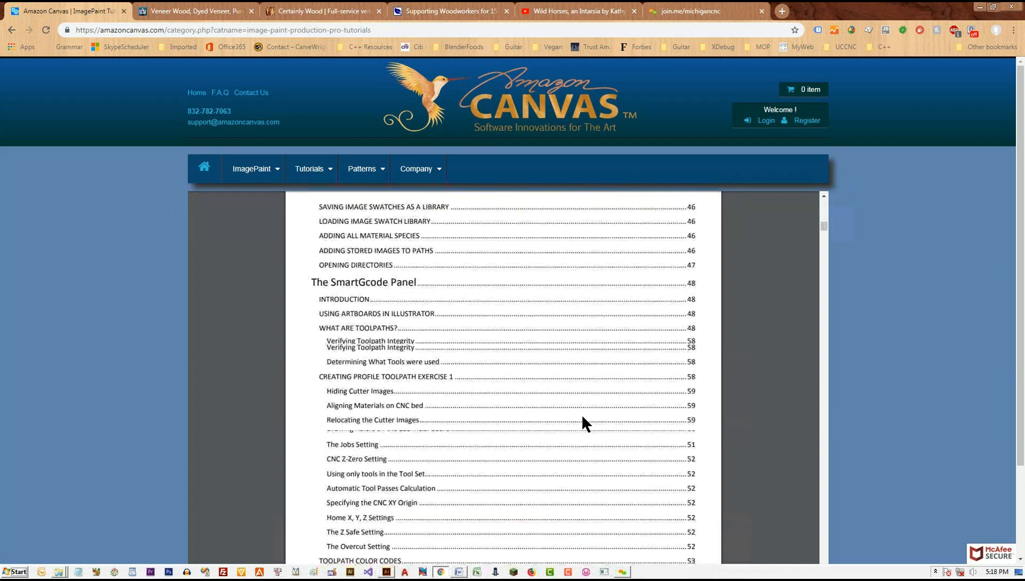
{"action": "scroll", "coordinate": [583, 417], "scroll_direction": "down", "scroll_amount": 20}
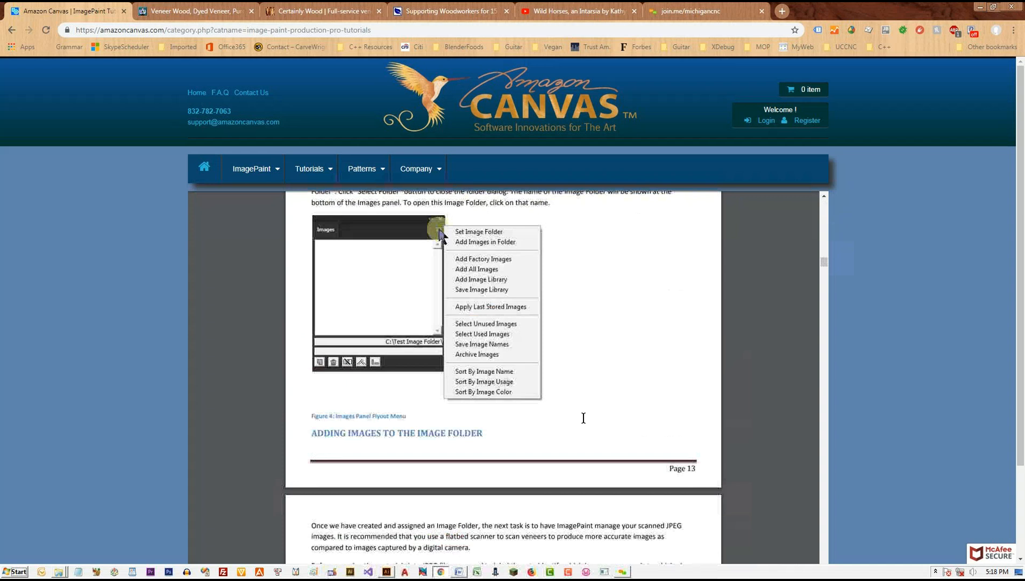
{"action": "scroll", "coordinate": [584, 418], "scroll_direction": "down", "scroll_amount": 20}
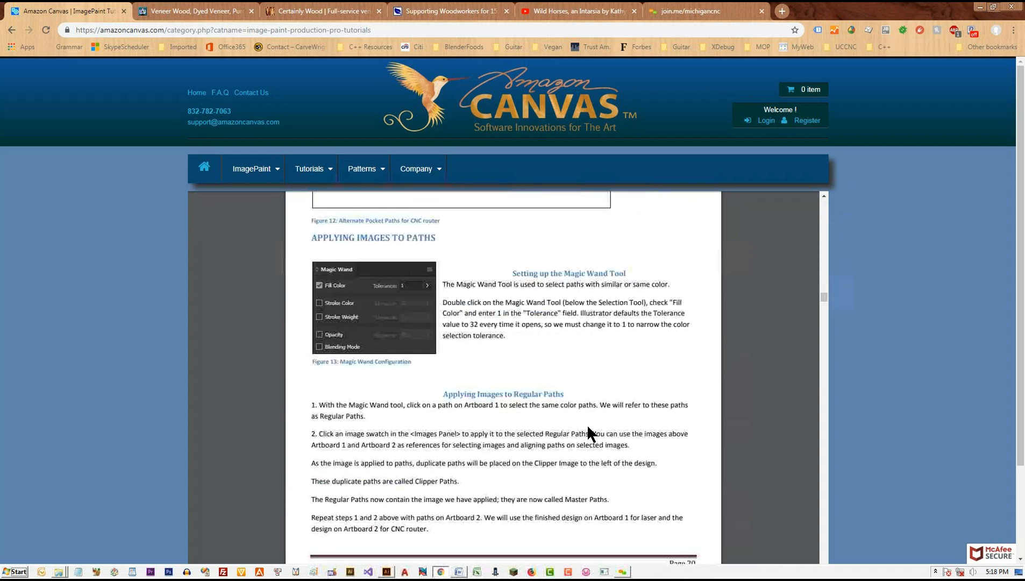
{"action": "scroll", "coordinate": [588, 427], "scroll_direction": "down", "scroll_amount": 10}
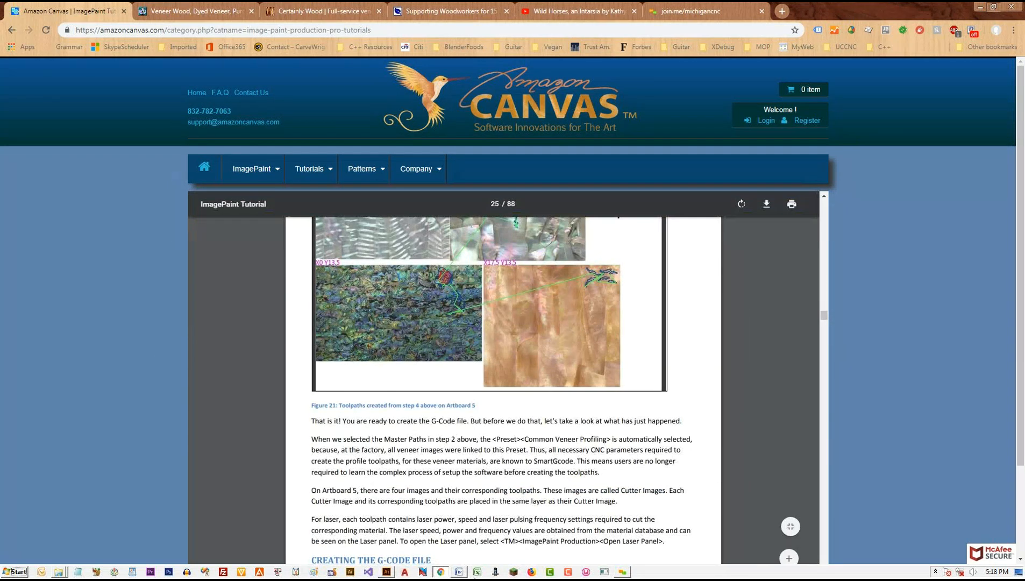
Step: Switch to Illustrator and open the ImagePaint Design tutorial's design file
{"action": "left_click", "coordinate": [387, 572]}
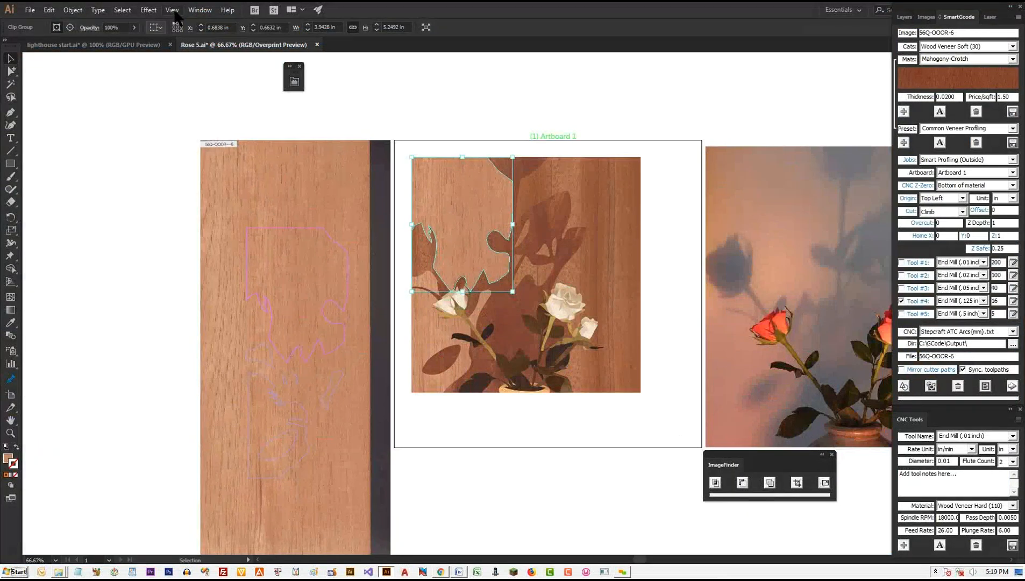
{"action": "left_click", "coordinate": [175, 14]}
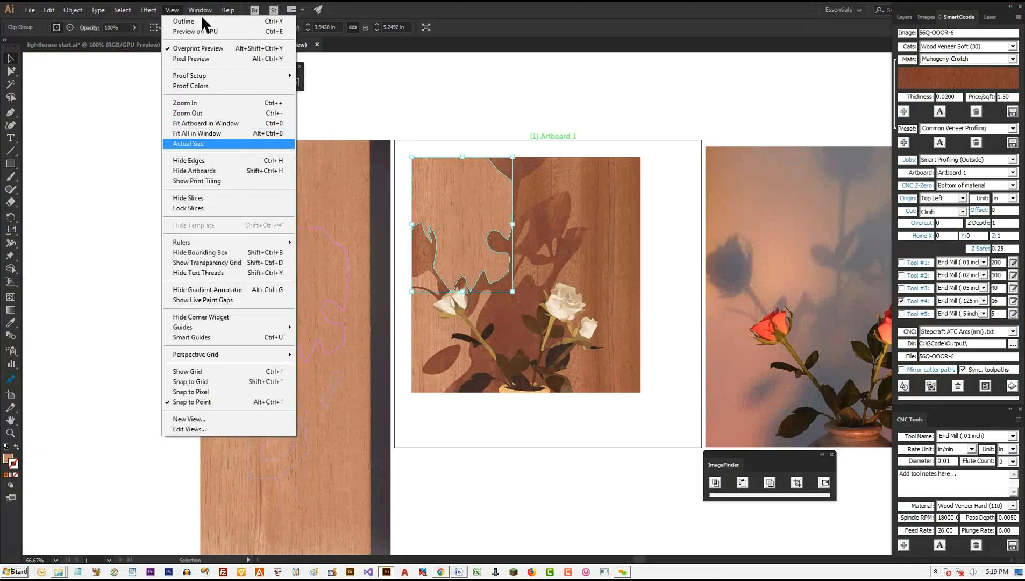
{"action": "mouse_move", "coordinate": [201, 9]}
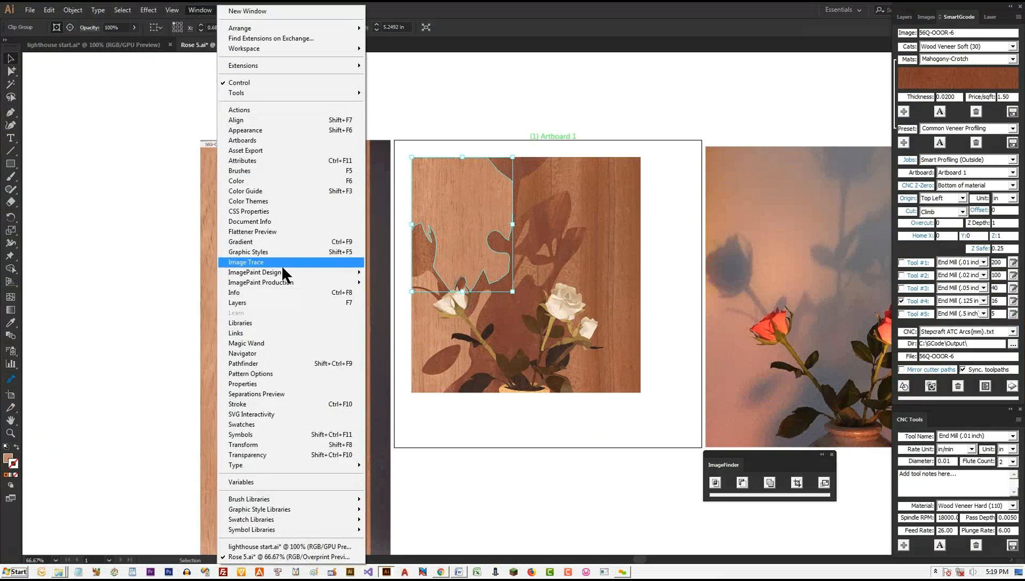
{"action": "mouse_move", "coordinate": [284, 267]}
{"action": "mouse_move", "coordinate": [424, 310]}
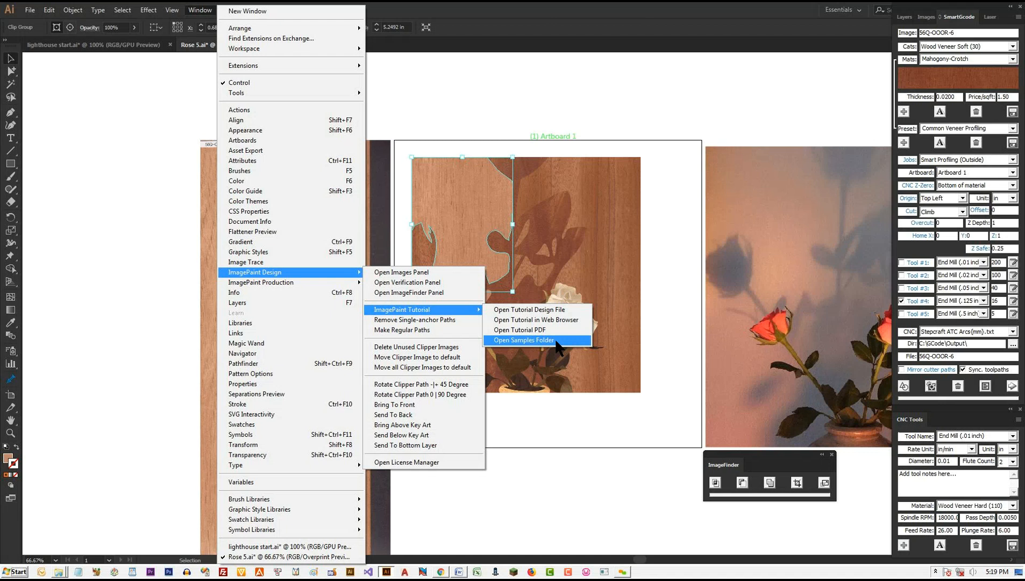
{"action": "left_click", "coordinate": [556, 309]}
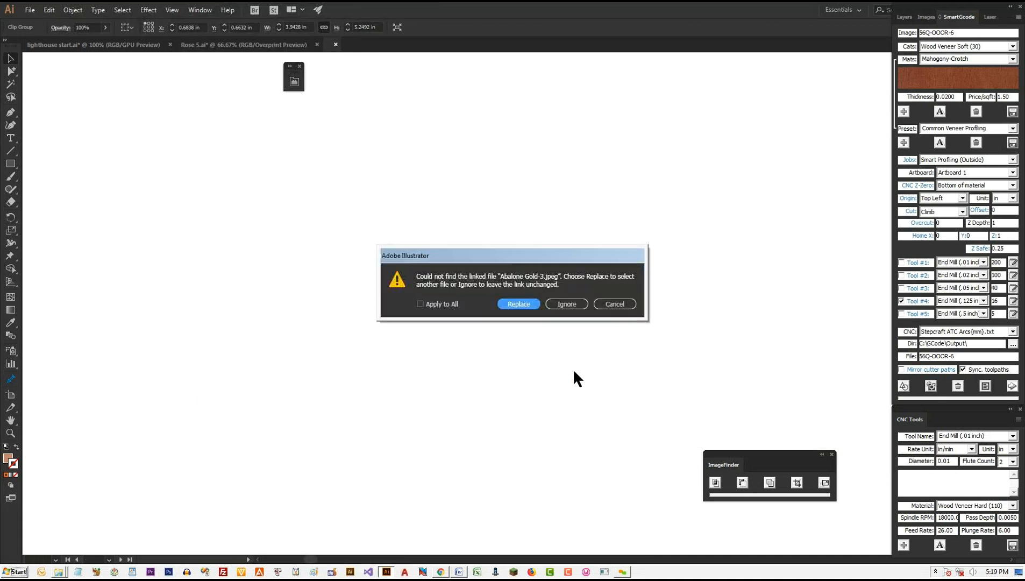
Step: Ignore the missing linked images, continue past several images that cannot be added to the Images panel, and cancel adding the rest
{"action": "left_click", "coordinate": [439, 305]}
{"action": "left_click", "coordinate": [558, 305]}
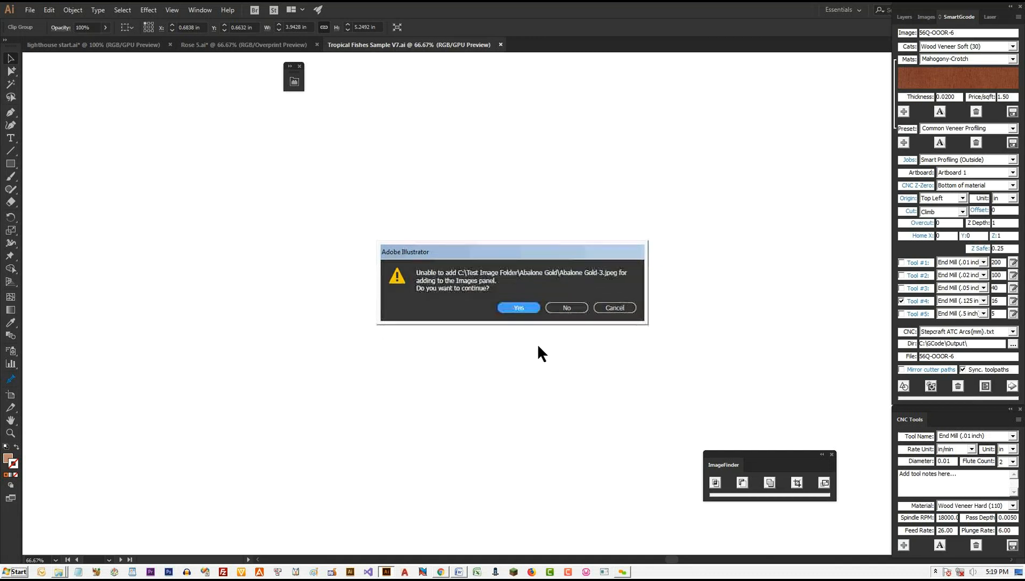
{"action": "left_click", "coordinate": [521, 311]}
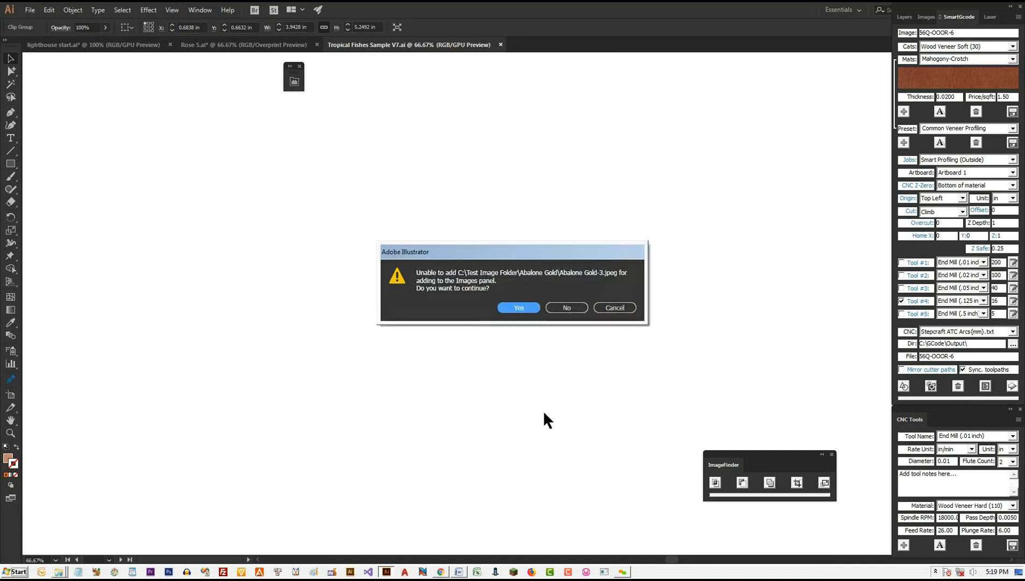
{"action": "left_click", "coordinate": [522, 306]}
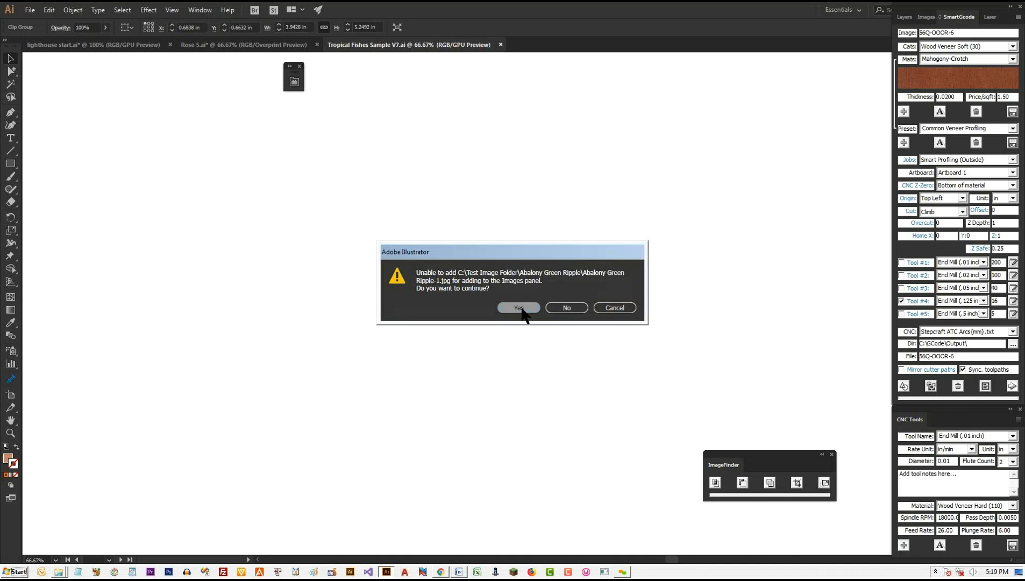
{"action": "left_click", "coordinate": [519, 309]}
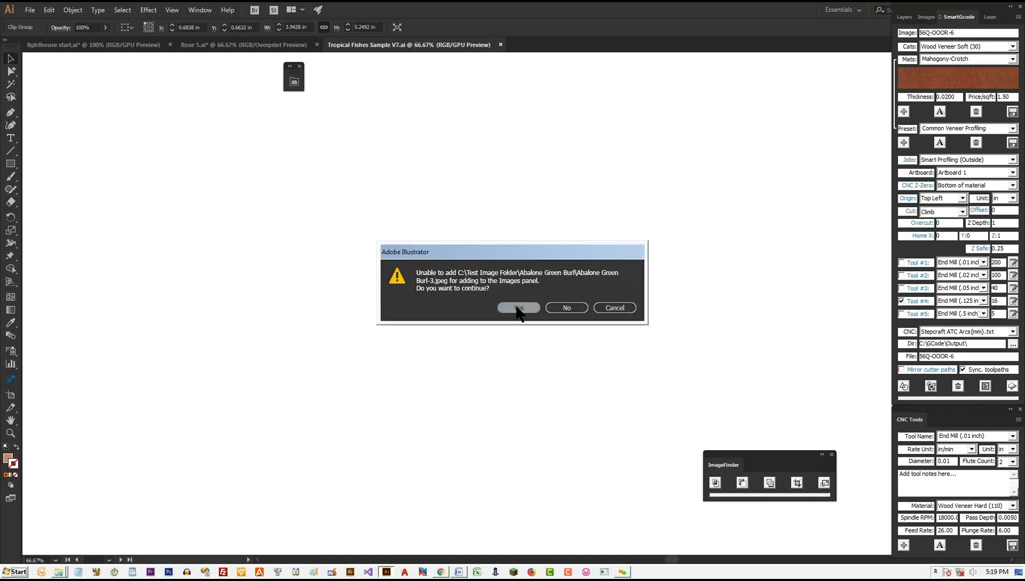
{"action": "left_click", "coordinate": [519, 308]}
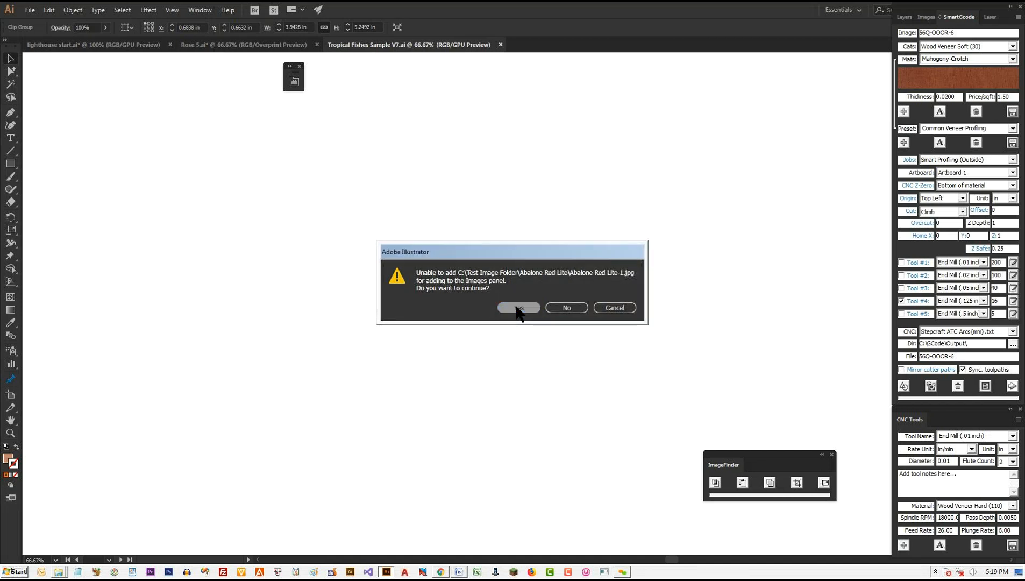
{"action": "left_click", "coordinate": [519, 308]}
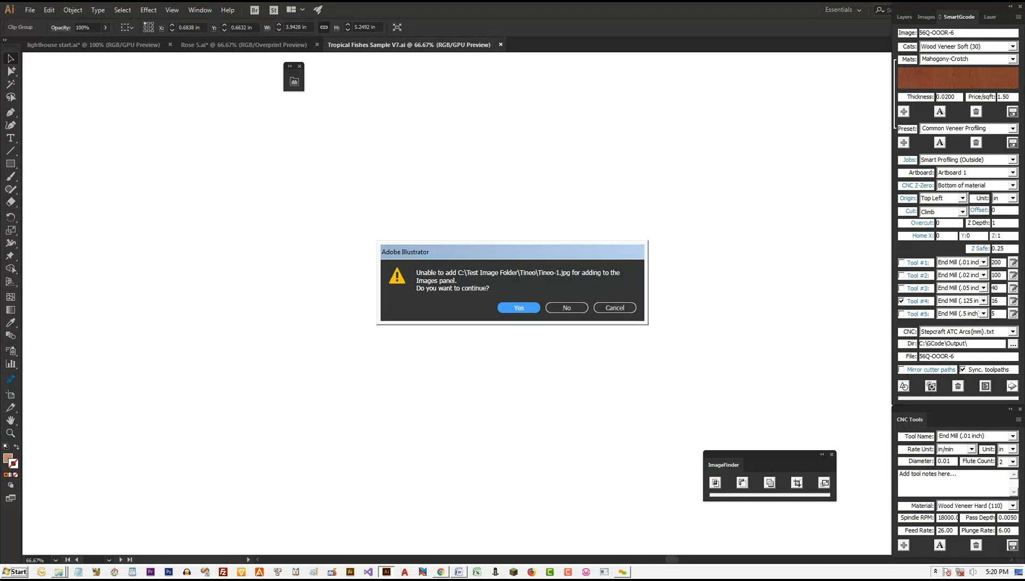
{"action": "key", "text": "Return"}
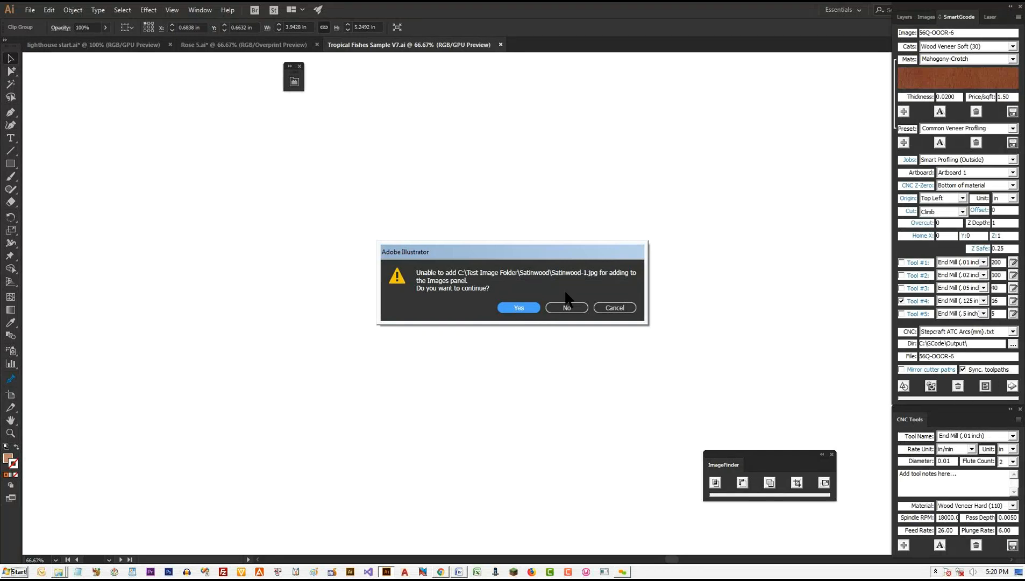
{"action": "left_click", "coordinate": [620, 309]}
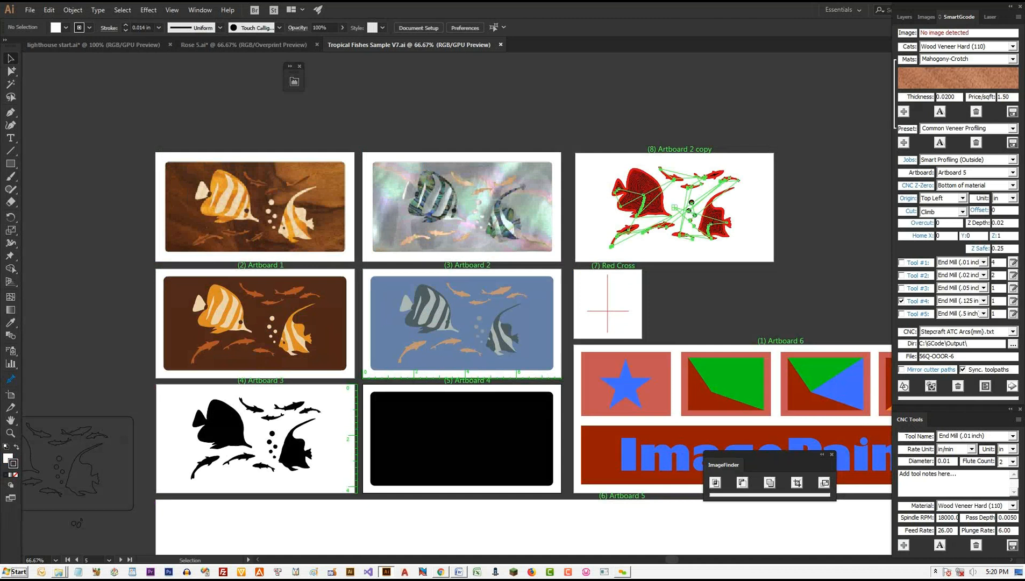
Step: Detach the CNC Tools panel and compare End Mill (.01 inch) settings for Wood Veneer Hard (110), then MOP, Abalone, etc. (15)
{"action": "scroll", "coordinate": [522, 307], "scroll_direction": "down", "scroll_amount": 3}
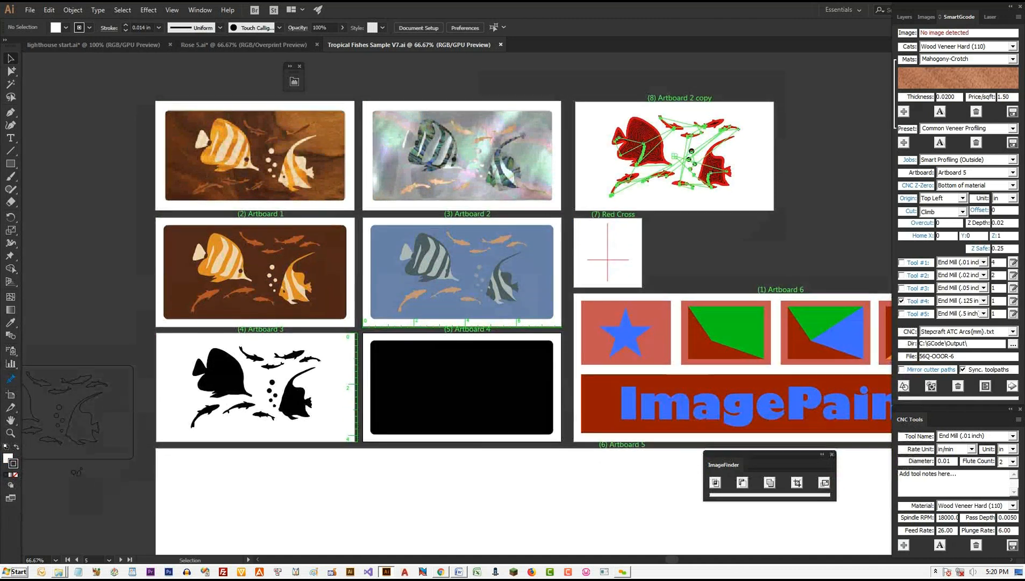
{"action": "left_click_drag", "start_coordinate": [943, 426], "coordinate": [414, 263]}
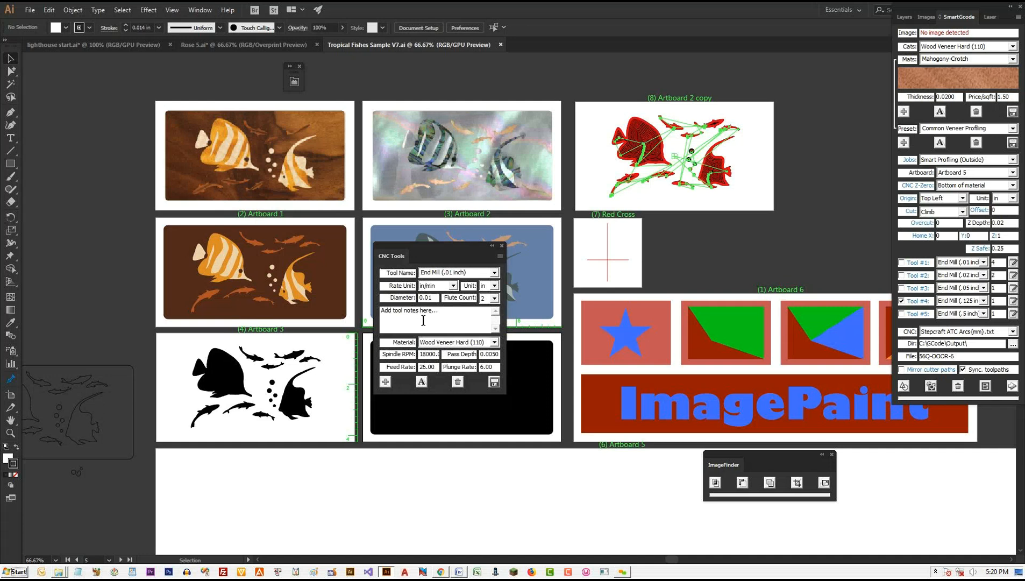
{"action": "left_click", "coordinate": [494, 342]}
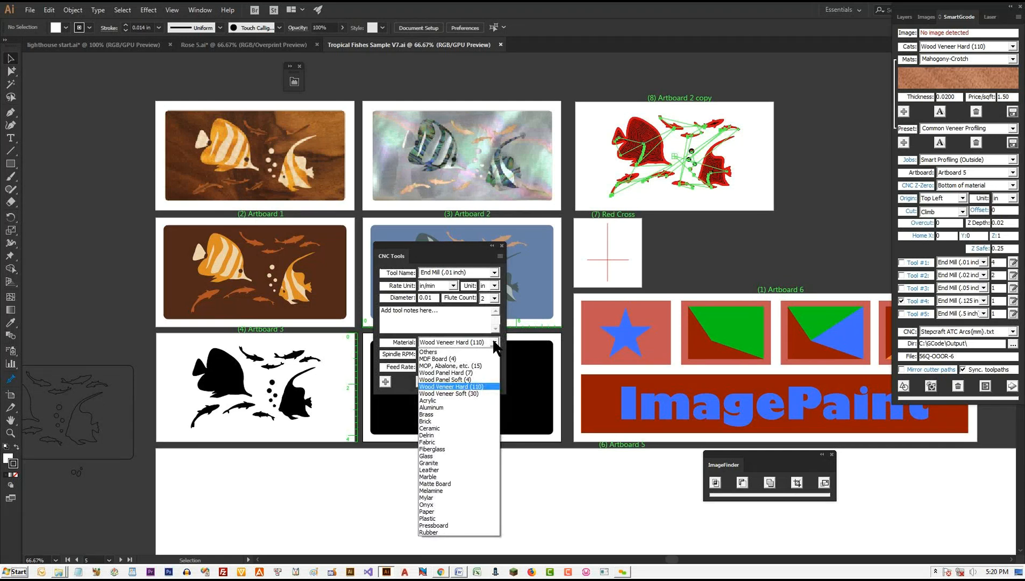
{"action": "key", "text": "Return"}
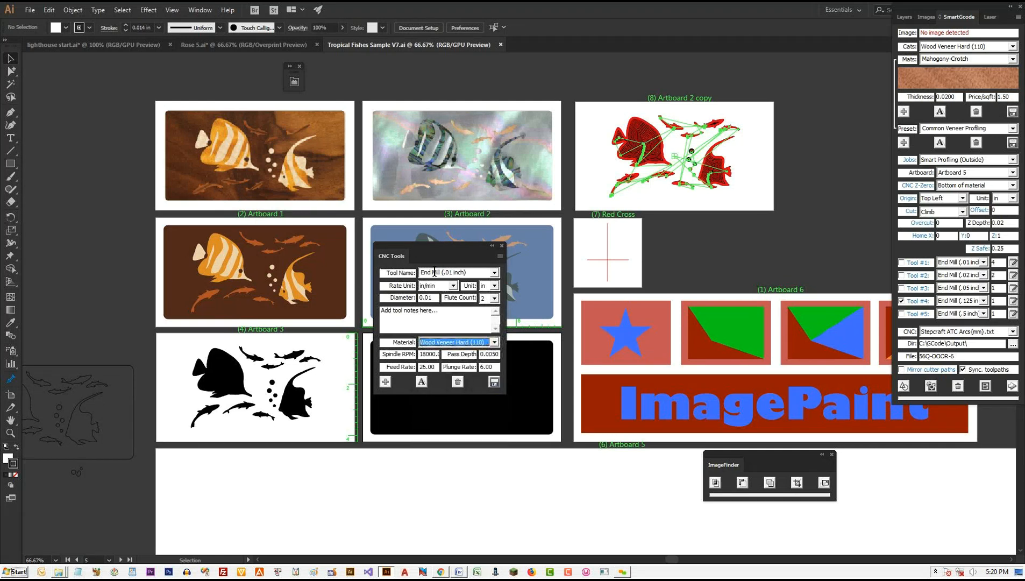
{"action": "left_click", "coordinate": [495, 343]}
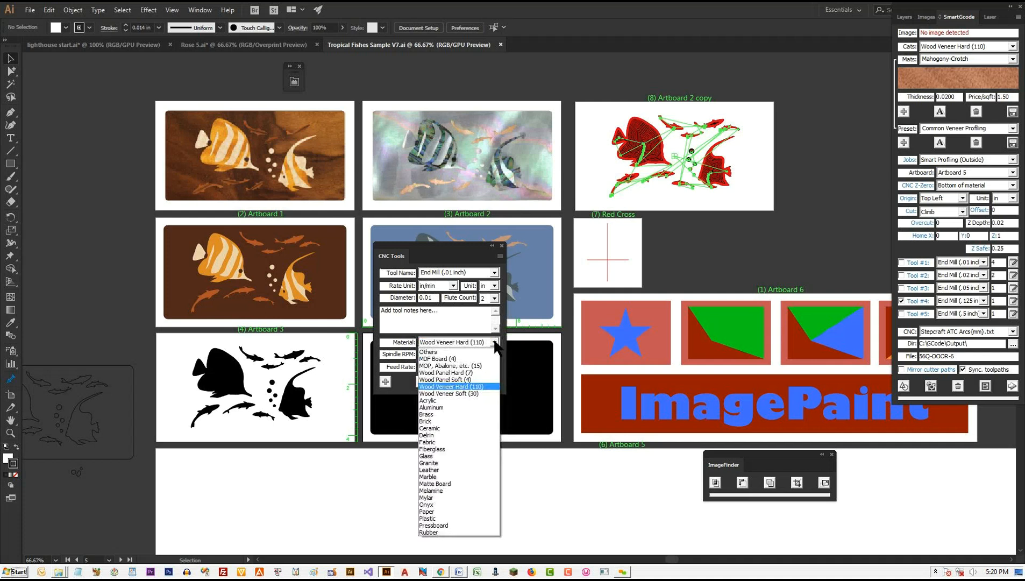
{"action": "left_click", "coordinate": [480, 385]}
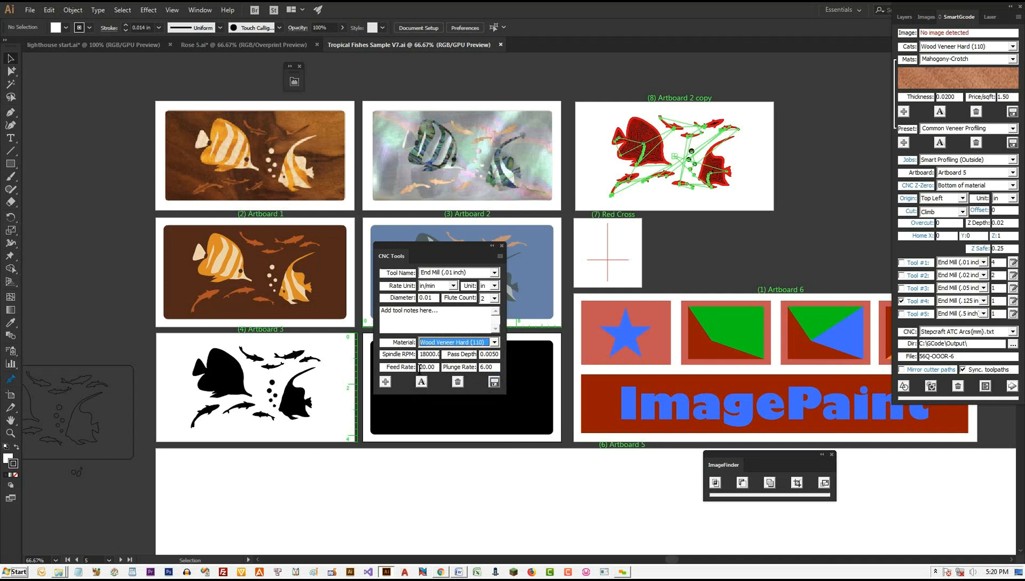
{"action": "left_click", "coordinate": [495, 343]}
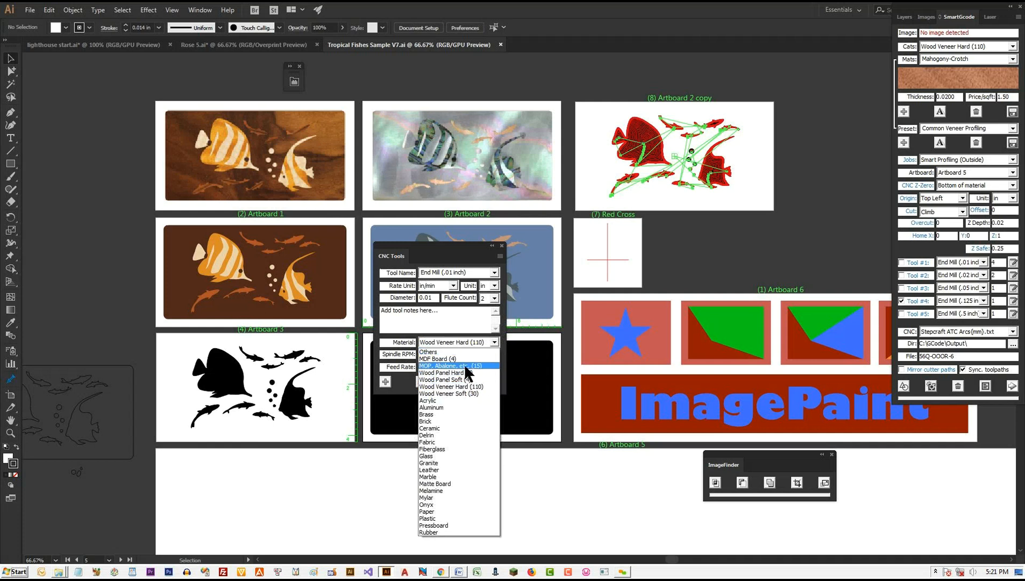
{"action": "left_click", "coordinate": [465, 365]}
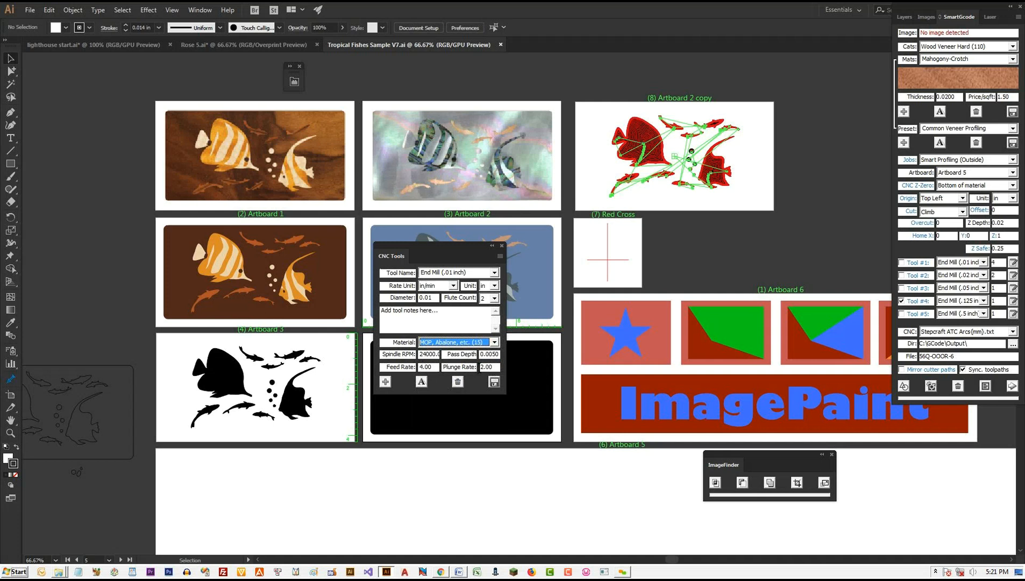
Step: Place the CNC Tools panel beside SmartGcode and select the middle foreground rock piece in lighthouse start.ai to show its cutting settings
{"action": "left_click_drag", "start_coordinate": [466, 260], "coordinate": [815, 208]}
{"action": "left_click_drag", "start_coordinate": [808, 145], "coordinate": [807, 141]}
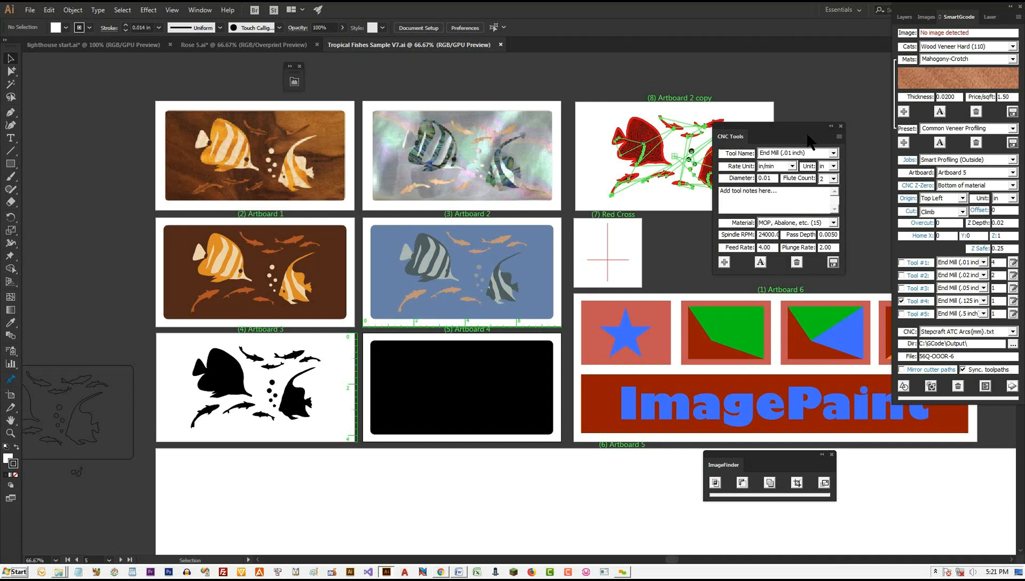
{"action": "left_click", "coordinate": [138, 47]}
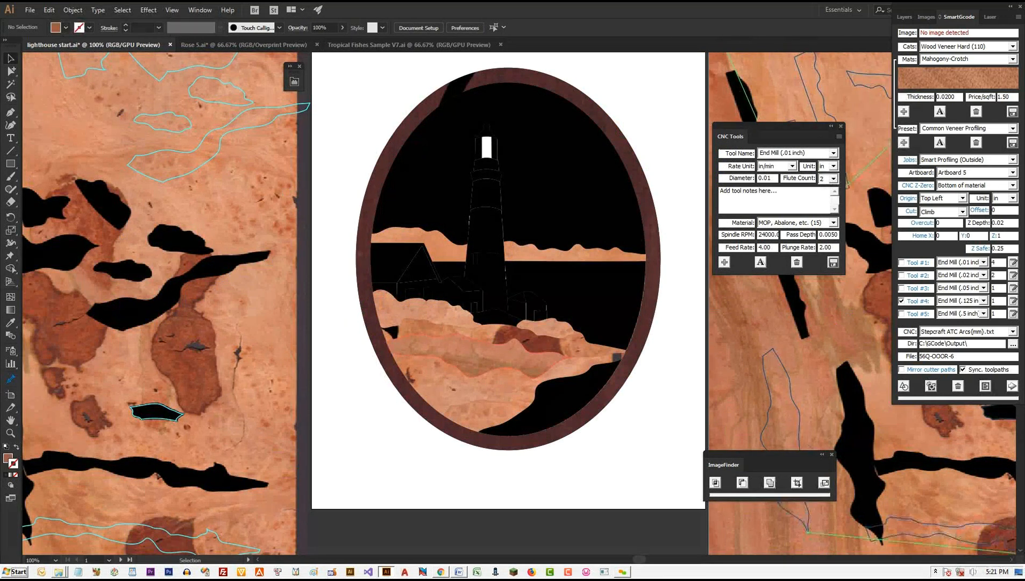
{"action": "left_click", "coordinate": [478, 356]}
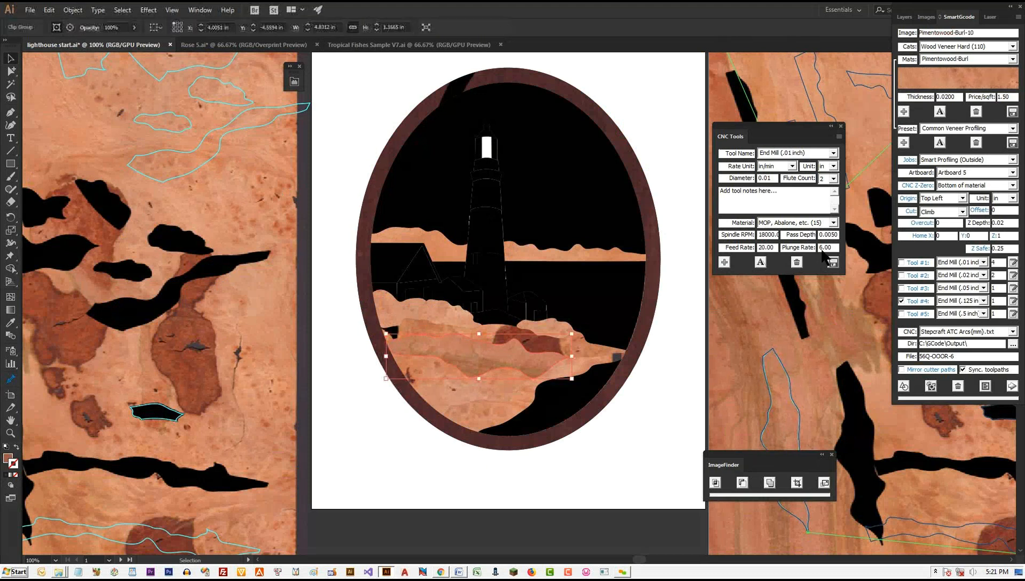